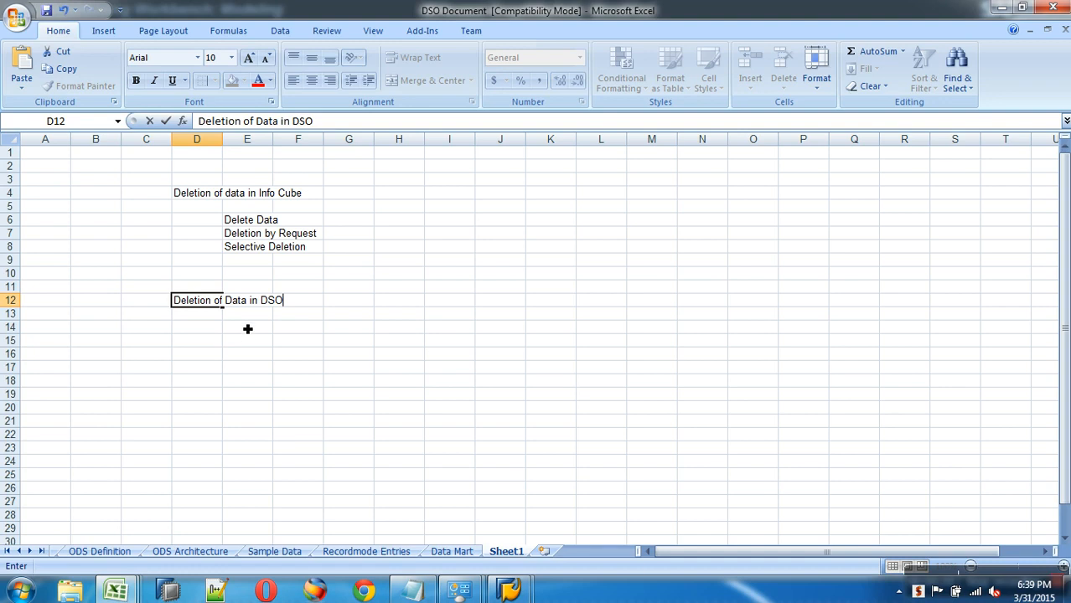
# Enter "Delete Data", "Ddeletion By Request" and "Selective Deletion" in cells E14 to E16 below the "Deletion of Data in DSO" heading
pyautogui.write('Delete Data')
pyautogui.press('Return')
pyautogui.write('Ddeletion By r')
pyautogui.press('BackSpace')
pyautogui.write('Request')
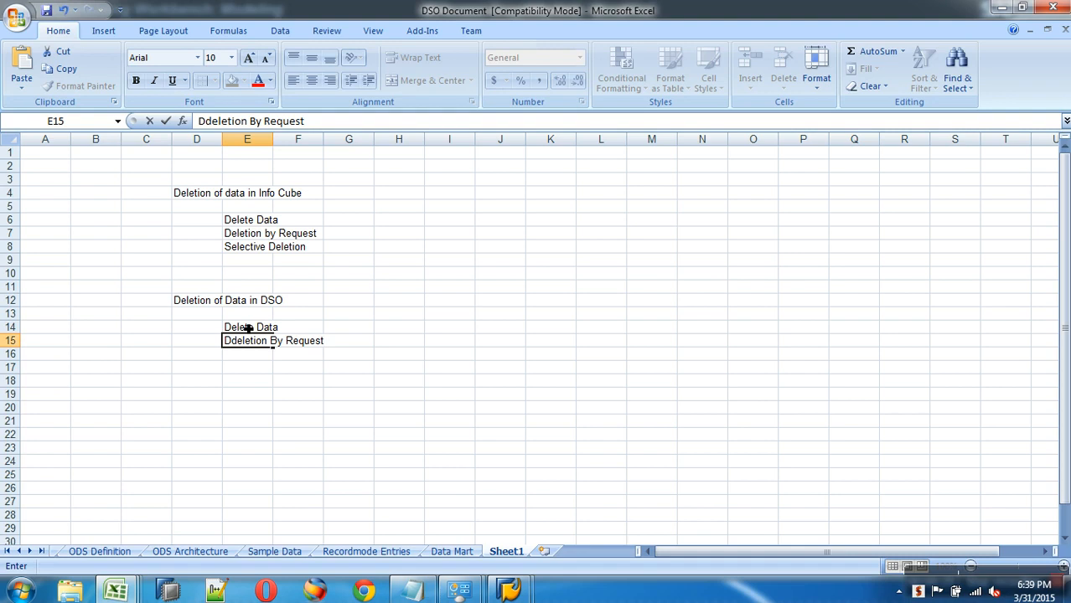
pyautogui.press('Return')
pyautogui.write('Sele')
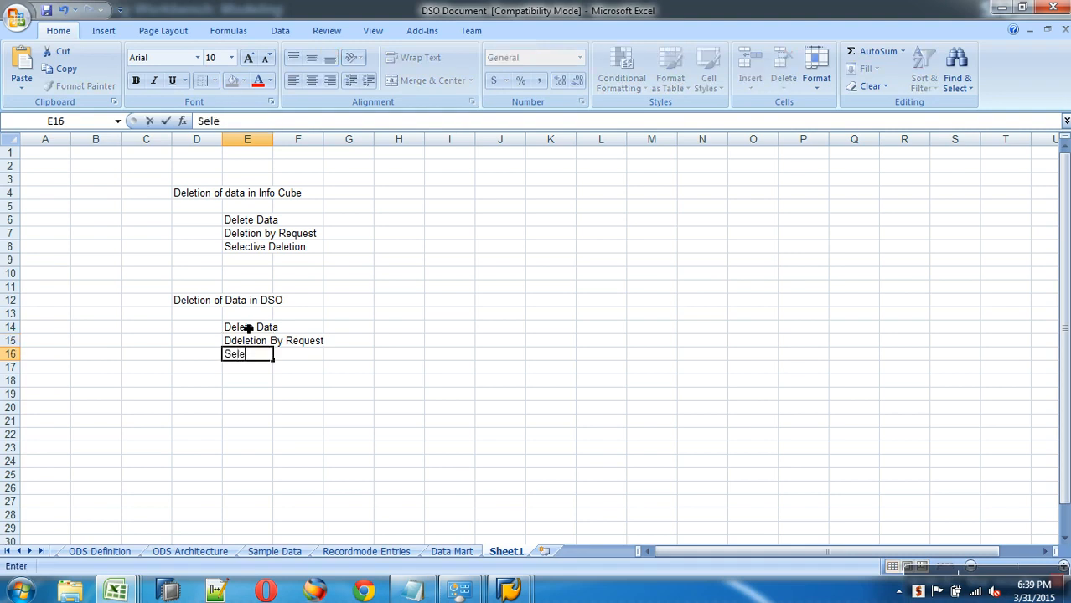
pyautogui.write('ctive Deletion')
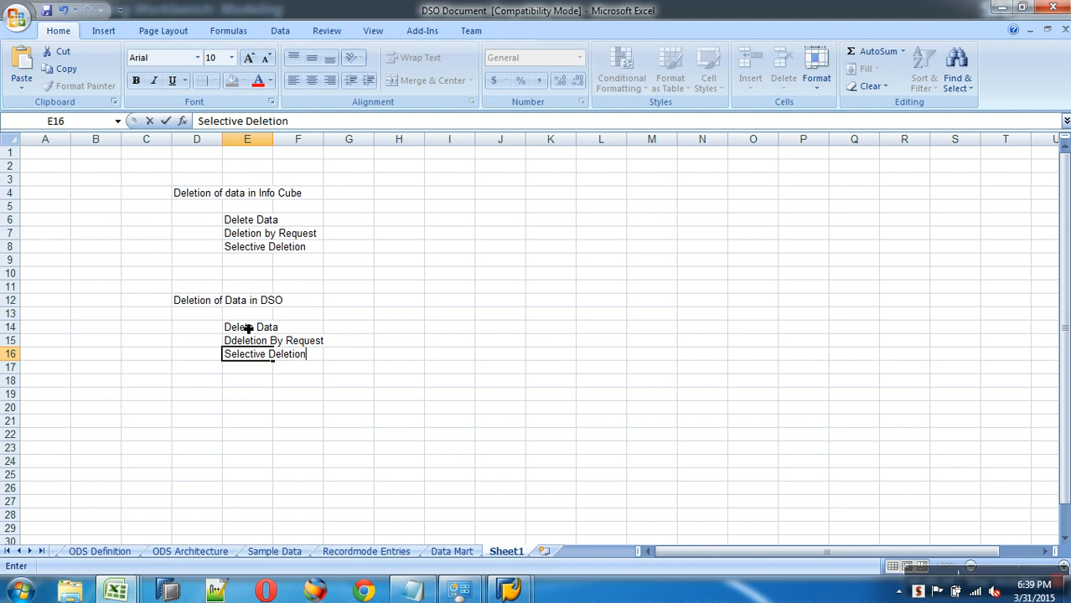
pyautogui.press('Return')
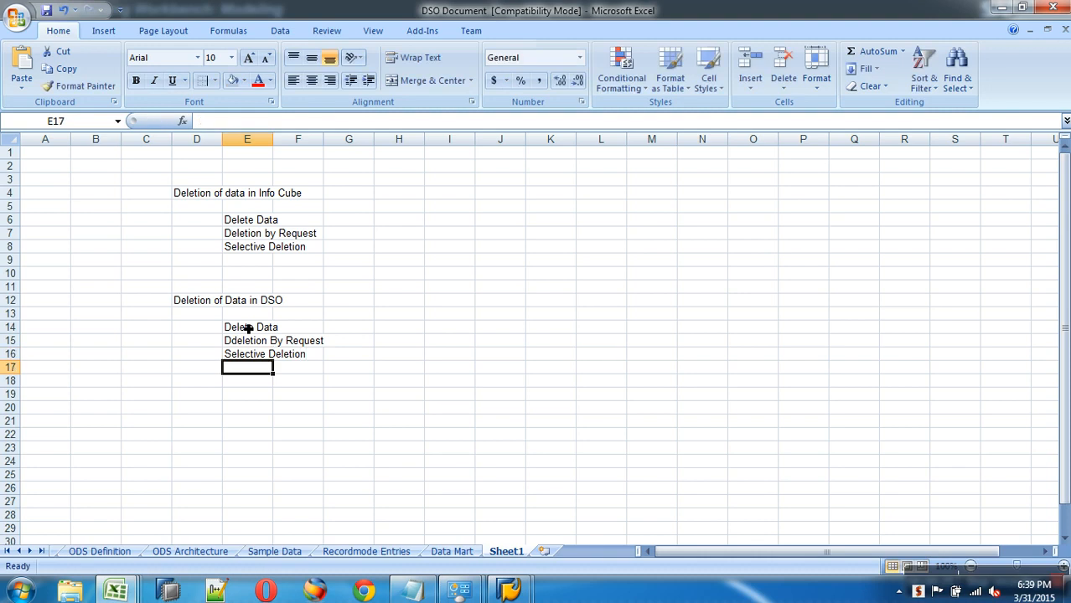
# Add "Delete Change Log Data" in cell E17 as the fourth DSO deletion method
pyautogui.write('Delete ')
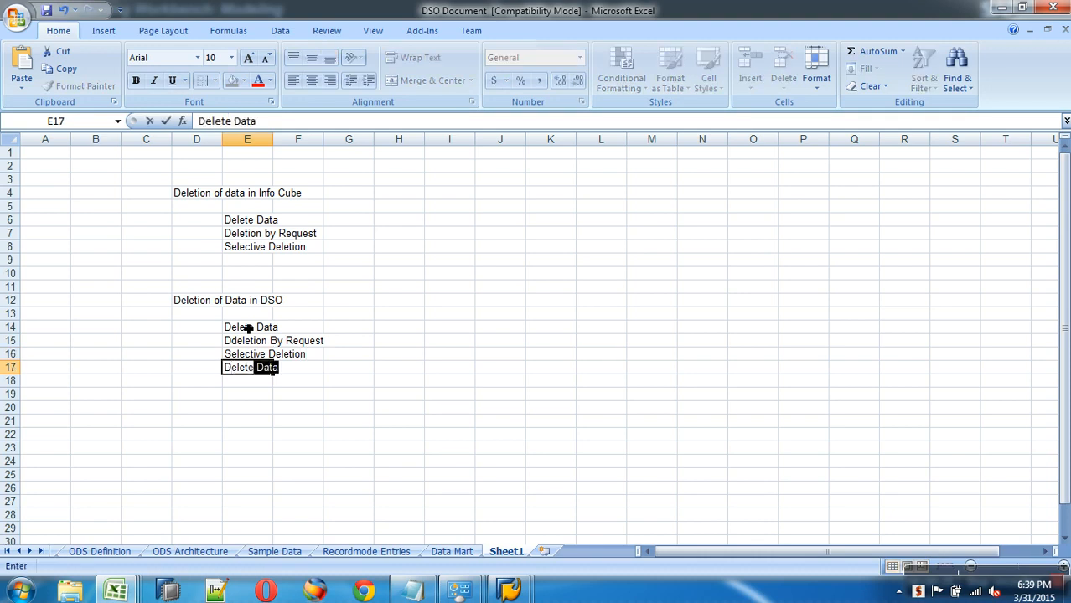
pyautogui.write('Change Log Dta')
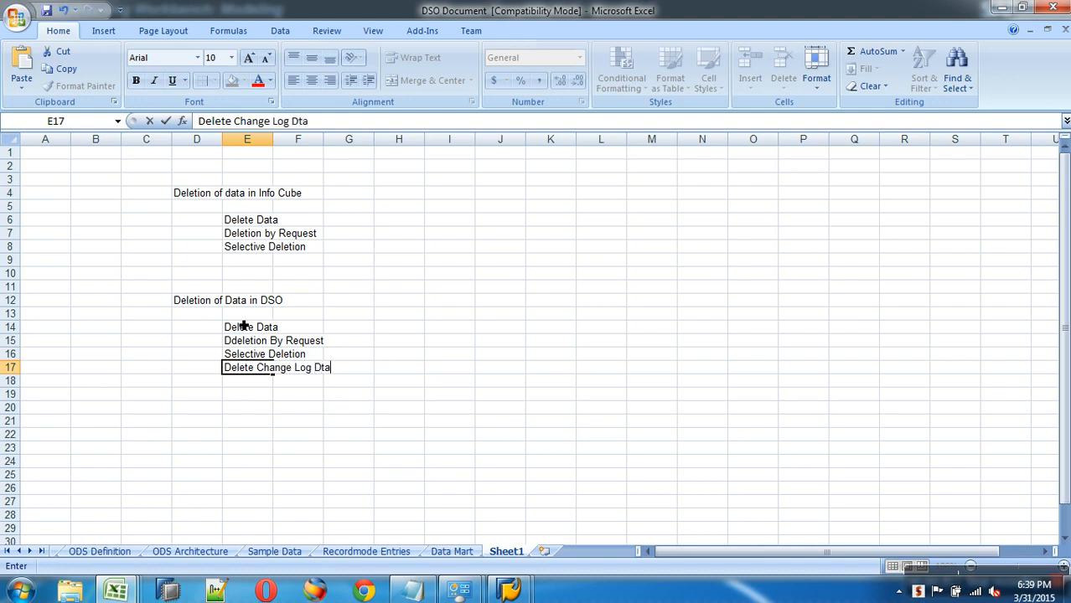
pyautogui.press('BackSpace')
pyautogui.press('BackSpace')
pyautogui.write('ata')
pyautogui.press('Return')
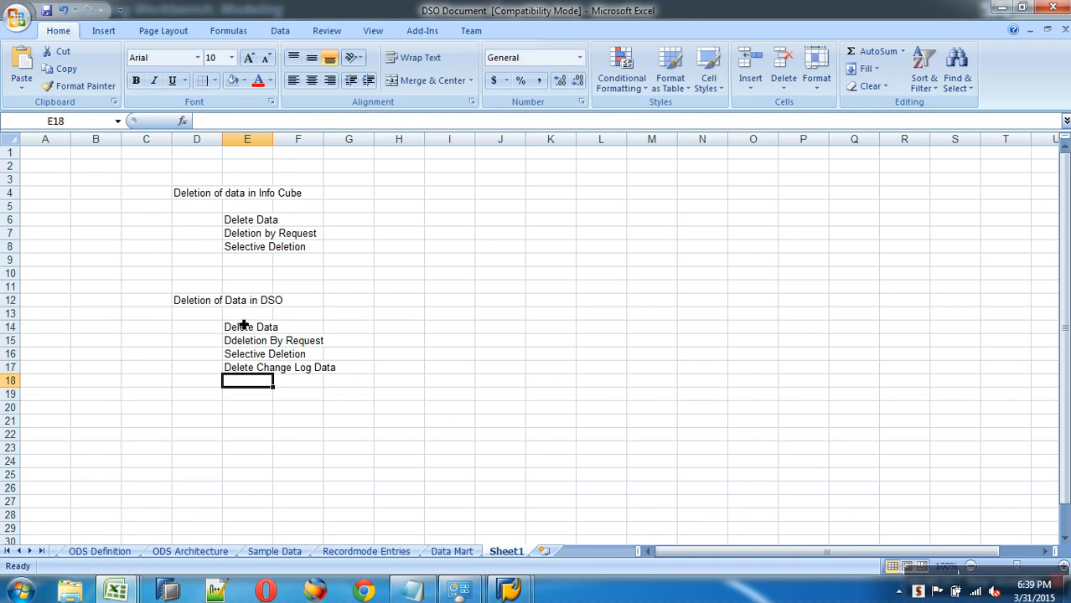
# Correct the spelling in cell E15 to "Deletion By Request"
pyautogui.click(243, 341)
pyautogui.click(216, 124)
pyautogui.press('BackSpace')
pyautogui.click(489, 425)
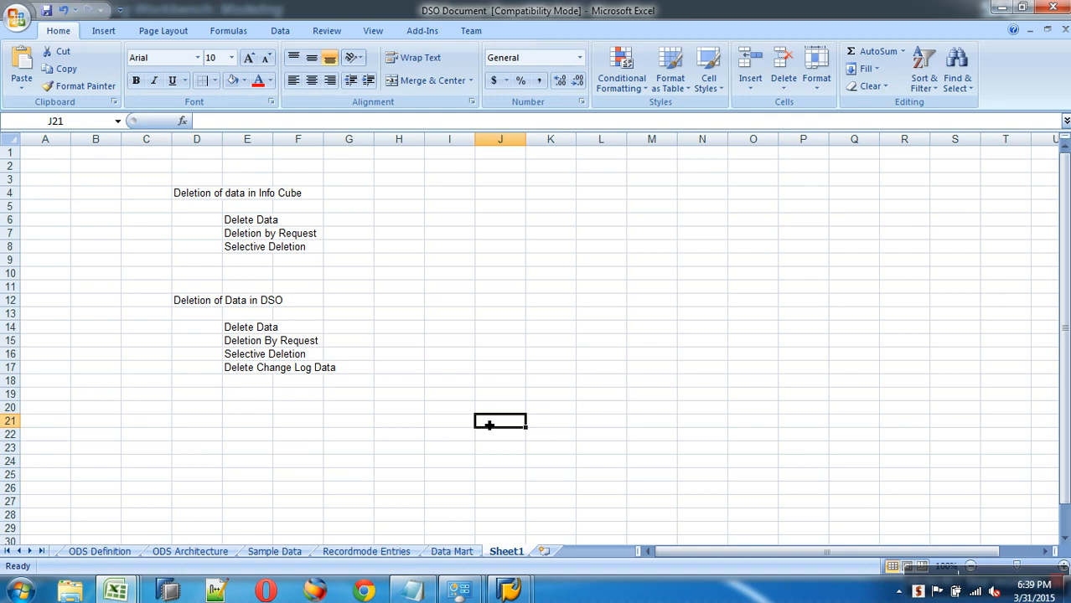
# Switch to the SAP Data Warehousing Workbench, collapse Data Mart one and select the Demo Sales DSO
pyautogui.moveTo(509, 590)
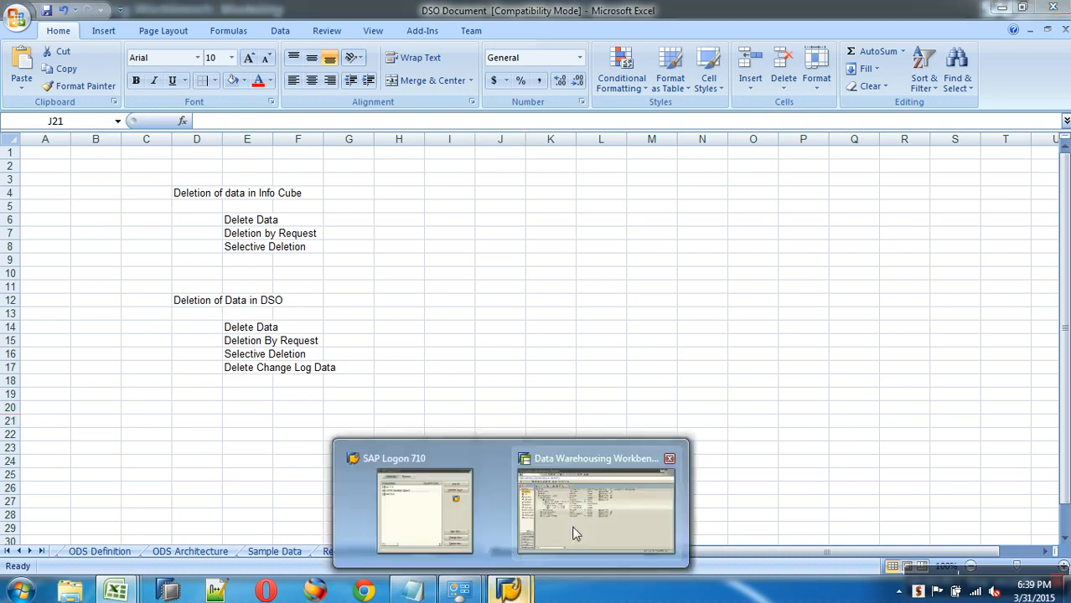
pyautogui.click(578, 528)
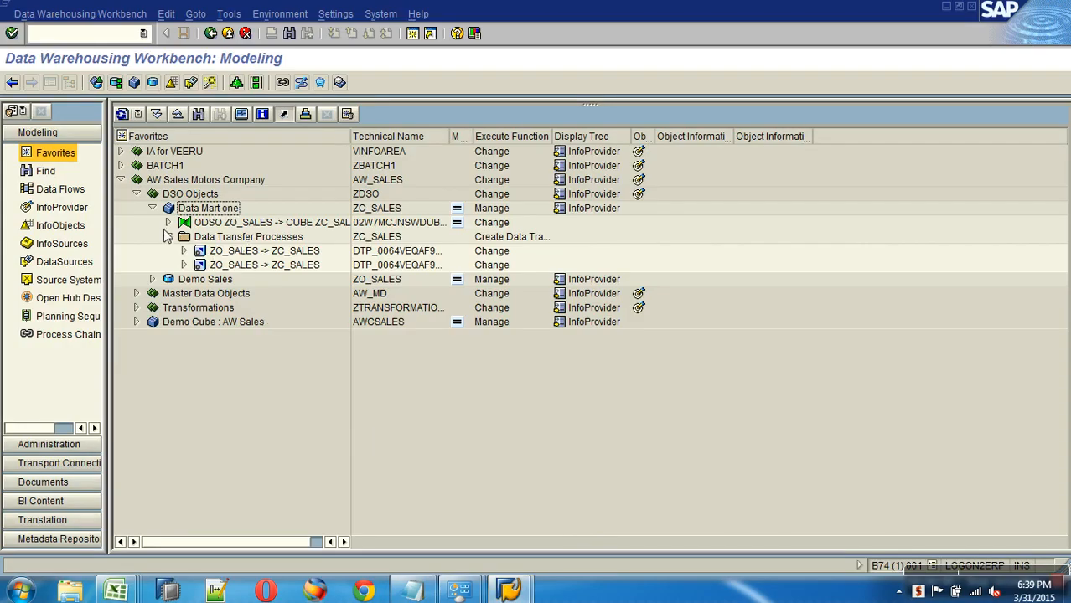
pyautogui.click(152, 207)
pyautogui.click(201, 223)
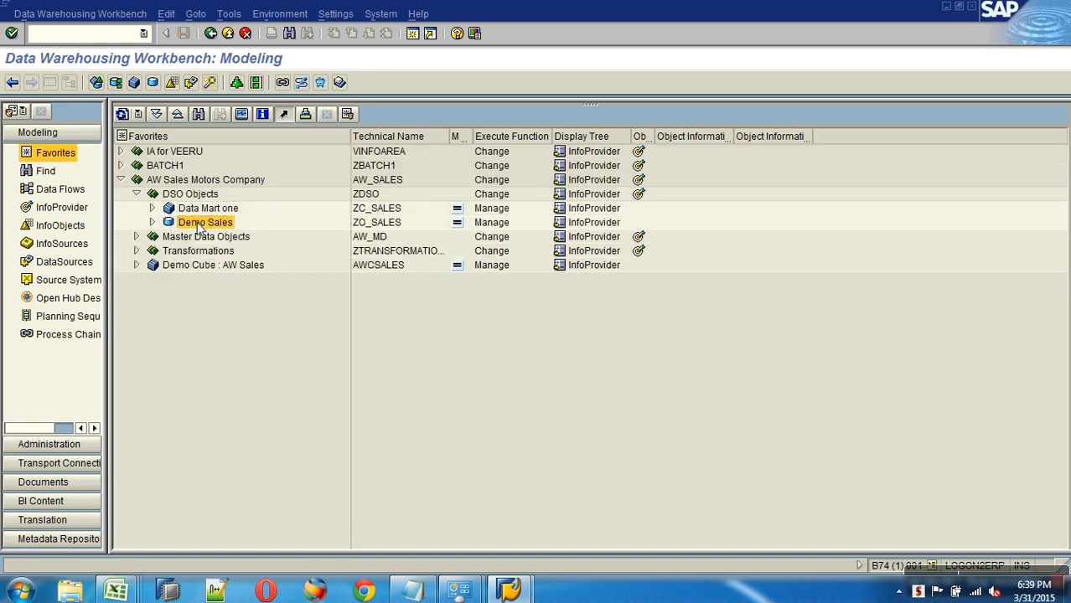
pyautogui.rightClick(201, 229)
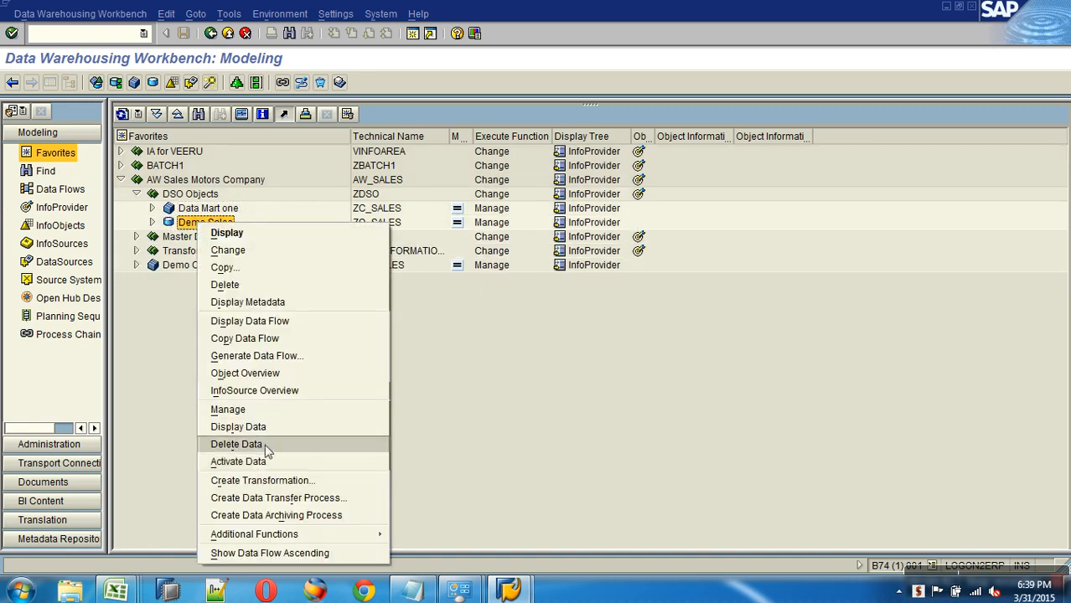
pyautogui.click(238, 444)
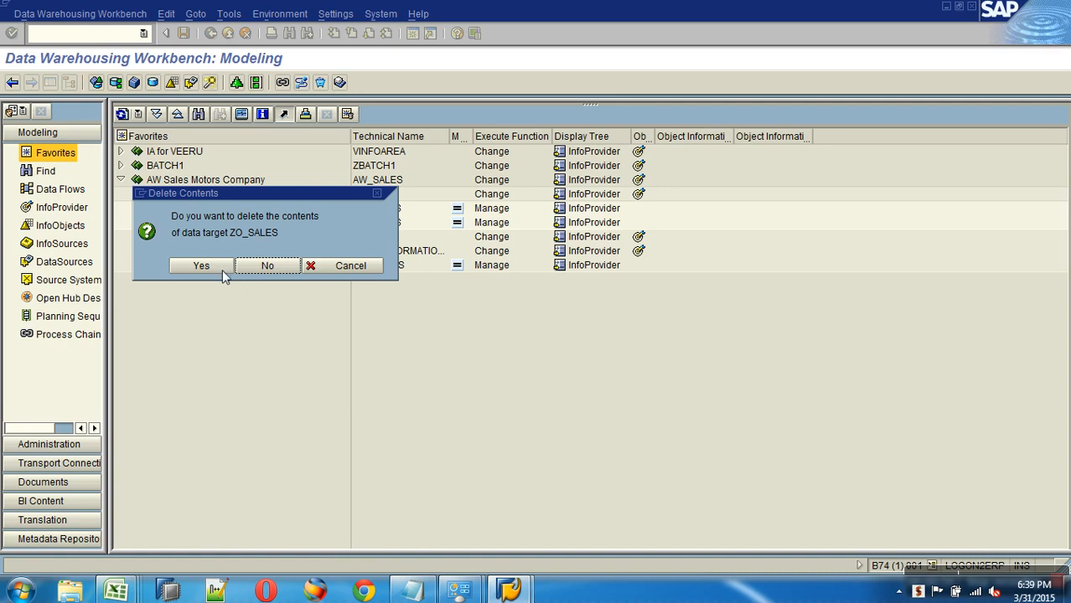
pyautogui.click(360, 270)
# Manage the Demo Sales DSO, delete the entire contents of ZO_SALES, and return to the modeling tree
pyautogui.rightClick(216, 228)
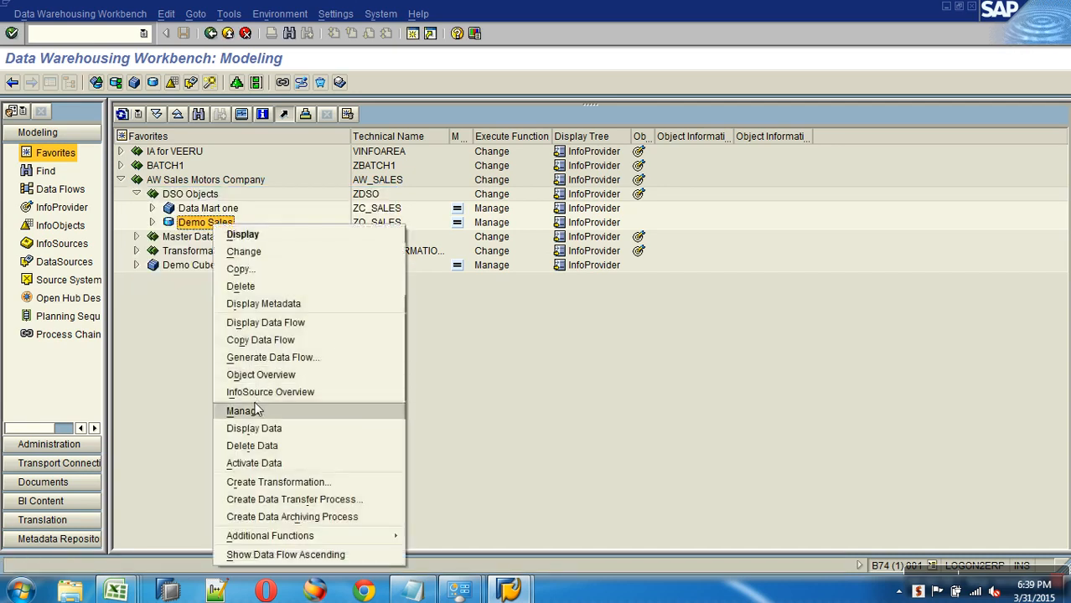
pyautogui.click(244, 411)
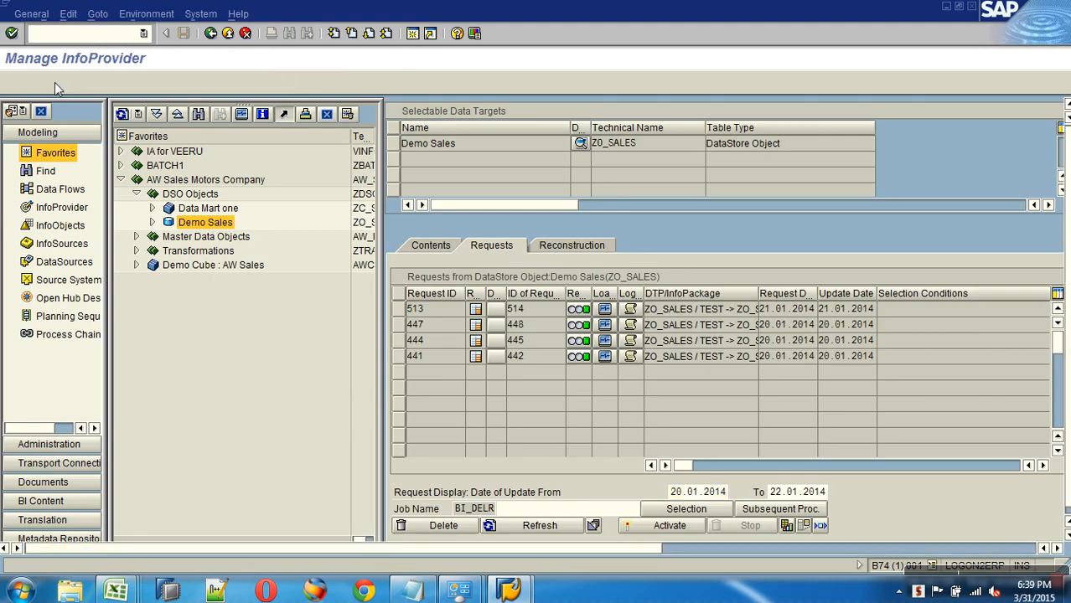
pyautogui.click(52, 82)
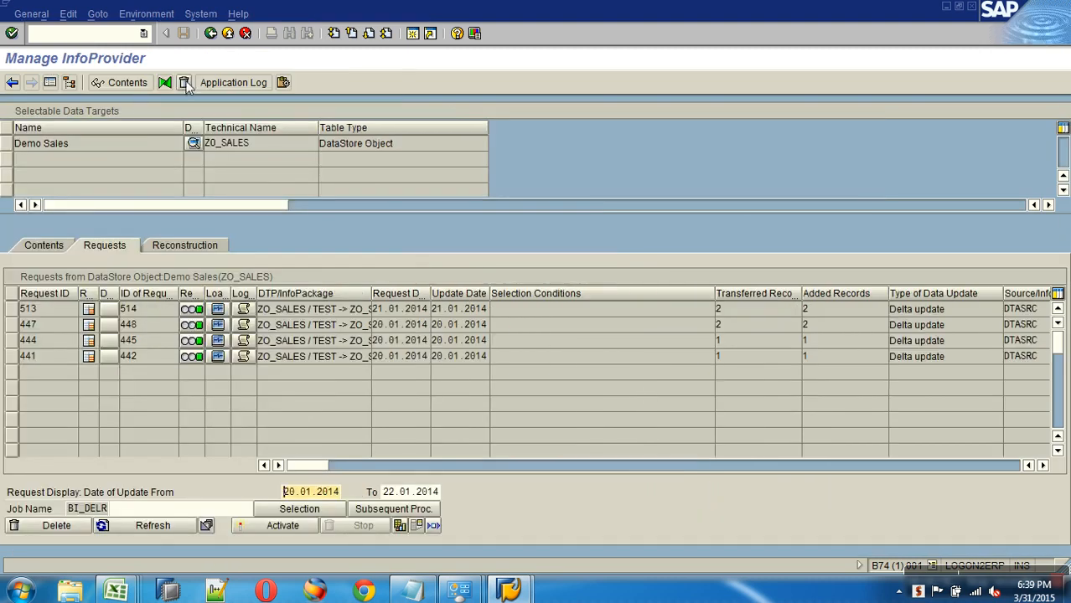
pyautogui.click(186, 83)
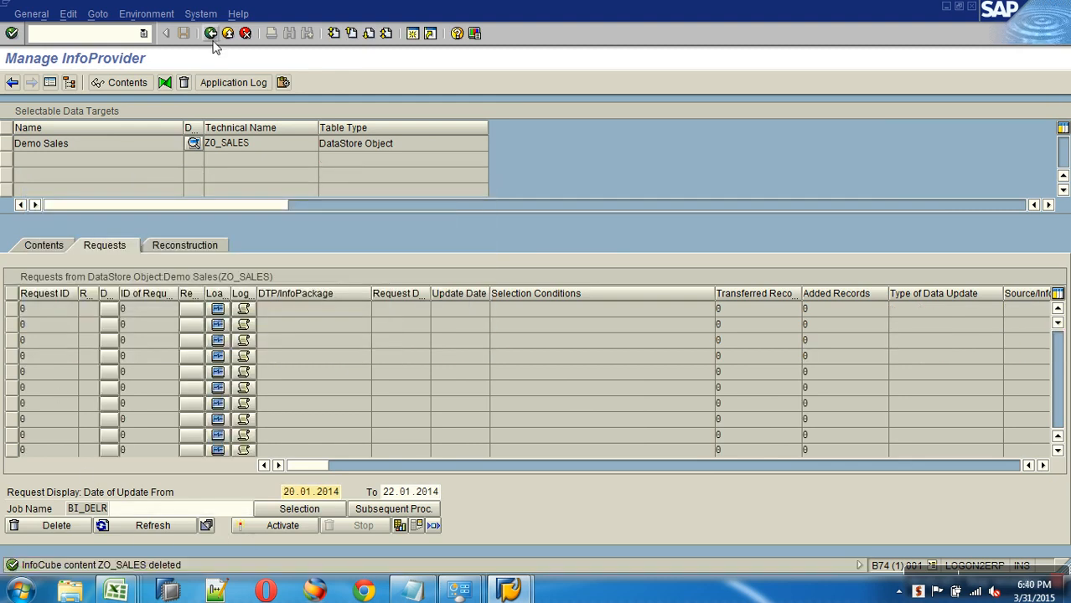
pyautogui.click(211, 33)
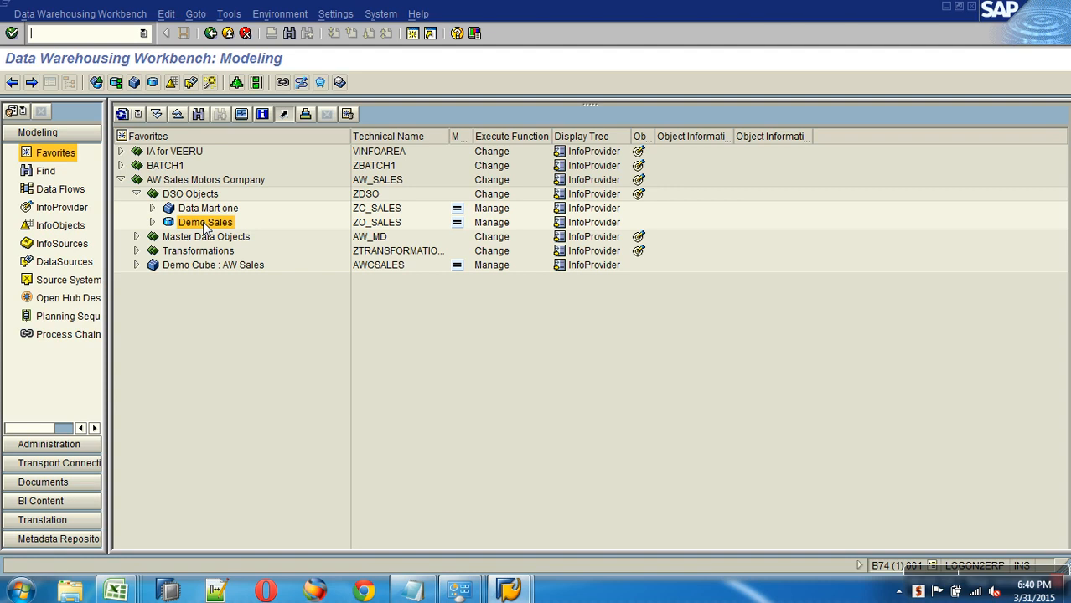
# Open the Demo Sales data transfer process ZO_SALES / TEST -> ZO_SALES for changing and enable Get All New Data Request By Request
pyautogui.click(151, 223)
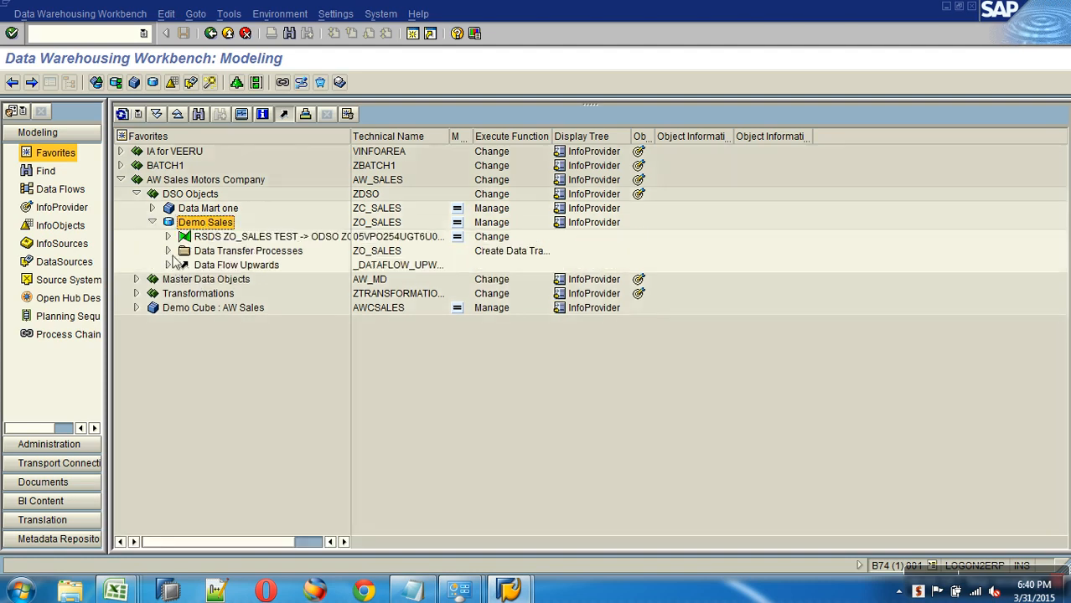
pyautogui.click(168, 251)
pyautogui.doubleClick(251, 264)
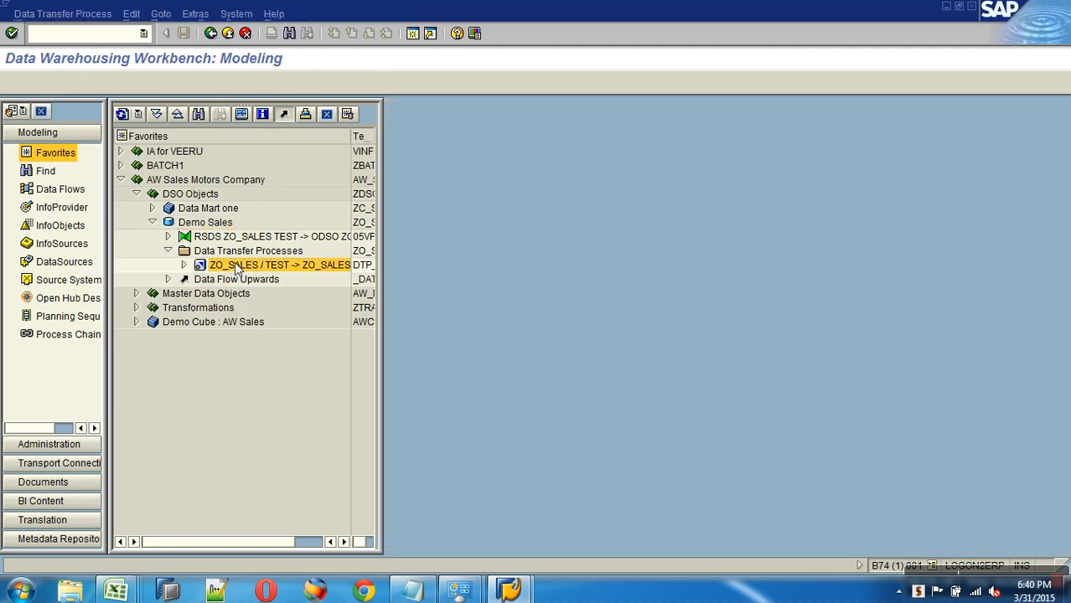
pyautogui.click(438, 199)
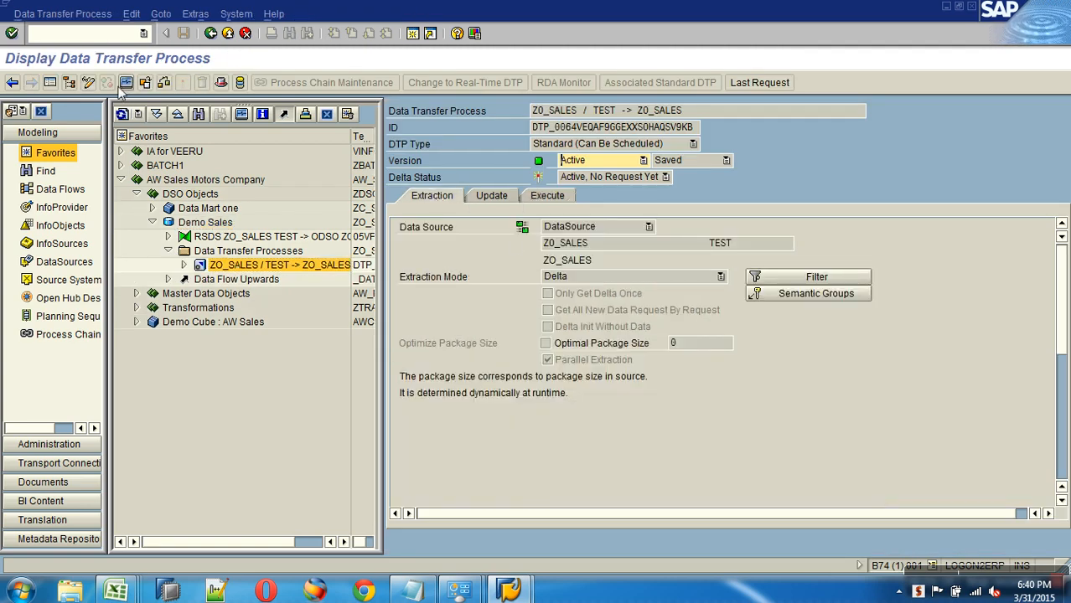
pyautogui.click(88, 83)
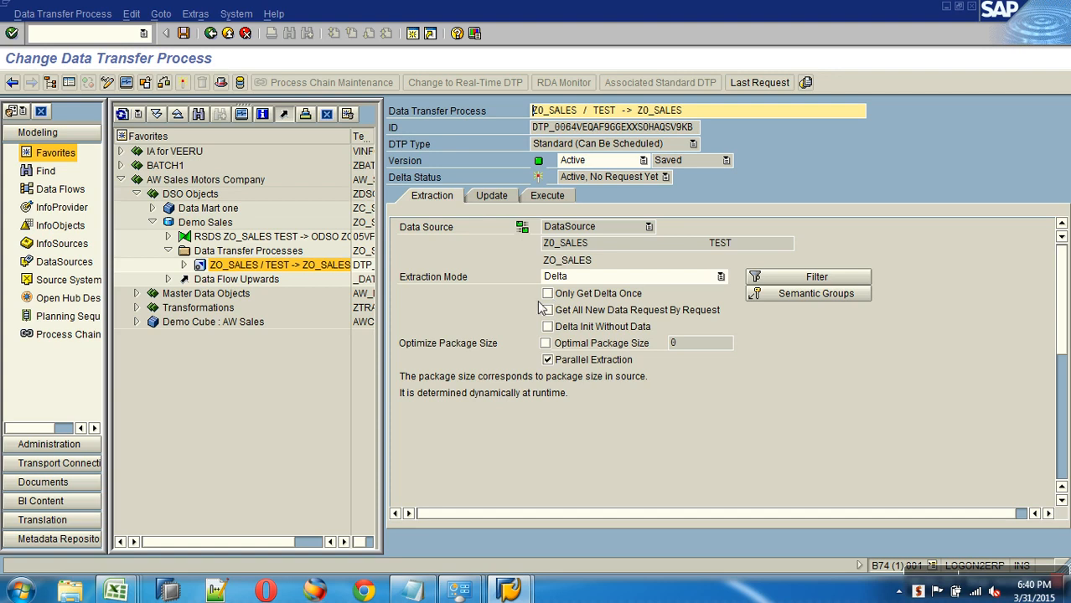
pyautogui.click(574, 312)
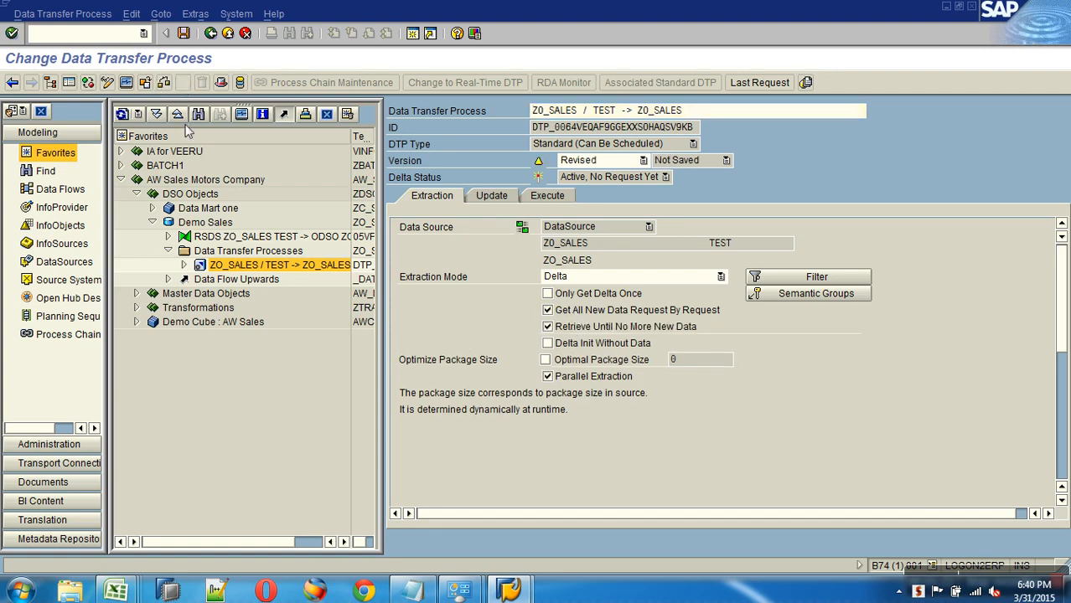
# Activate and execute the data transfer process, check its request in the monitor, and leave the monitor
pyautogui.click(550, 198)
pyautogui.click(783, 342)
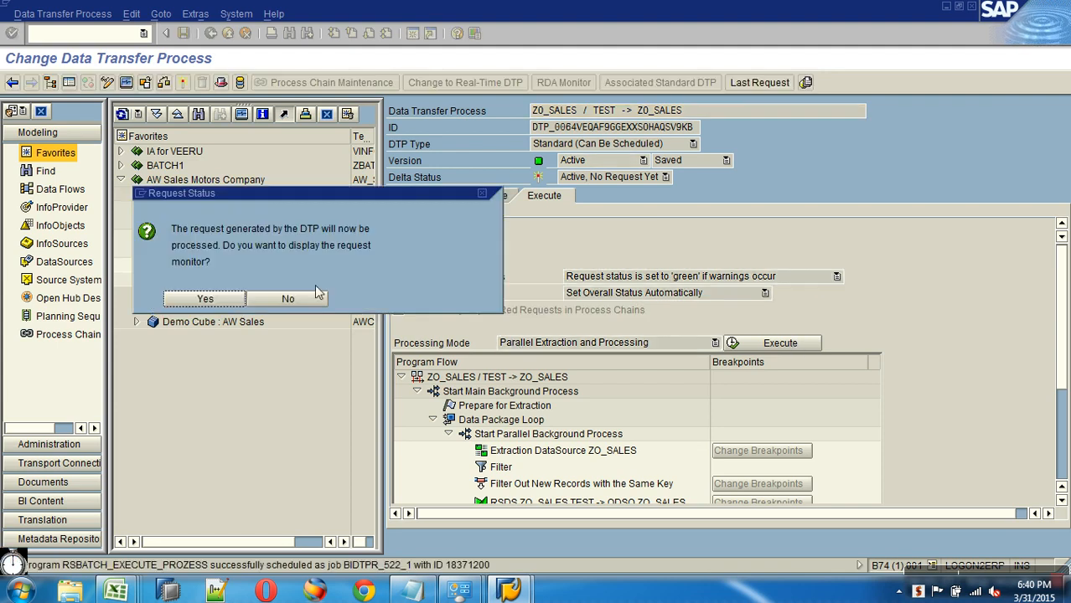
pyautogui.click(211, 298)
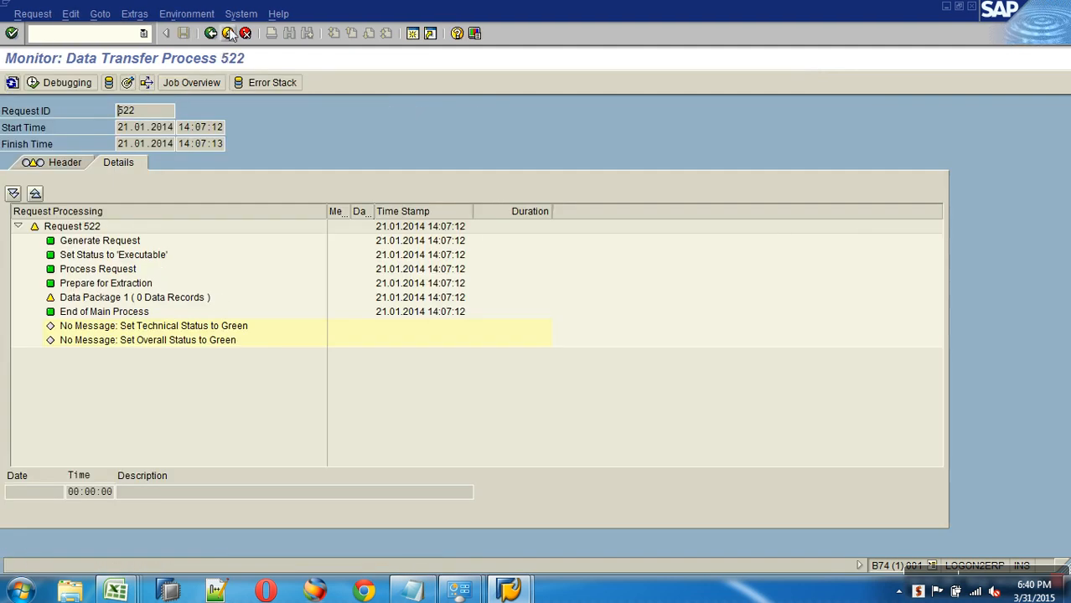
pyautogui.click(227, 33)
# Open the management of the Demo Sales DSO and refresh its list of requests
pyautogui.rightClick(209, 224)
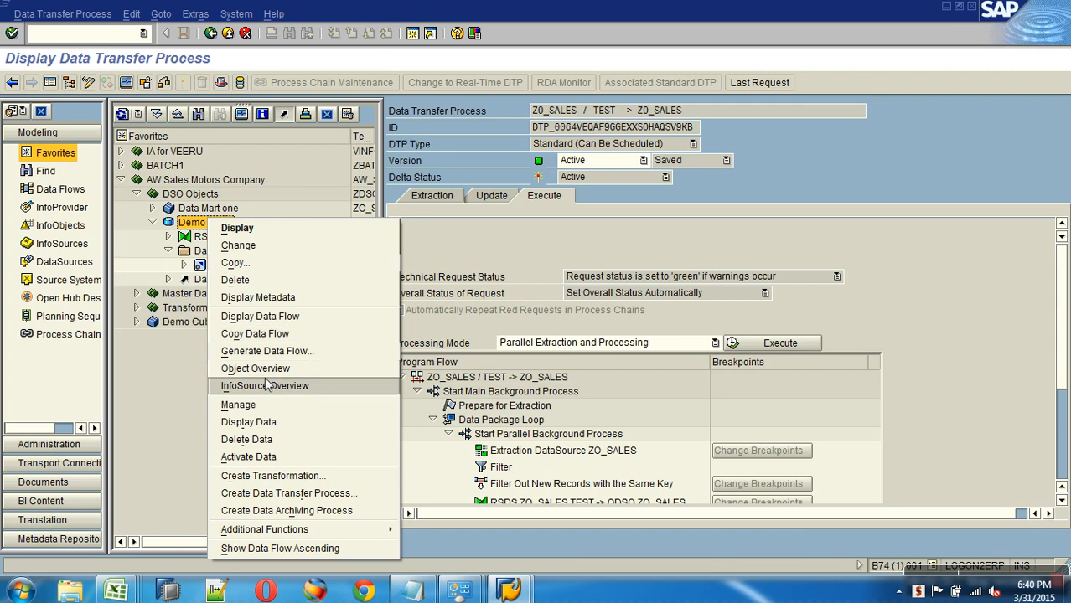
pyautogui.click(270, 407)
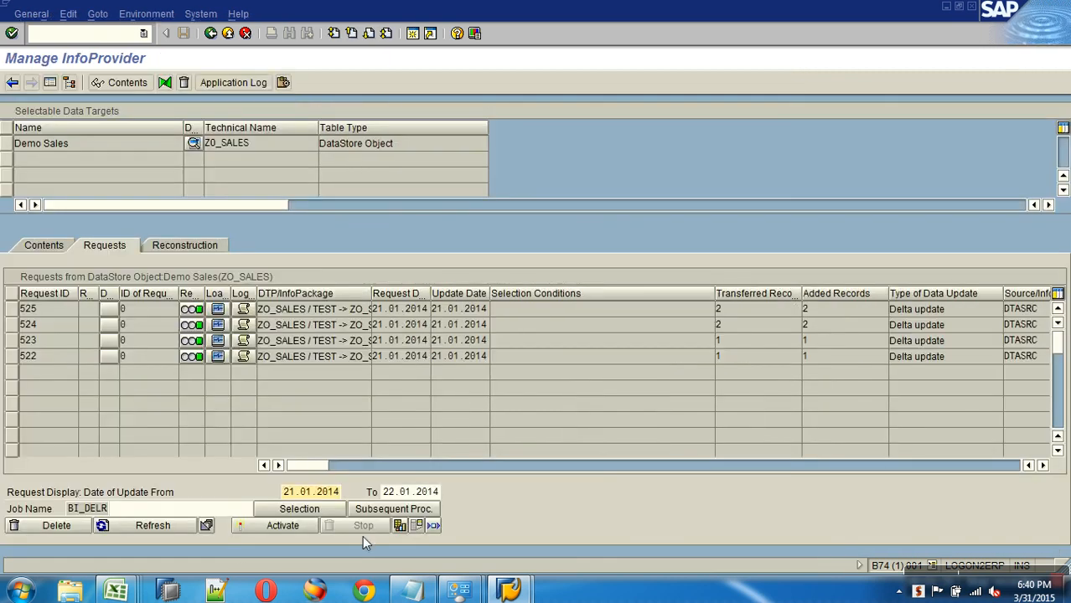
pyautogui.click(153, 525)
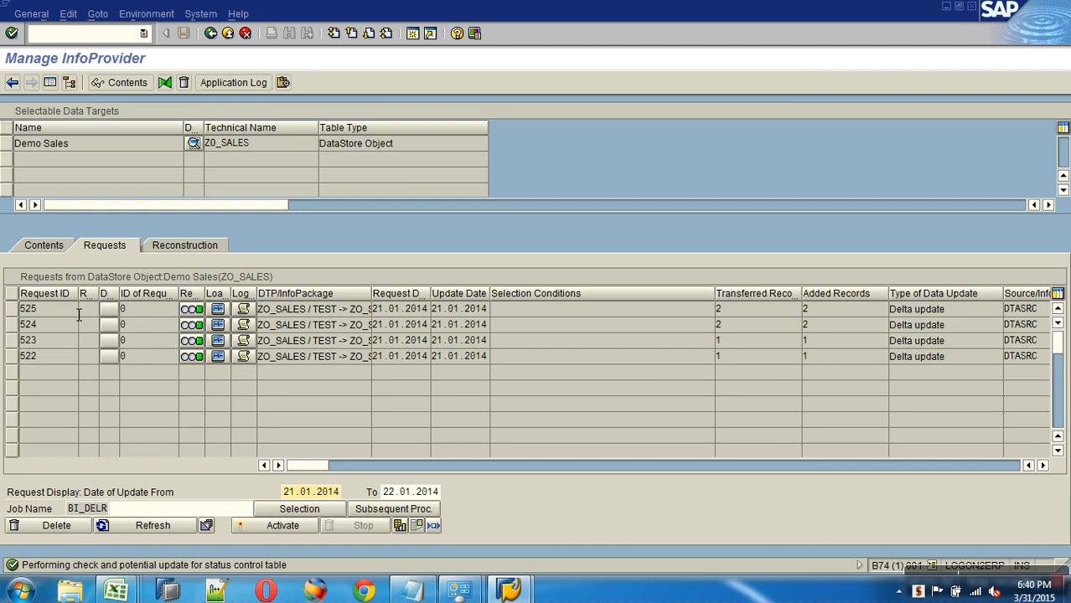
pyautogui.click(33, 310)
pyautogui.click(33, 325)
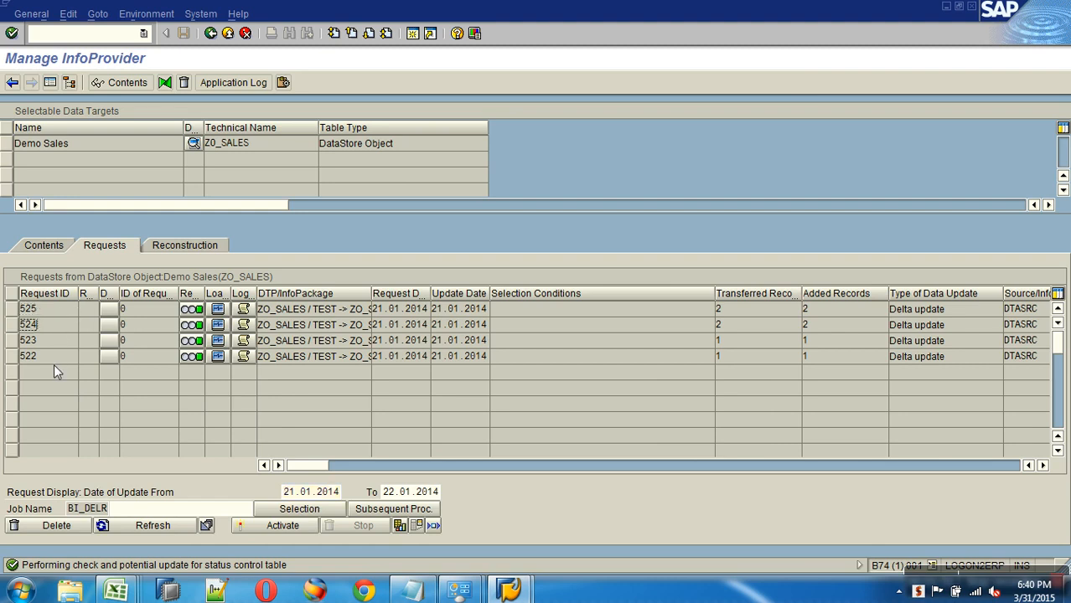
# Activate requests 522 to 525 in the Demo Sales DSO, refresh until the activation finishes, and close the activation dialog
pyautogui.click(277, 527)
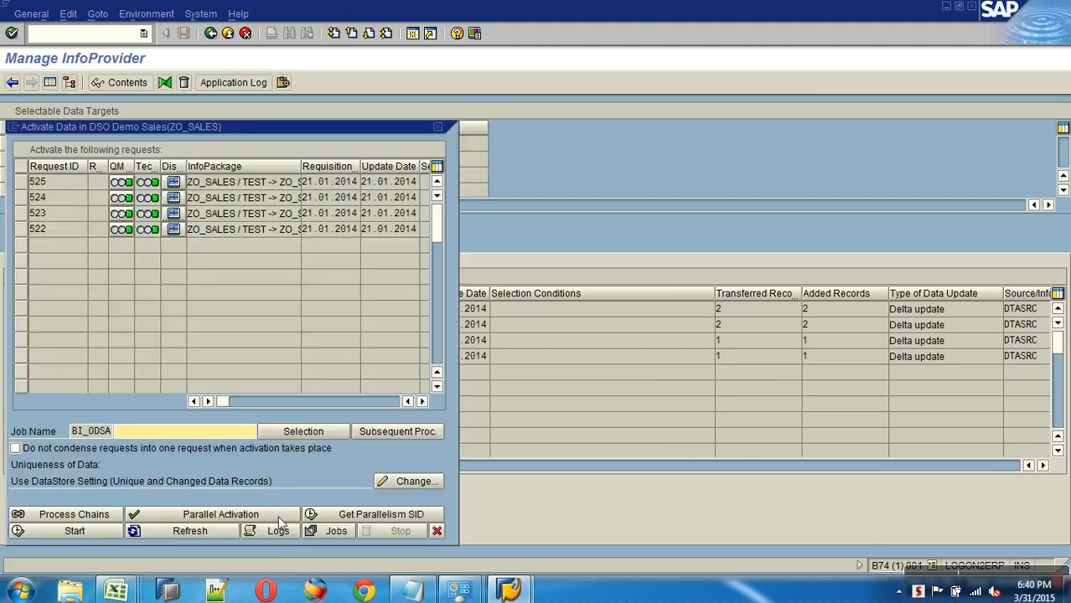
pyautogui.click(27, 228)
pyautogui.moveTo(25, 225); pyautogui.dragTo(25, 181)
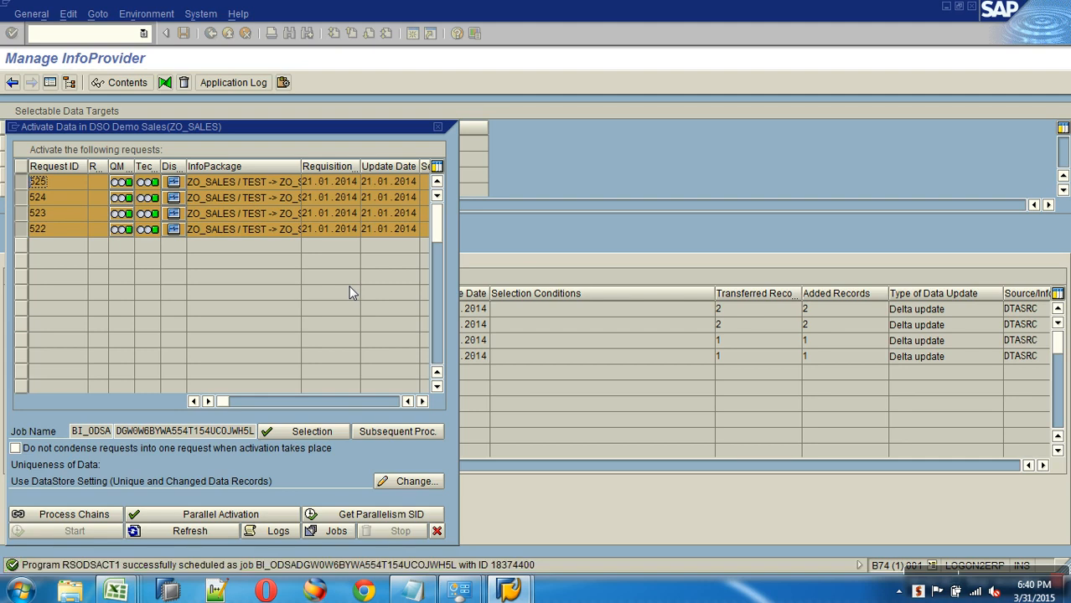
pyautogui.click(199, 531)
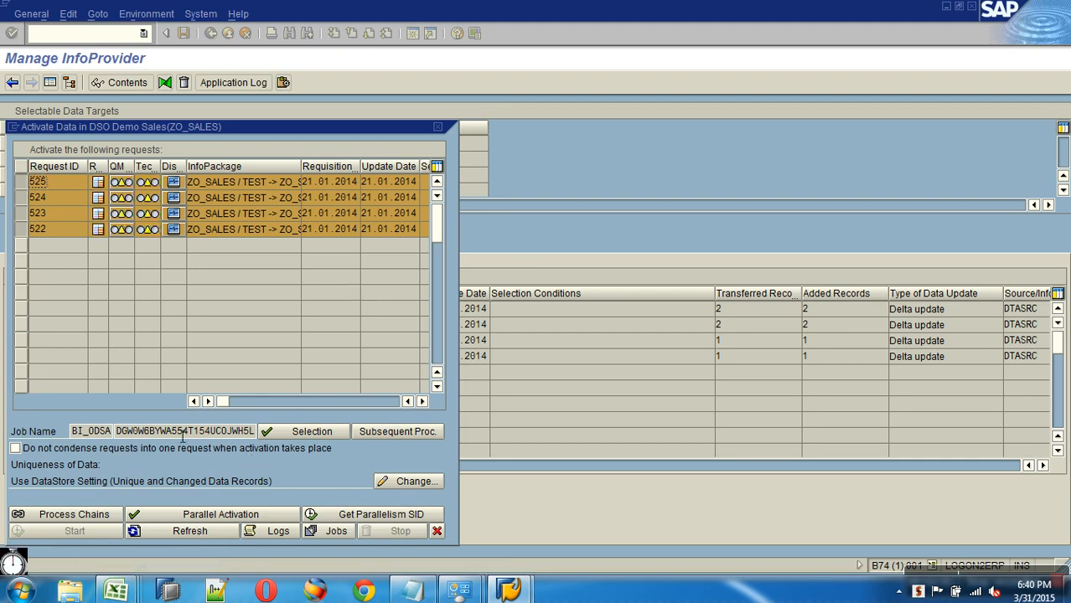
pyautogui.click(180, 533)
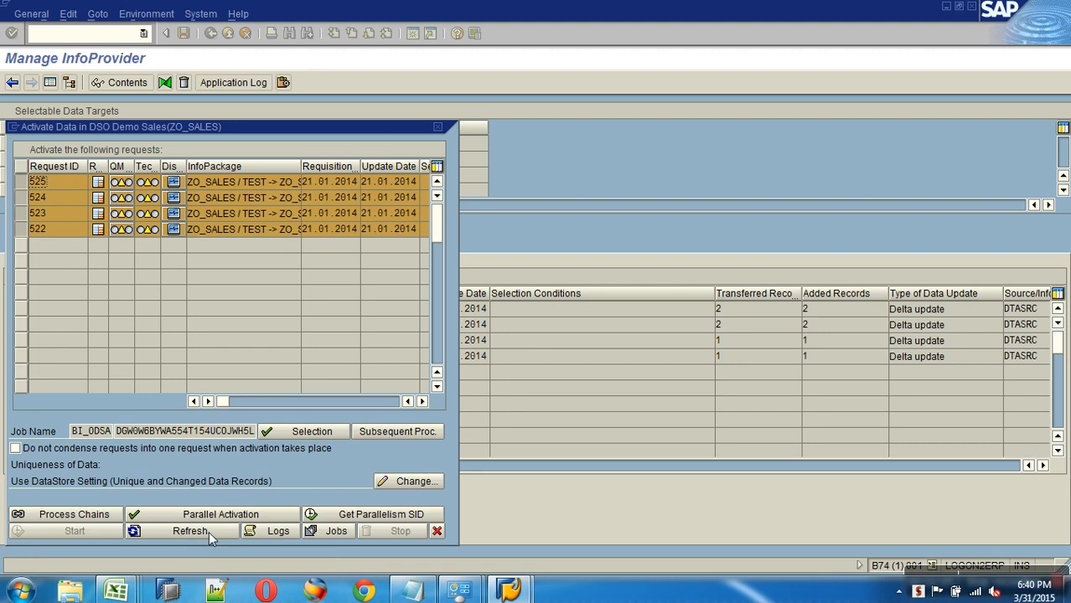
pyautogui.click(207, 531)
pyautogui.click(206, 533)
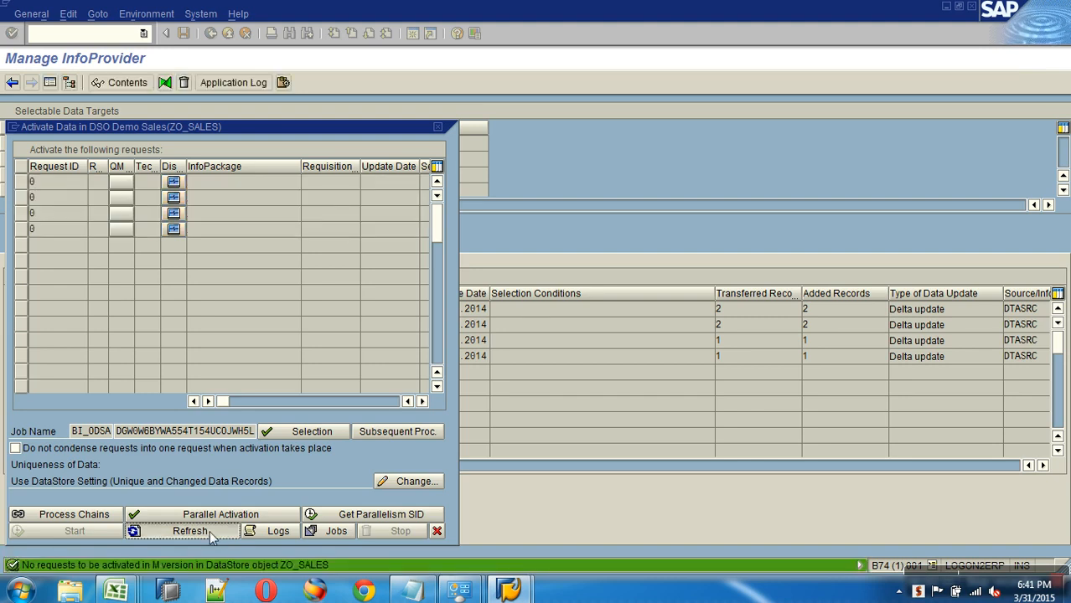
pyautogui.click(437, 531)
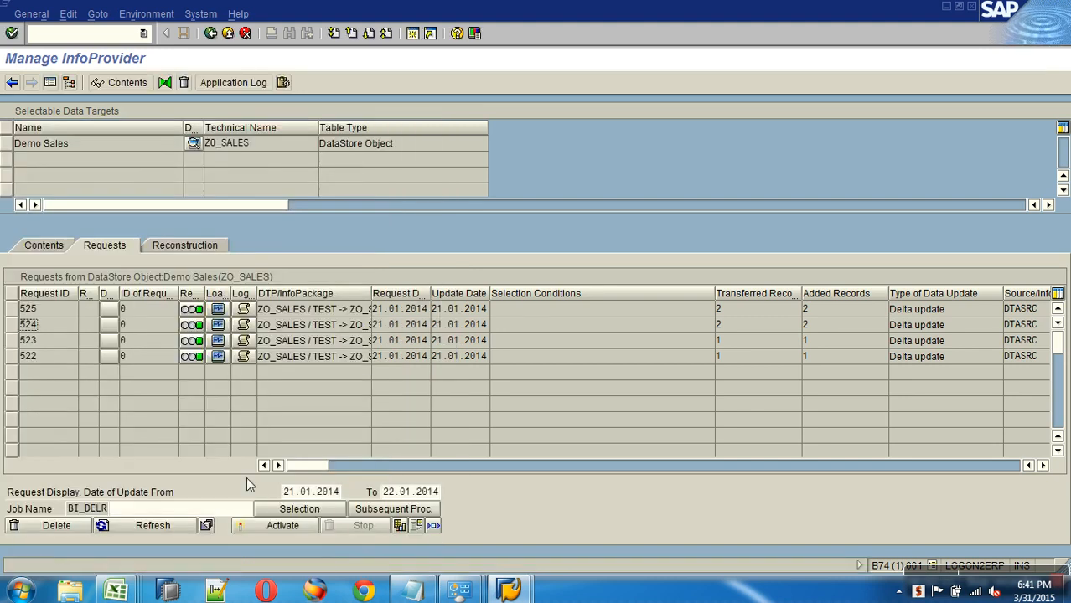
# Refresh the Demo Sales request list, bring the PSA request number column into view, and select request 525
pyautogui.click(169, 533)
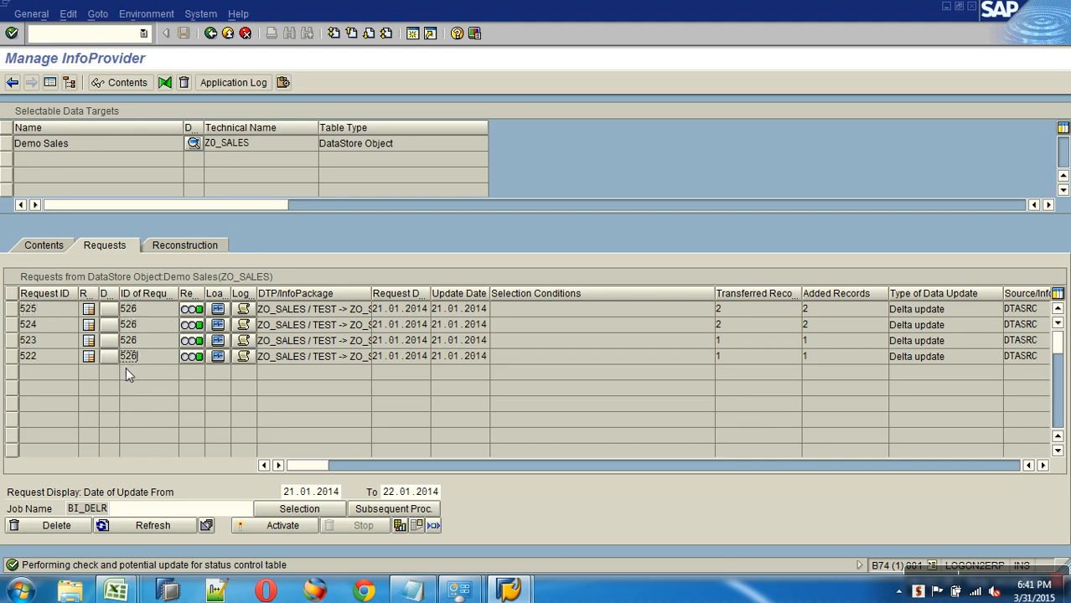
pyautogui.click(1016, 468)
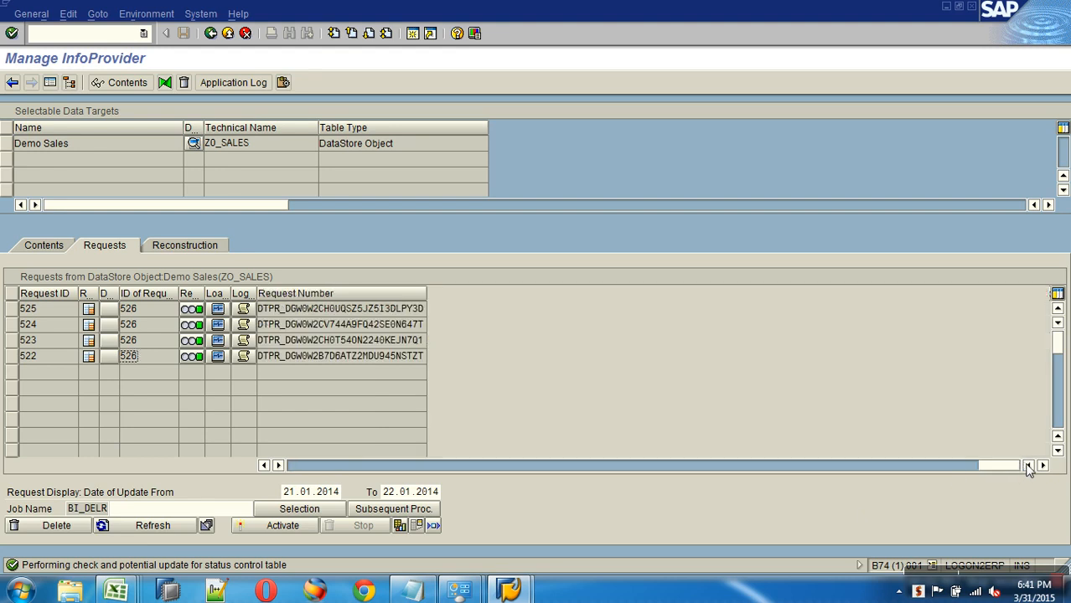
pyautogui.click(1028, 466)
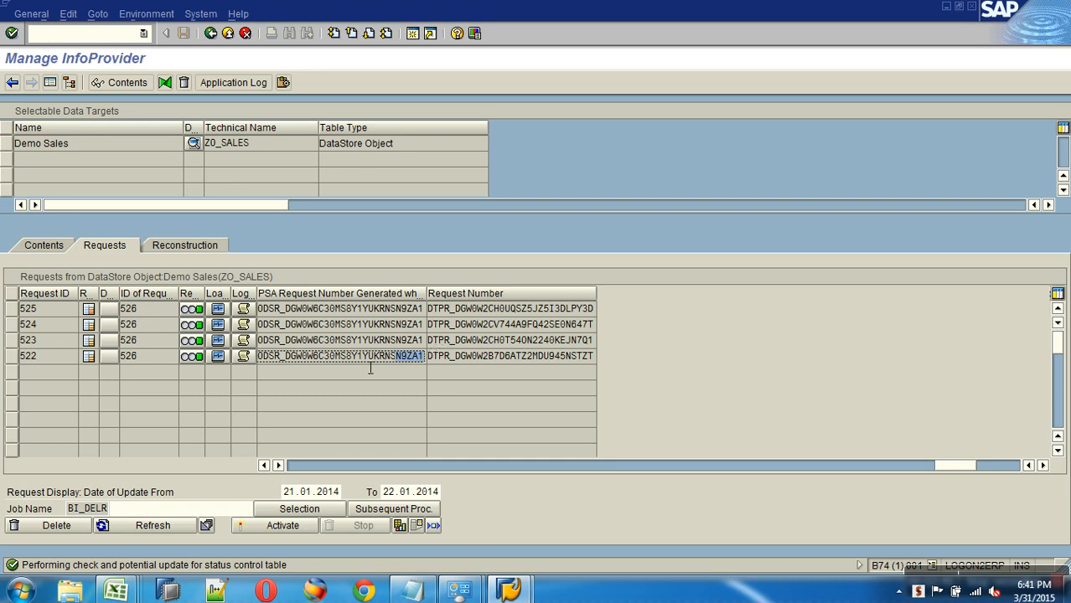
pyautogui.click(12, 312)
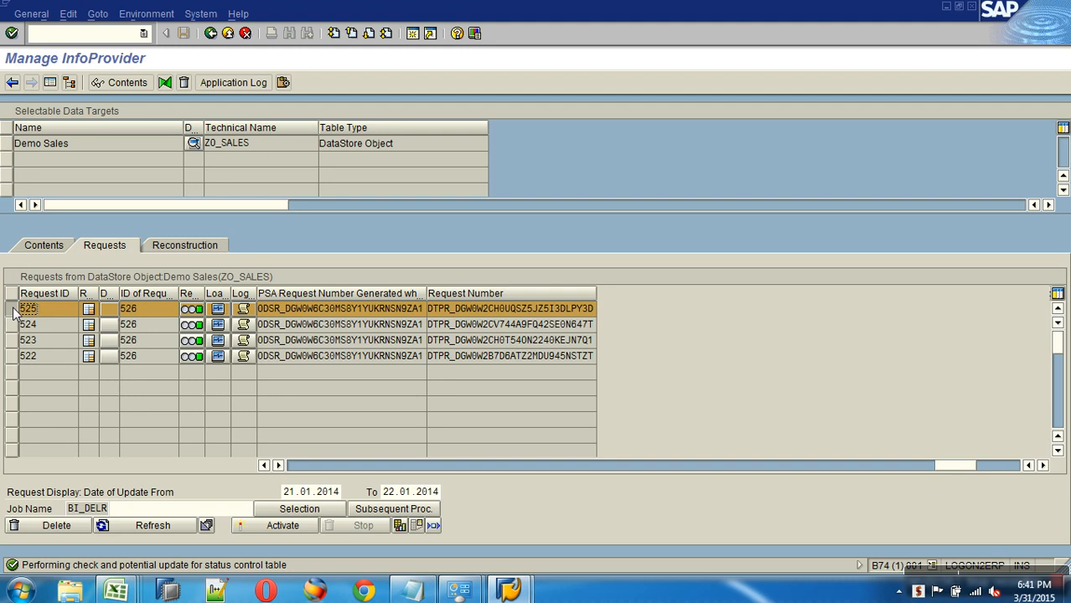
# Display all entries in the active data table of the Demo Sales DSO and return to its management screen
pyautogui.click(29, 249)
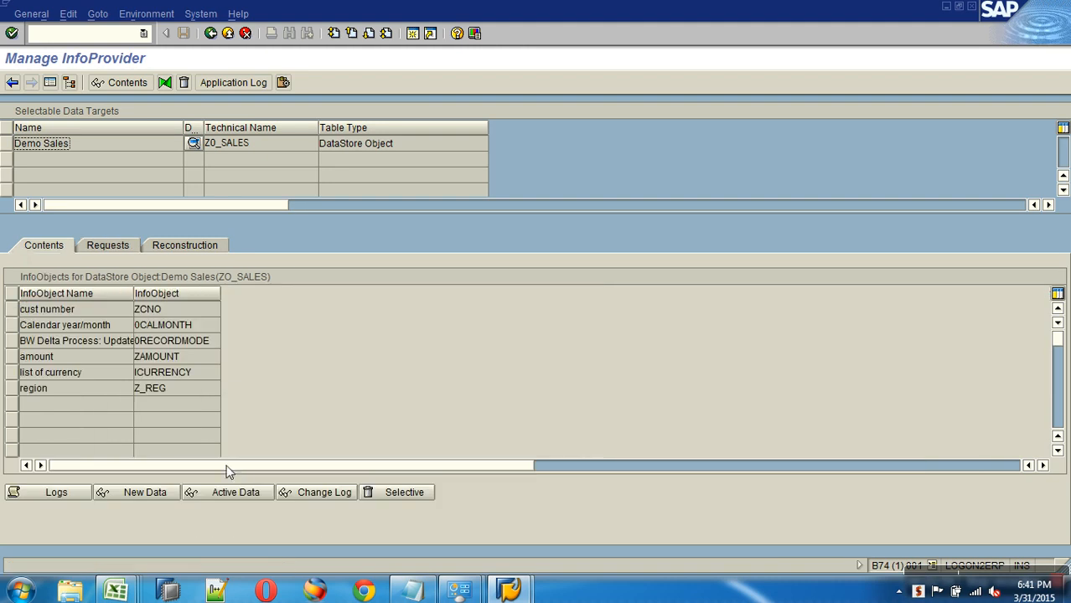
pyautogui.click(242, 493)
pyautogui.press('F8')
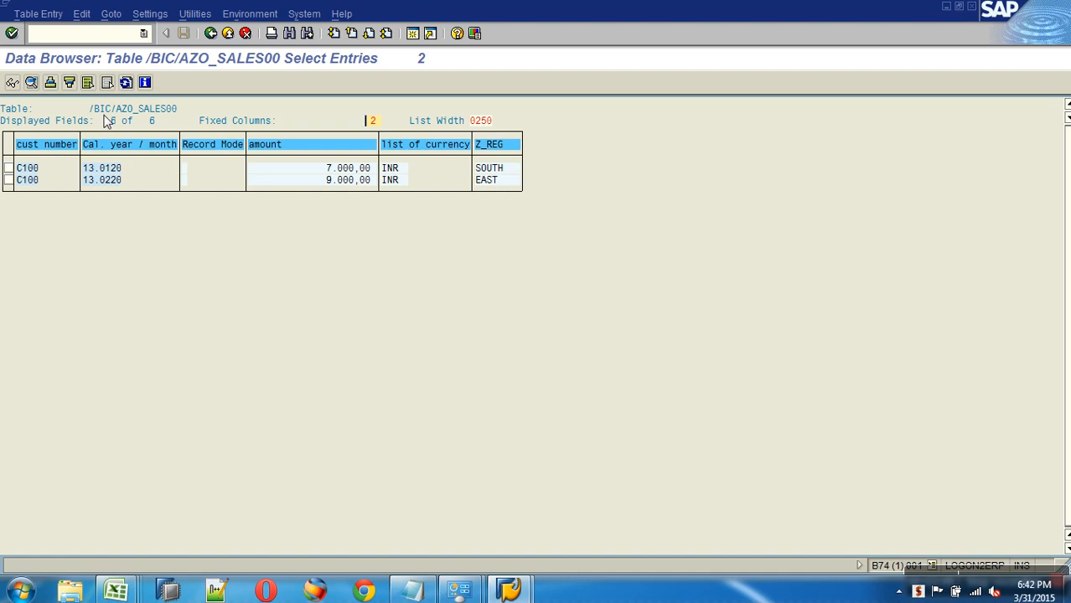
pyautogui.click(210, 33)
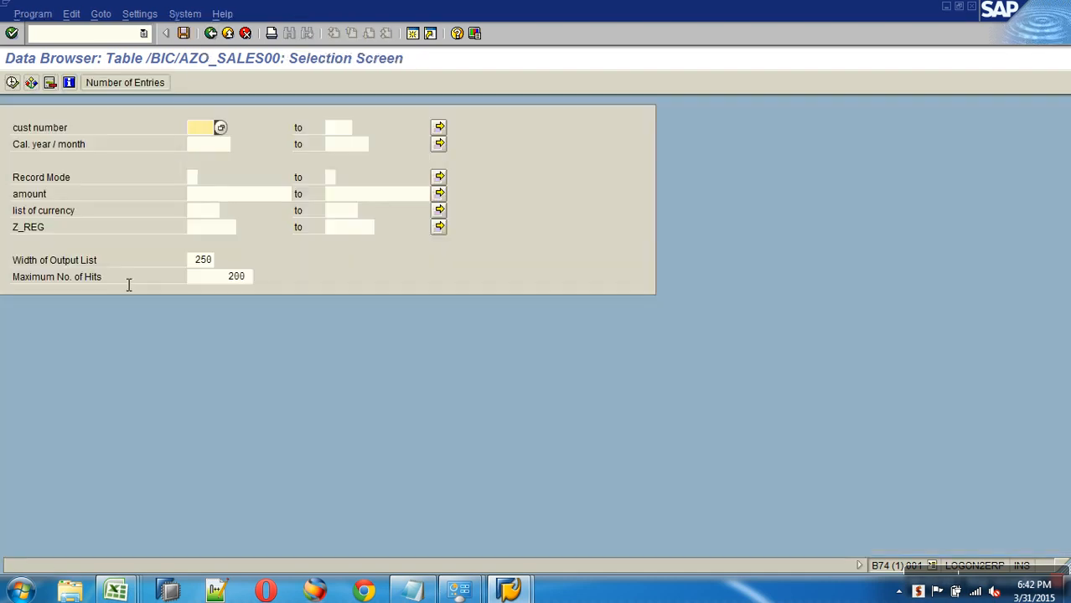
pyautogui.click(211, 33)
# Copy the PSA request number of request 525, display the change log entries filtered by it, and return to the DSO management
pyautogui.click(116, 246)
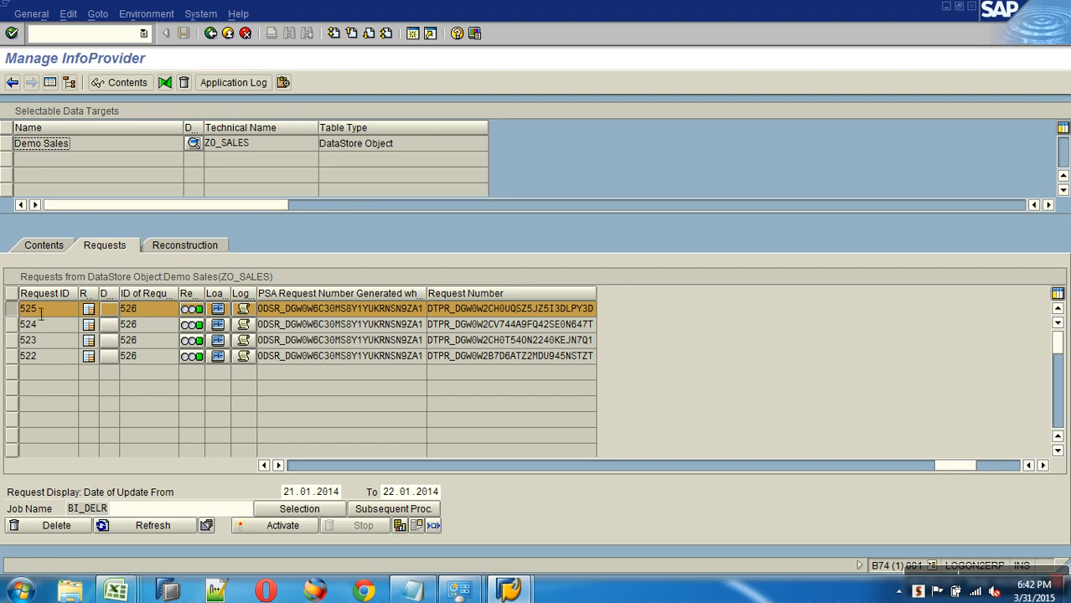
pyautogui.doubleClick(267, 311)
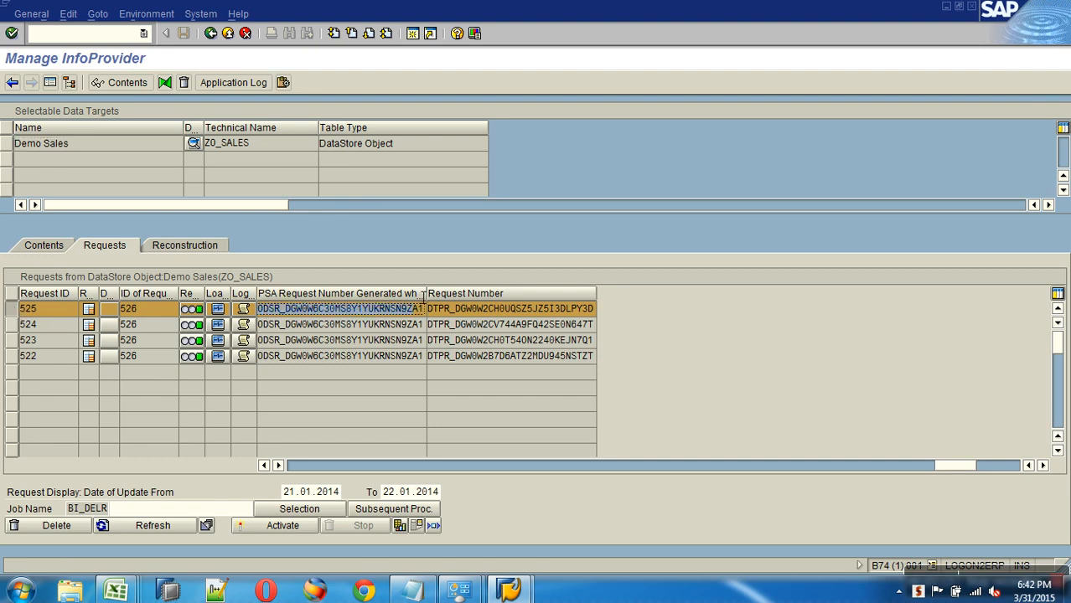
pyautogui.hotkey('ctrl', 'c')
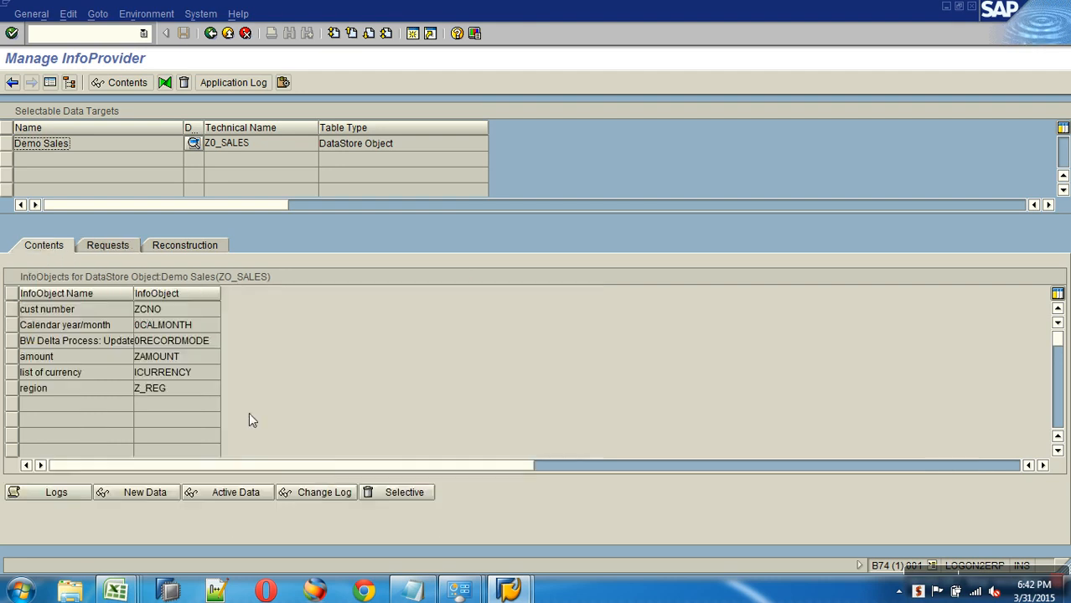
pyautogui.click(323, 493)
pyautogui.click(208, 131)
pyautogui.hotkey('ctrl', 'v')
pyautogui.click(12, 82)
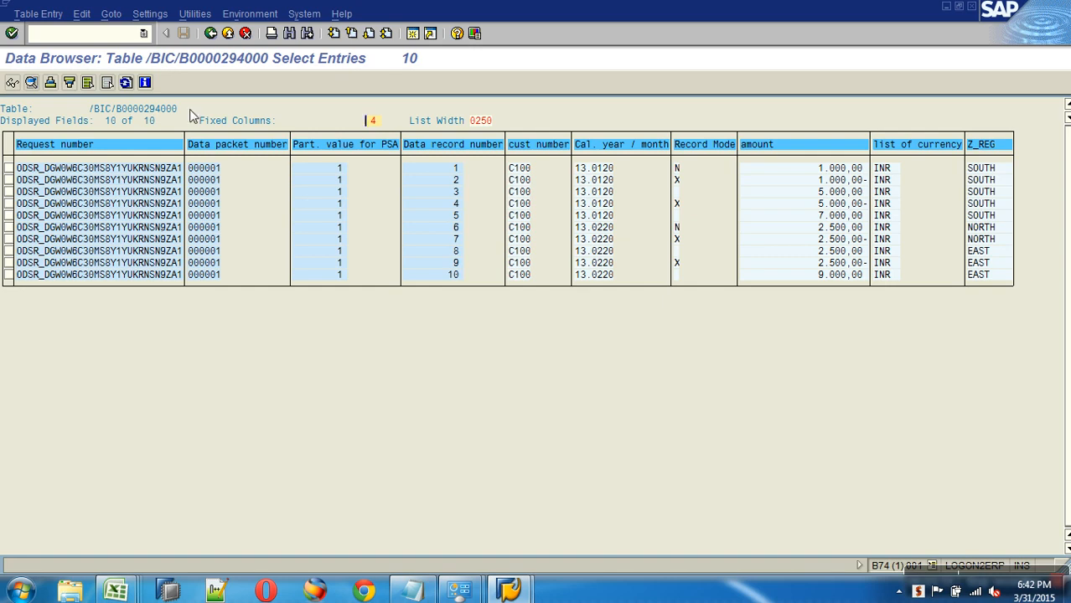
pyautogui.click(211, 33)
pyautogui.click(210, 33)
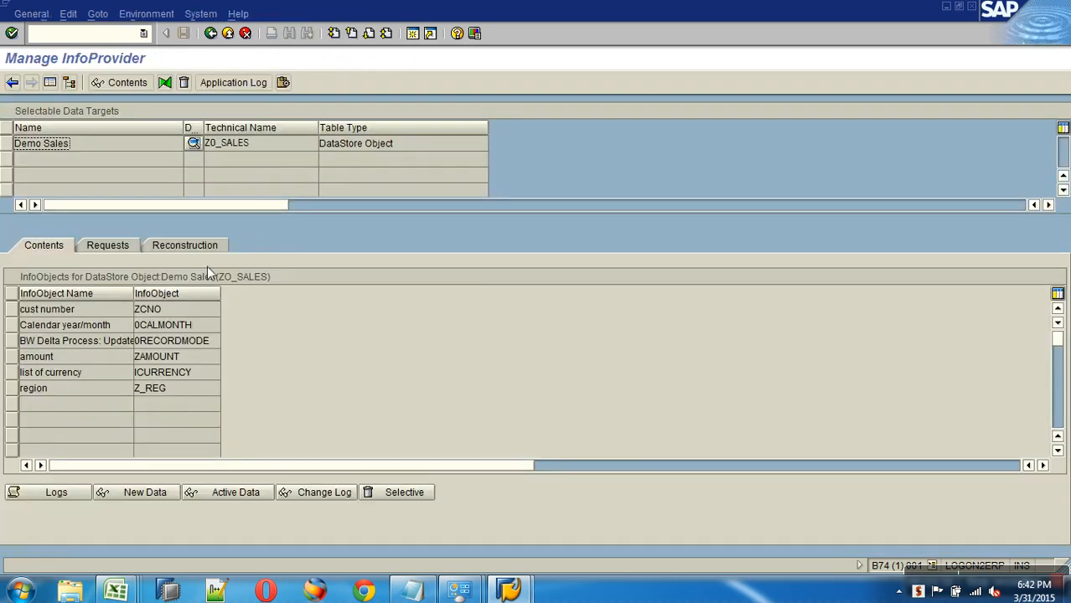
# Delete request 525 from the Demo Sales DSO and confirm the deletion
pyautogui.click(103, 245)
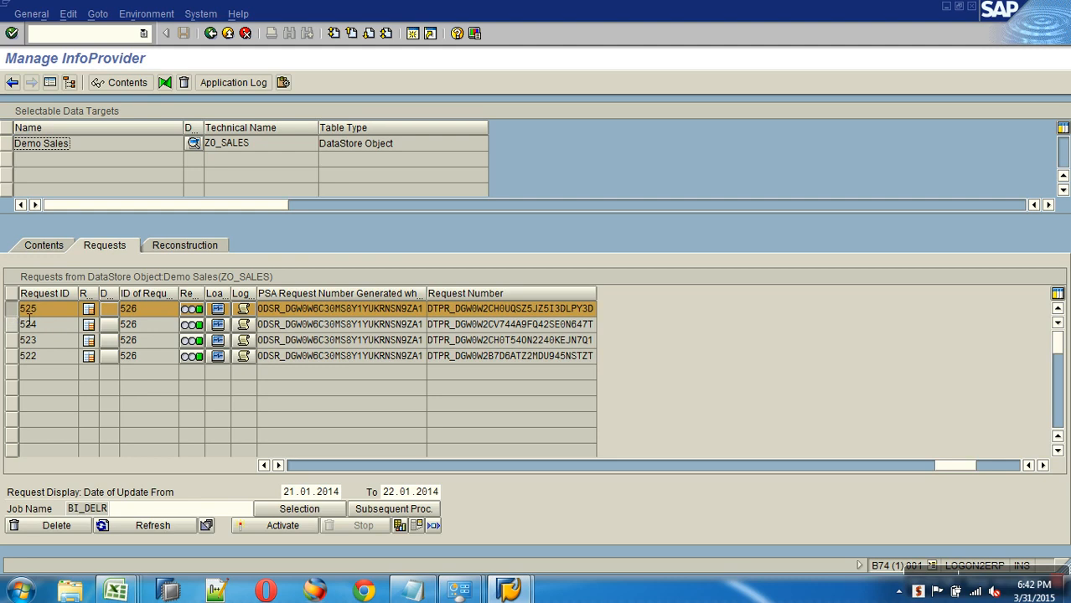
pyautogui.click(32, 339)
pyautogui.click(48, 359)
pyautogui.click(33, 527)
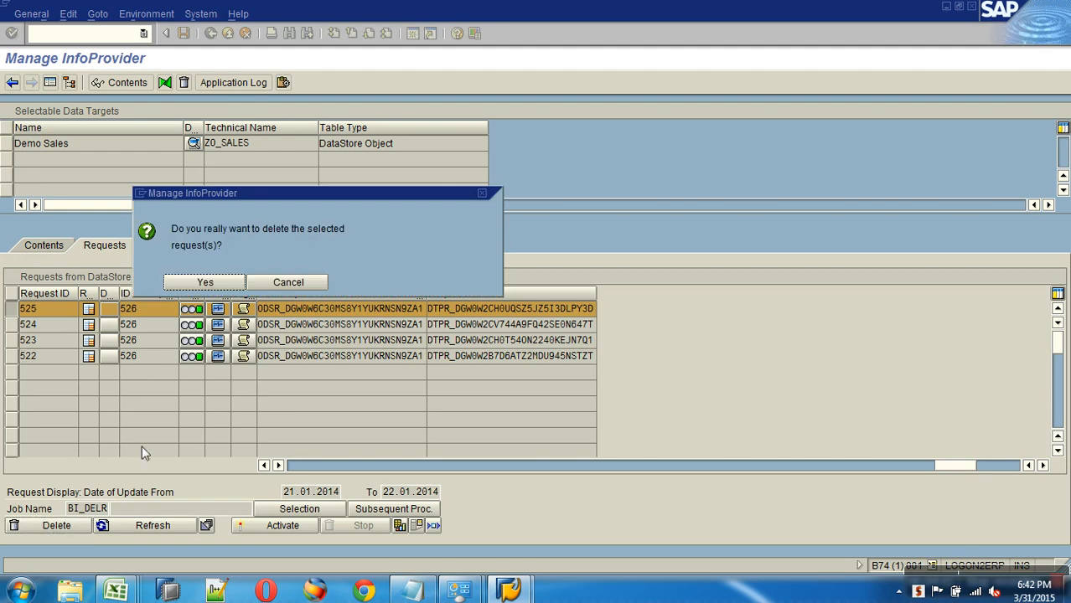
pyautogui.click(205, 283)
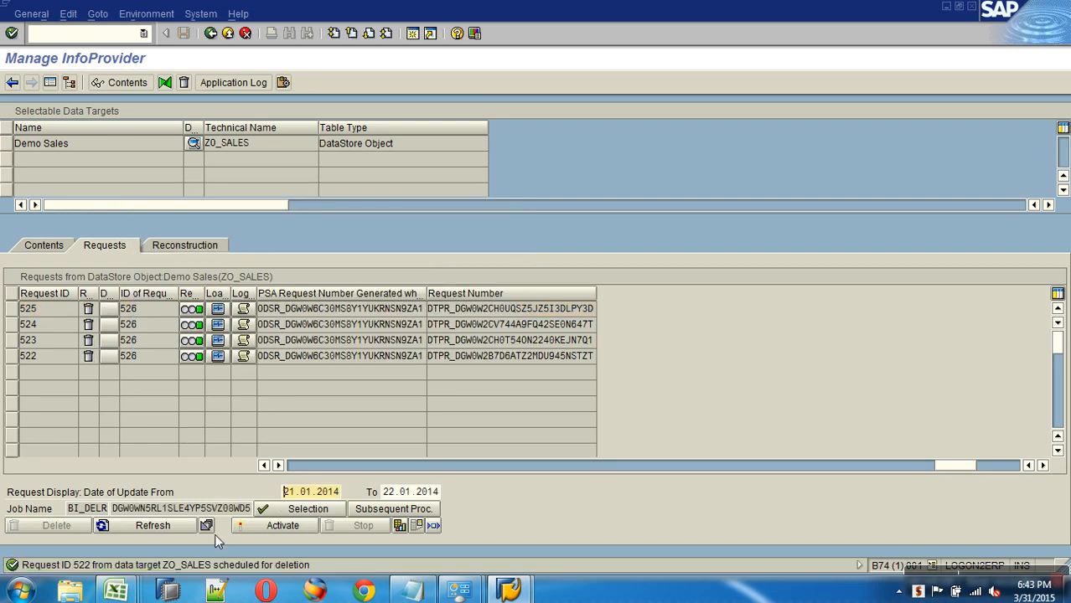
# Apply the status changes for data target ZO_SALES and keep refreshing the request list until the deleted requests are gone
pyautogui.click(172, 532)
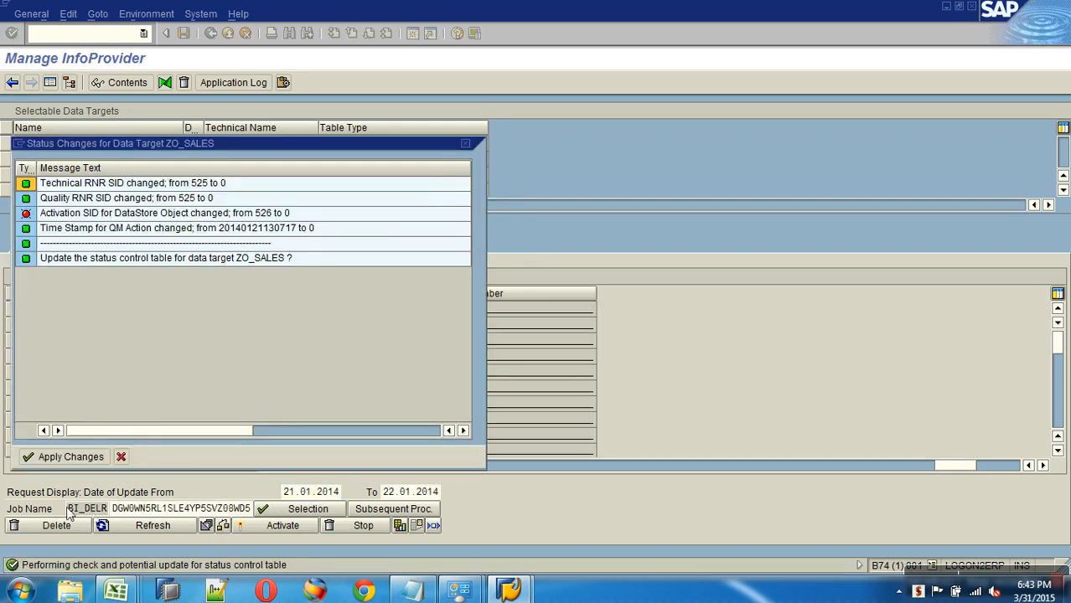
pyautogui.click(71, 459)
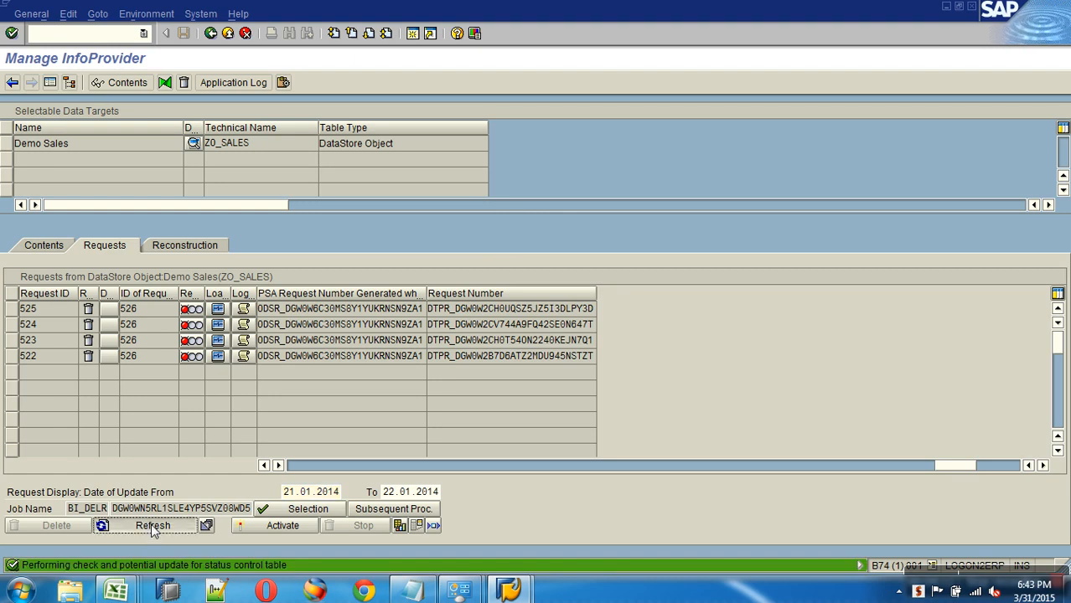
pyautogui.click(155, 528)
pyautogui.click(154, 526)
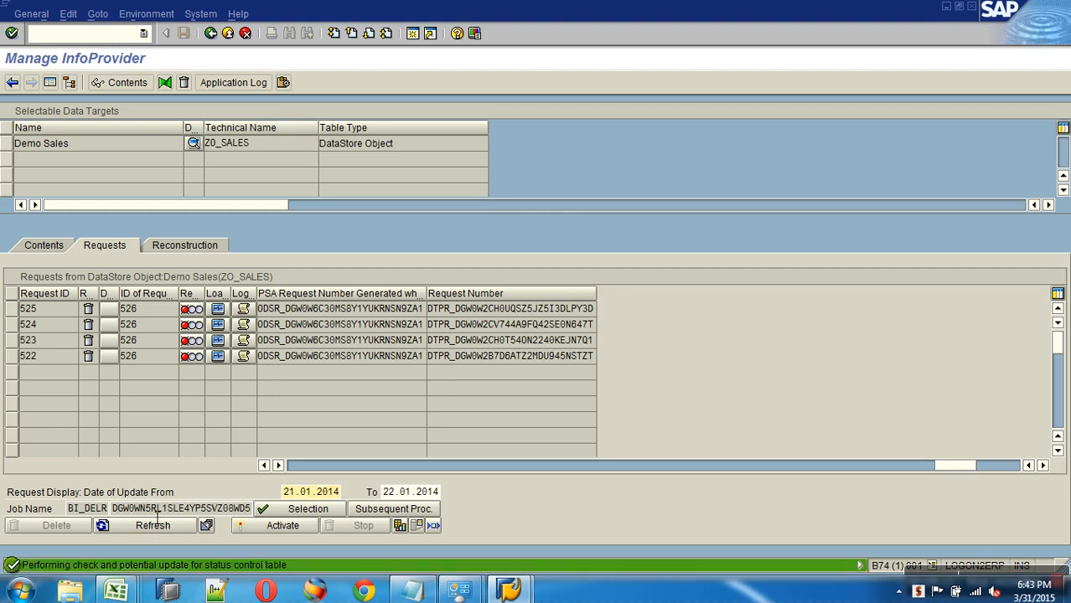
pyautogui.click(163, 528)
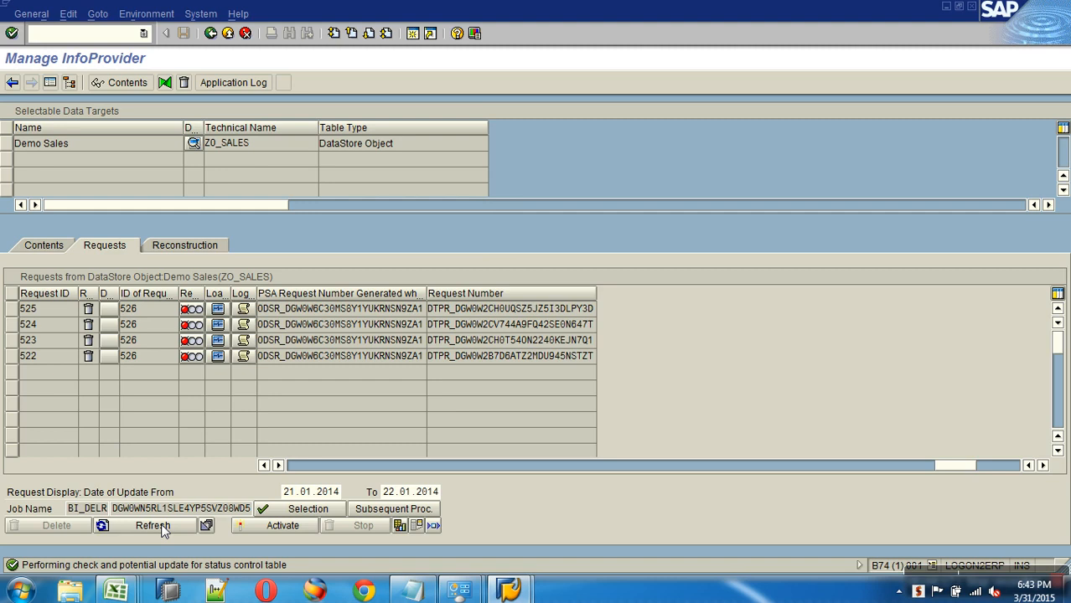
pyautogui.click(164, 528)
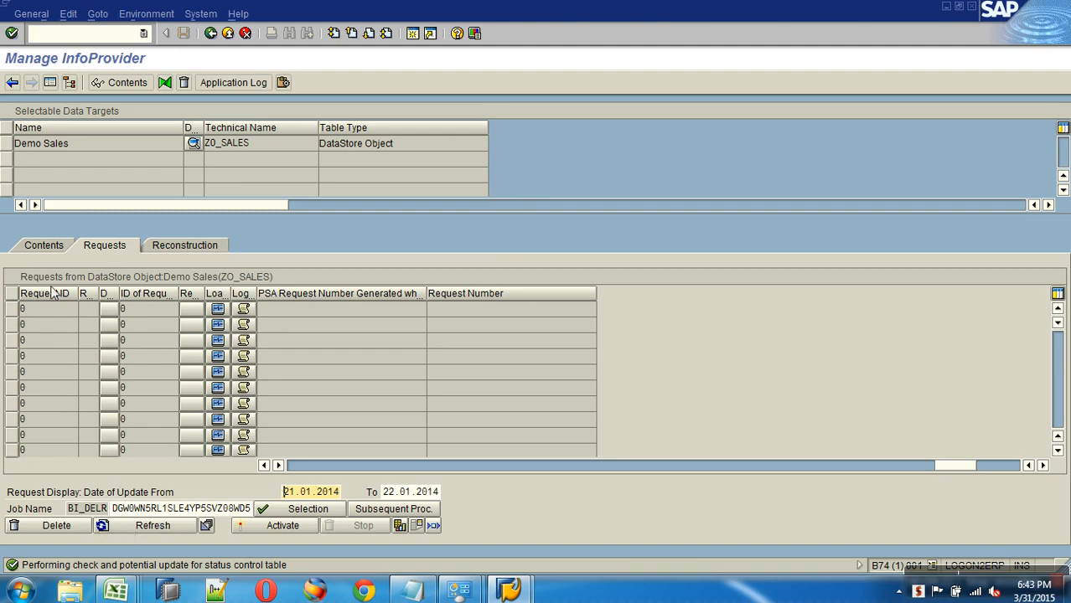
# Check the change log of the Demo Sales DSO for remaining entries and return to the Modeling workbench
pyautogui.click(50, 245)
pyautogui.click(303, 493)
pyautogui.click(12, 82)
pyautogui.click(13, 84)
pyautogui.click(12, 83)
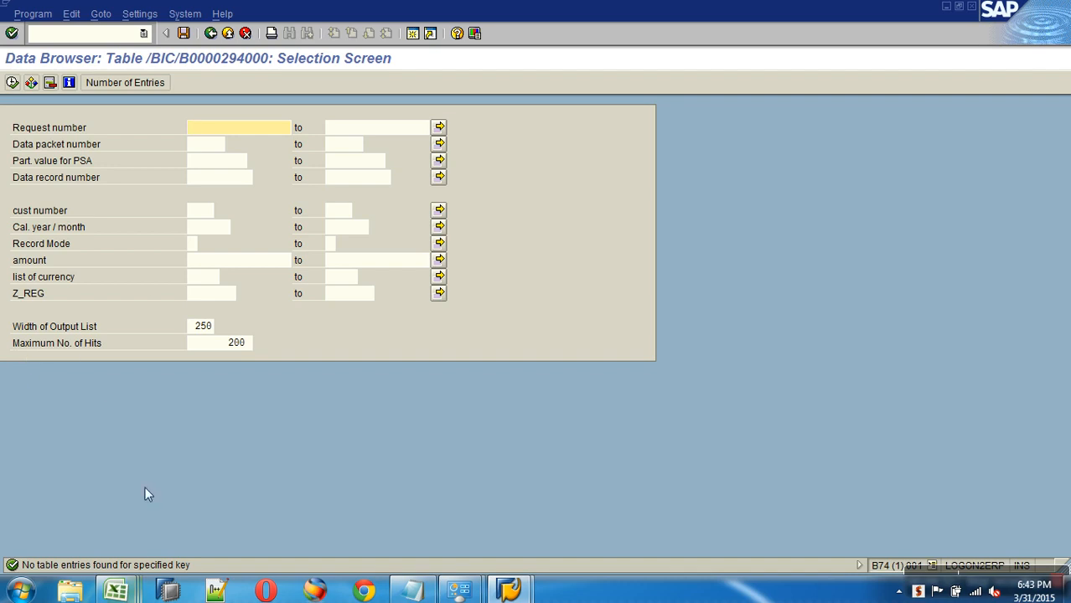
pyautogui.click(229, 36)
pyautogui.click(229, 36)
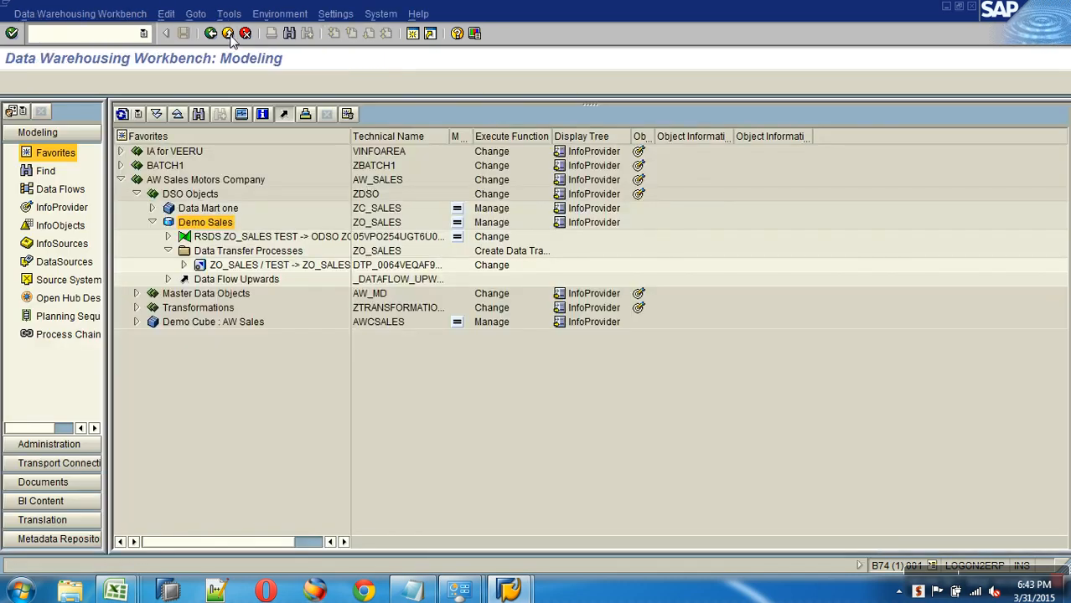
# Leave the Data Warehousing Workbench and restart it with transaction rsa1
pyautogui.click(229, 36)
pyautogui.write('trs')
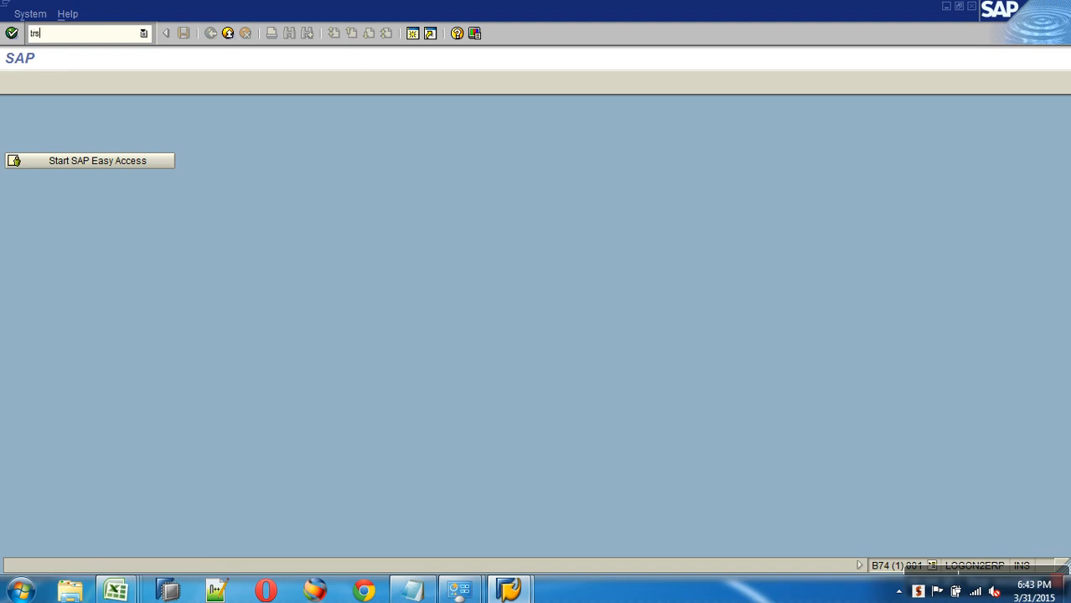
pyautogui.press('BackSpace')
pyautogui.press('BackSpace')
pyautogui.press('BackSpace')
pyautogui.write('rsa1')
pyautogui.press('Return')
# Open the data transfer process ZO_SALES / TEST -> ZO_SALES under the Demo Sales DSO, execute it, and show its request monitor
pyautogui.click(121, 180)
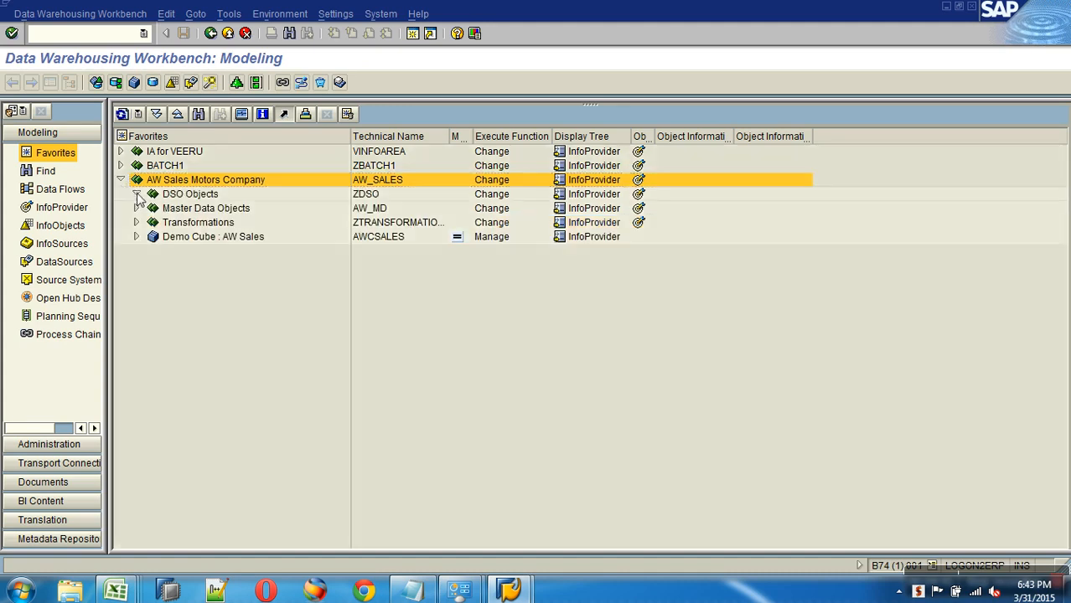
pyautogui.click(136, 194)
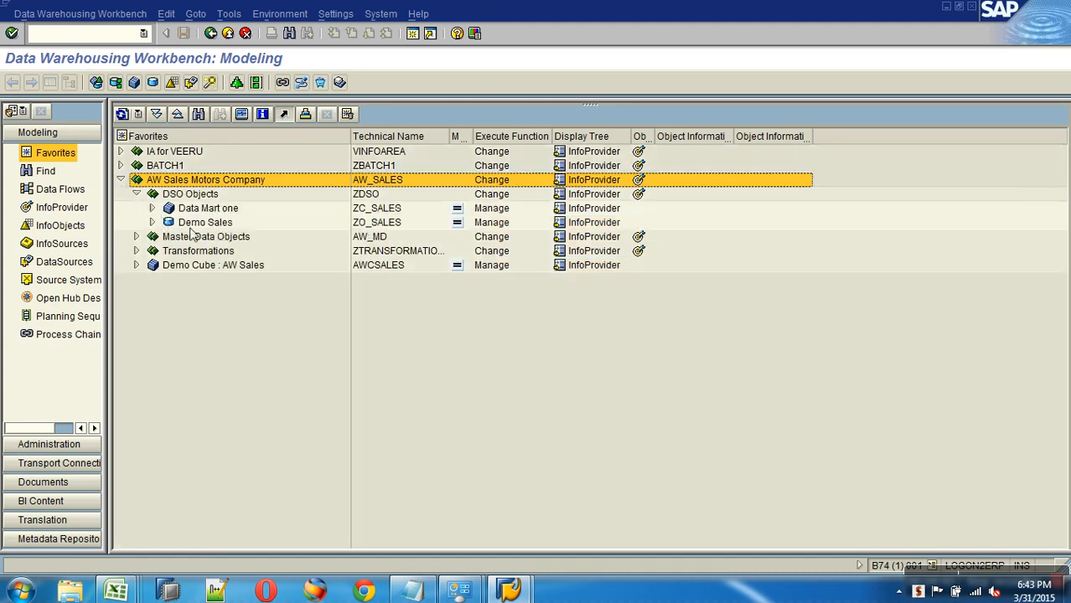
pyautogui.click(153, 222)
pyautogui.click(169, 252)
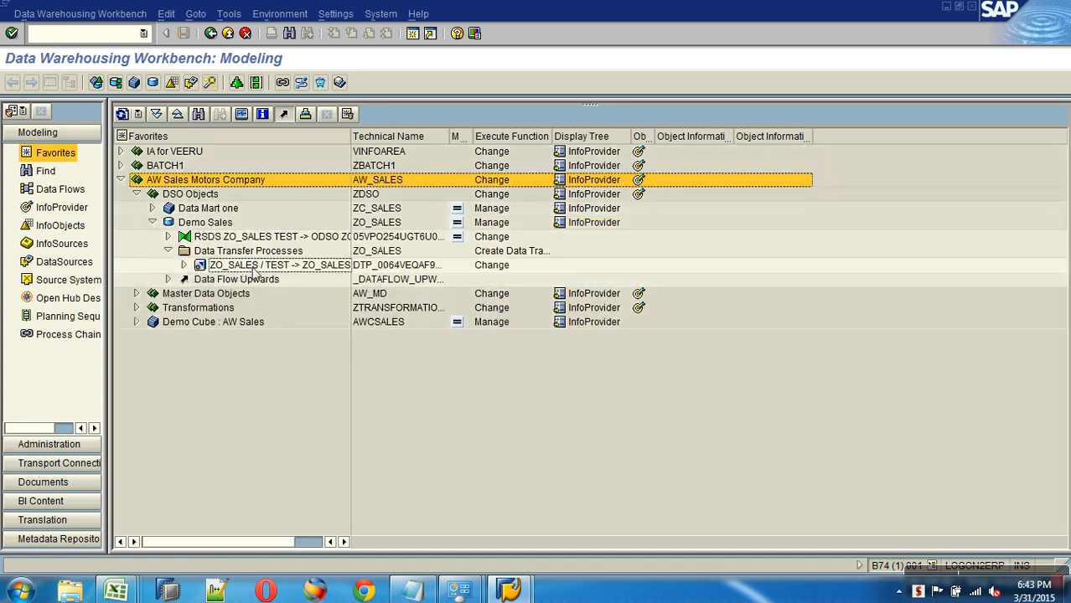
pyautogui.doubleClick(260, 265)
pyautogui.click(764, 345)
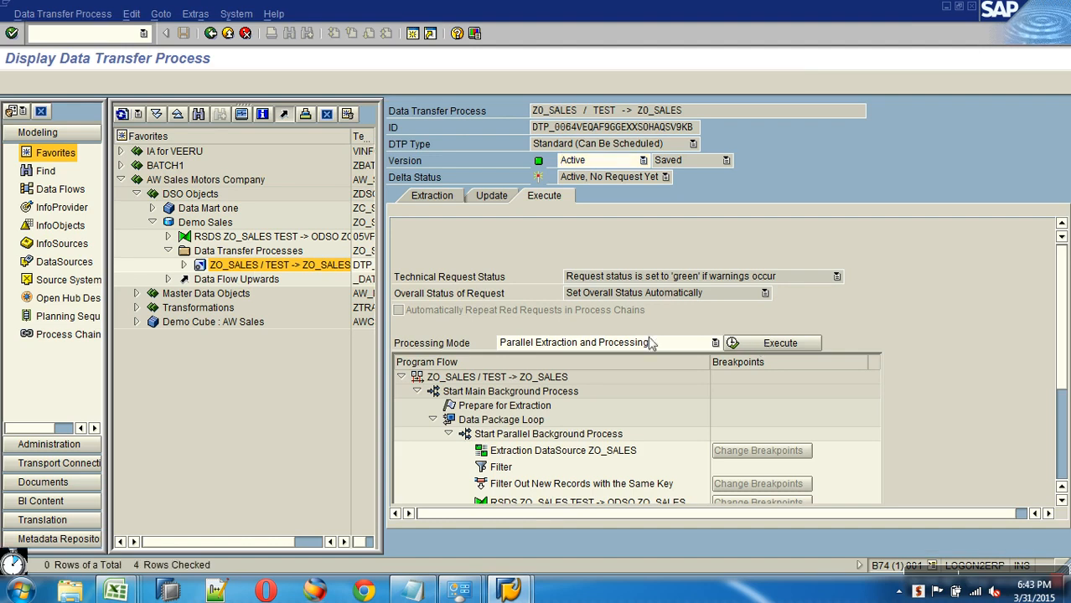
pyautogui.click(205, 299)
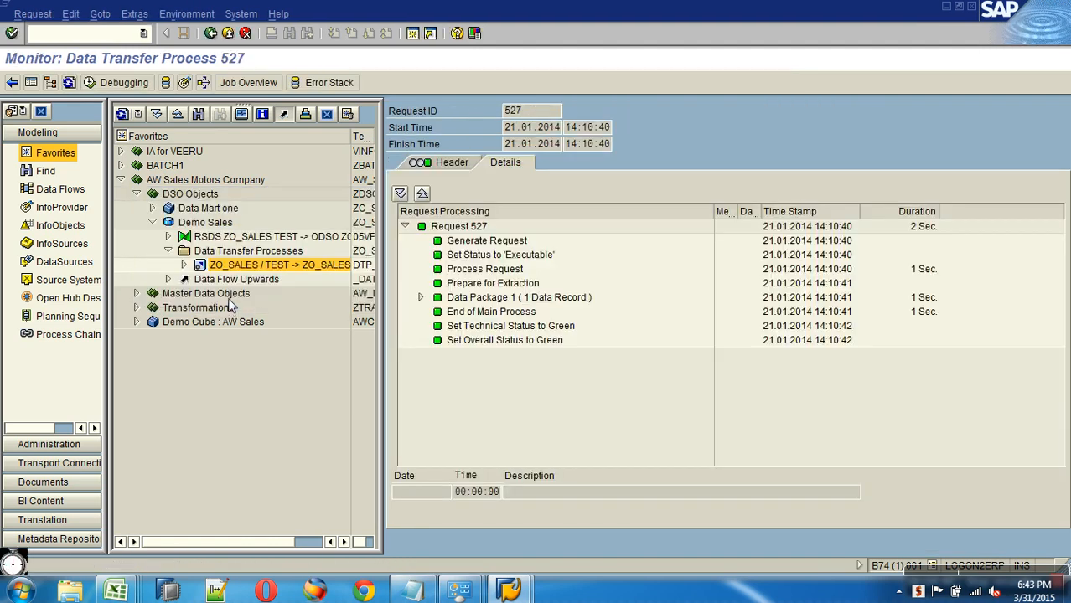
# Open the management of the Demo Sales DSO and refresh its request list until requests 527 to 530 are loaded
pyautogui.rightClick(205, 223)
pyautogui.click(215, 410)
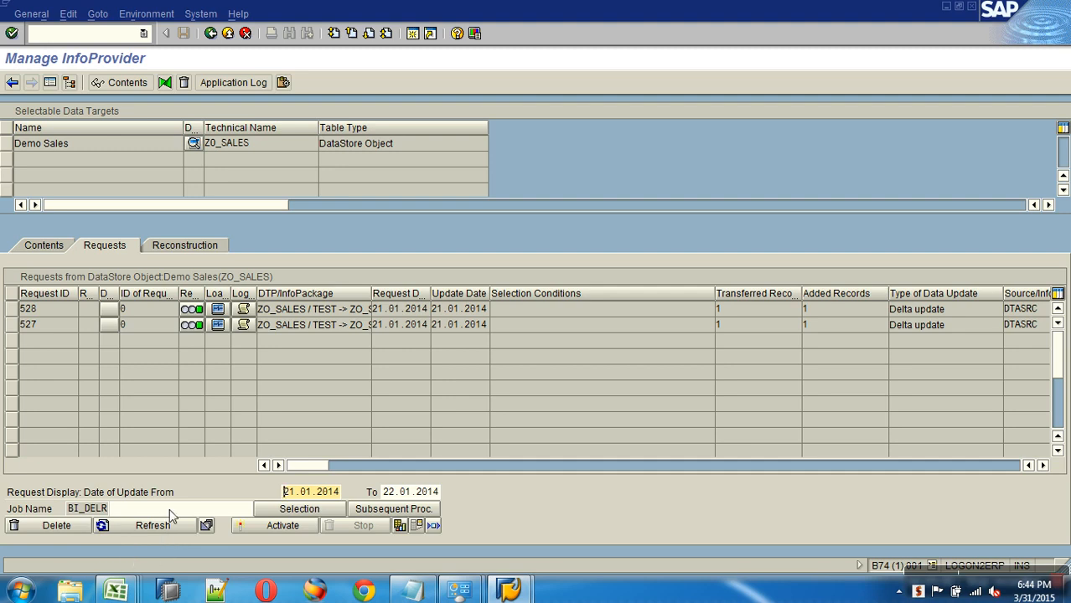
pyautogui.click(158, 525)
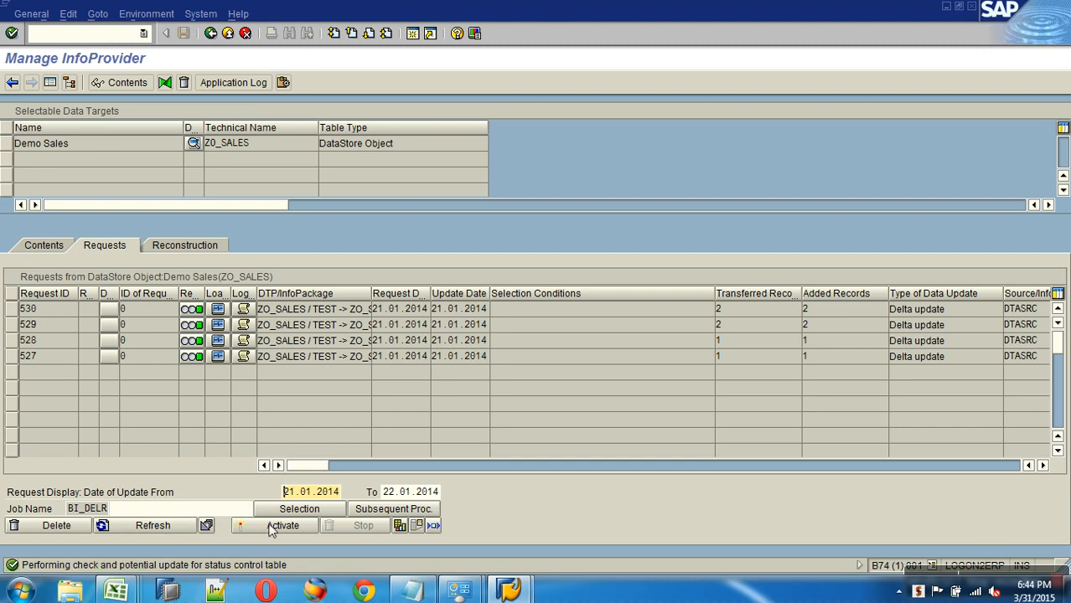
# Activate all loaded requests 527 to 530 of the Demo Sales DSO without condensing them into one request, refresh until done, and close the activation dialog
pyautogui.click(273, 527)
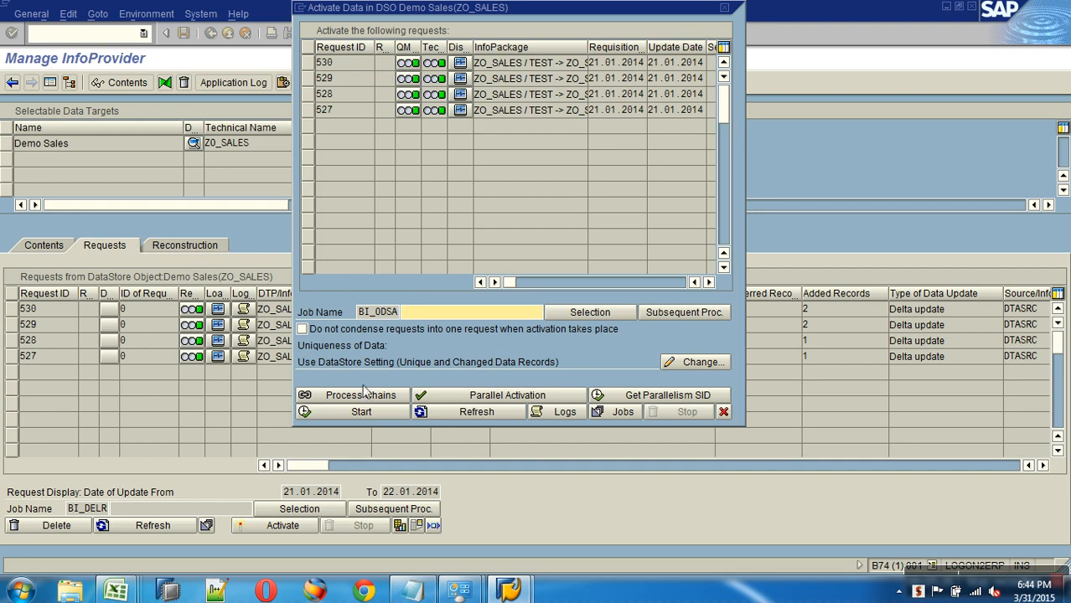
pyautogui.click(334, 334)
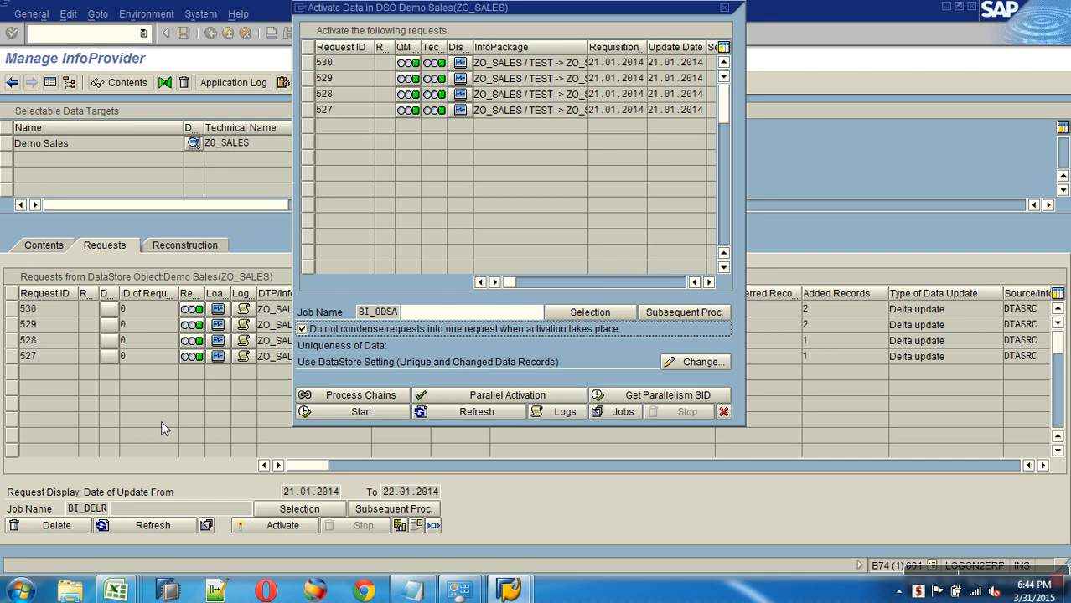
pyautogui.click(320, 413)
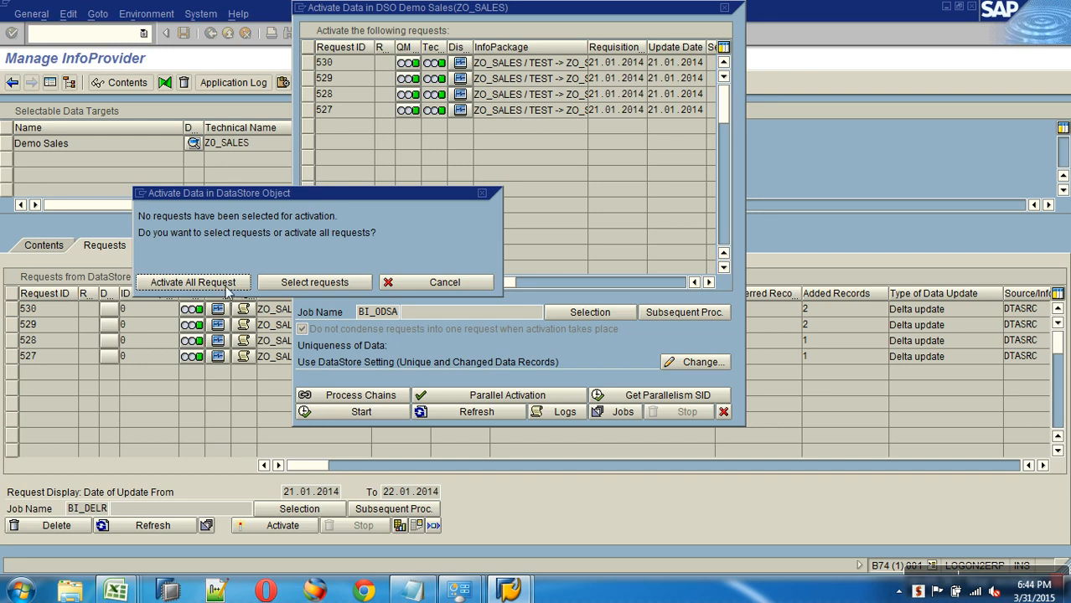
pyautogui.click(226, 282)
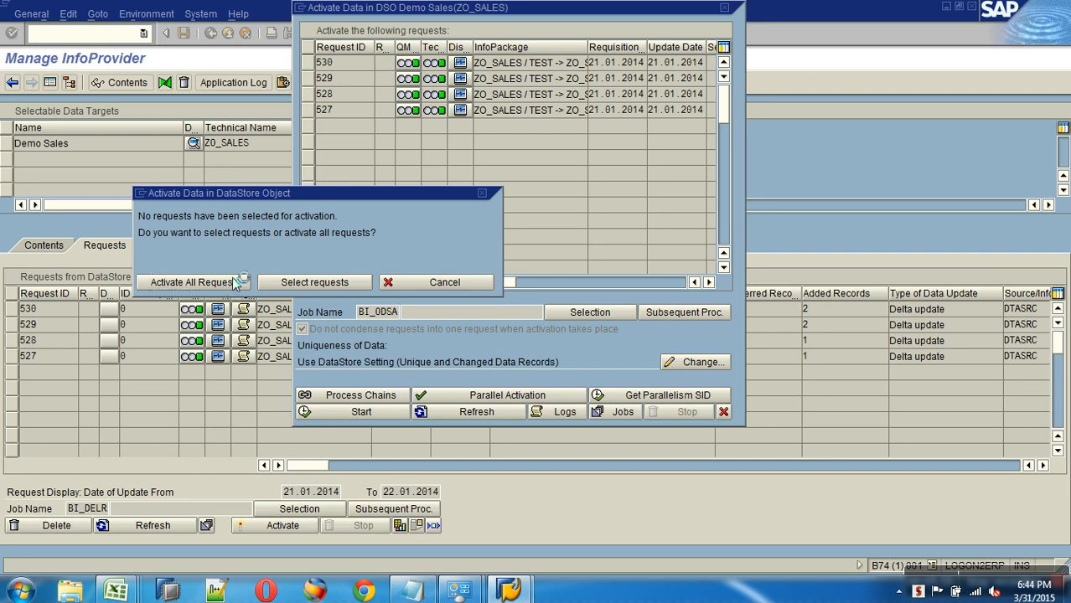
pyautogui.click(482, 413)
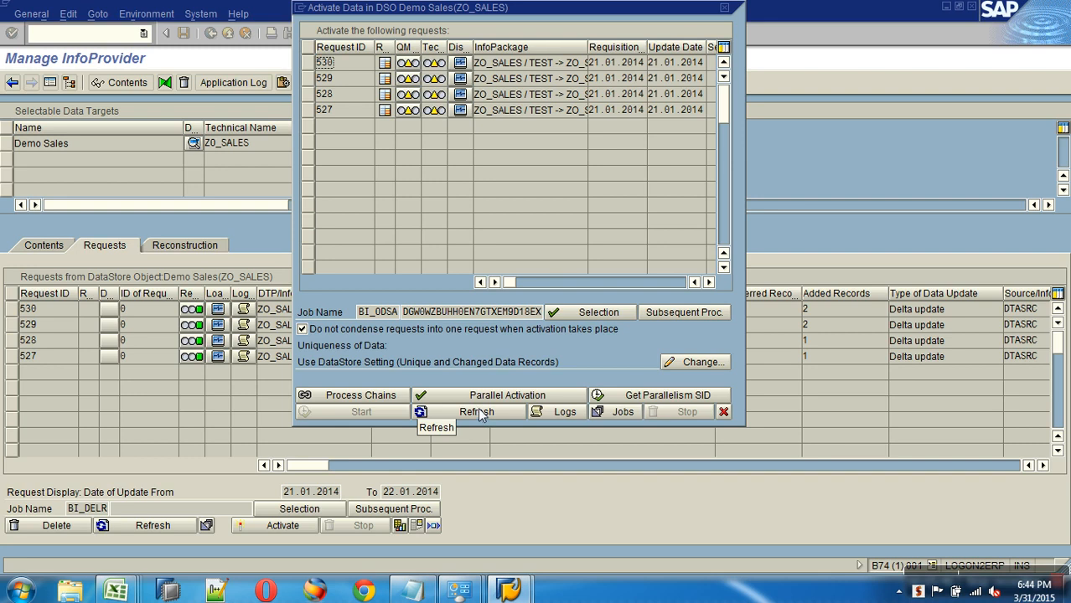
pyautogui.click(485, 416)
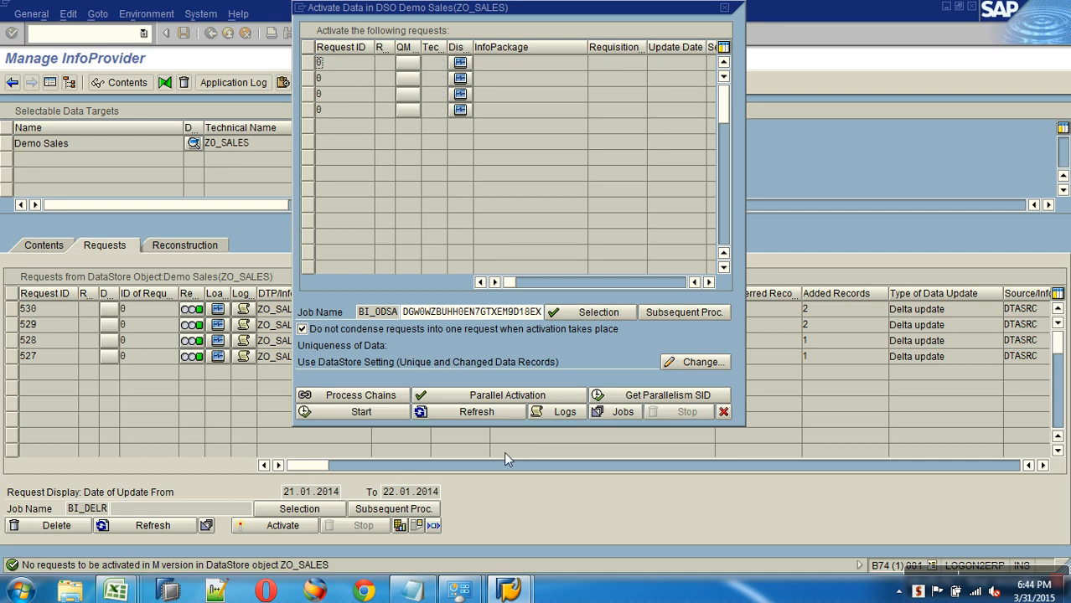
pyautogui.click(724, 413)
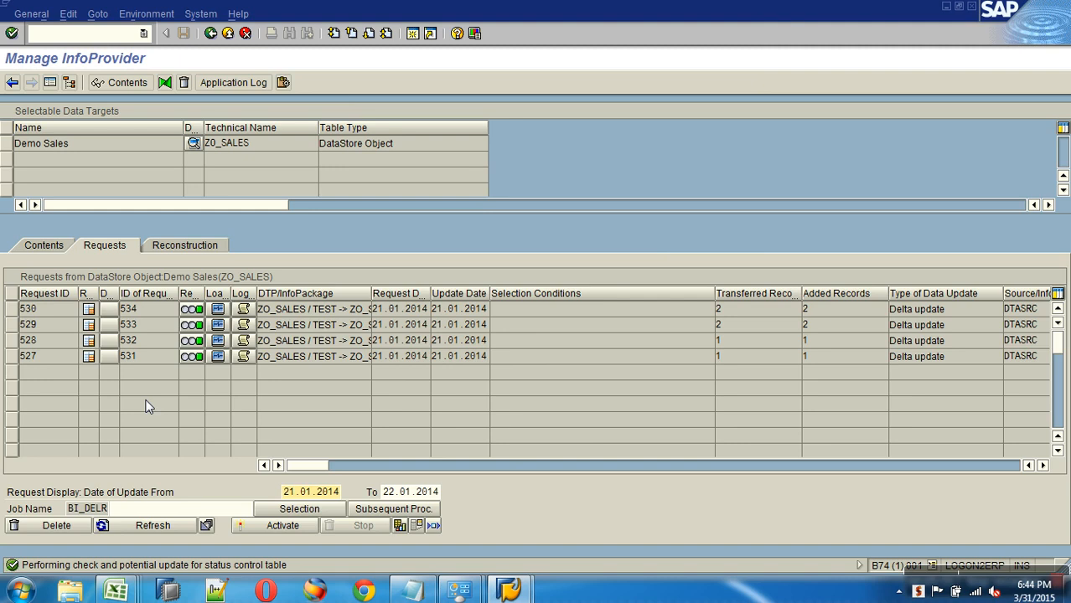
# Examine the activation request IDs and generated PSA request numbers of requests 527 to 530, and select request 530
pyautogui.click(133, 357)
pyautogui.press('Up')
pyautogui.press('Up')
pyautogui.press('Up')
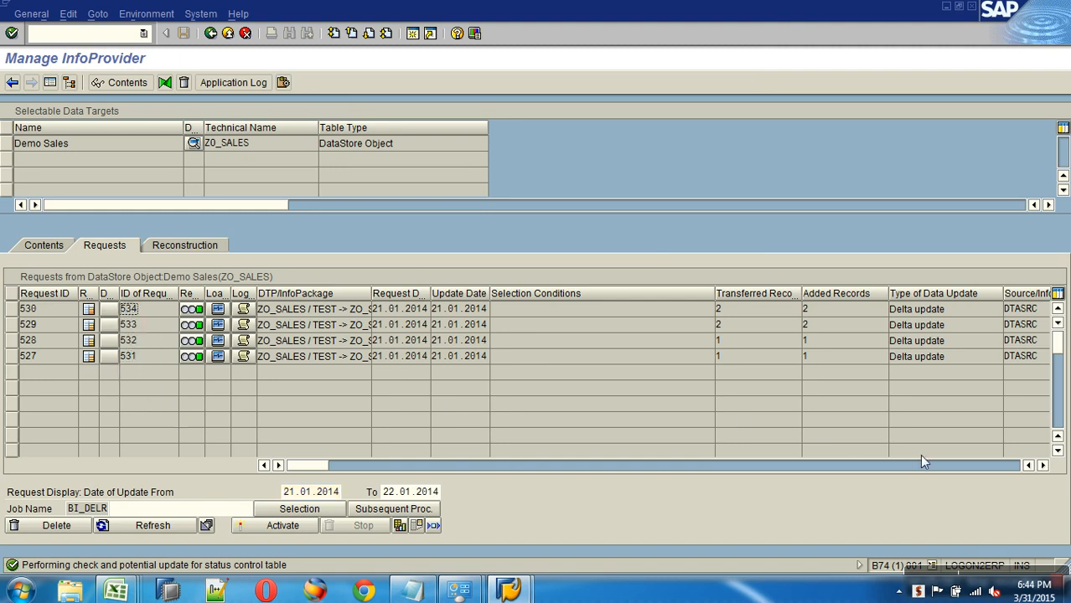
pyautogui.click(920, 465)
pyautogui.click(1028, 465)
pyautogui.click(410, 324)
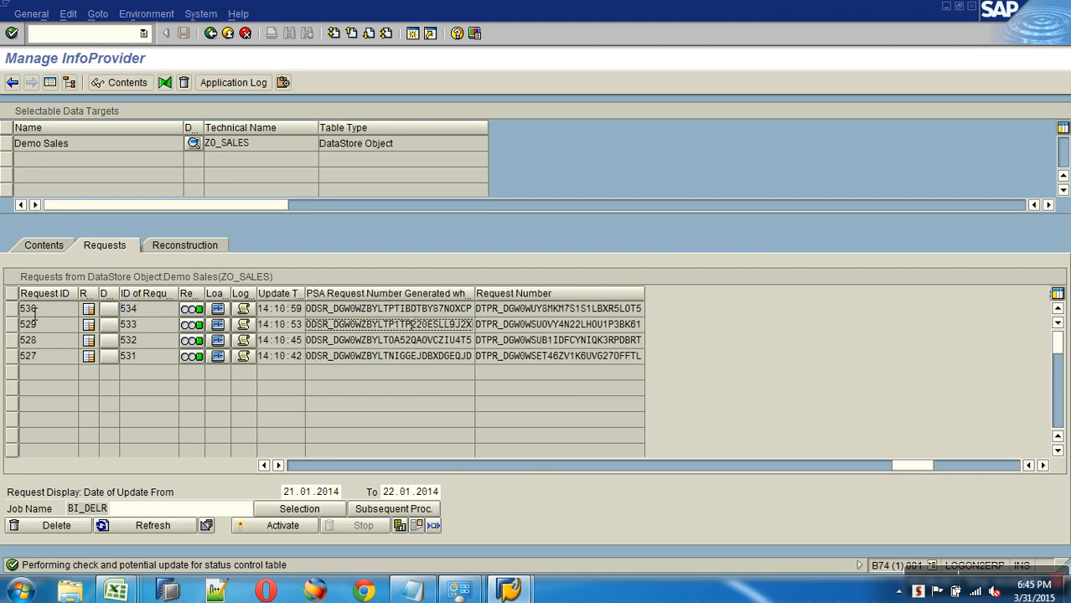
pyautogui.click(10, 309)
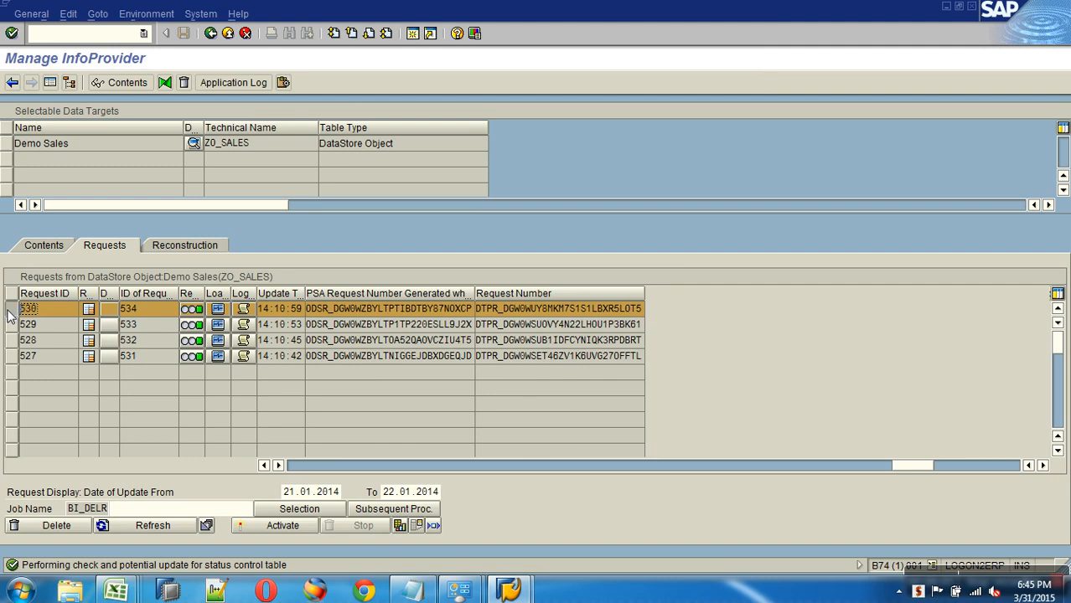
pyautogui.doubleClick(305, 309)
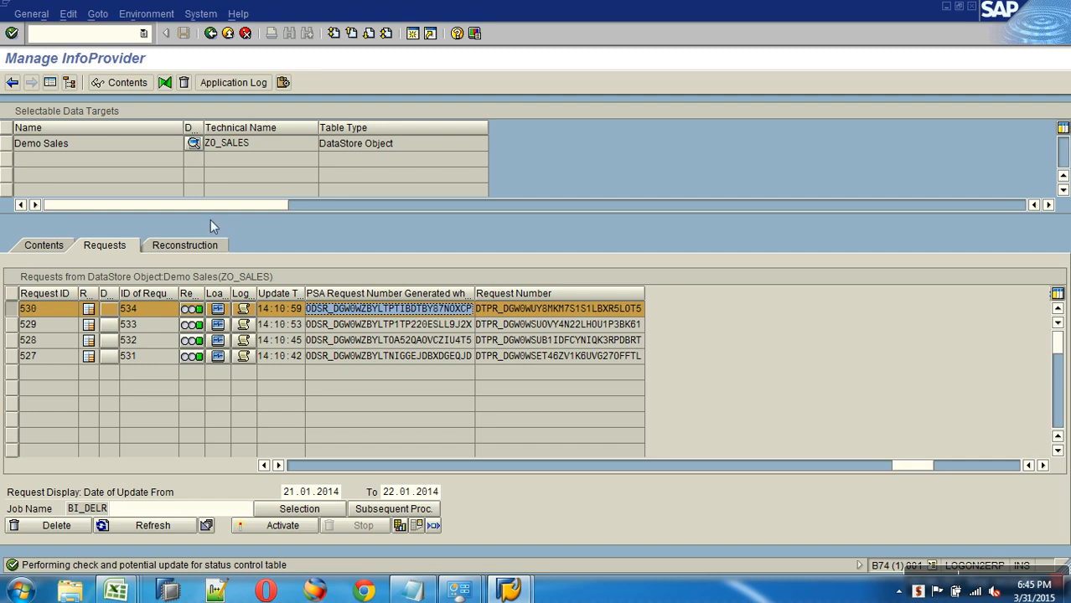
# Display the active data table of the Demo Sales DSO, check the amounts per region, and return to the DSO management
pyautogui.click(44, 245)
pyautogui.click(245, 490)
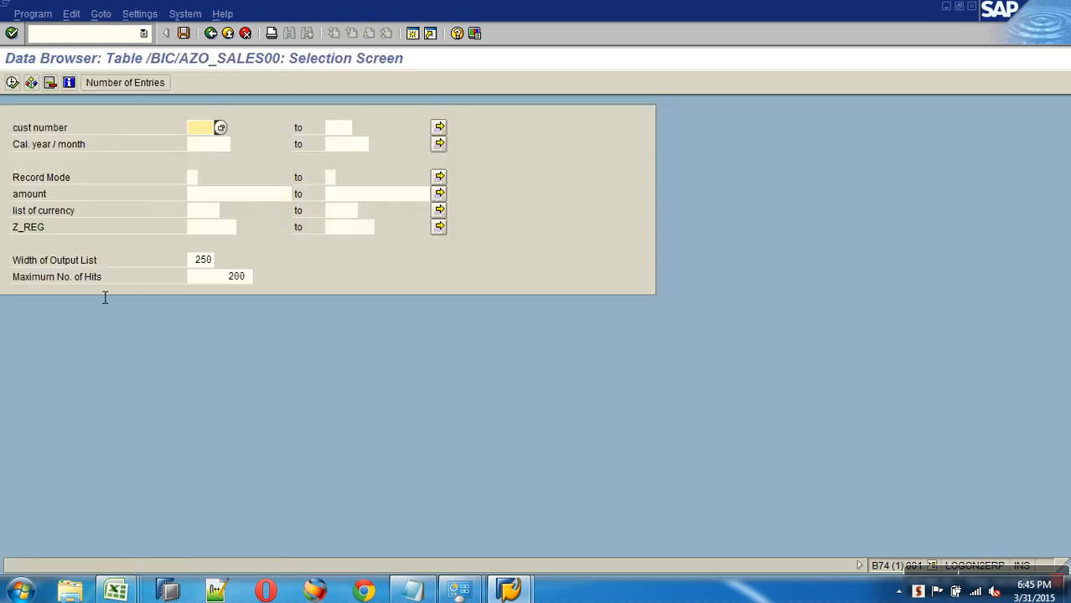
pyautogui.click(12, 82)
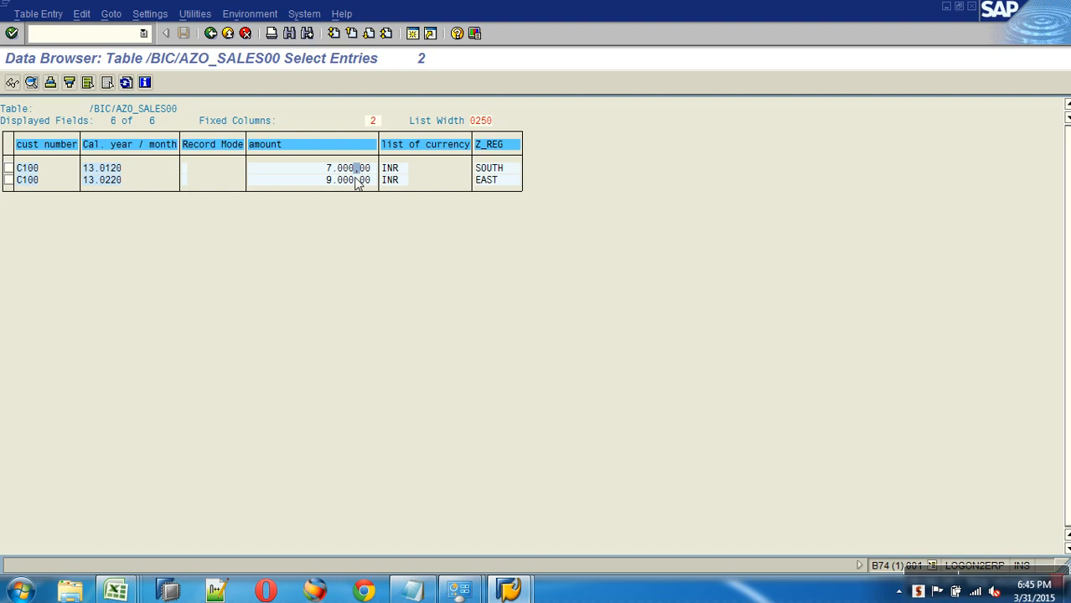
pyautogui.moveTo(353, 187); pyautogui.dragTo(341, 184)
pyautogui.click(339, 168)
pyautogui.click(210, 34)
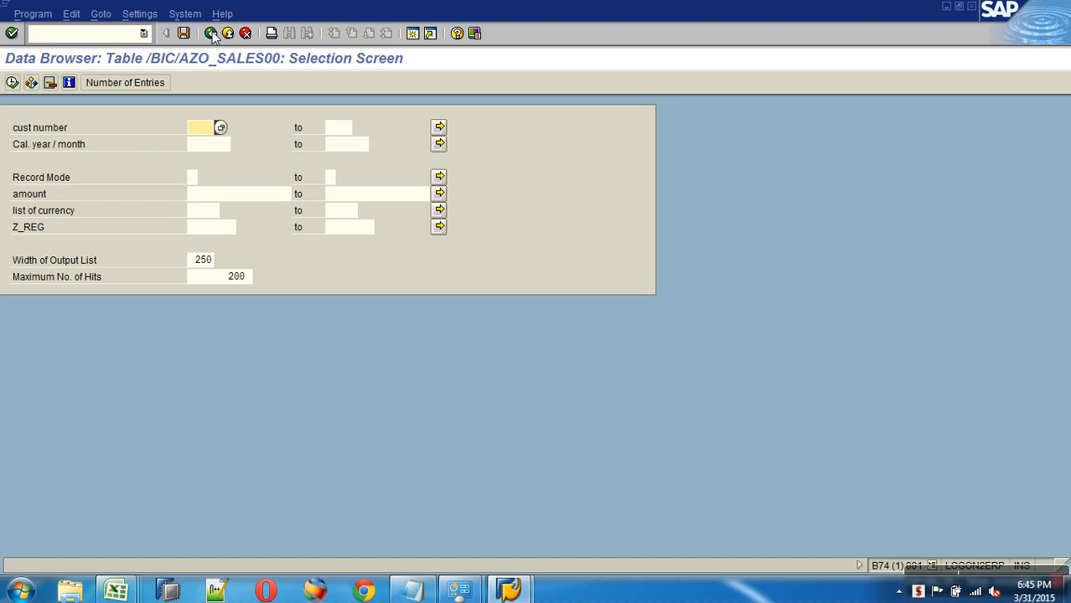
pyautogui.click(211, 33)
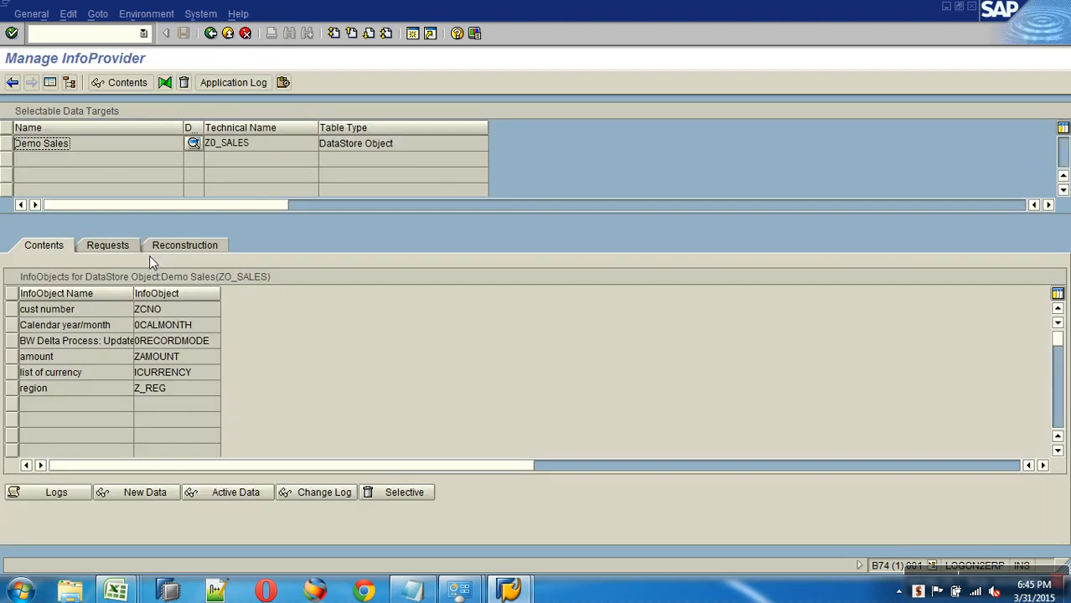
# Copy request 530's generated PSA request number, use it to filter the change log, check the amounts, and return to the DSO management
pyautogui.click(120, 248)
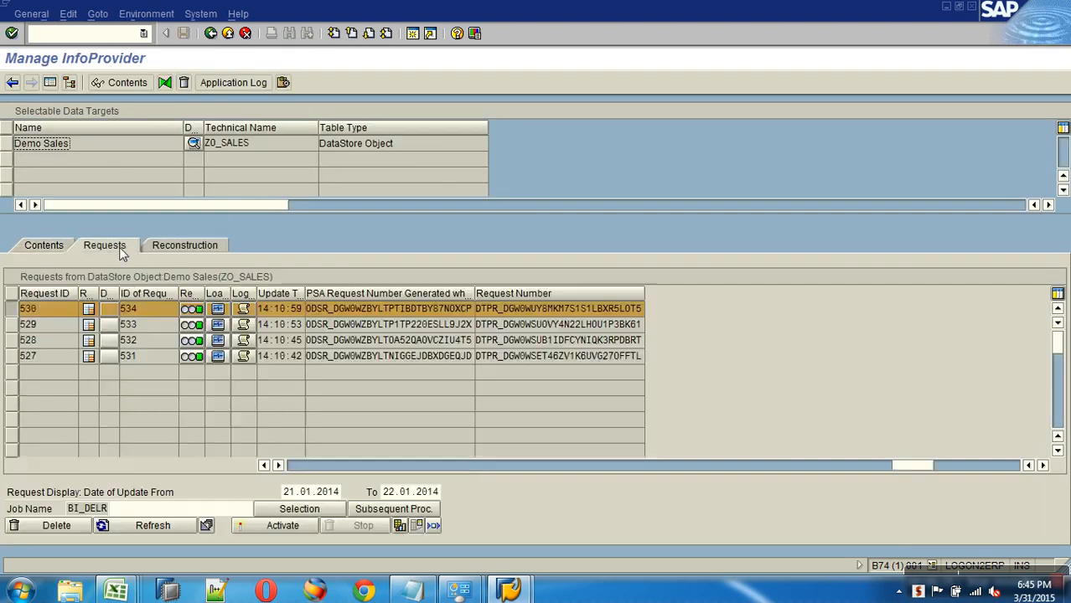
pyautogui.click(315, 309)
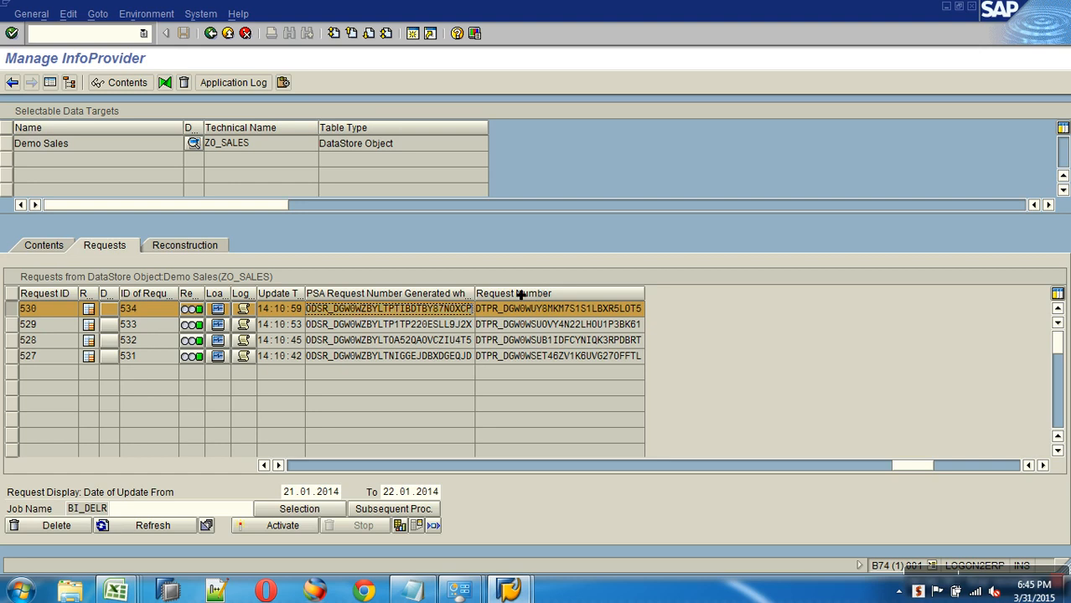
pyautogui.click(48, 249)
pyautogui.click(294, 489)
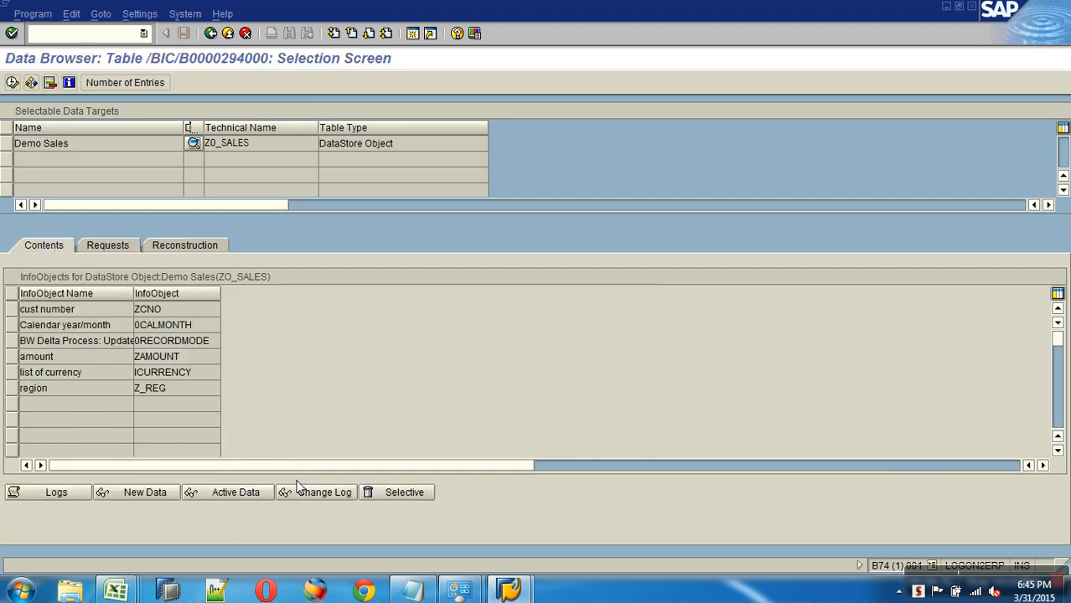
pyautogui.write('YLTPTIBDJTBY87N0XCP')
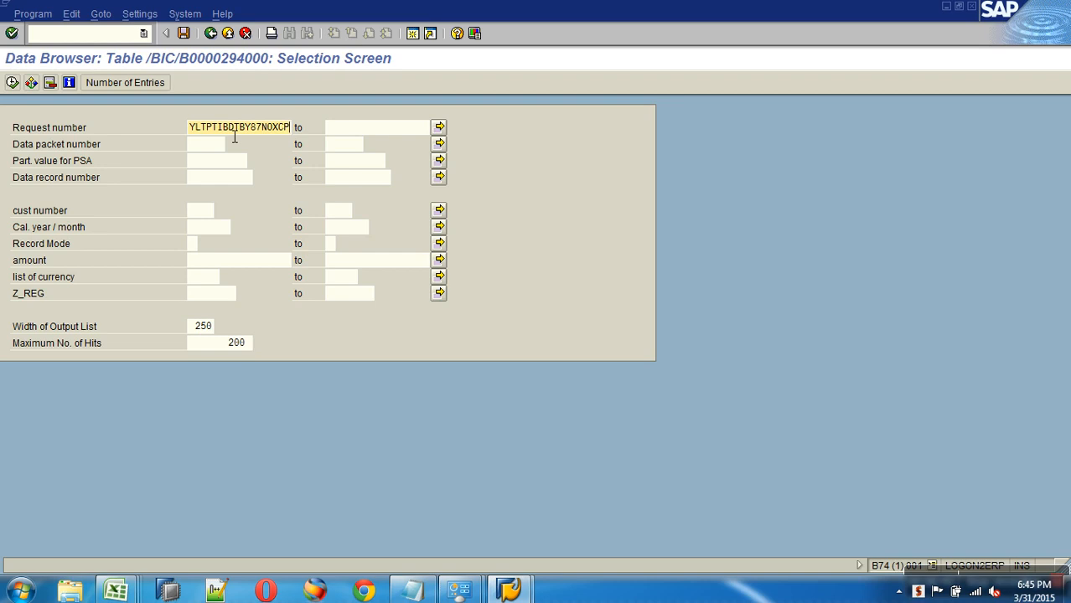
pyautogui.press('F8')
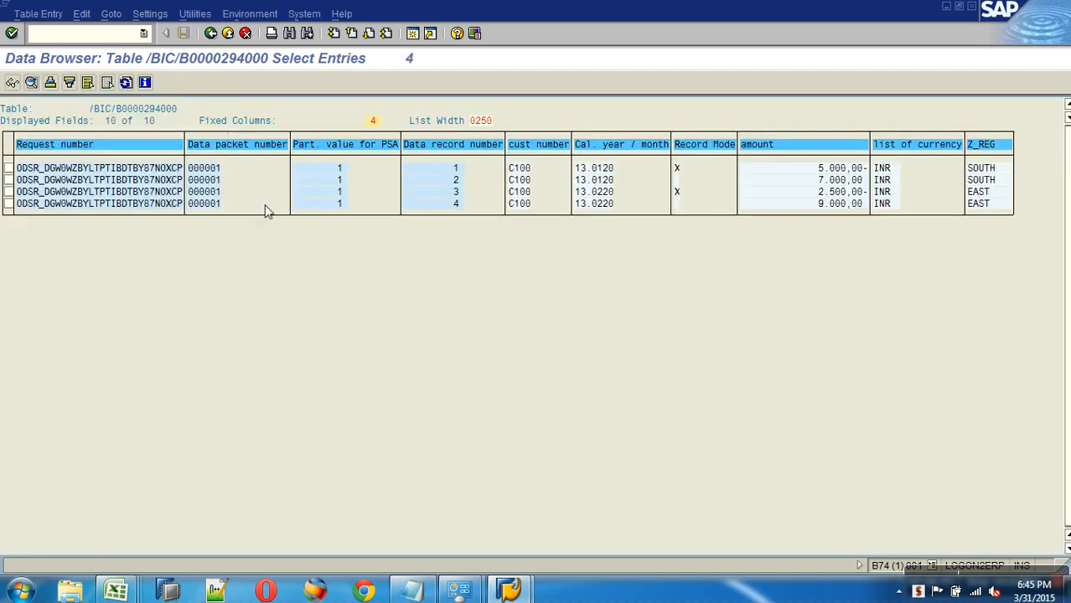
pyautogui.click(836, 180)
pyautogui.click(833, 203)
pyautogui.click(215, 36)
pyautogui.click(216, 36)
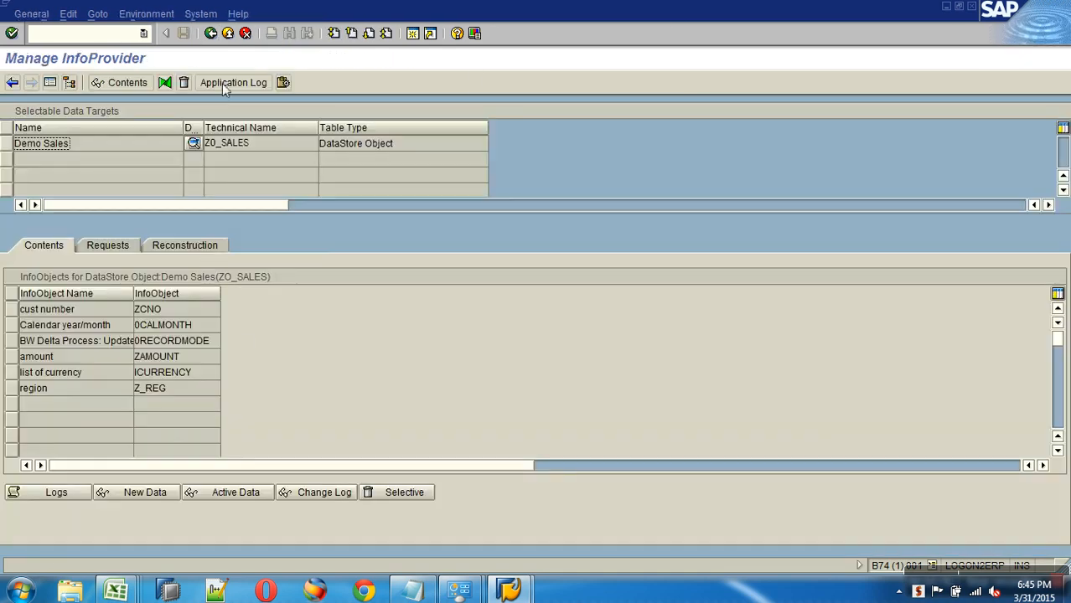
# Delete request 530 from the Demo Sales DSO and refresh the request list until the deletion is complete
pyautogui.click(123, 246)
pyautogui.click(54, 339)
pyautogui.click(54, 356)
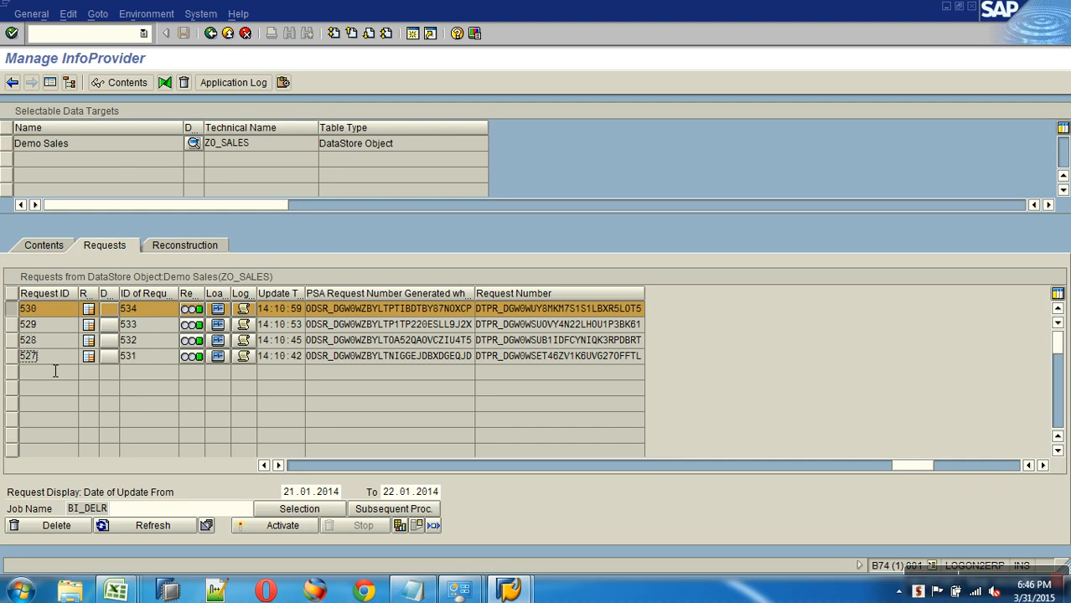
pyautogui.click(47, 531)
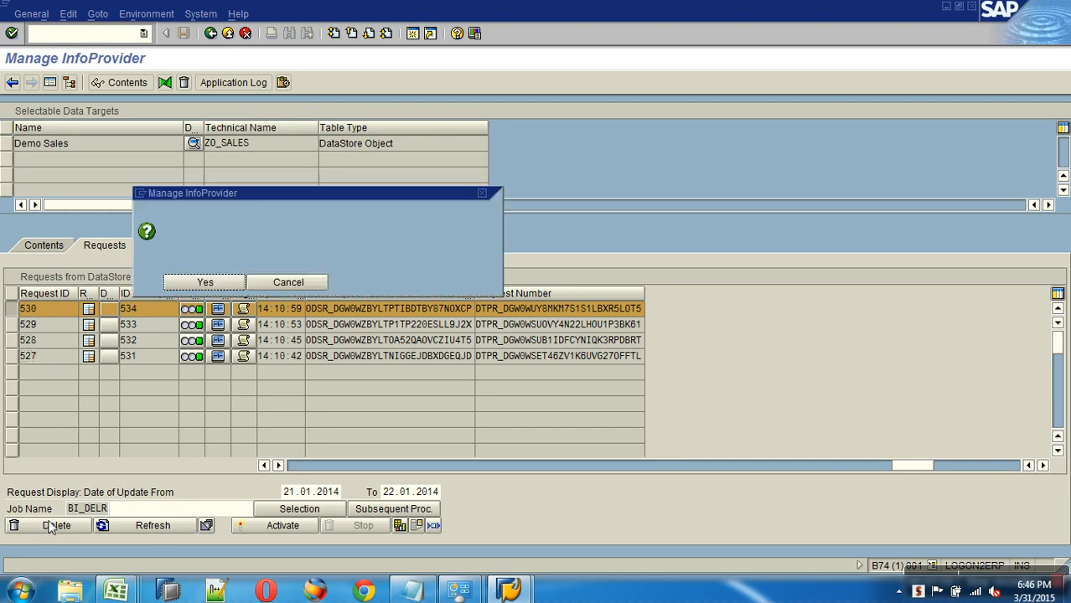
pyautogui.click(192, 284)
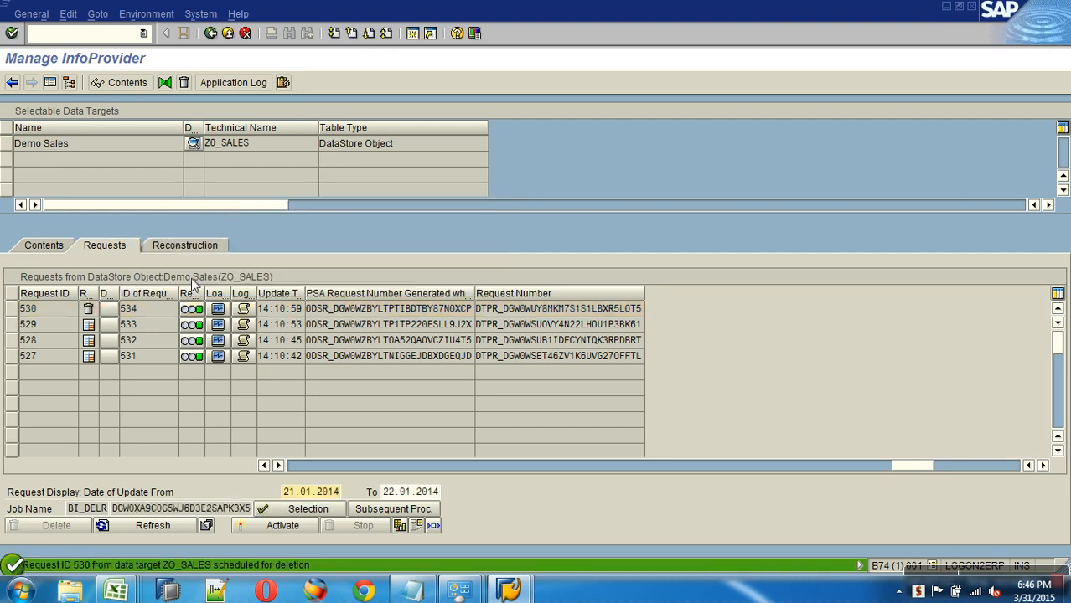
pyautogui.click(157, 531)
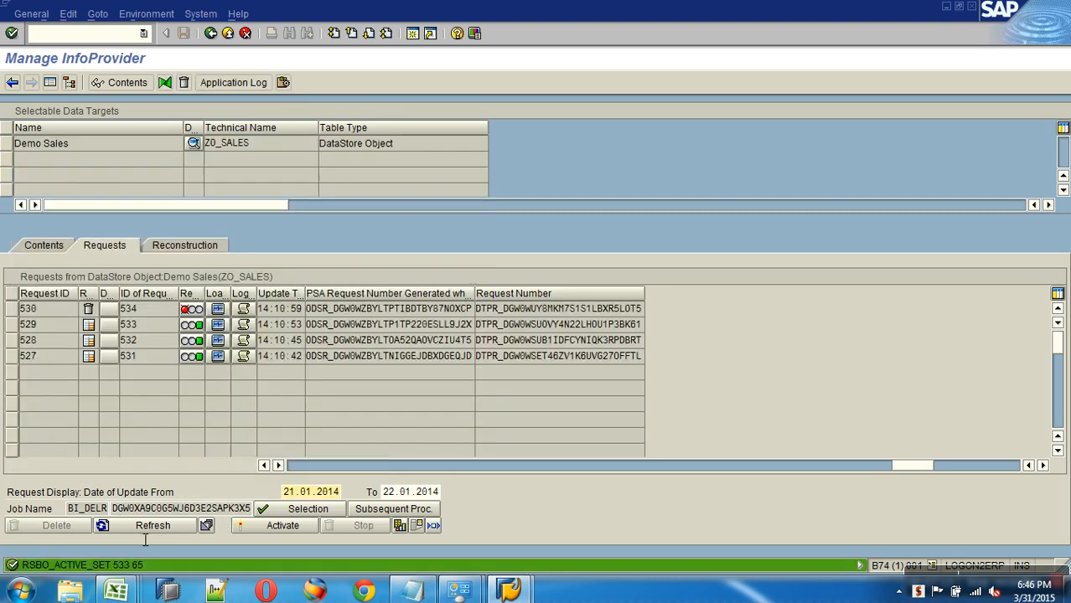
pyautogui.click(149, 530)
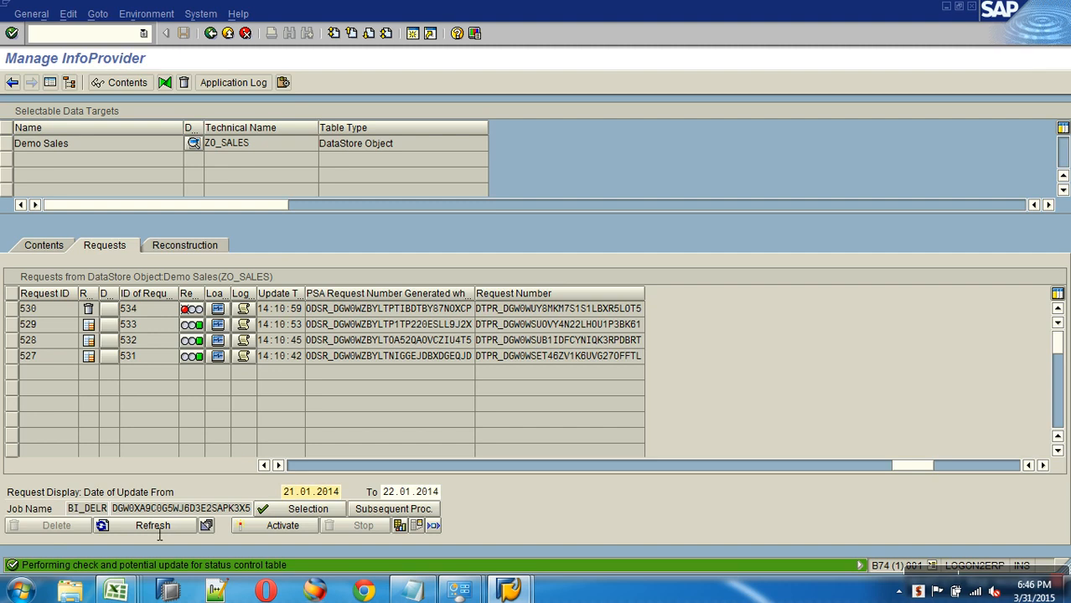
pyautogui.click(159, 528)
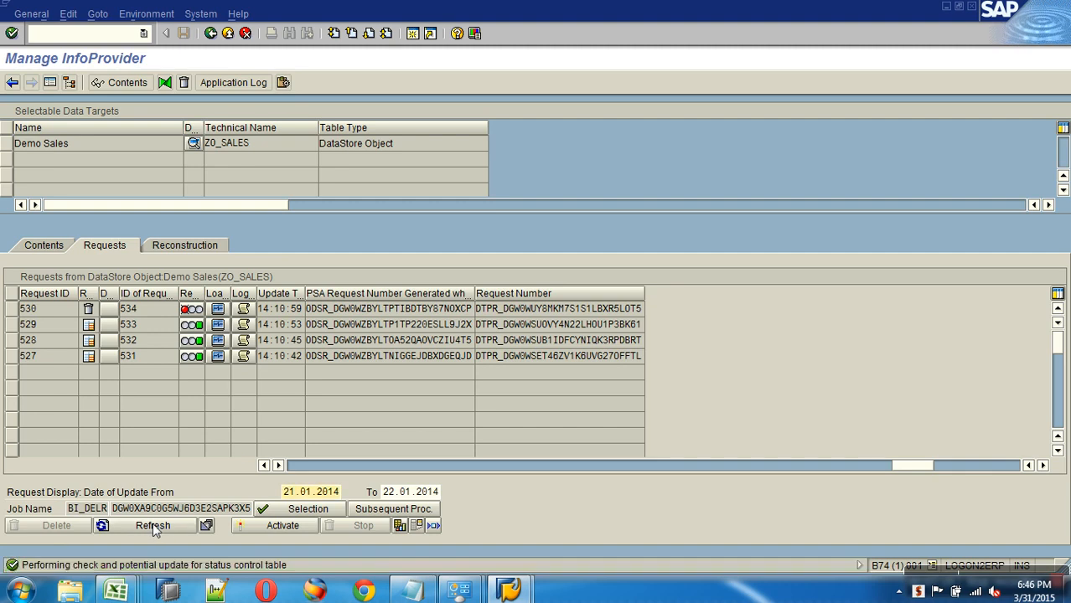
pyautogui.click(152, 527)
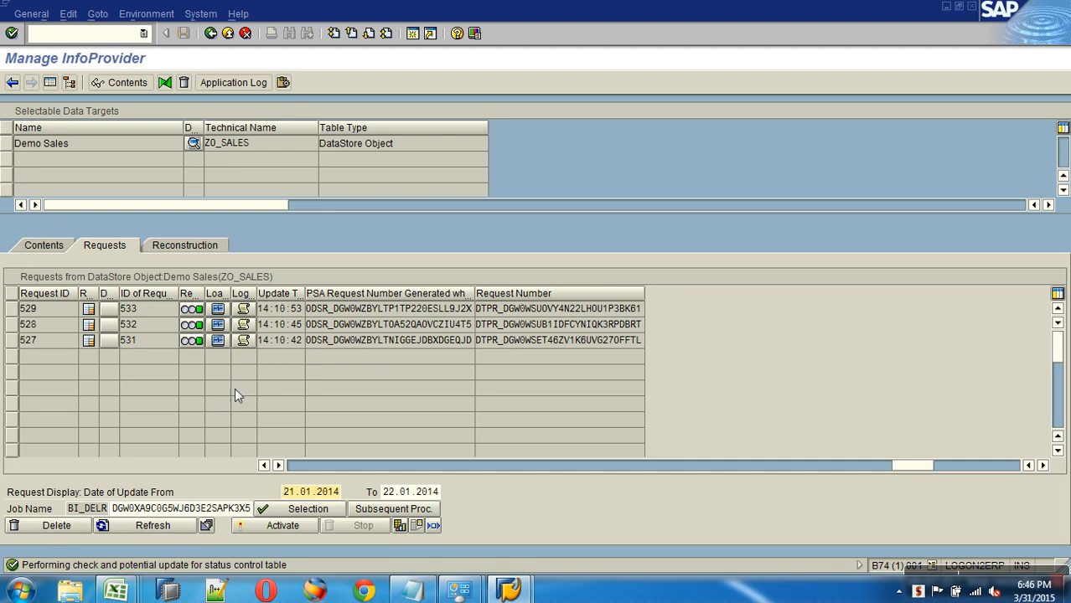
# Check the amounts in the active data of the Demo Sales DSO after deleting request 530, and return to the DSO management
pyautogui.click(52, 246)
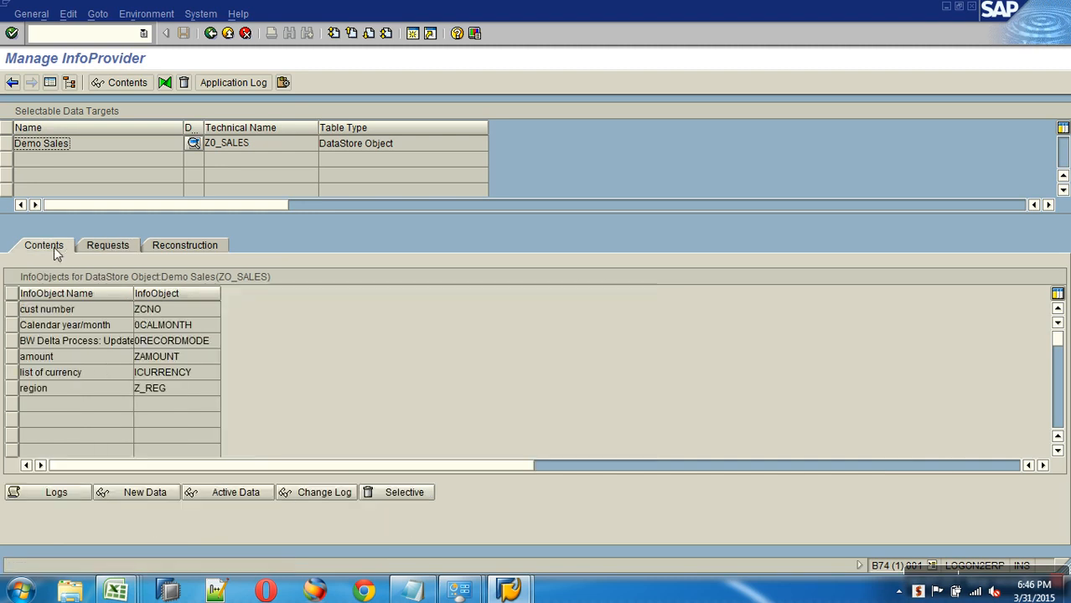
pyautogui.click(239, 495)
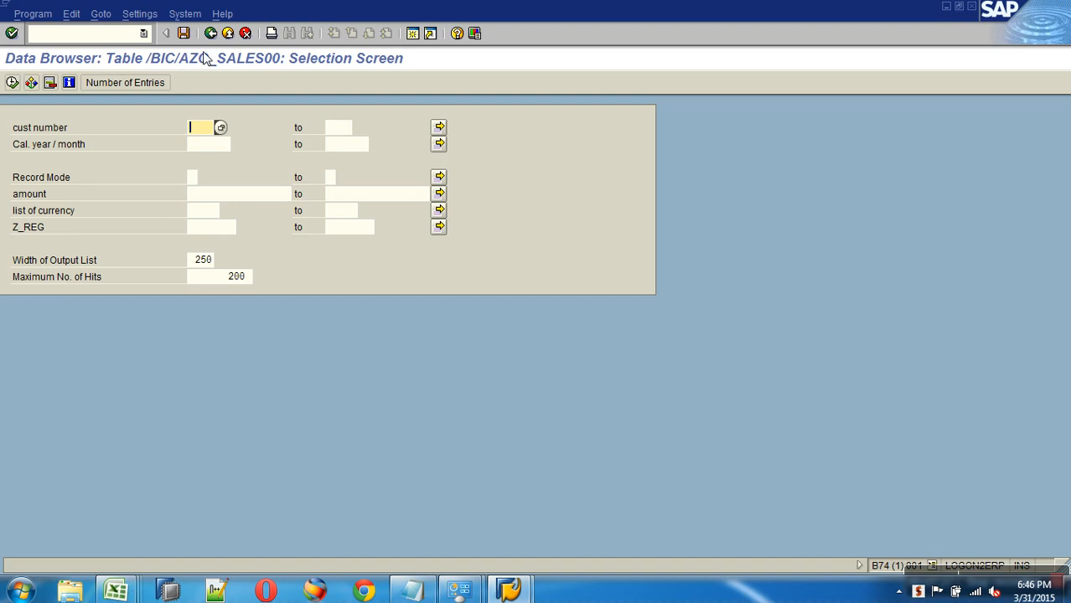
pyautogui.click(12, 82)
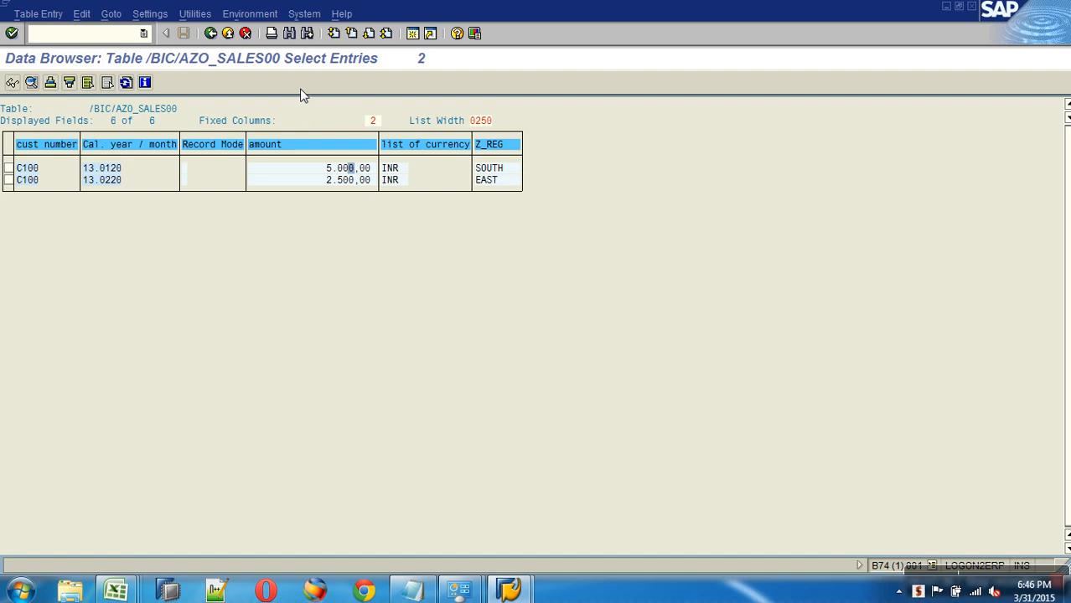
pyautogui.click(210, 33)
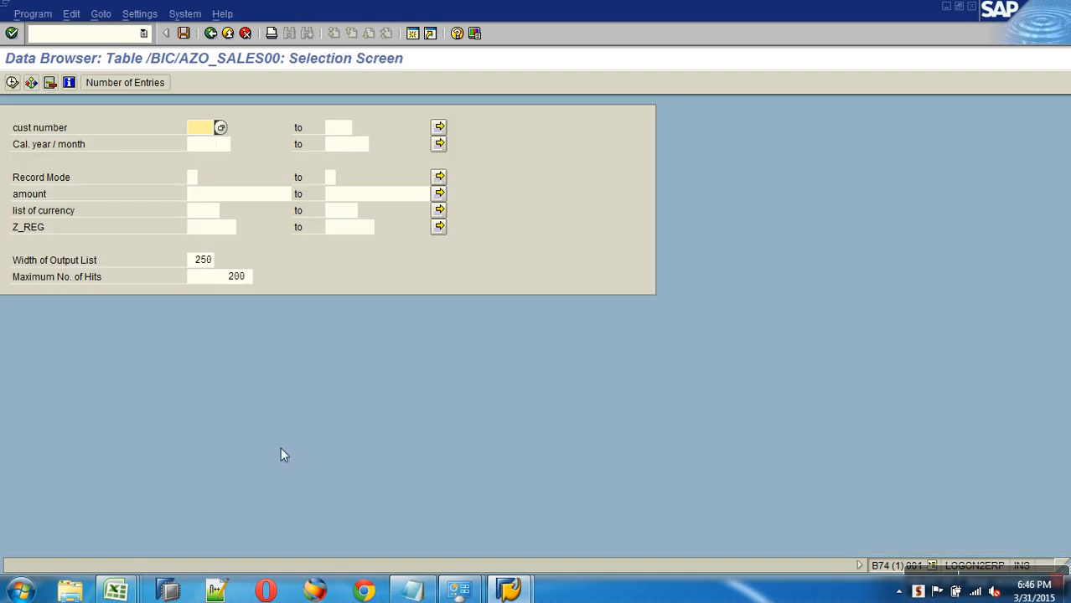
pyautogui.click(210, 32)
# Display the change log entries of the Demo Sales DSO for the copied PSA request number of deleted request 530
pyautogui.click(329, 497)
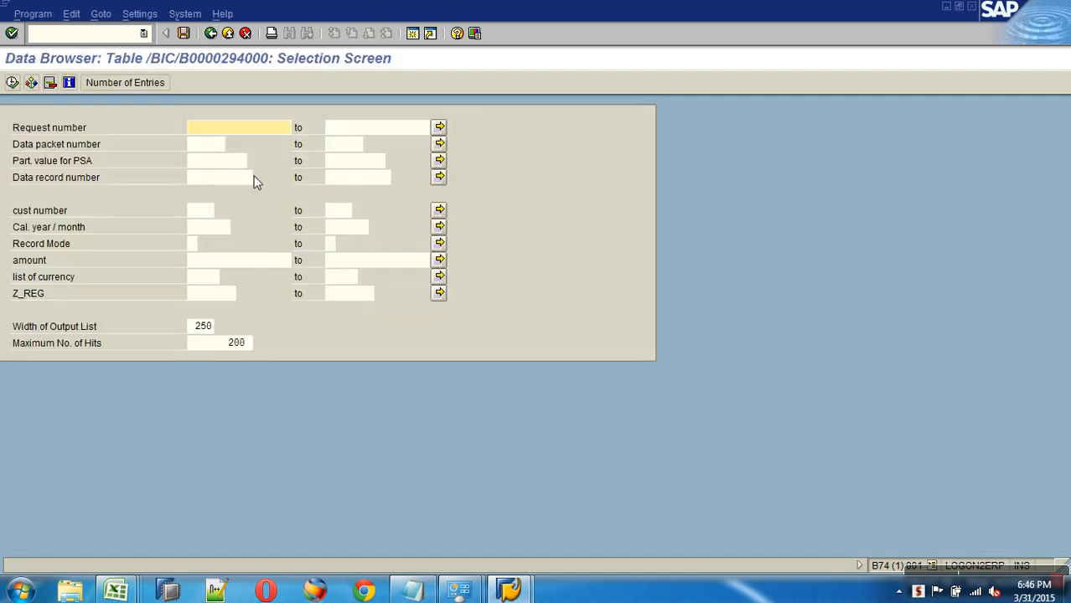
pyautogui.hotkey('ctrl', 'v')
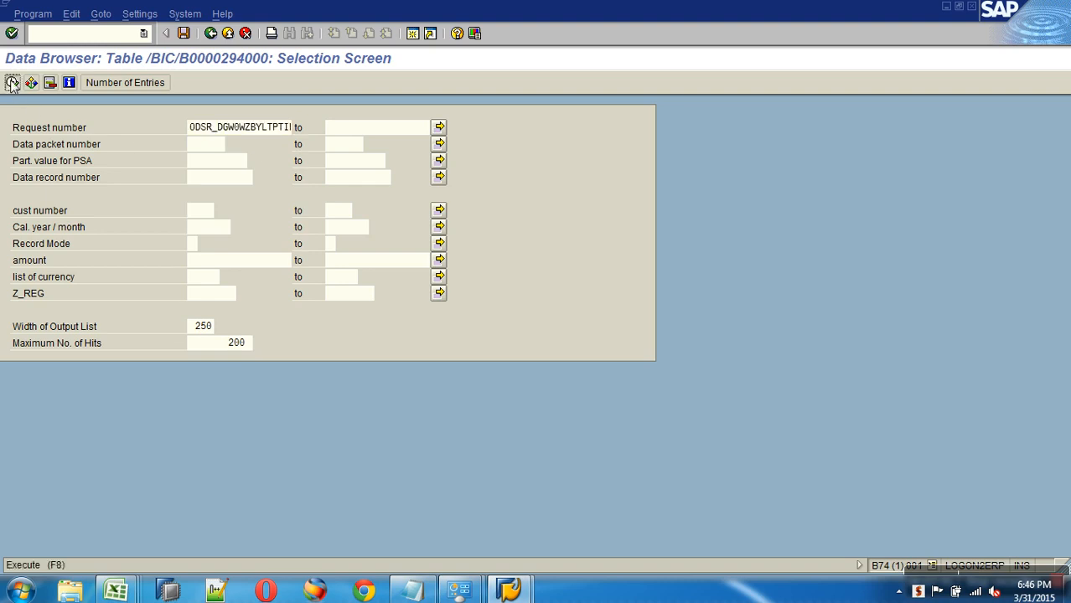
pyautogui.click(12, 82)
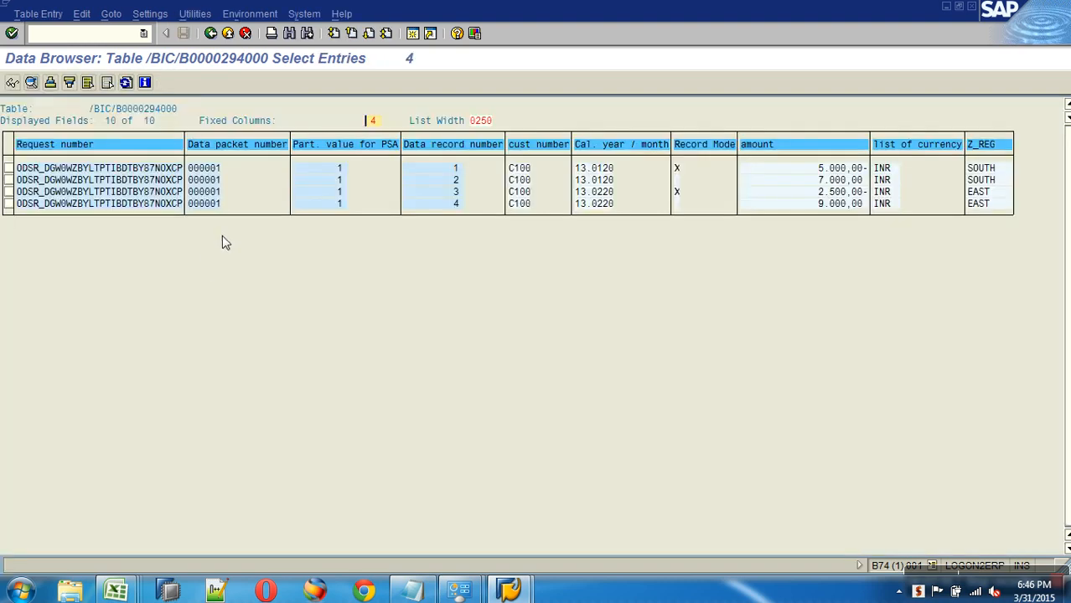
# Close the change log display, check the remaining requests of the Demo Sales DSO, and return to the modeling workbench
pyautogui.click(210, 33)
pyautogui.click(11, 82)
pyautogui.click(227, 32)
pyautogui.click(227, 33)
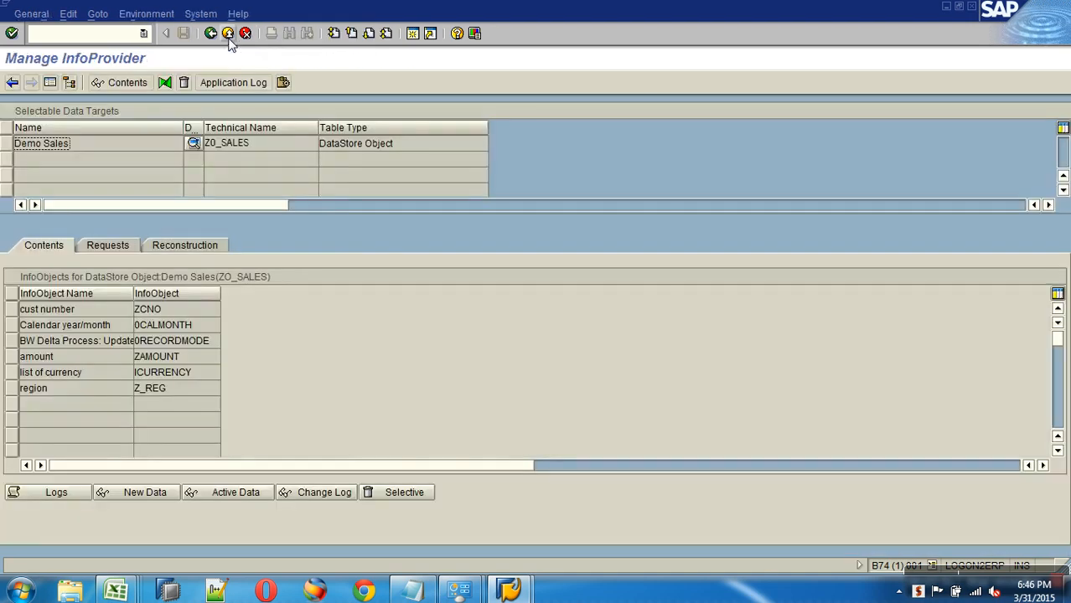
pyautogui.click(128, 244)
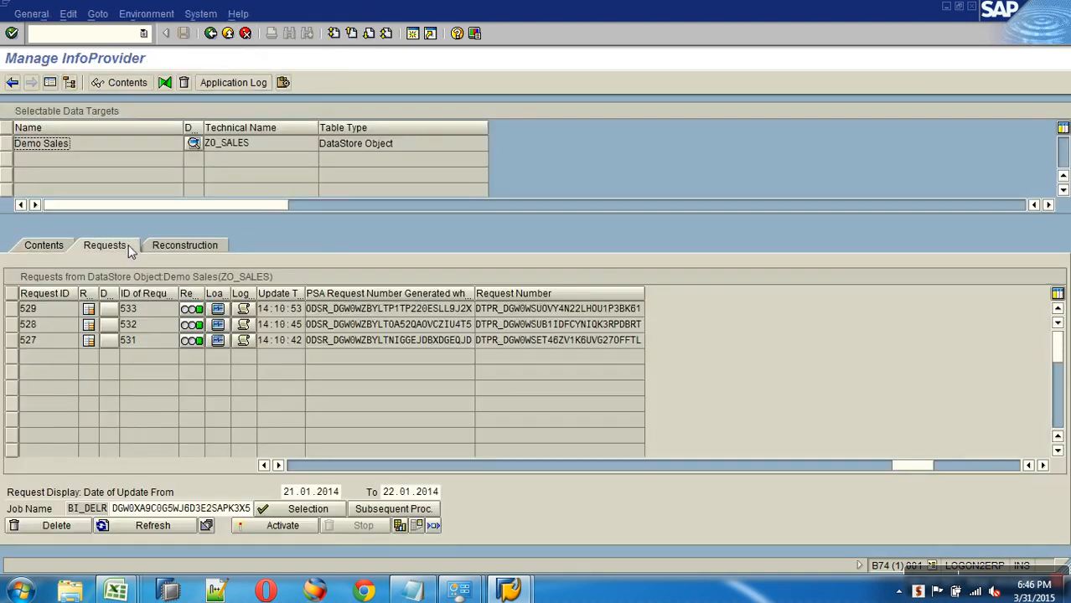
pyautogui.click(228, 33)
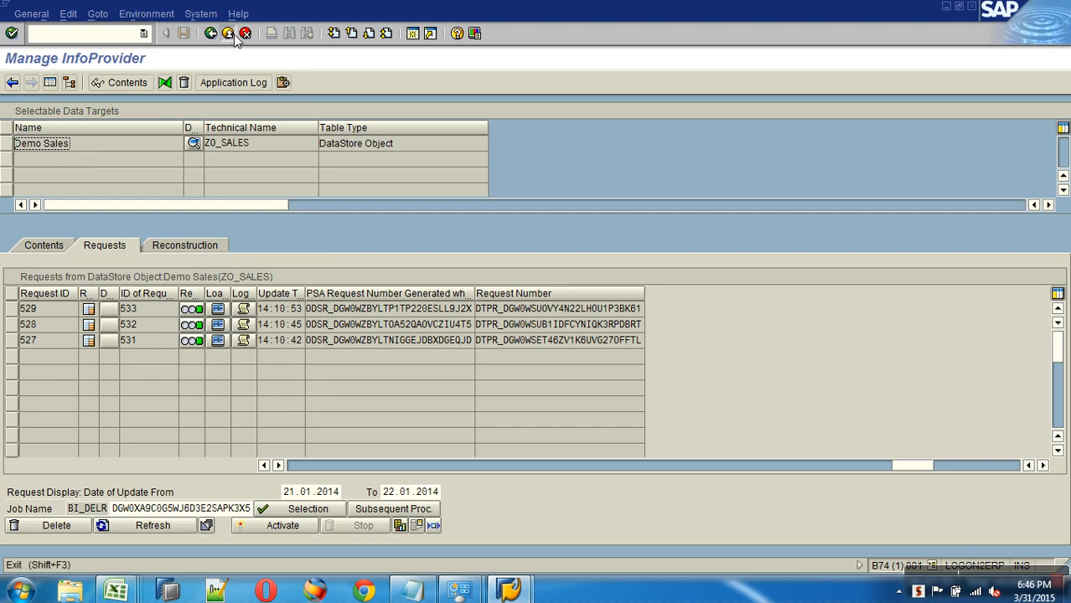
# Delete the entire contents of the Demo Sales DSO (ZO_SALES) from the modeling tree
pyautogui.rightClick(220, 223)
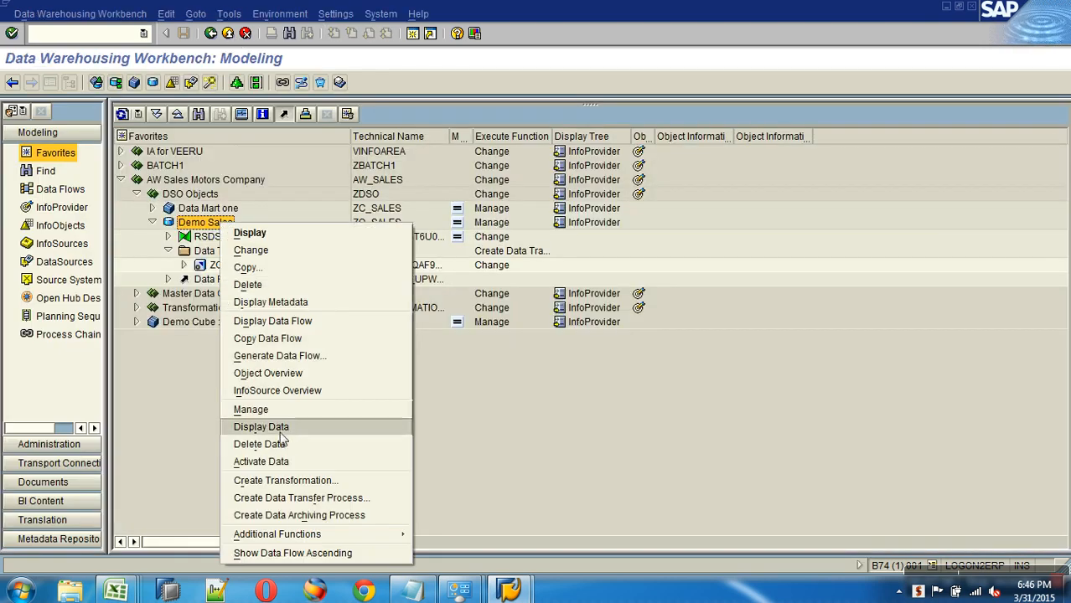
pyautogui.click(283, 445)
pyautogui.press('Return')
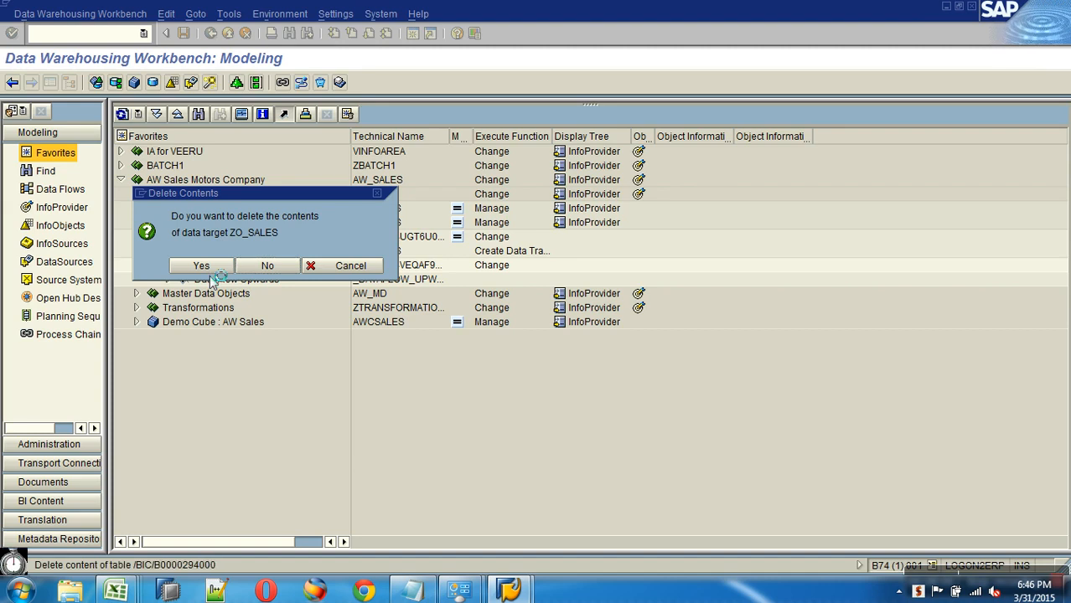
pyautogui.click(37, 340)
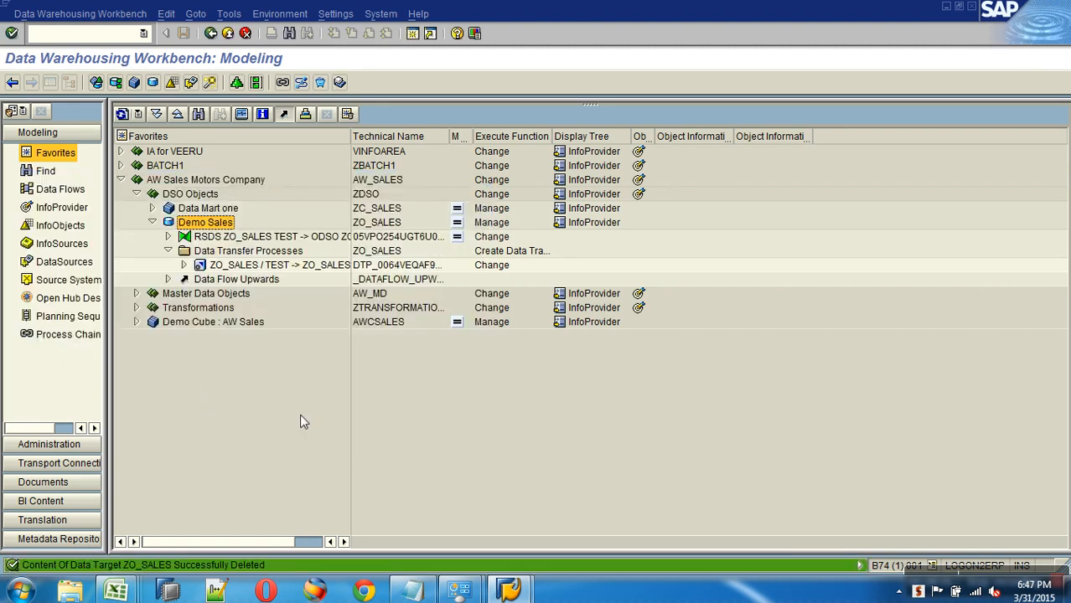
# Expand the transformation and DataSource beneath the Demo Sales DSO and open the ZO SALES InfoPackage
pyautogui.click(167, 236)
pyautogui.doubleClick(222, 250)
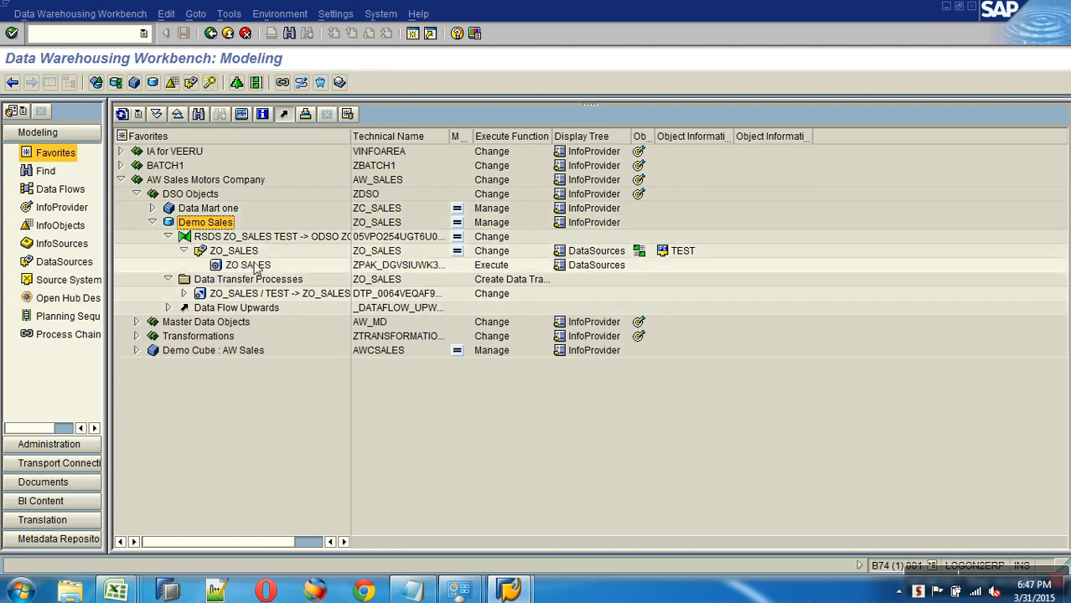
pyautogui.doubleClick(248, 265)
# Switch to Excel and open the recently used ZO_SALES source file
pyautogui.click(115, 592)
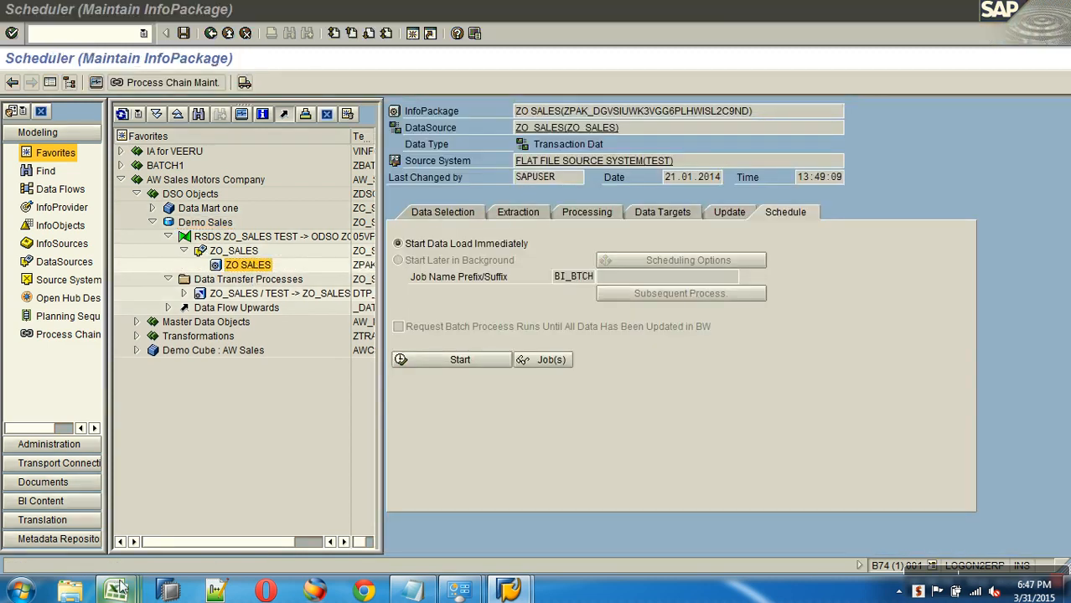
pyautogui.click(393, 510)
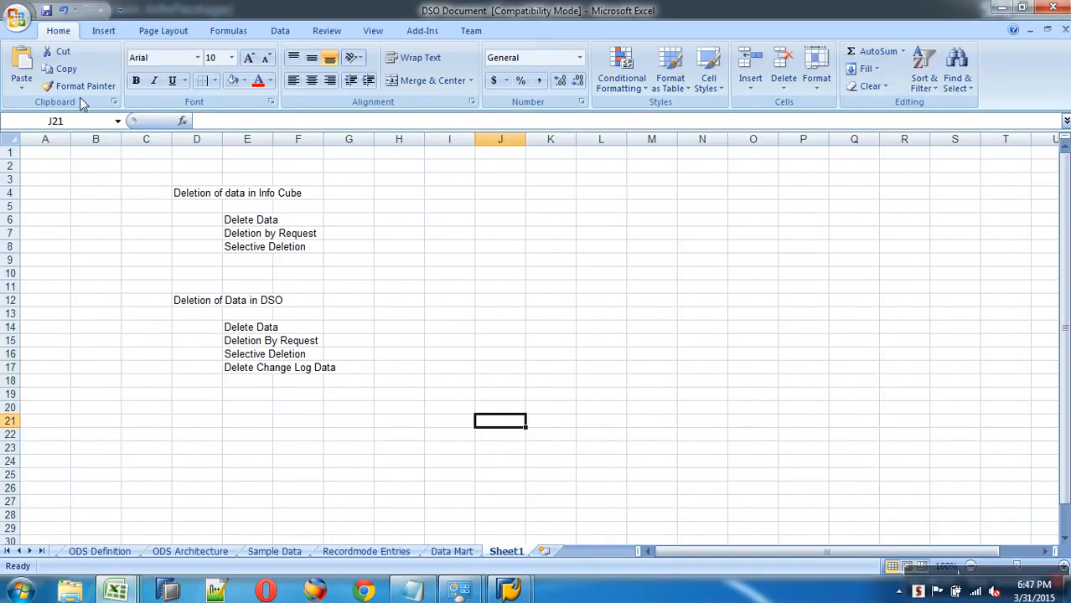
pyautogui.click(19, 22)
pyautogui.click(134, 79)
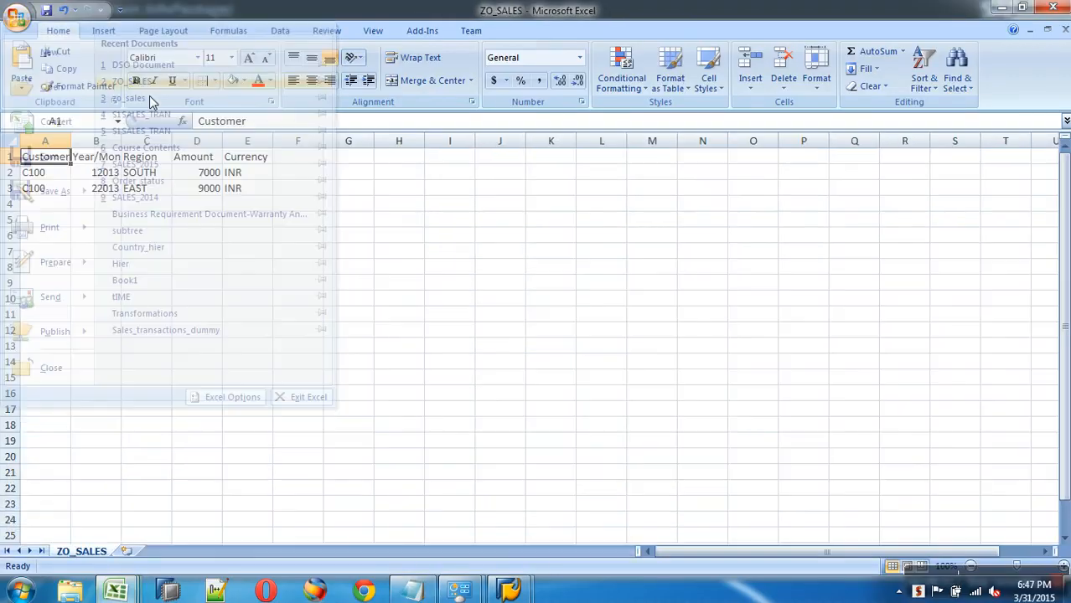
# Set the EAST row's amount to 11000 and the SOUTH row's amount to 21000
pyautogui.click(217, 176)
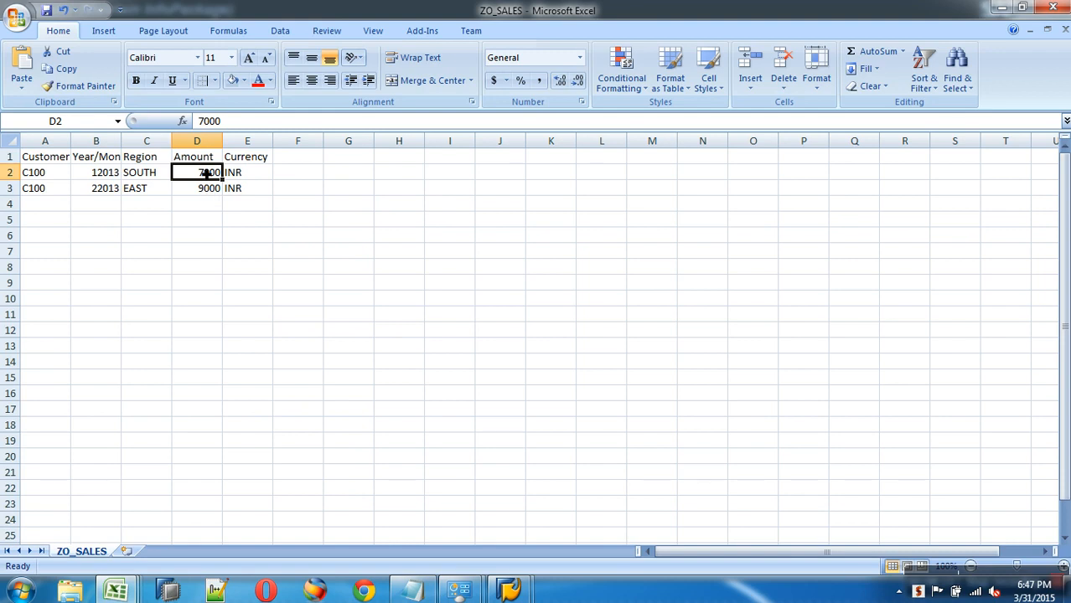
pyautogui.click(216, 189)
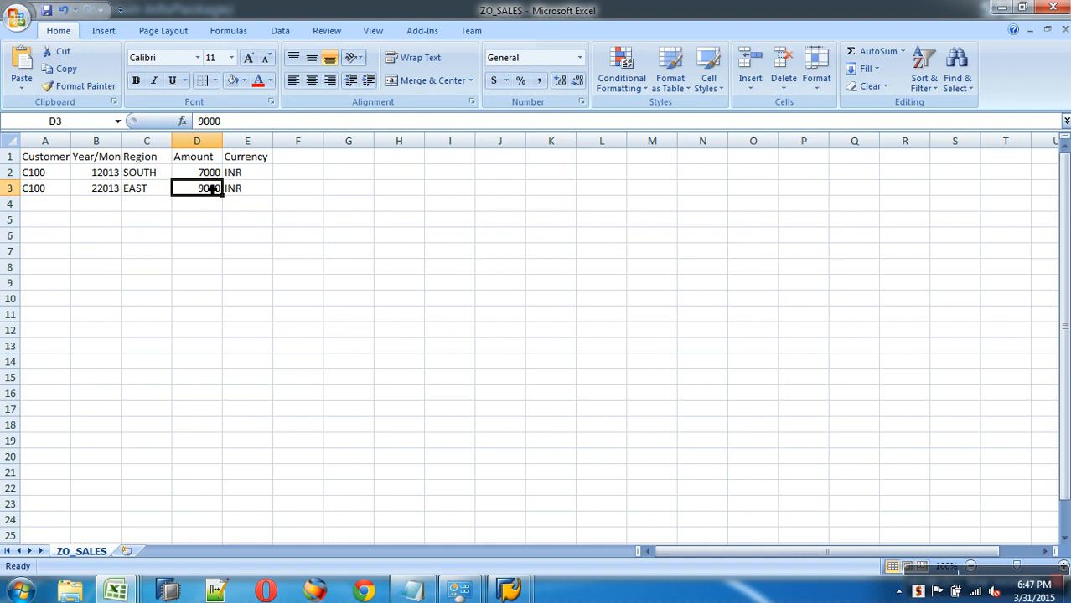
pyautogui.write('10')
pyautogui.press('BackSpace')
pyautogui.press('BackSpace')
pyautogui.press('BackSpace')
pyautogui.press('BackSpace')
pyautogui.write('11')
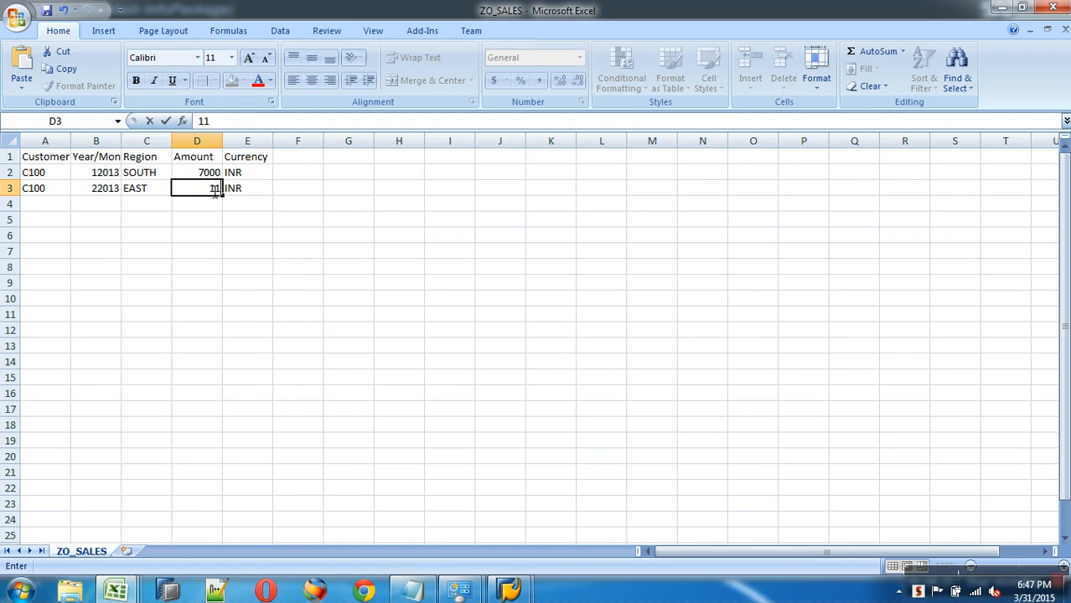
pyautogui.write('000')
pyautogui.click(210, 172)
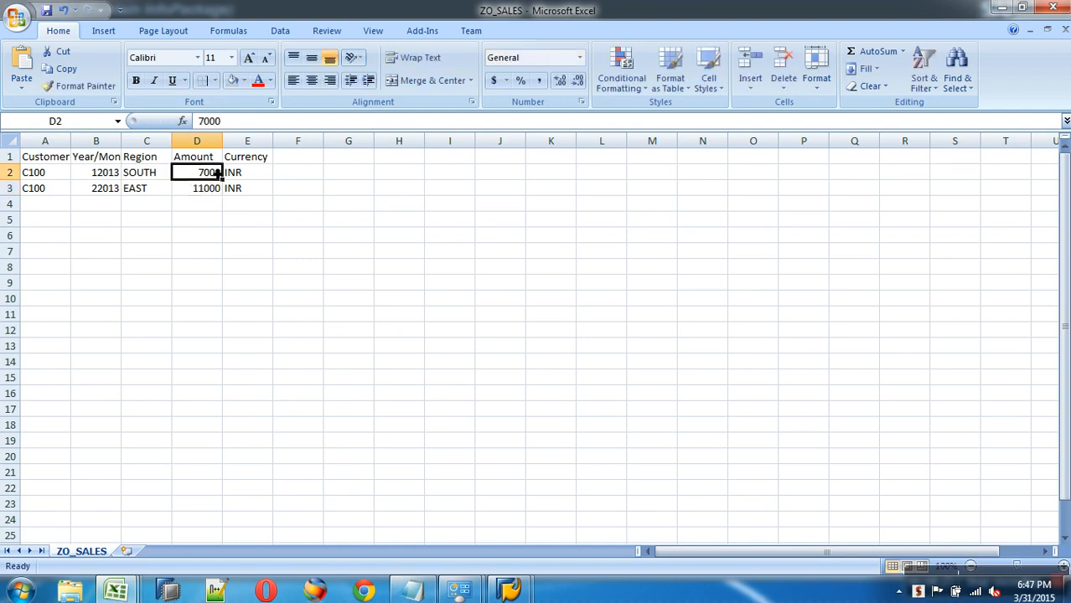
pyautogui.write('21000')
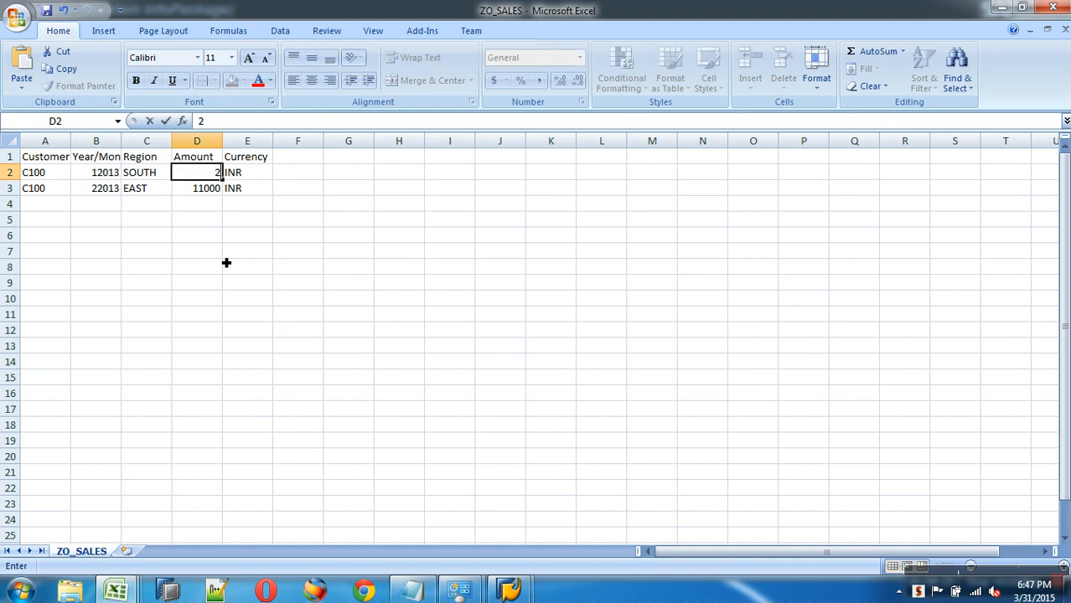
pyautogui.click(229, 233)
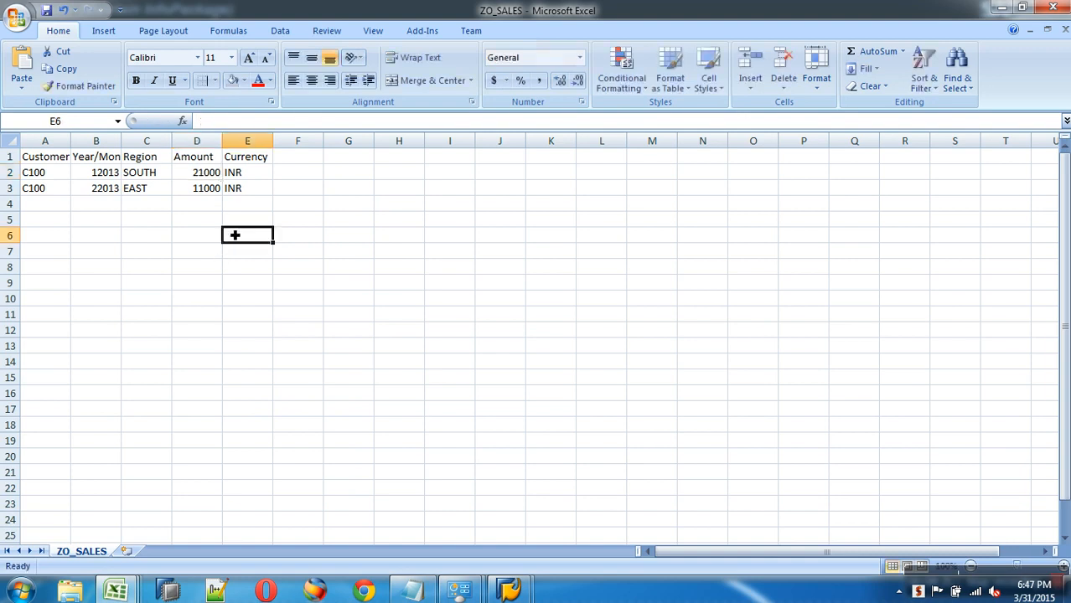
# Save the ZO_SALES file, keeping the CSV format, and close it
pyautogui.click(46, 10)
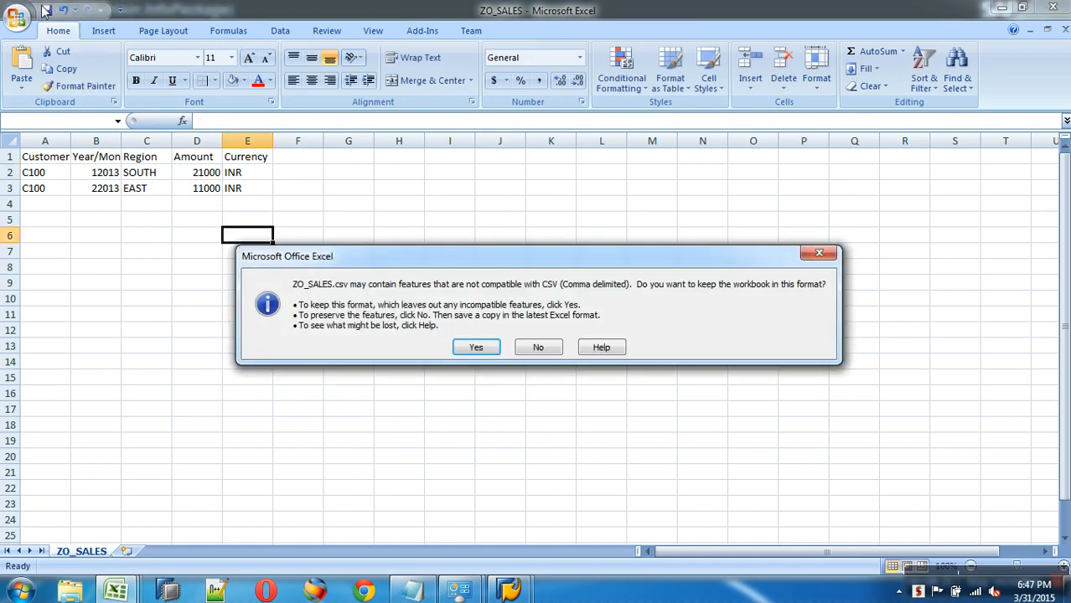
pyautogui.click(457, 346)
pyautogui.click(1064, 30)
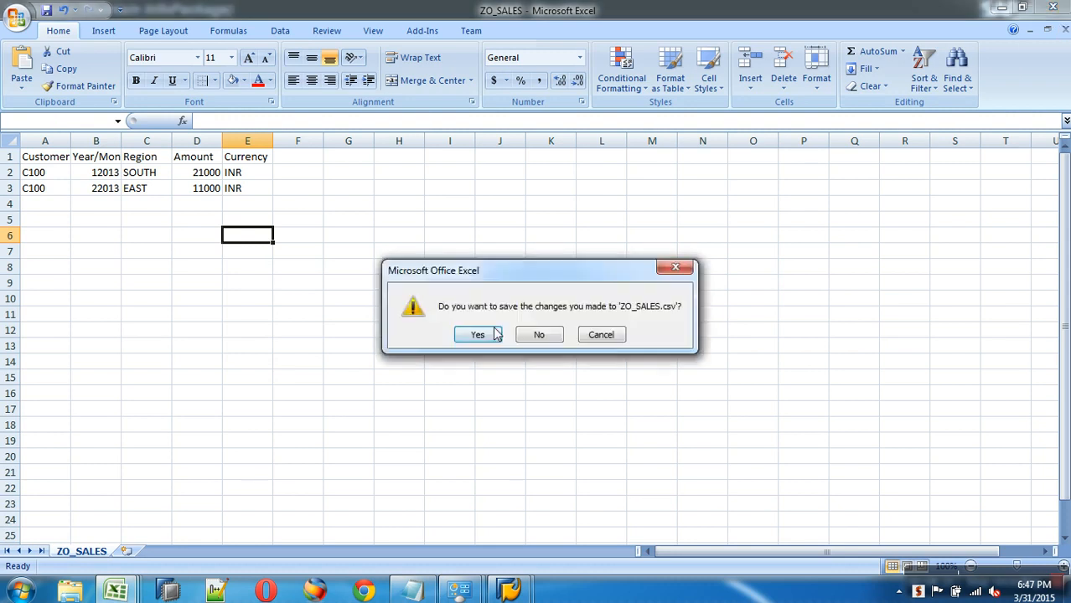
pyautogui.click(479, 333)
pyautogui.click(473, 346)
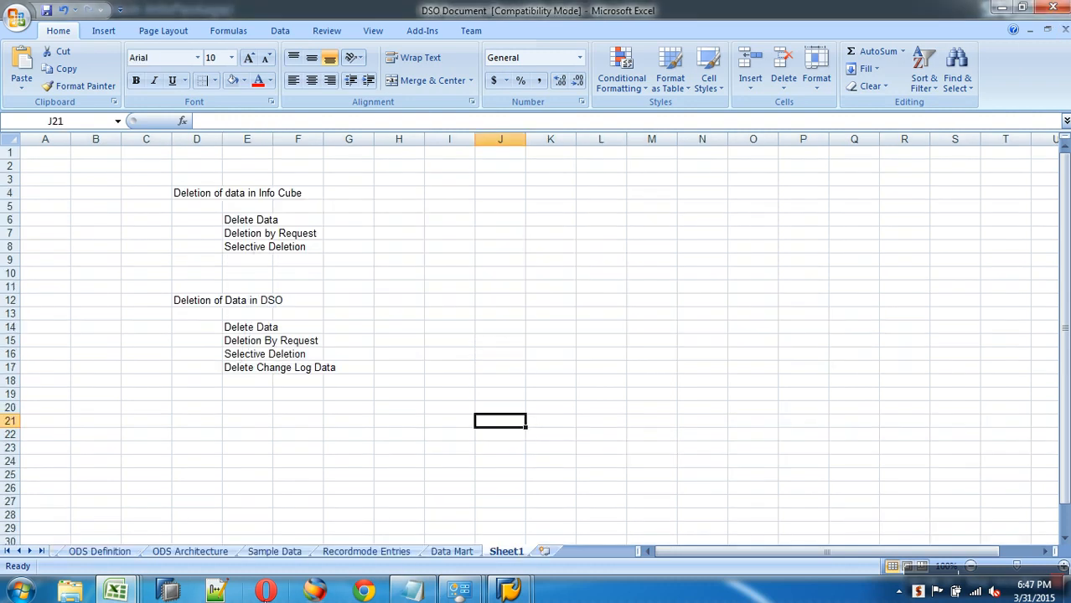
# Switch back to SAP and start the immediate data load of the ZO SALES InfoPackage
pyautogui.moveTo(460, 592)
pyautogui.click(510, 523)
pyautogui.click(474, 363)
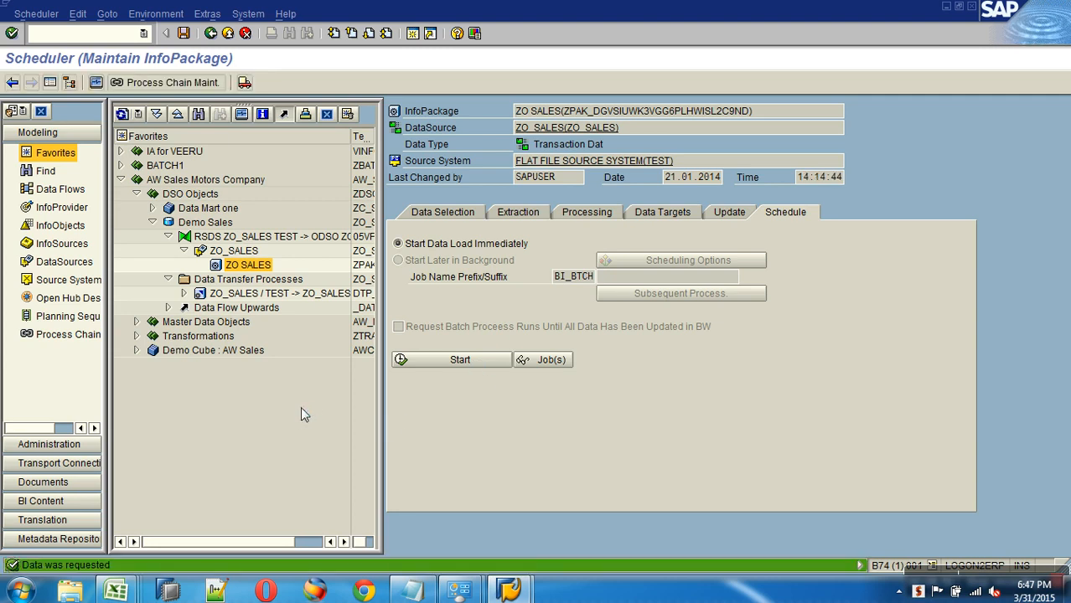
# Execute the data transfer process ZO_SALES / TEST -> ZO_SALES and display its request monitor
pyautogui.doubleClick(269, 299)
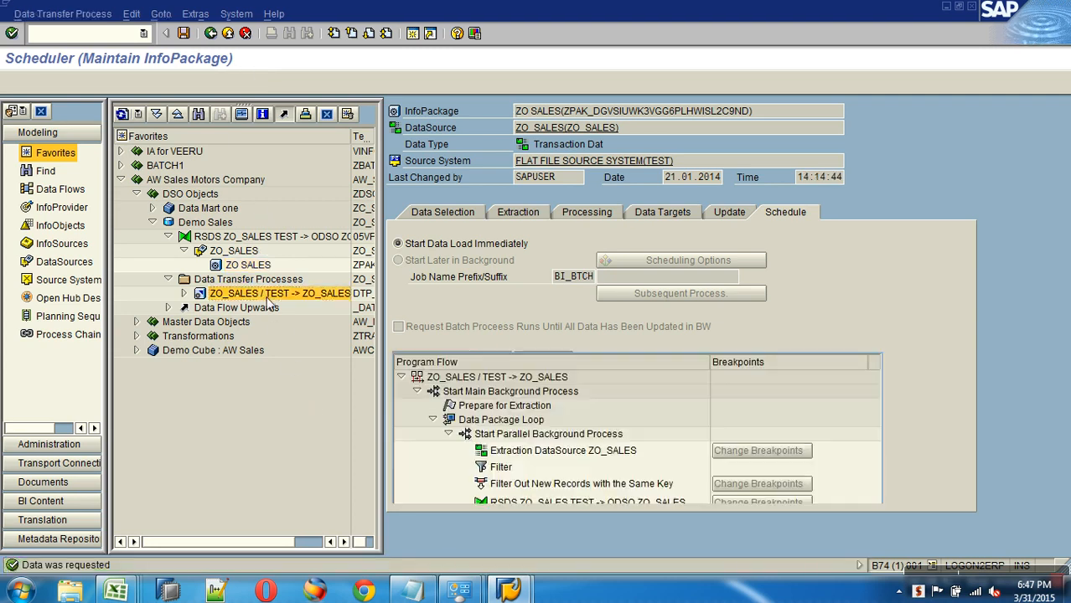
pyautogui.click(758, 349)
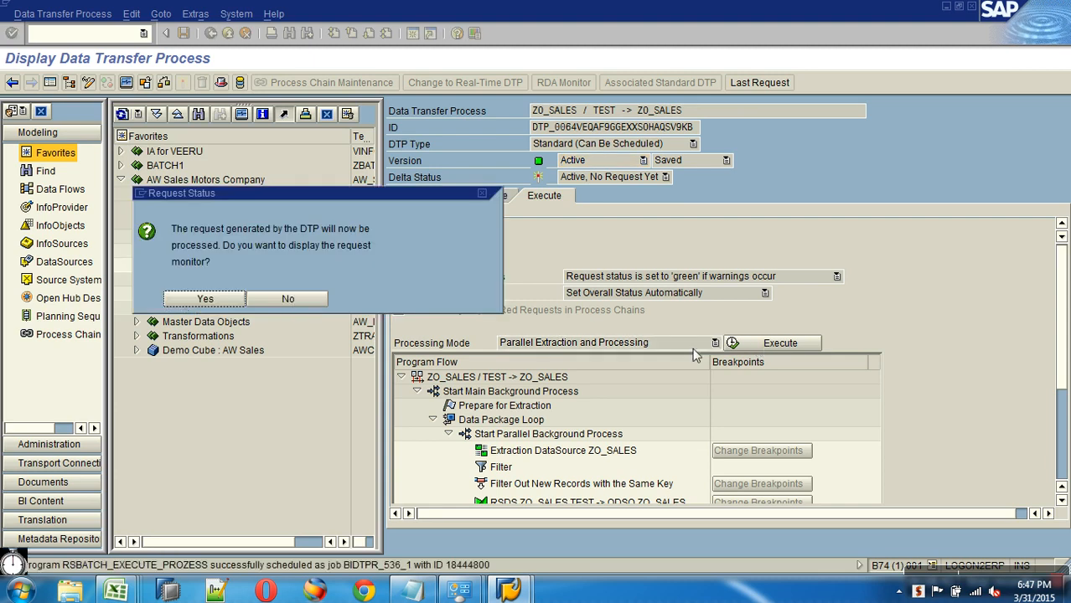
pyautogui.click(205, 298)
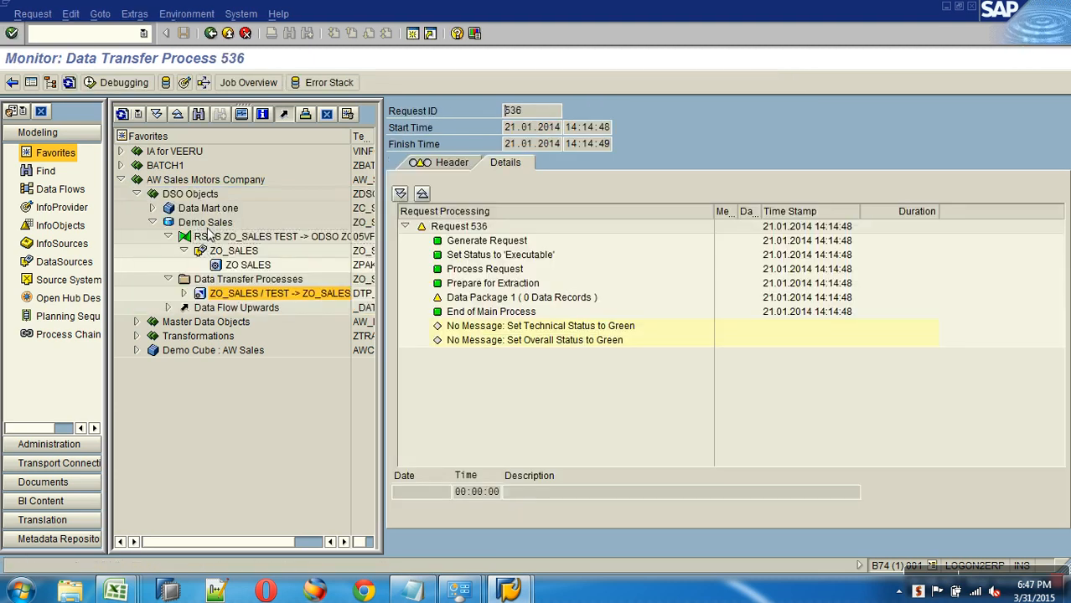
# Open the management of the Demo Sales DSO, refresh the request list until all loads finish, and hide the navigation tree
pyautogui.rightClick(207, 223)
pyautogui.click(239, 414)
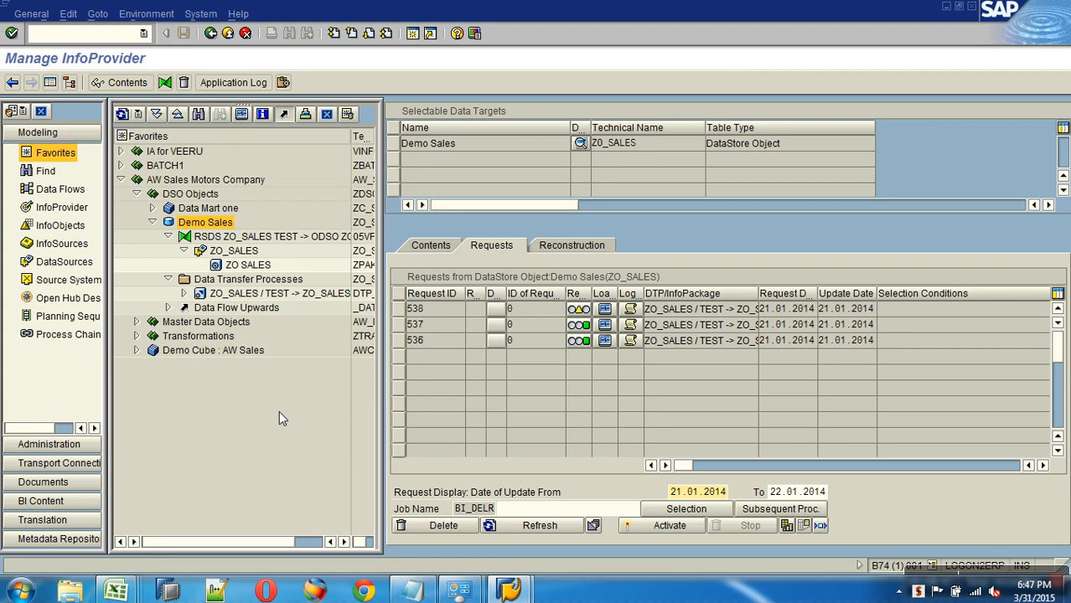
pyautogui.click(536, 525)
pyautogui.click(538, 524)
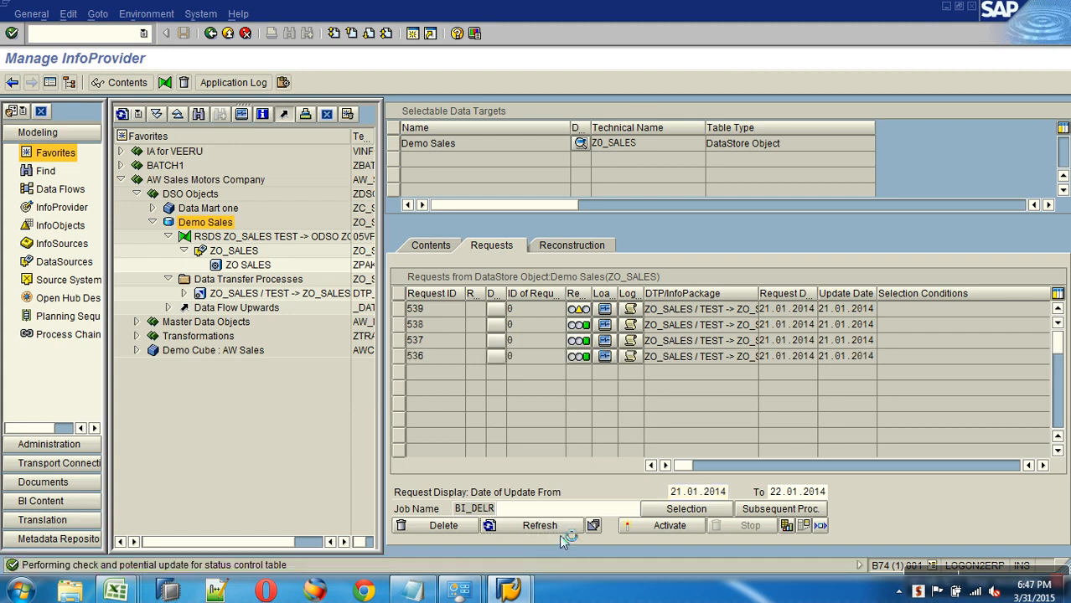
pyautogui.click(555, 525)
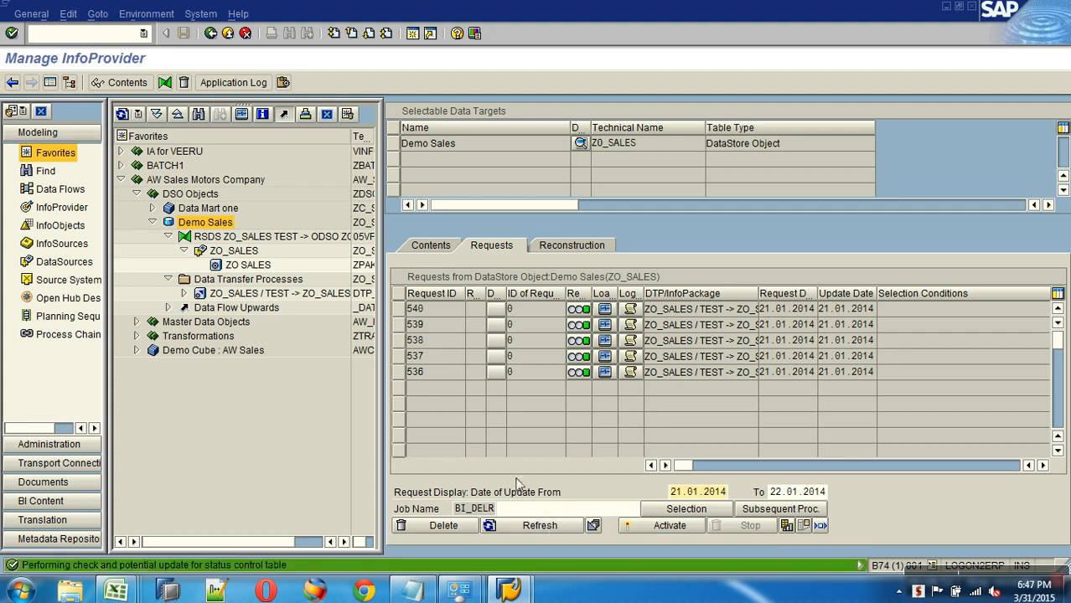
pyautogui.click(53, 83)
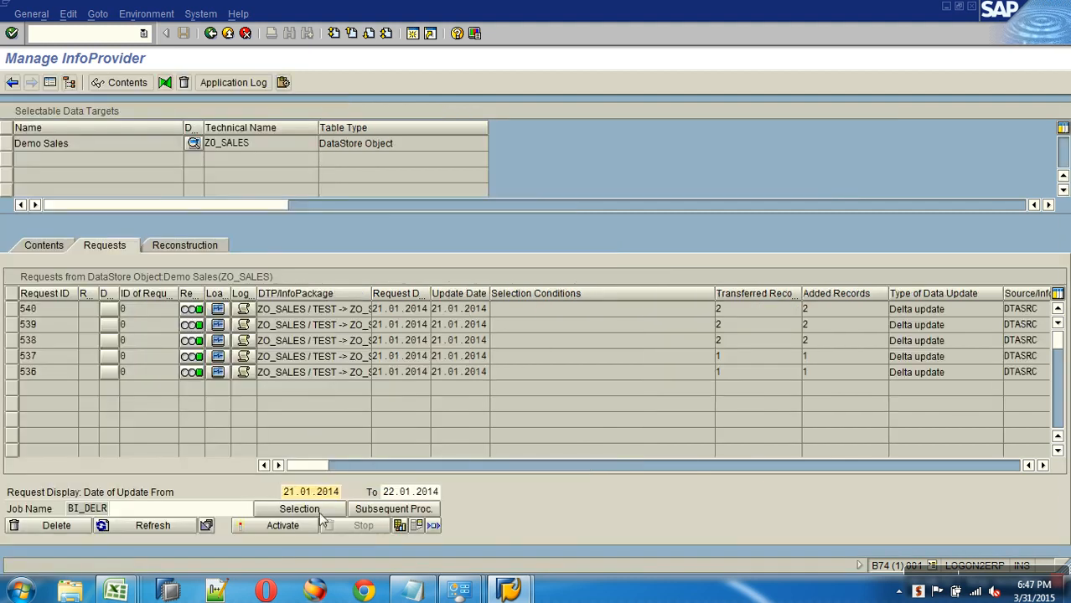
# Activate requests 536 to 540 of the Demo Sales DSO without condensing them into one request, and close the activation dialog
pyautogui.click(283, 526)
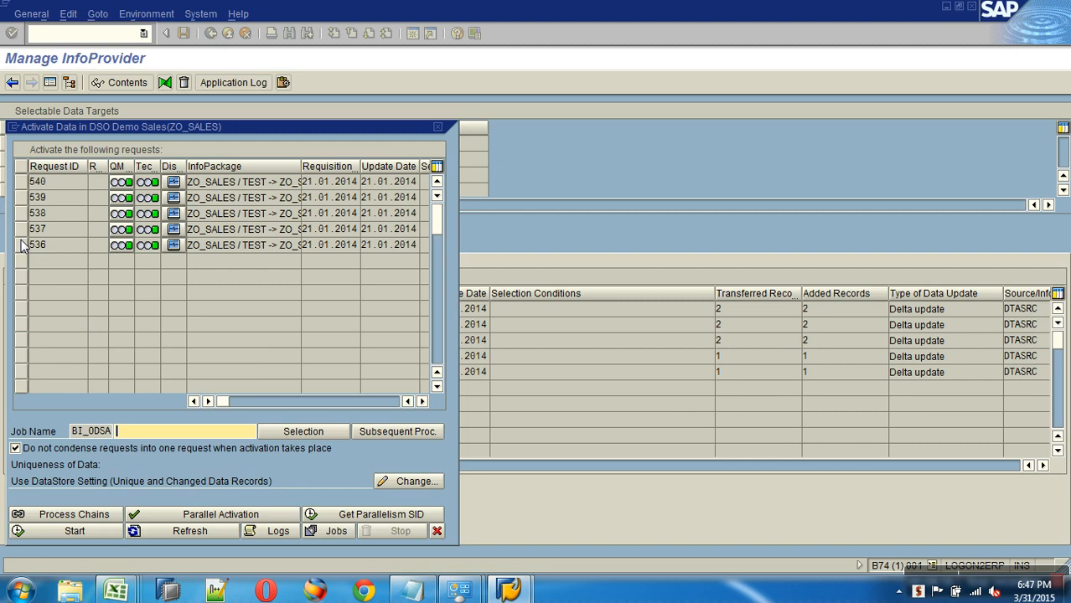
pyautogui.click(22, 243)
pyautogui.moveTo(25, 235); pyautogui.dragTo(21, 181)
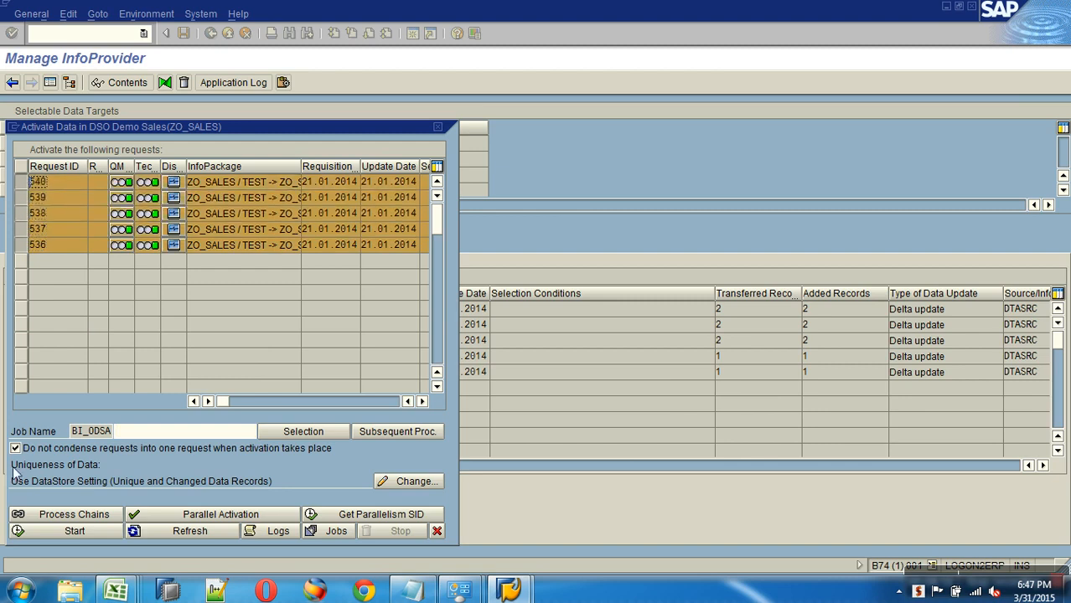
pyautogui.moveTo(285, 127); pyautogui.dragTo(476, 42)
pyautogui.click(266, 446)
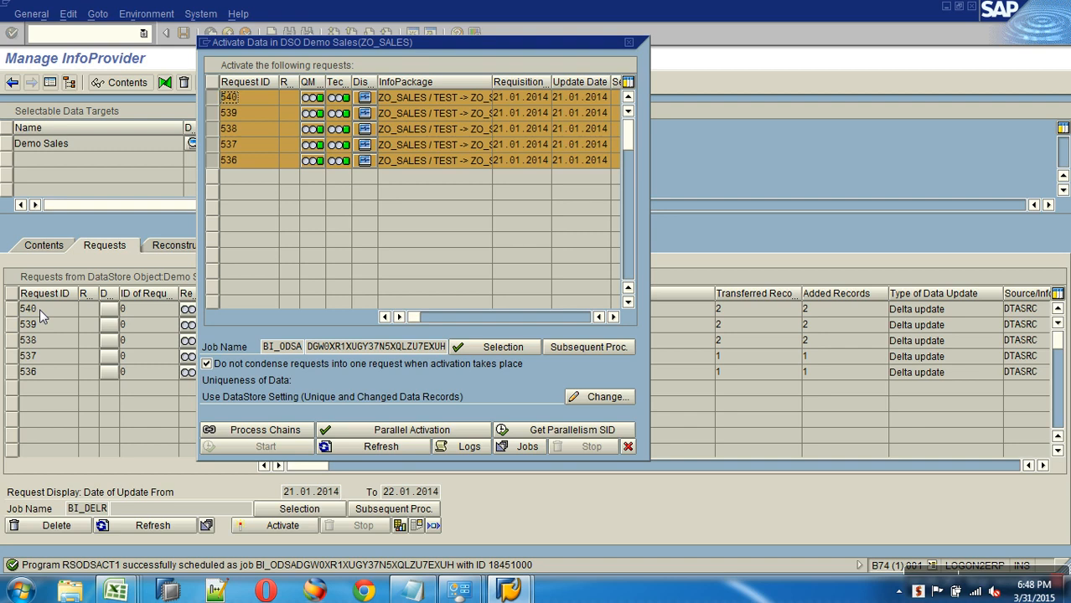
pyautogui.click(354, 446)
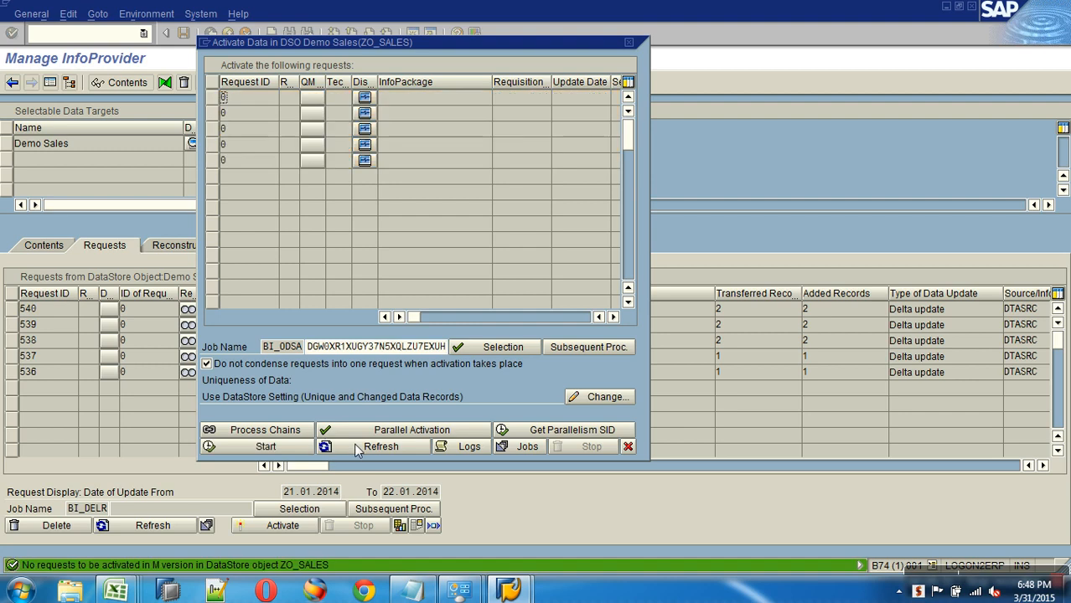
pyautogui.click(627, 448)
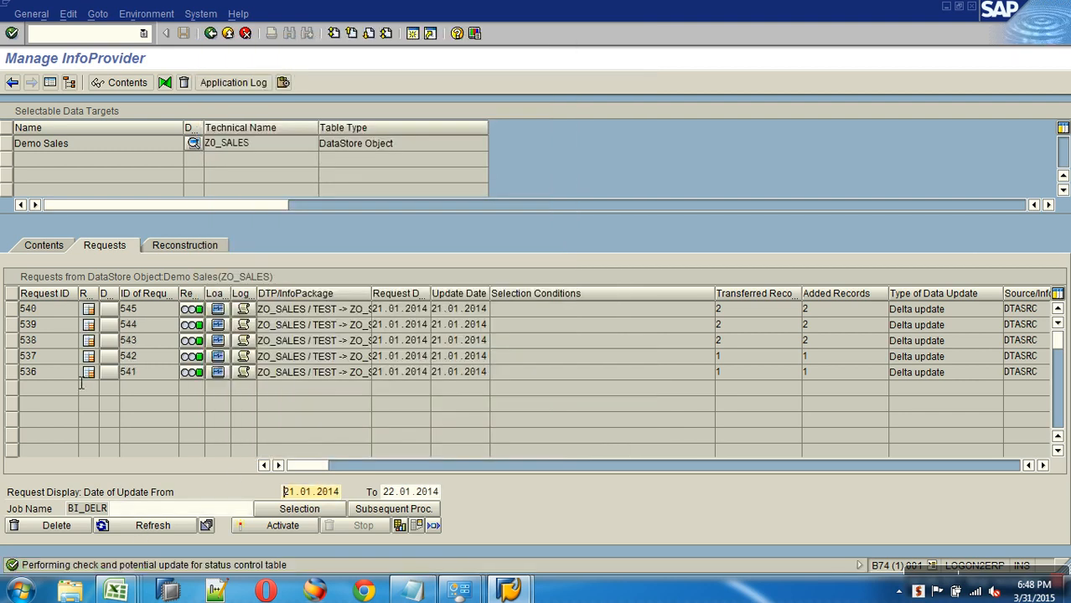
# Delete request 539 from the Demo Sales DSO and confirm rolling back all requests activated along with it
pyautogui.click(11, 325)
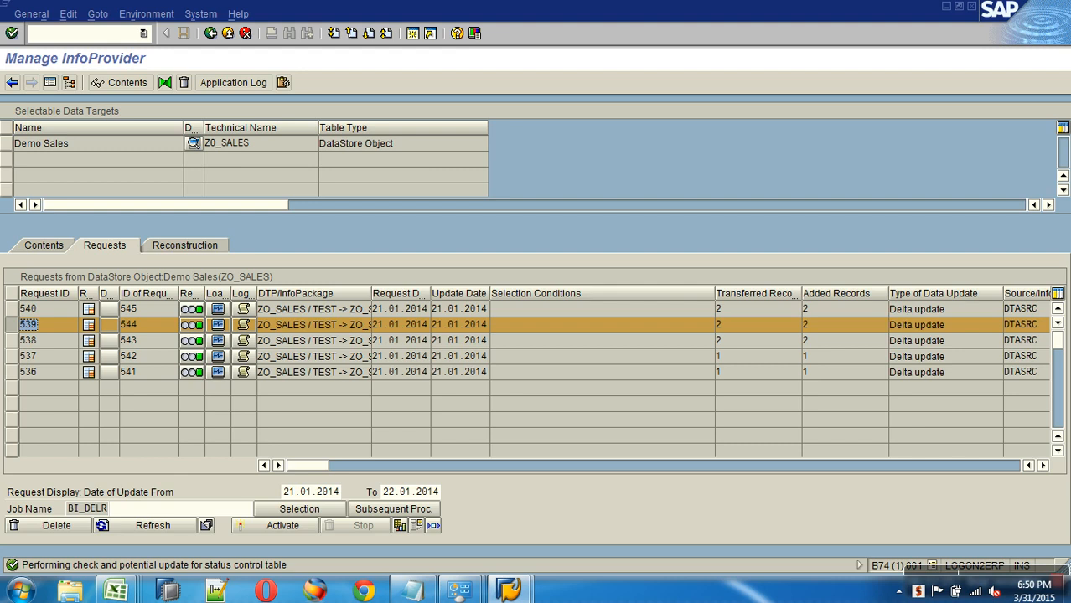
pyautogui.click(9, 327)
pyautogui.click(45, 314)
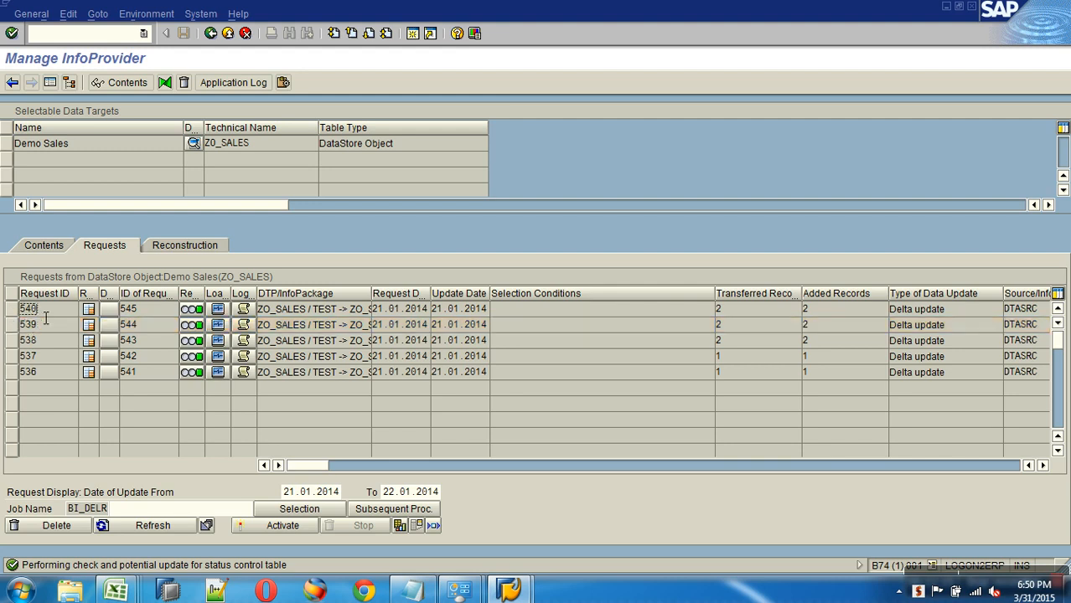
pyautogui.click(11, 327)
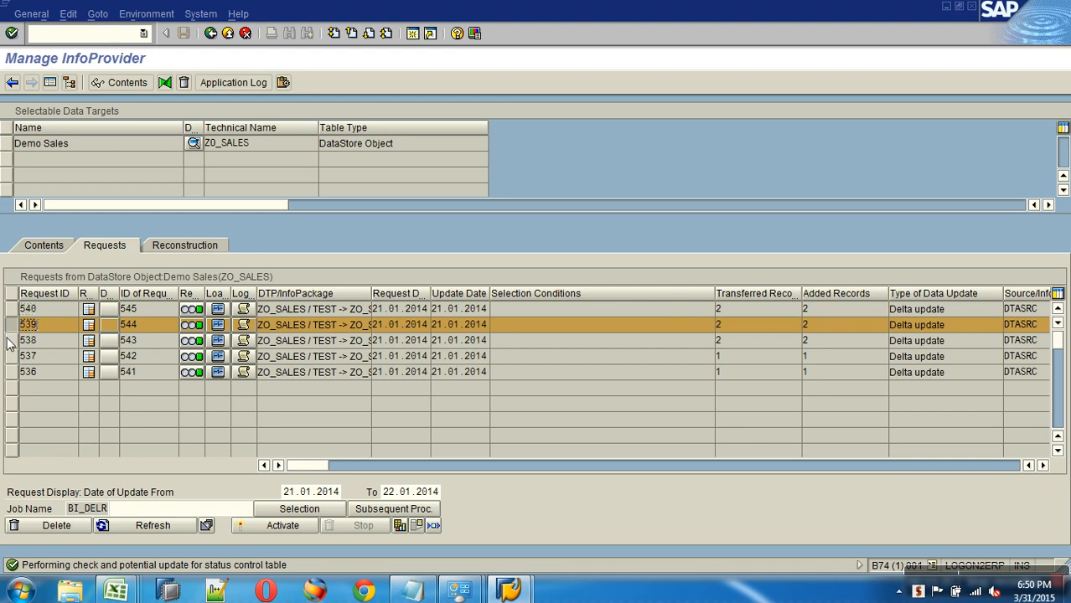
pyautogui.click(52, 377)
pyautogui.click(46, 525)
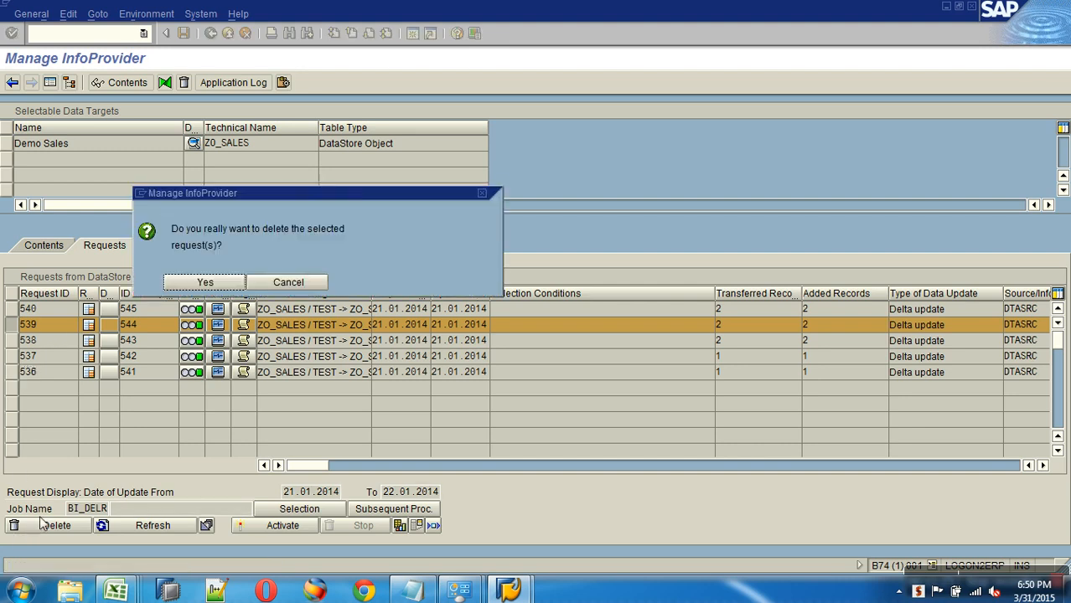
pyautogui.click(191, 282)
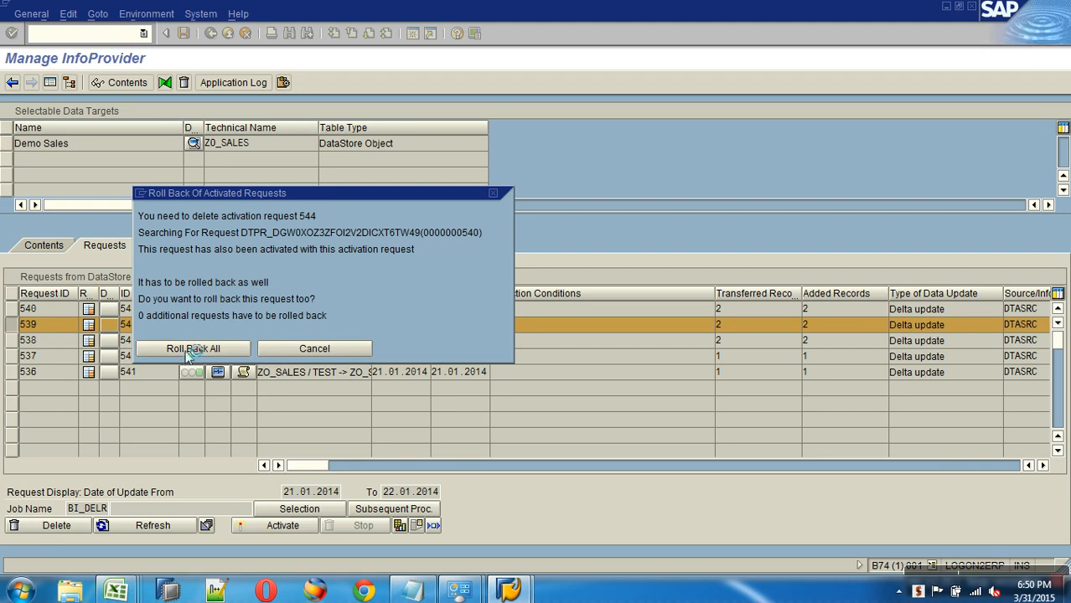
pyautogui.click(189, 350)
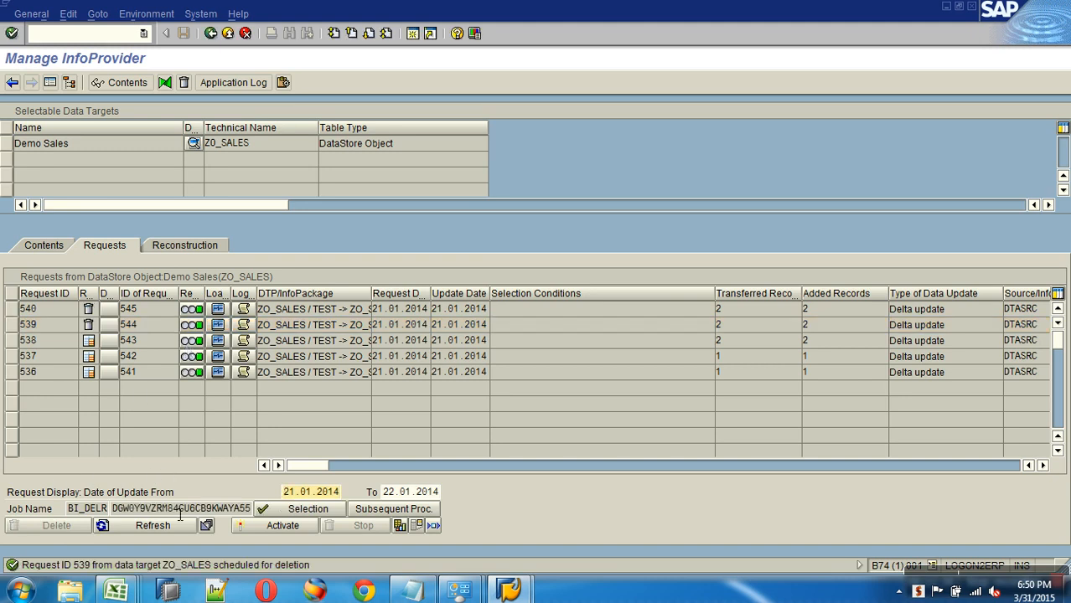
# Refresh the request list of the Demo Sales DSO until the rollback and deletion job finishes
pyautogui.click(168, 531)
pyautogui.click(75, 461)
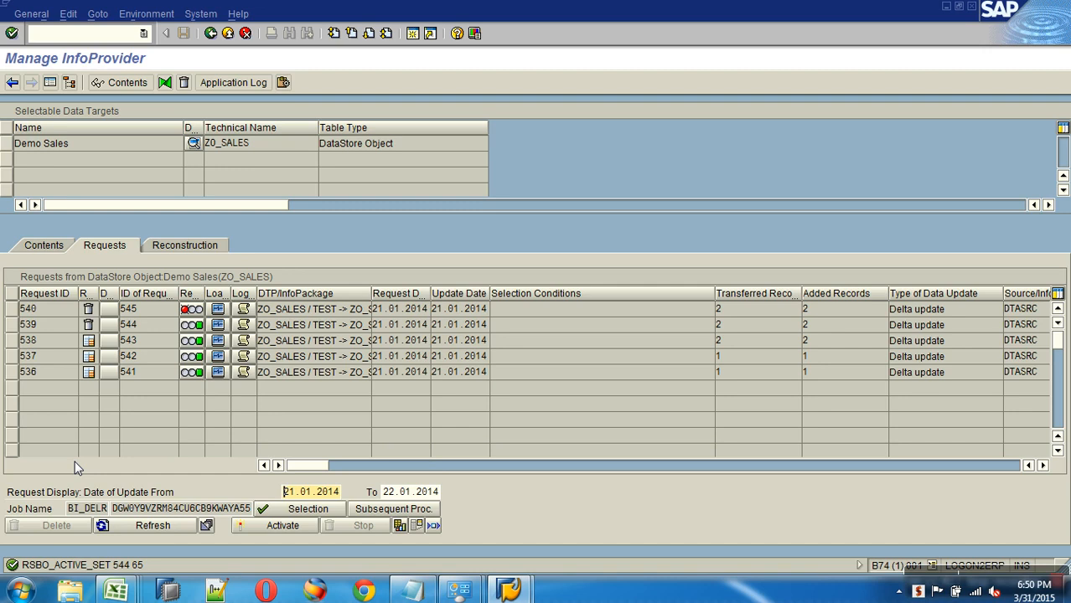
pyautogui.click(151, 525)
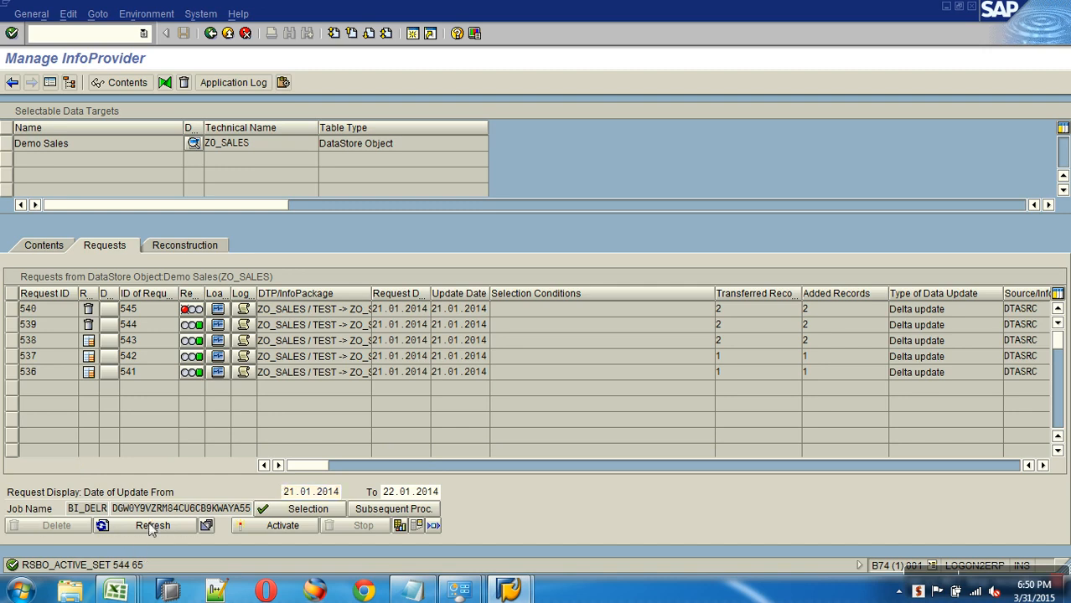
pyautogui.click(96, 460)
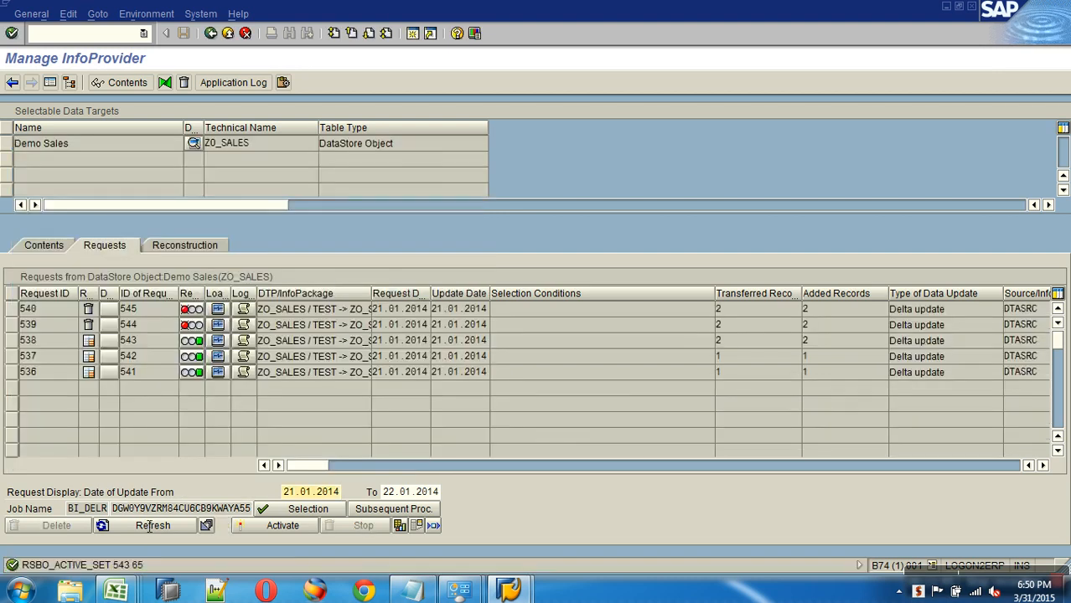
pyautogui.click(142, 528)
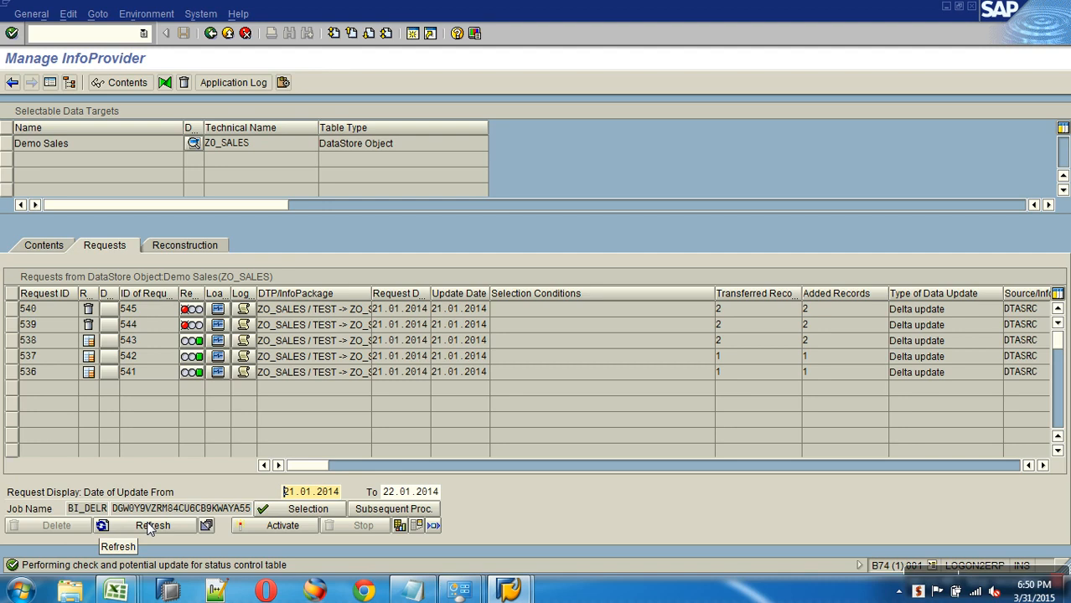
pyautogui.click(135, 525)
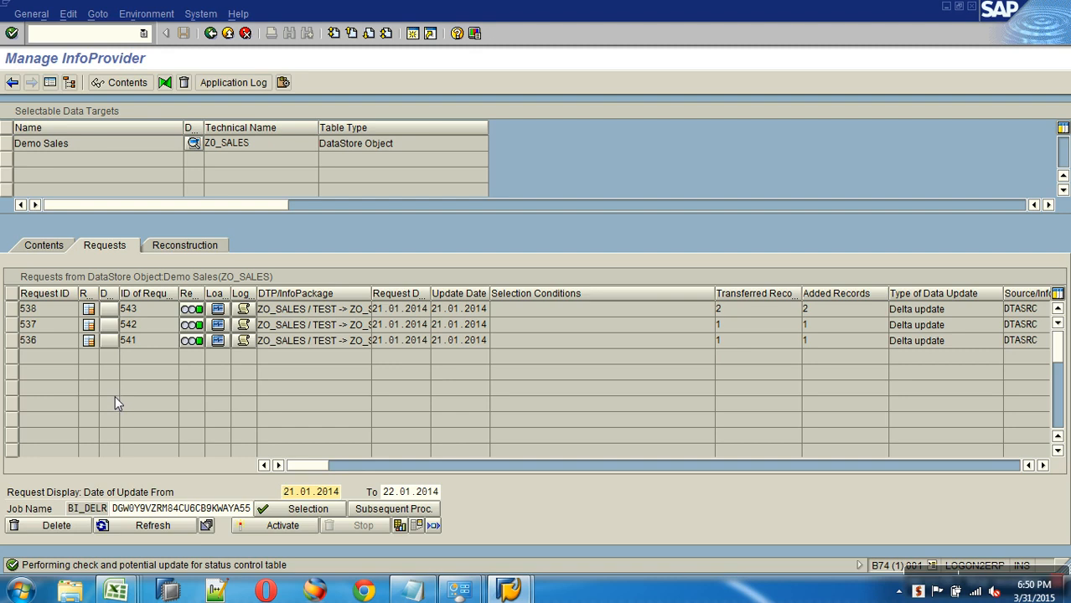
# Return to the modeling tree and delete the entire data content of the Demo Sales DSO, confirming the deletion
pyautogui.click(227, 35)
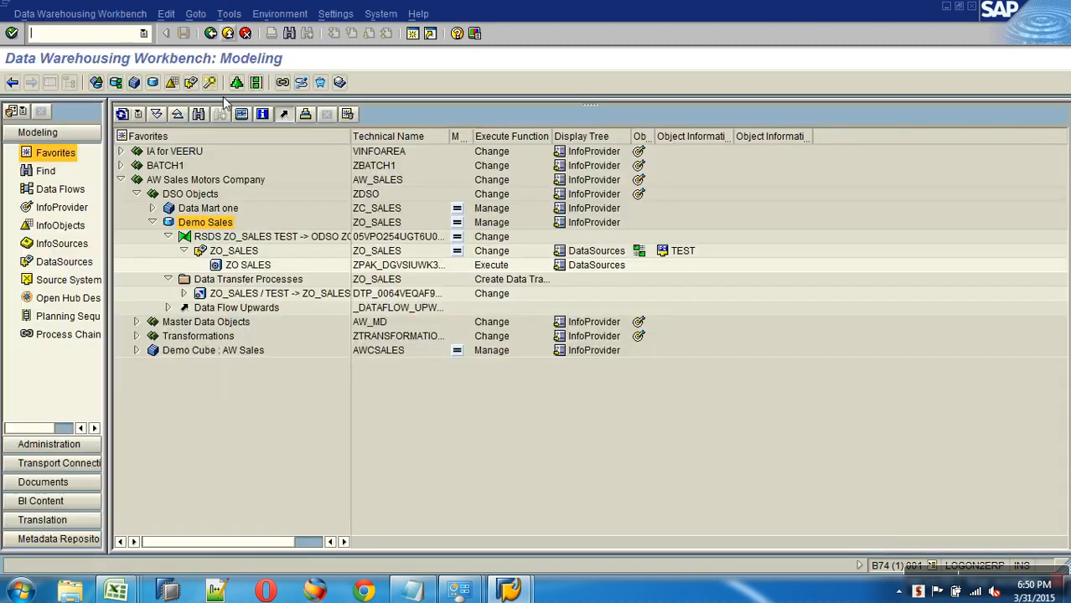
pyautogui.rightClick(217, 227)
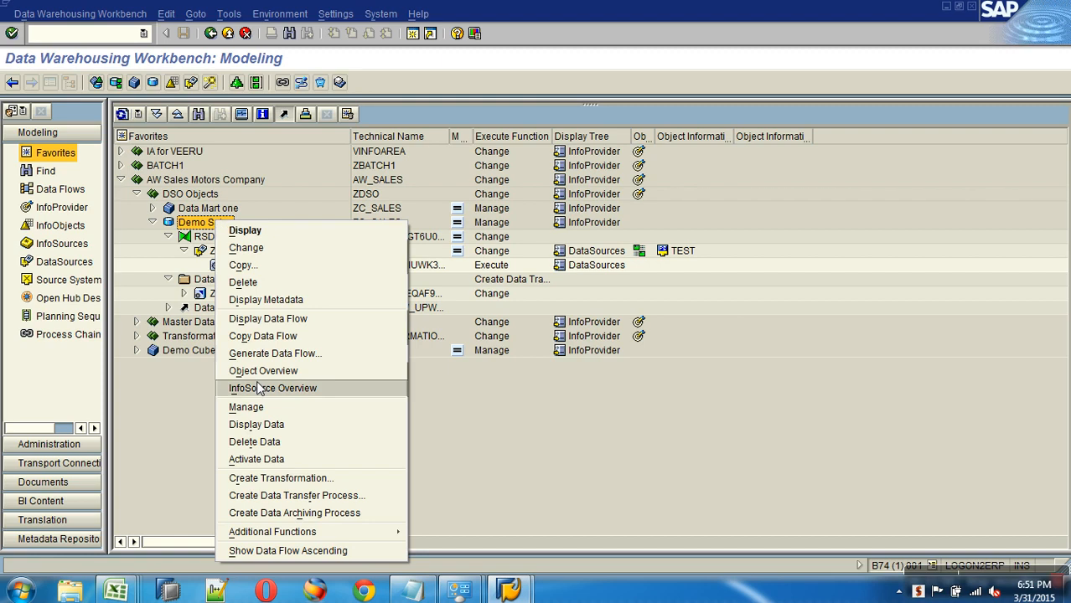
pyautogui.click(268, 442)
pyautogui.click(203, 265)
pyautogui.click(37, 340)
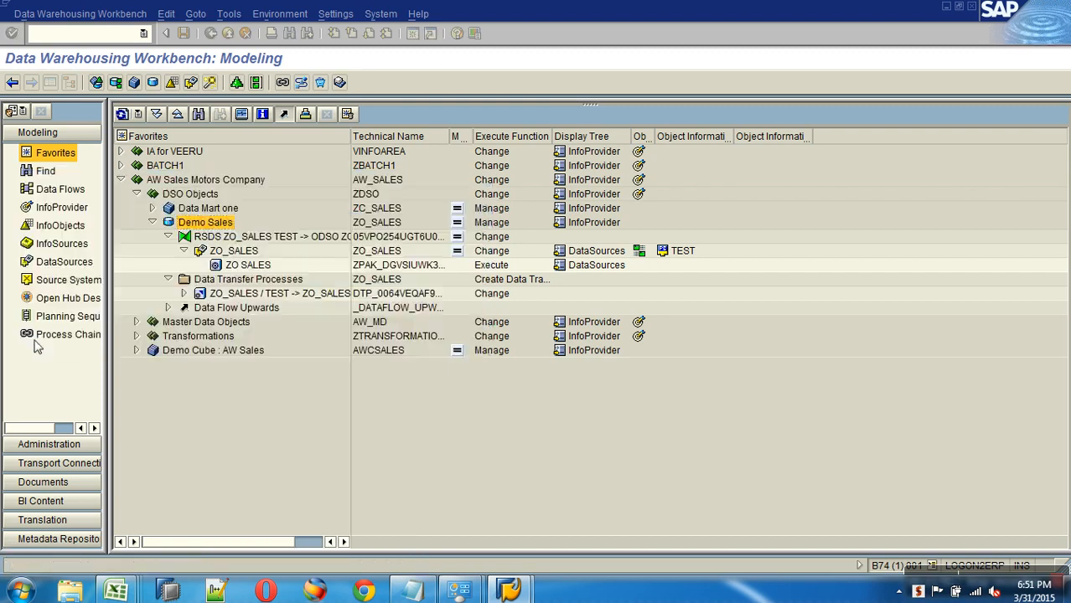
# Execute the data transfer process ZO_SALES / TEST -> ZO_SALES again and display its request monitor
pyautogui.doubleClick(252, 294)
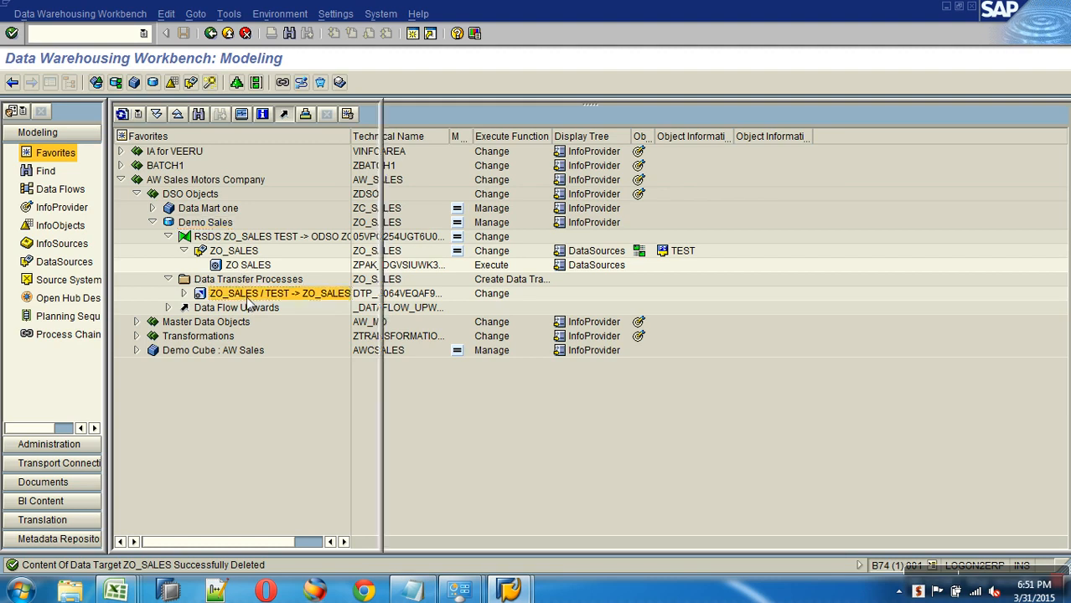
pyautogui.click(783, 346)
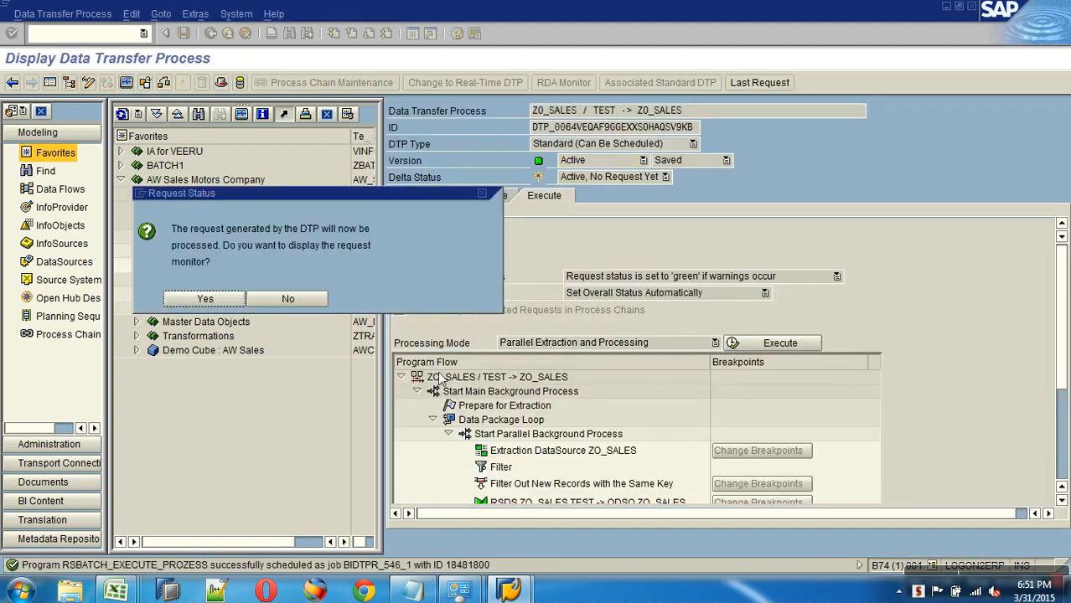
pyautogui.click(223, 302)
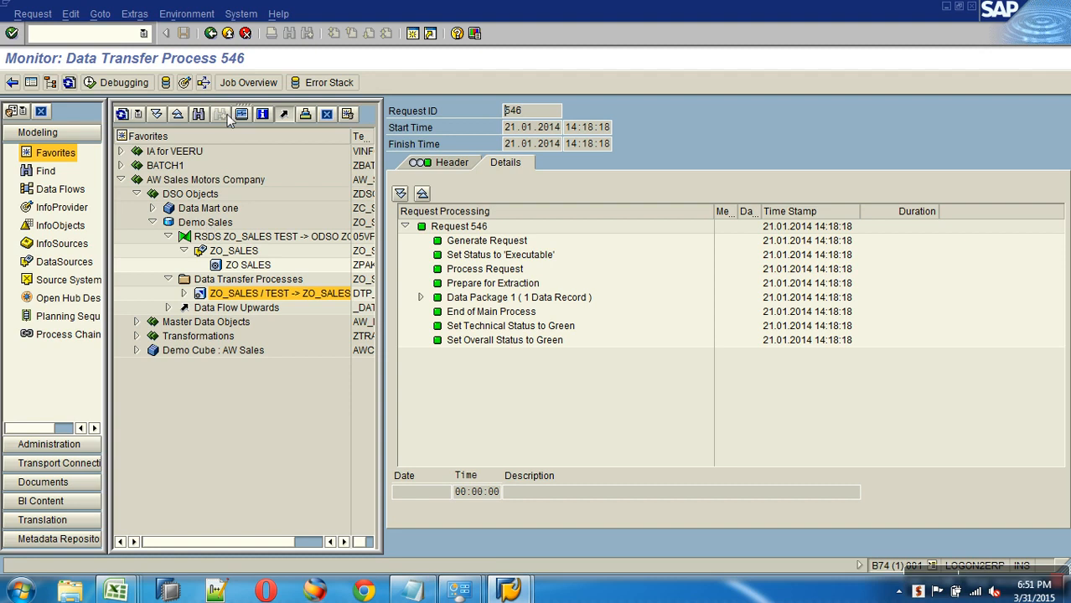
# Open the DSO management from the monitor, activate all requests without condensing them, refresh the status, and close the activation dialog
pyautogui.click(185, 82)
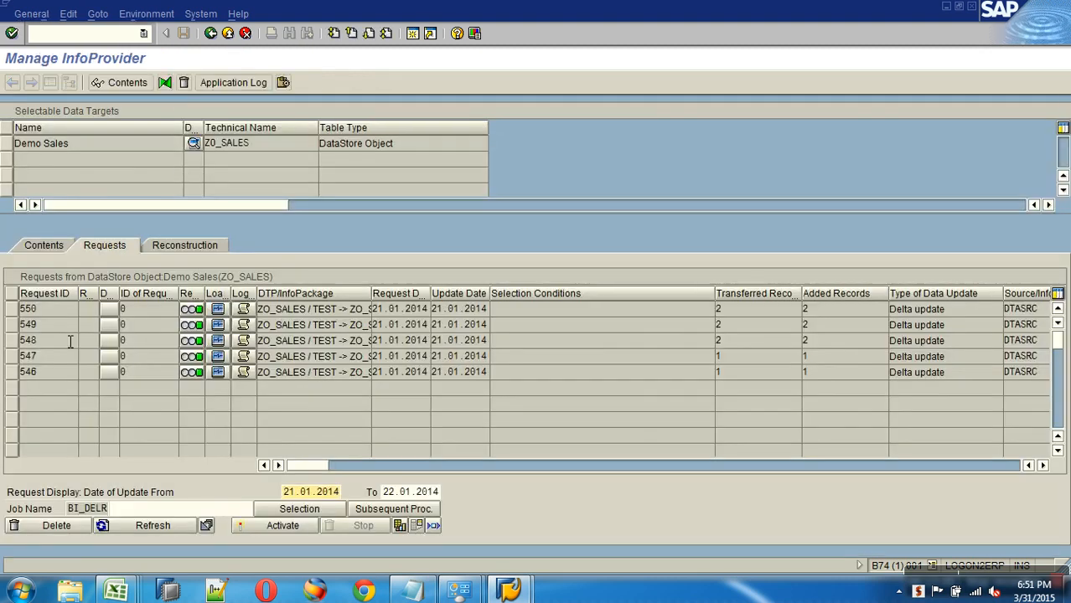
pyautogui.click(259, 528)
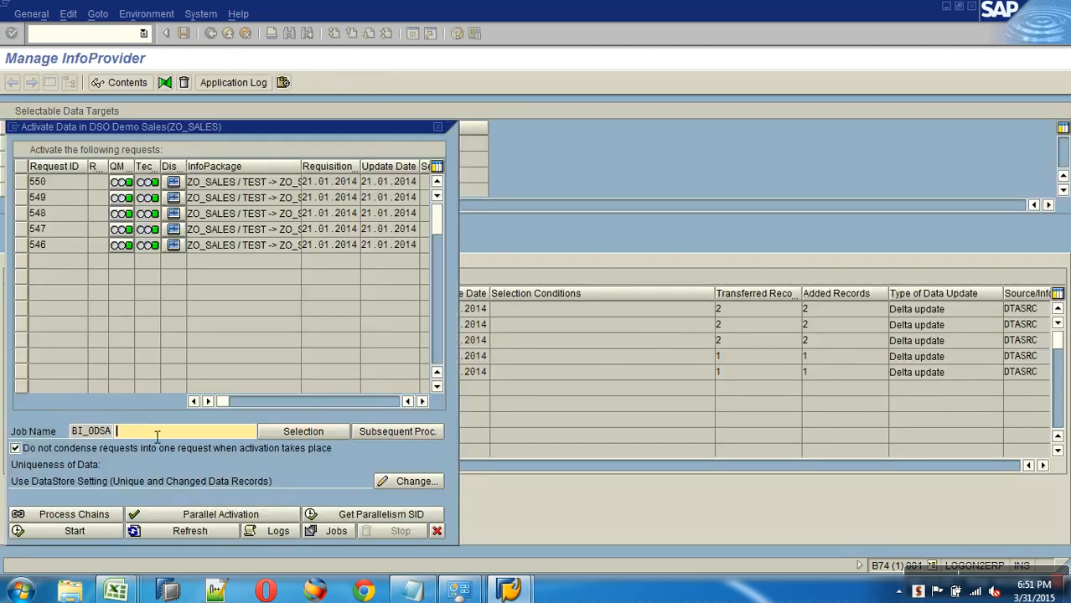
pyautogui.click(93, 527)
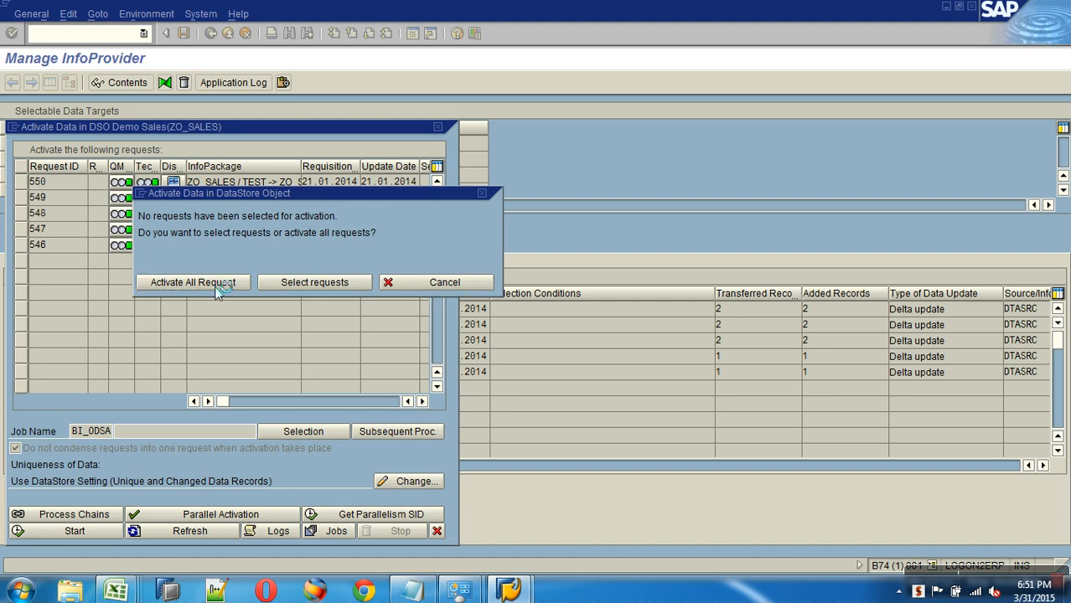
pyautogui.click(193, 283)
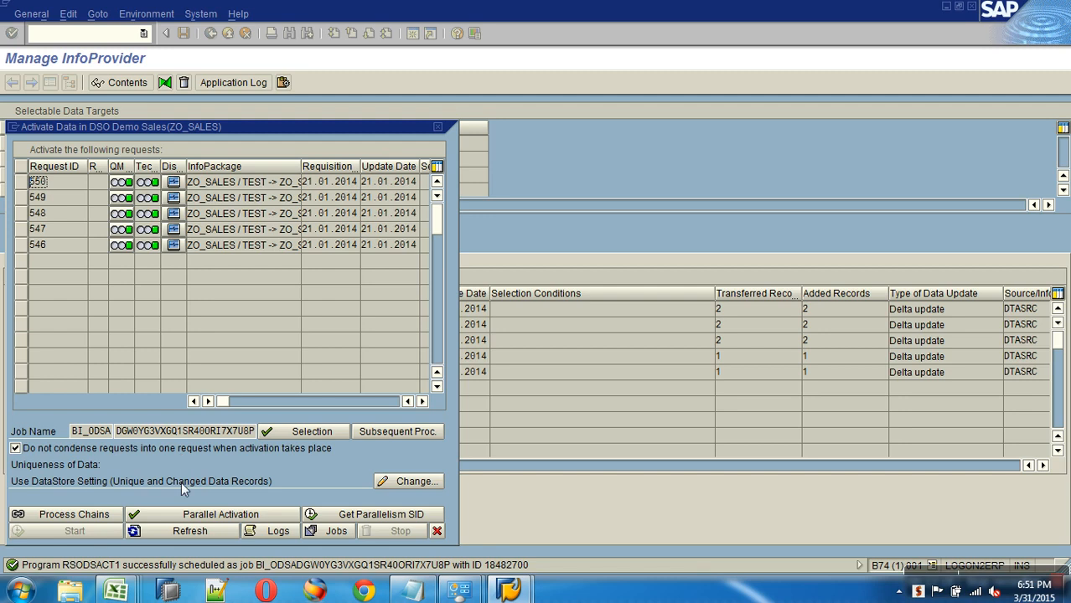
pyautogui.click(182, 532)
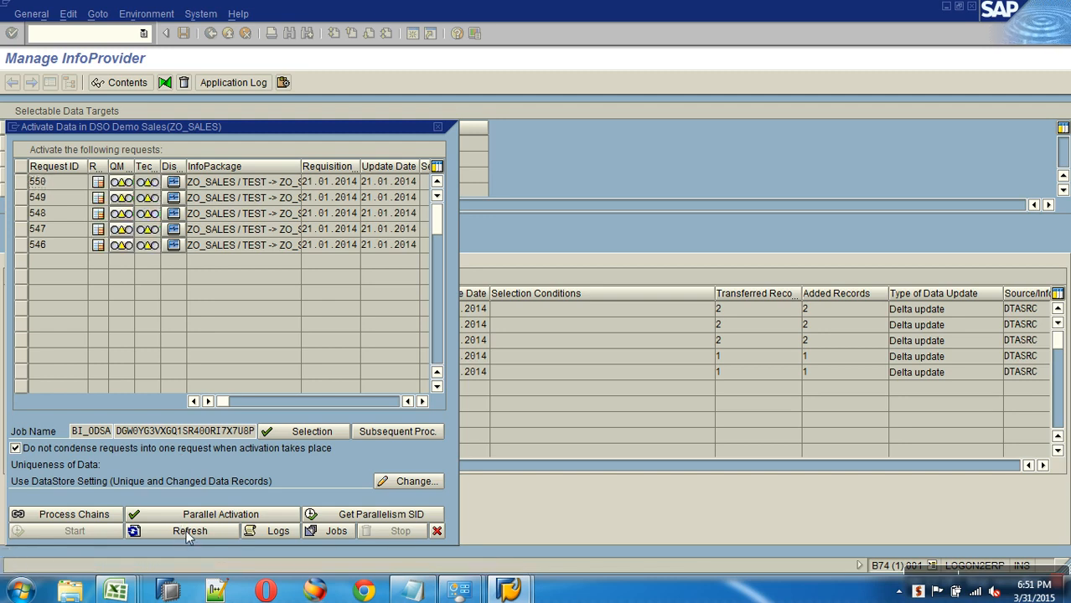
pyautogui.click(194, 533)
pyautogui.click(209, 536)
pyautogui.click(215, 528)
pyautogui.click(216, 528)
pyautogui.click(437, 532)
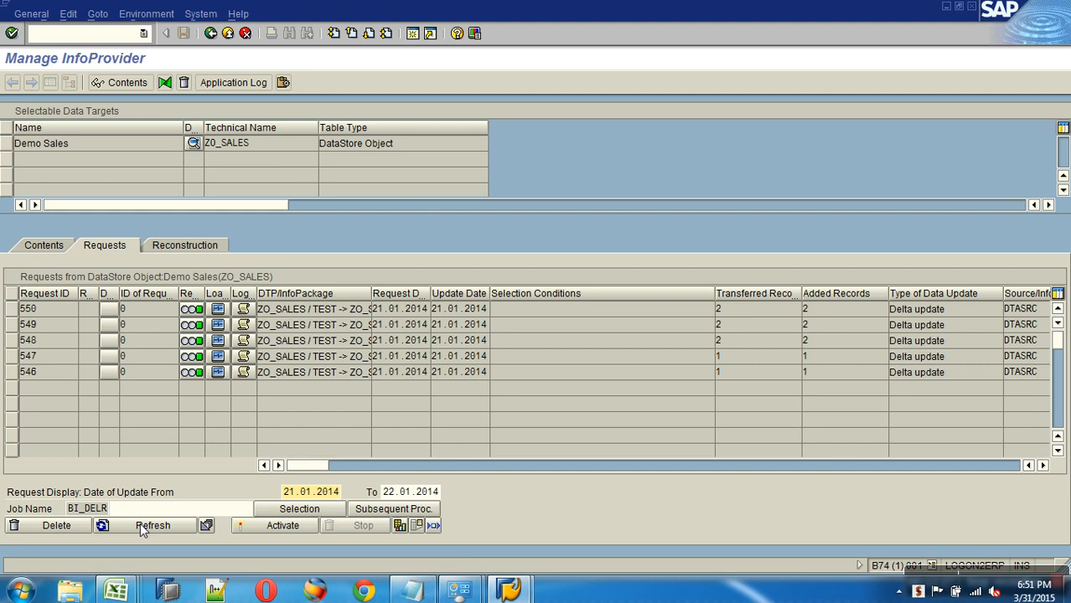
# Execute the first ZO_SALES -> ZC_SALES data transfer process under Data Mart one, and display and refresh its request monitor
pyautogui.click(211, 32)
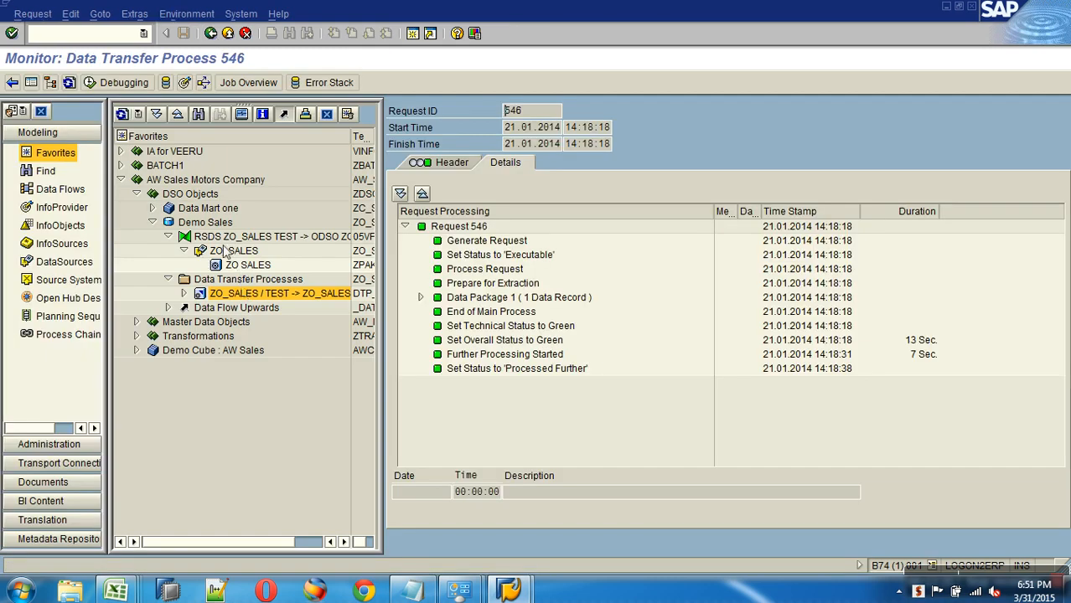
pyautogui.click(152, 207)
pyautogui.click(168, 236)
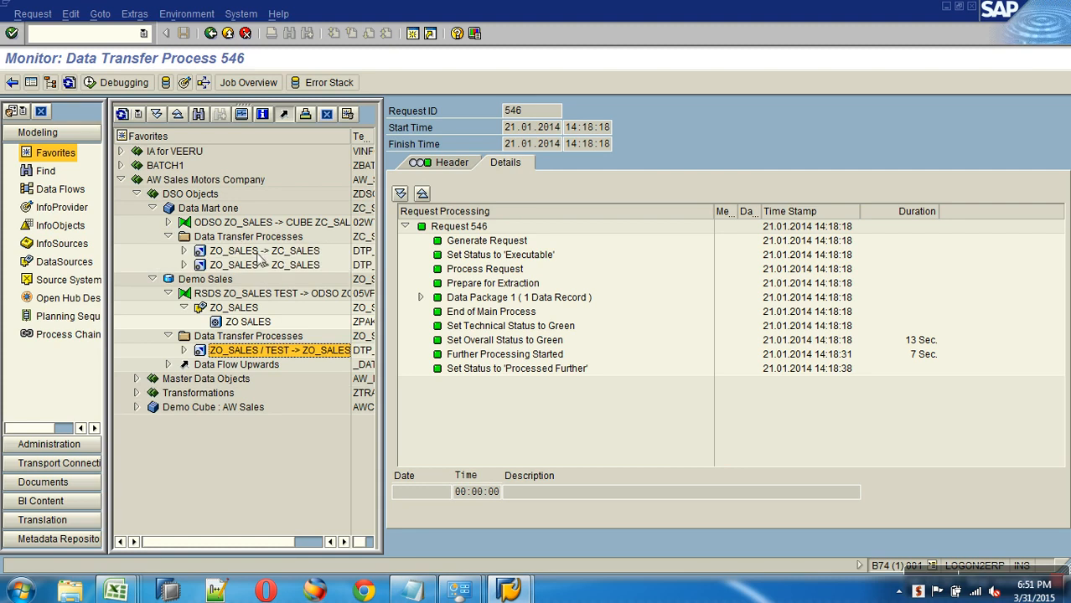
pyautogui.click(267, 252)
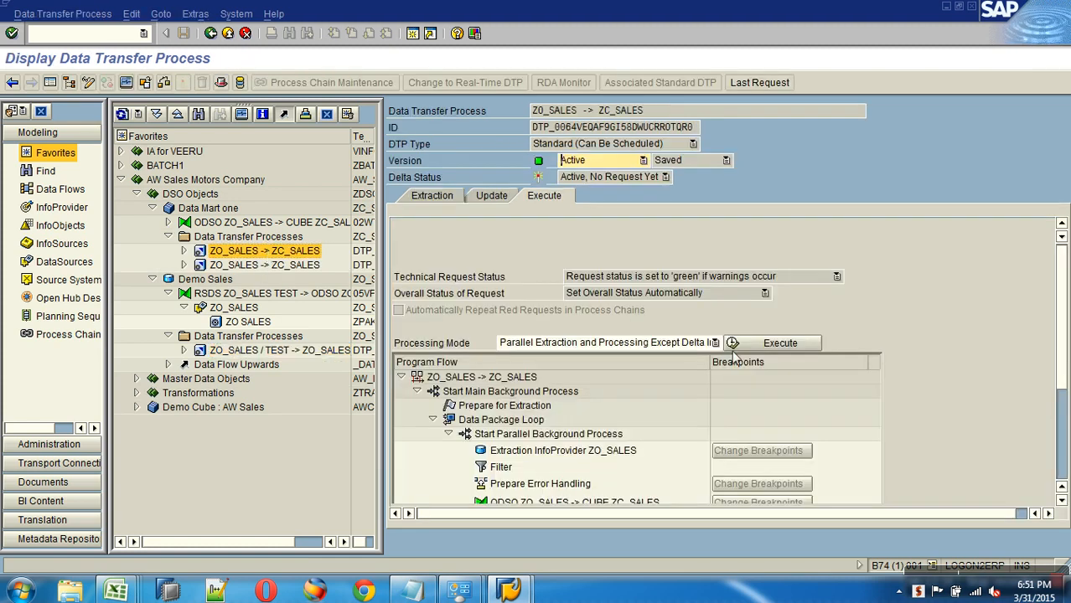
pyautogui.click(776, 343)
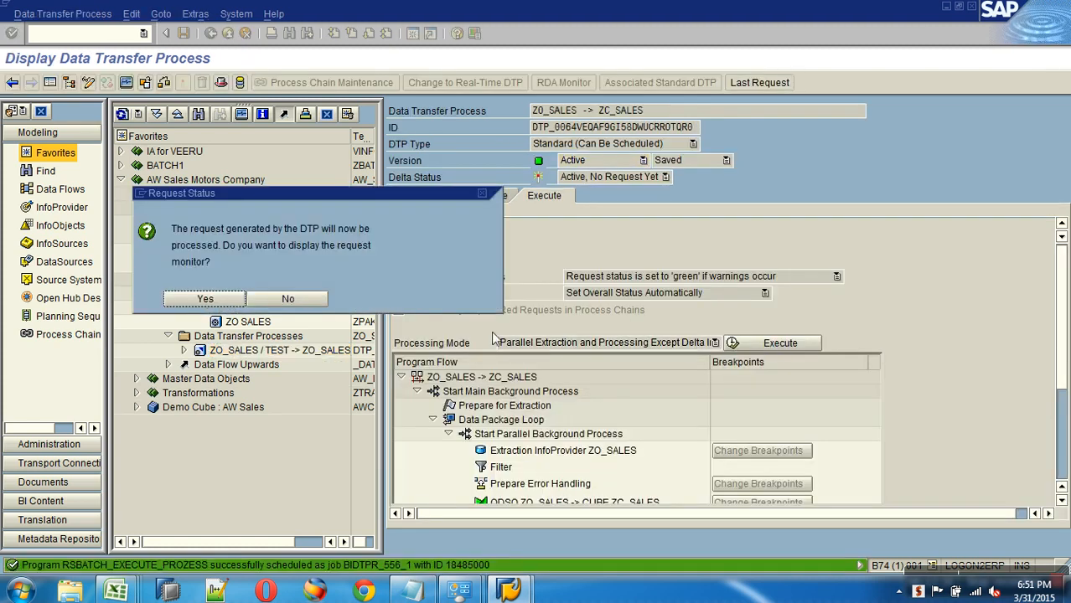
pyautogui.click(228, 299)
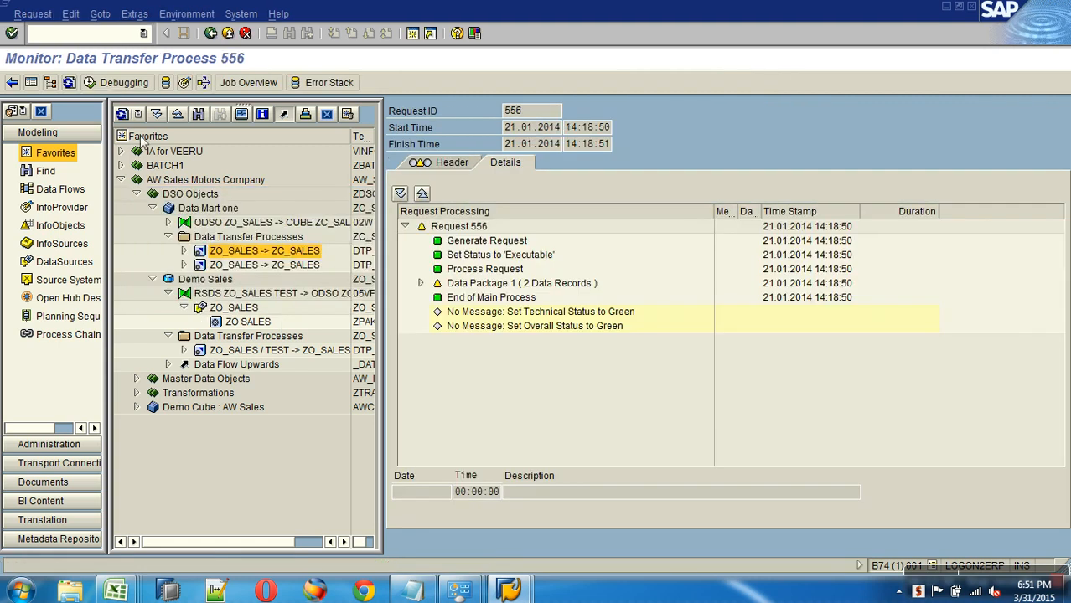
pyautogui.click(69, 83)
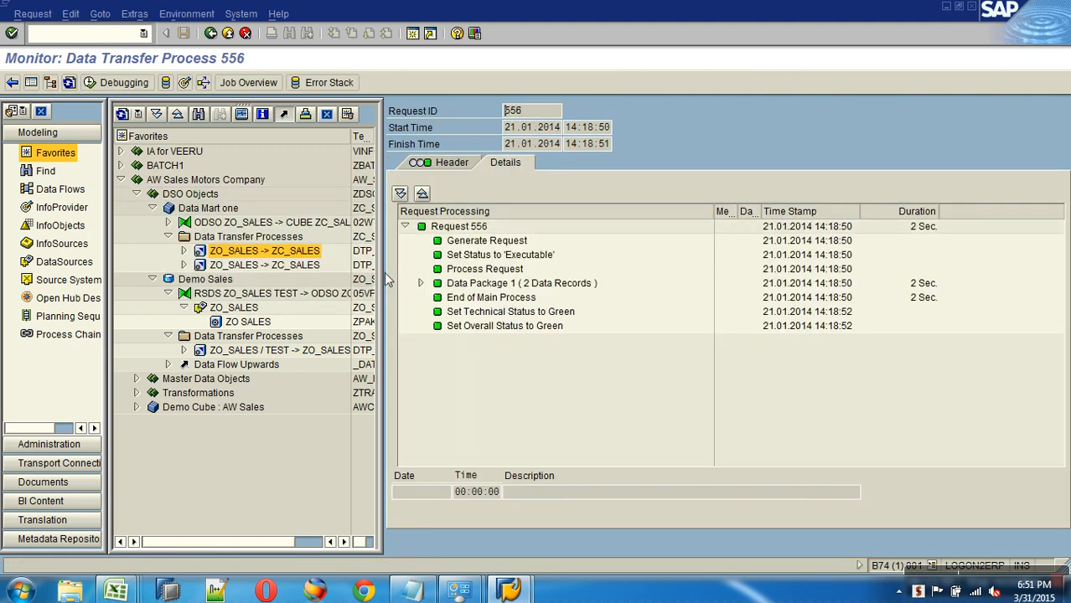
# Display the extraction settings of the existing data transfer process ZO_SALES / TEST -> ZO_SALES under Demo Sales
pyautogui.click(227, 34)
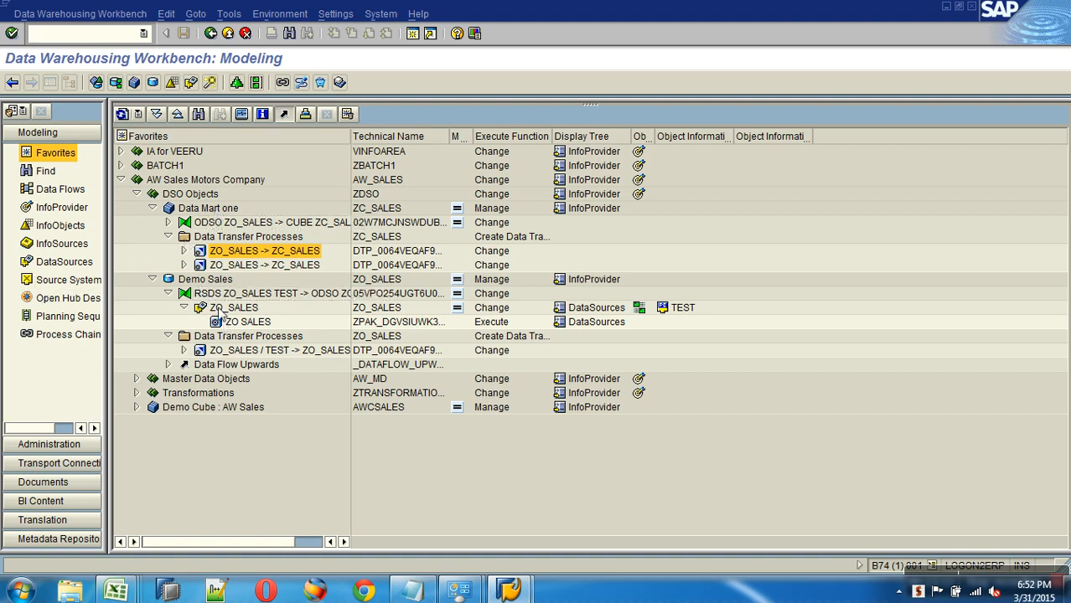
pyautogui.doubleClick(225, 352)
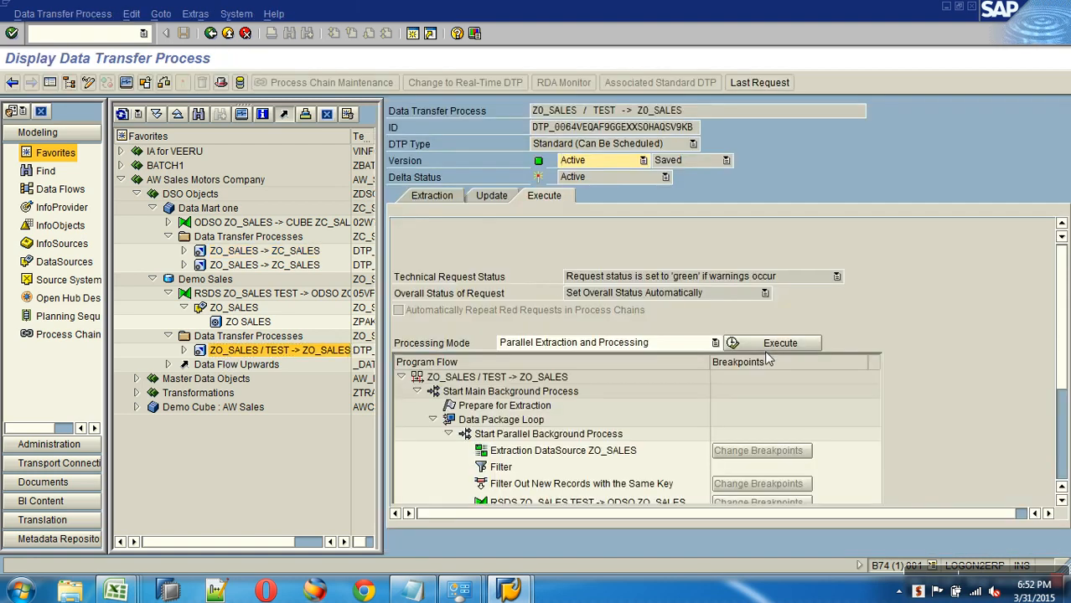
pyautogui.click(431, 197)
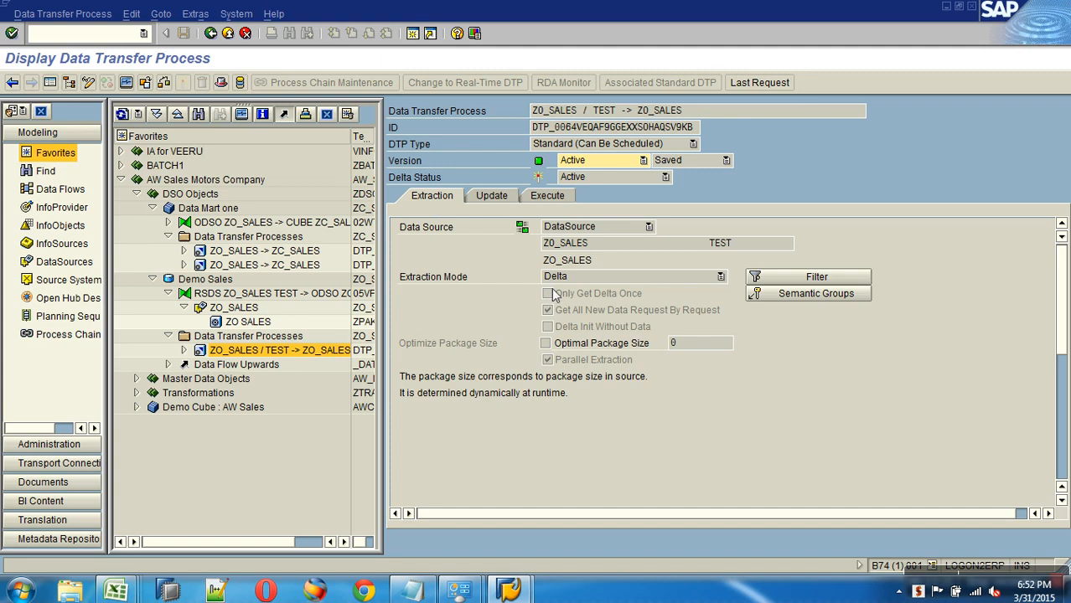
# Create a standard data transfer process ZO_SALES / TEST -> ZO_SALES under Demo Sales, set its extraction mode to Full, and activate it
pyautogui.rightClick(285, 336)
pyautogui.click(306, 345)
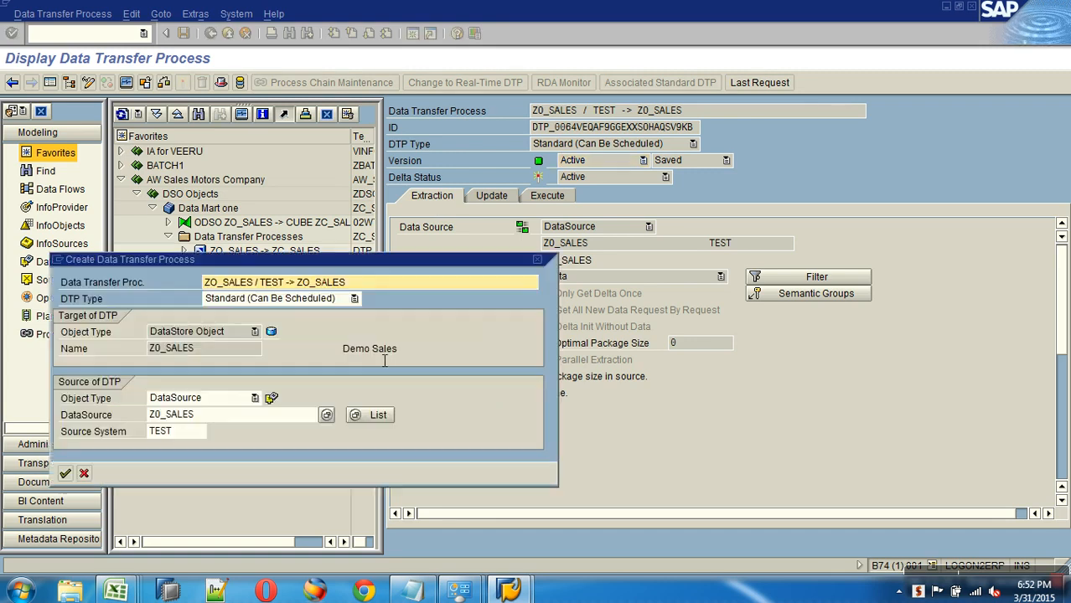
pyautogui.click(65, 474)
pyautogui.click(574, 276)
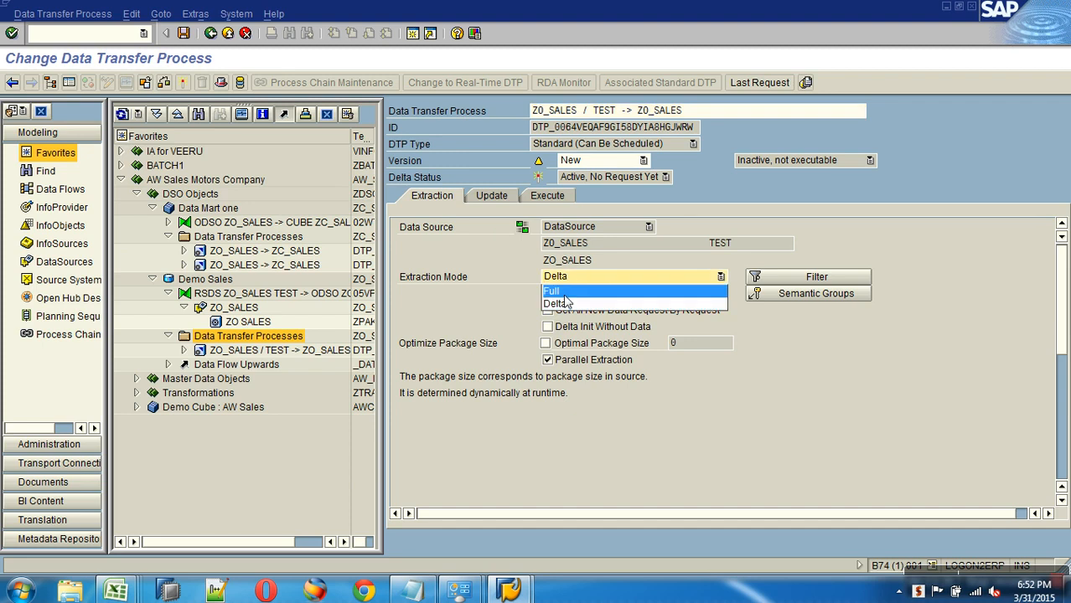
pyautogui.click(578, 291)
pyautogui.click(161, 83)
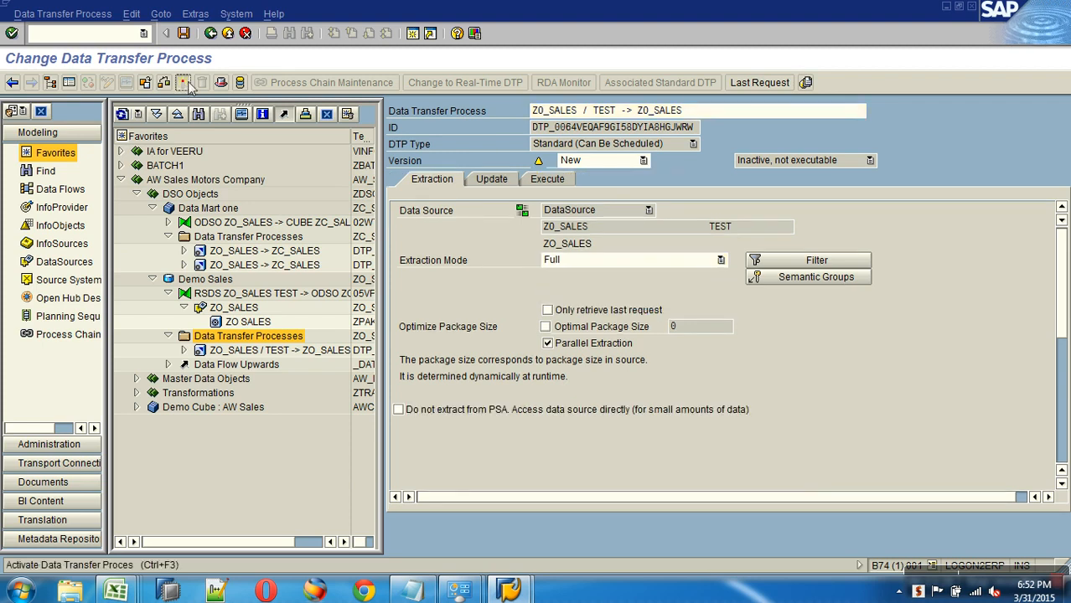
pyautogui.click(547, 179)
pyautogui.click(433, 180)
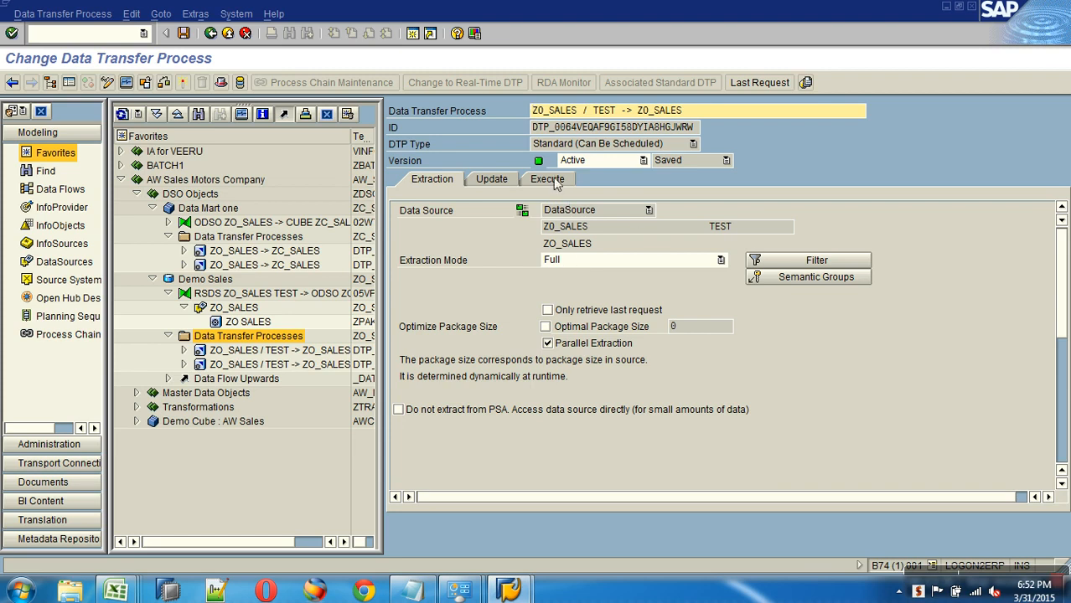
# Execute the new full data transfer process ZO_SALES / TEST -> ZO_SALES and display its request monitor
pyautogui.click(548, 181)
pyautogui.click(756, 329)
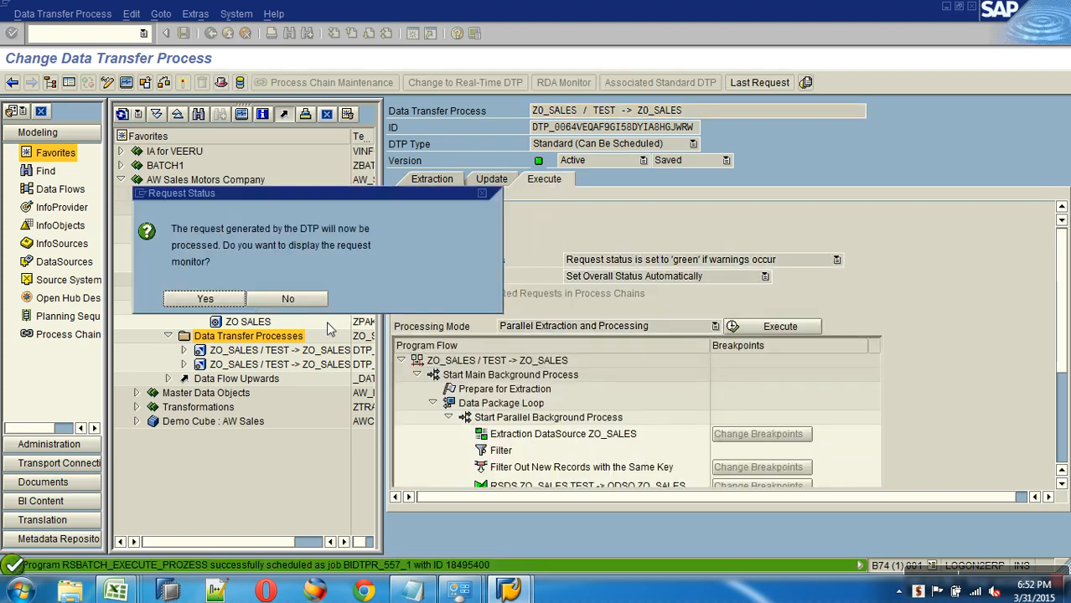
pyautogui.click(211, 303)
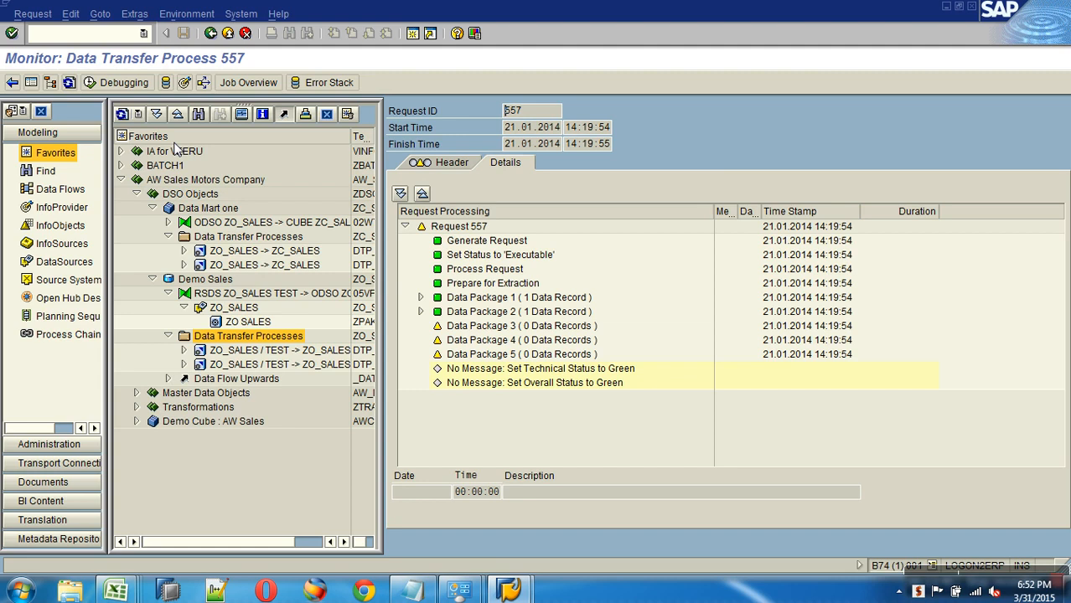
# Open the management of Demo Sales, refresh its requests, and display and refresh the monitor for request 557
pyautogui.rightClick(216, 281)
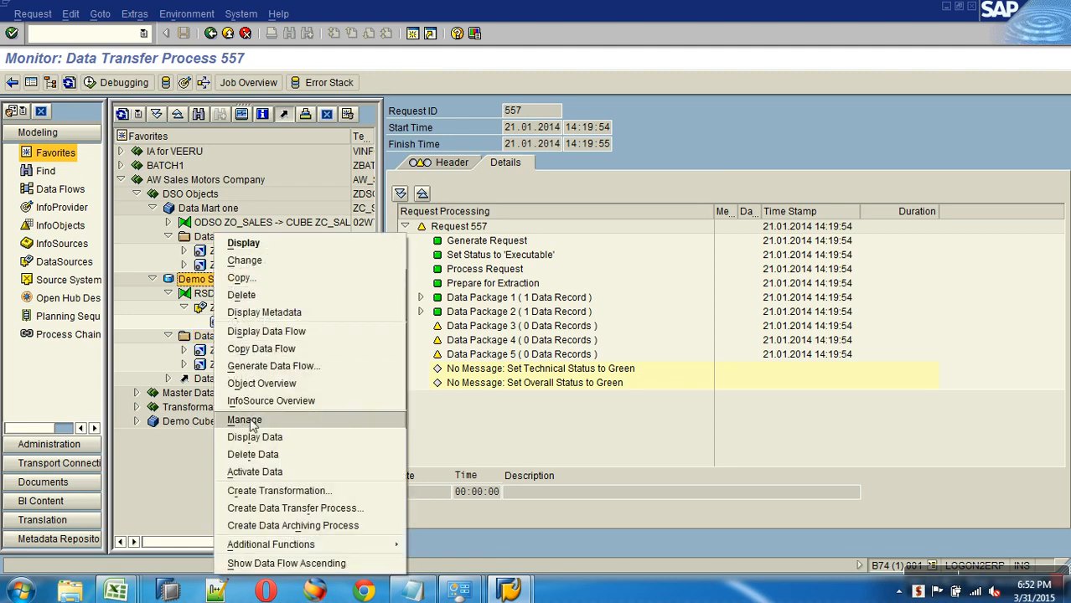
pyautogui.click(253, 425)
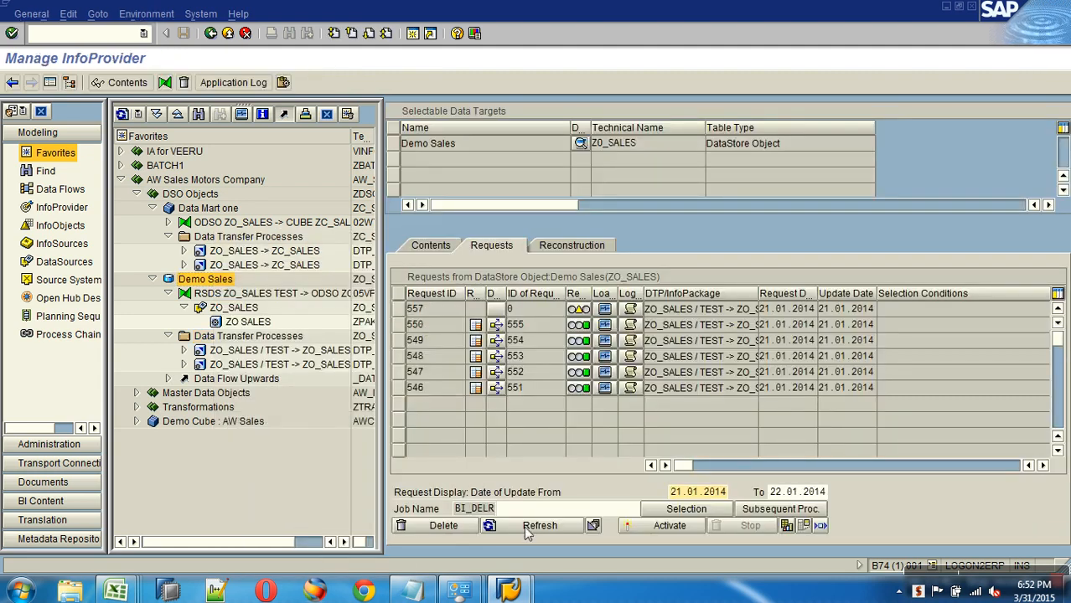
pyautogui.click(524, 527)
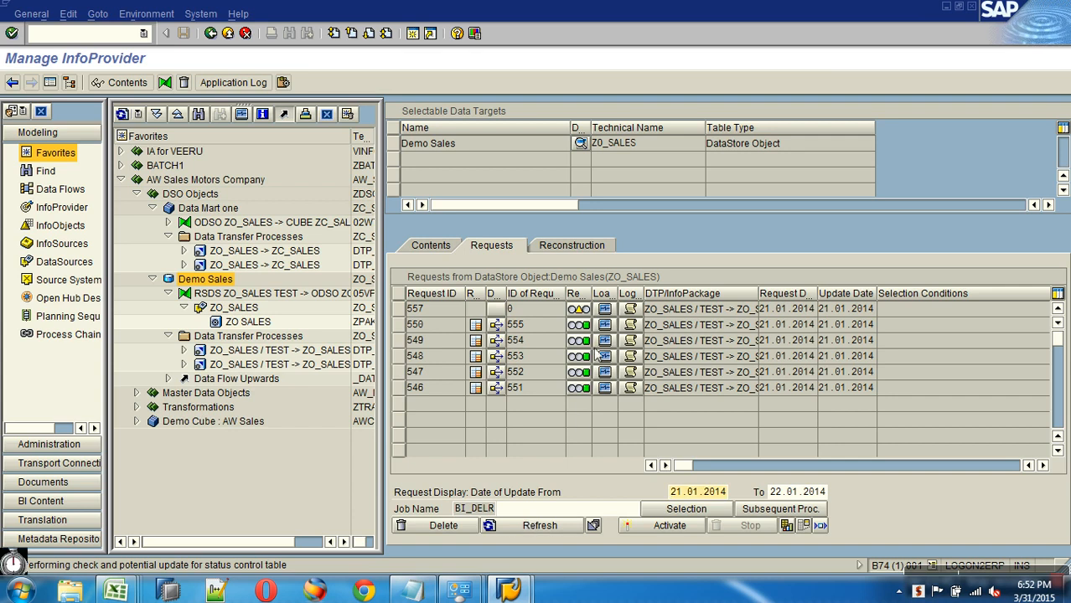
pyautogui.click(605, 308)
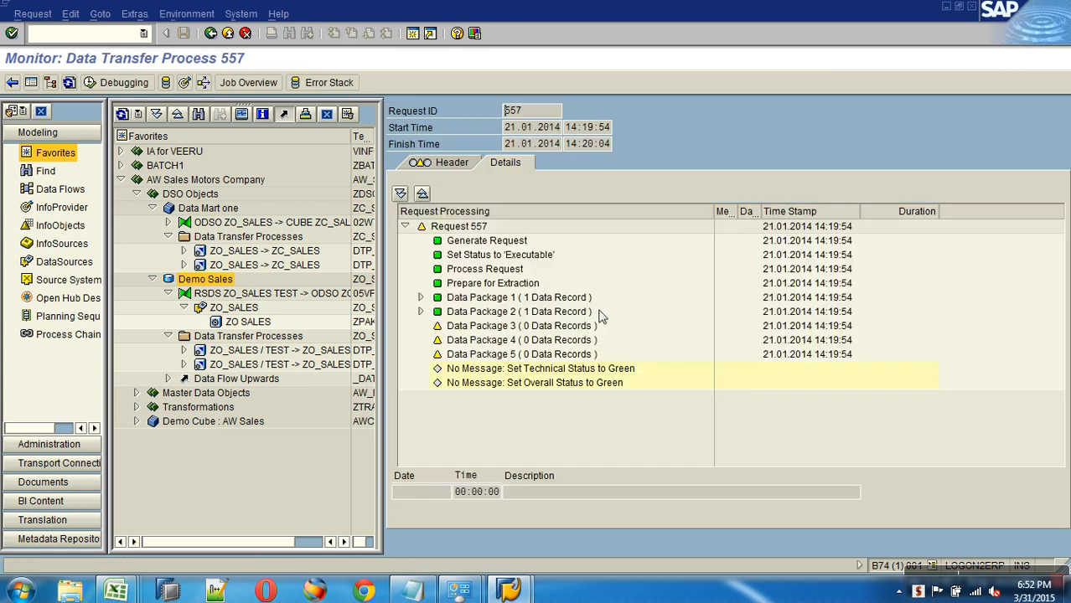
pyautogui.click(69, 83)
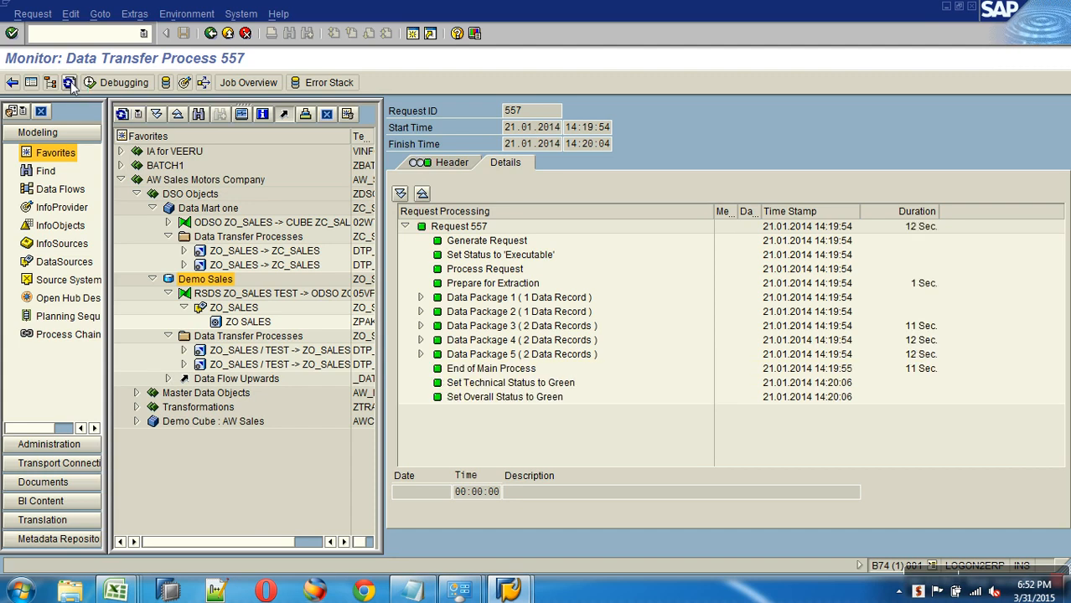
# Activate request 557 in the Demo Sales DSO without condensing requests, refresh the status, close the activation dialog, and refresh the request list
pyautogui.click(184, 83)
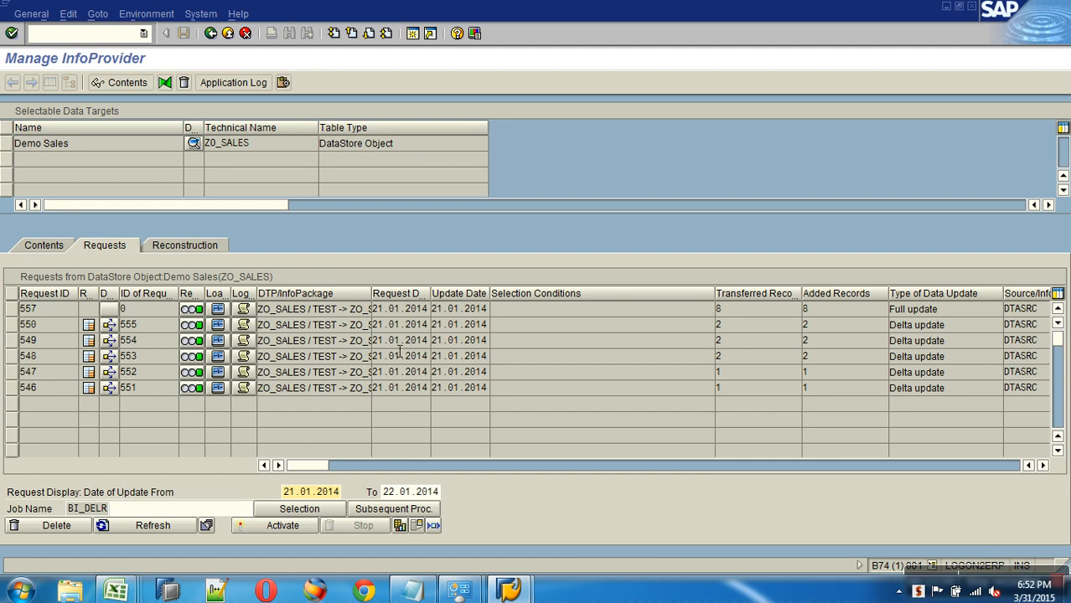
pyautogui.click(12, 310)
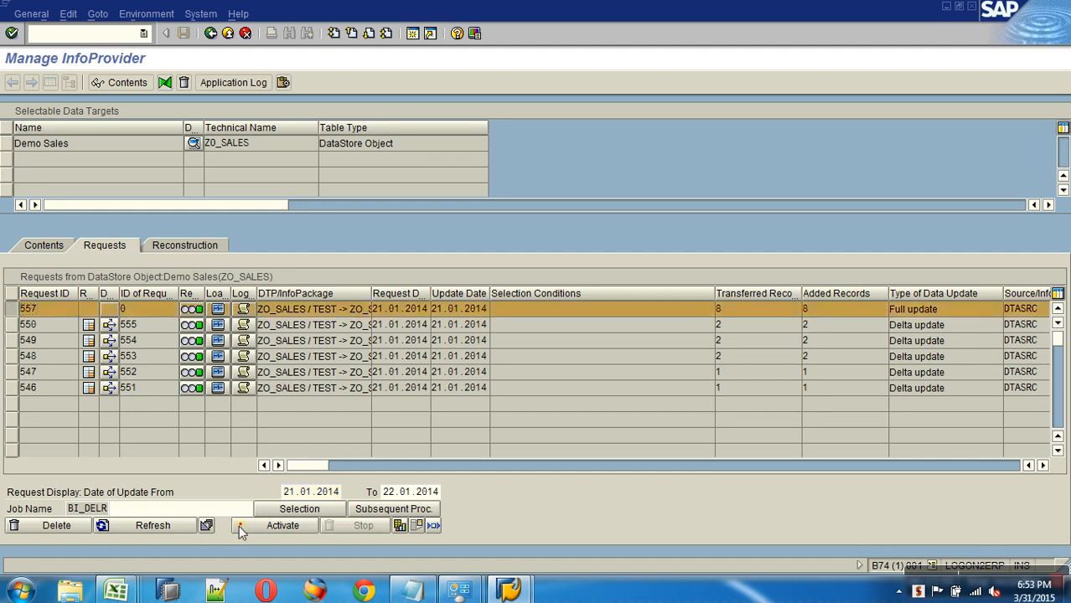
pyautogui.click(240, 530)
pyautogui.click(24, 185)
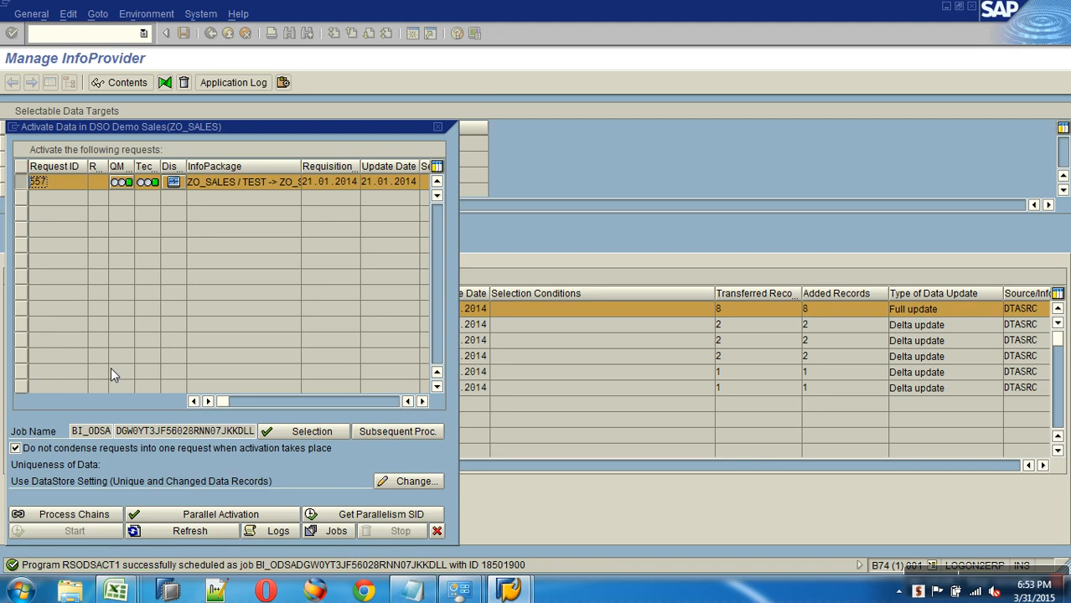
pyautogui.click(157, 533)
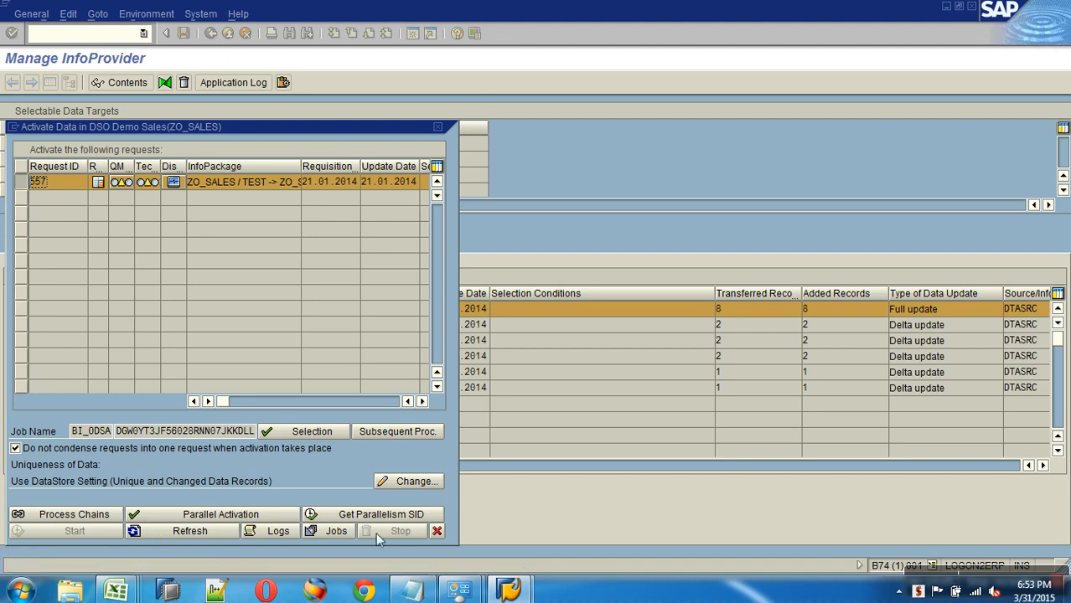
pyautogui.click(224, 530)
pyautogui.click(213, 529)
pyautogui.click(226, 534)
pyautogui.click(225, 533)
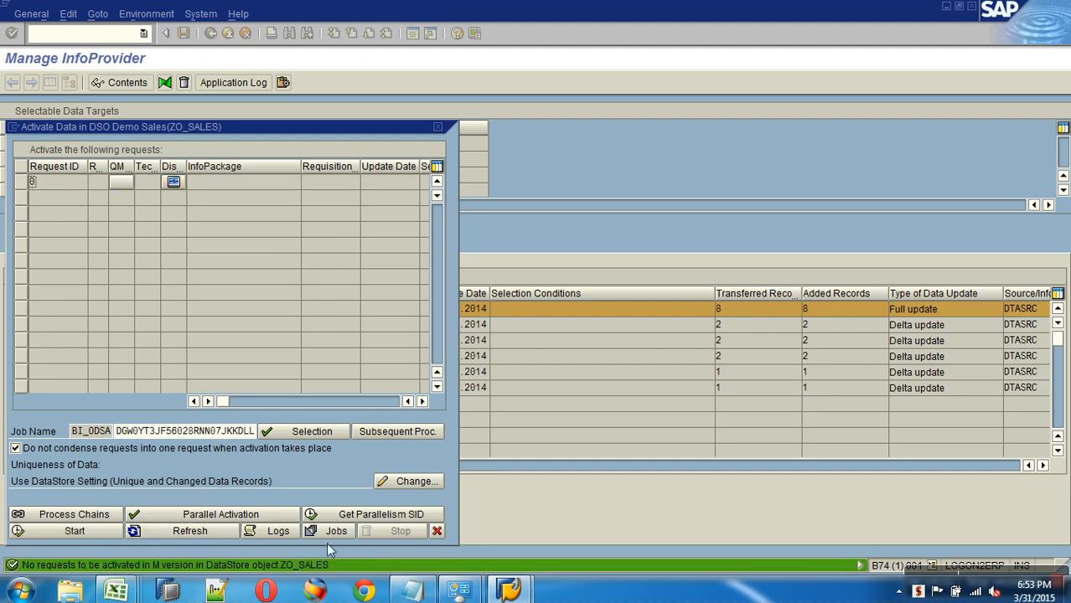
pyautogui.click(437, 532)
pyautogui.click(149, 525)
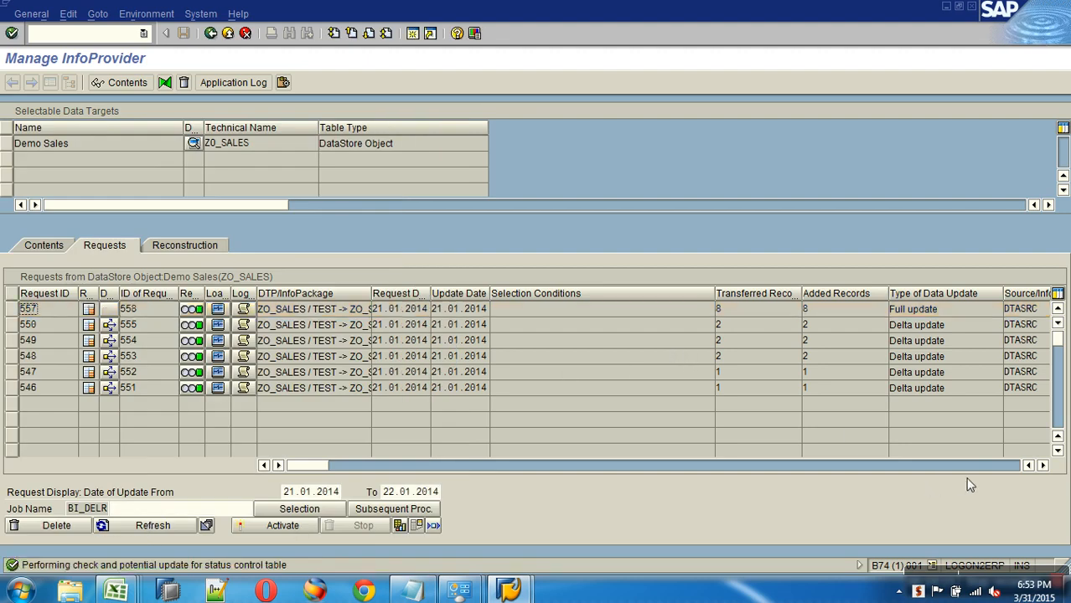
# Display the Demo Sales change log entries filtered by request 557's generated PSA request number, and return to the request monitor
pyautogui.click(997, 467)
pyautogui.click(1028, 465)
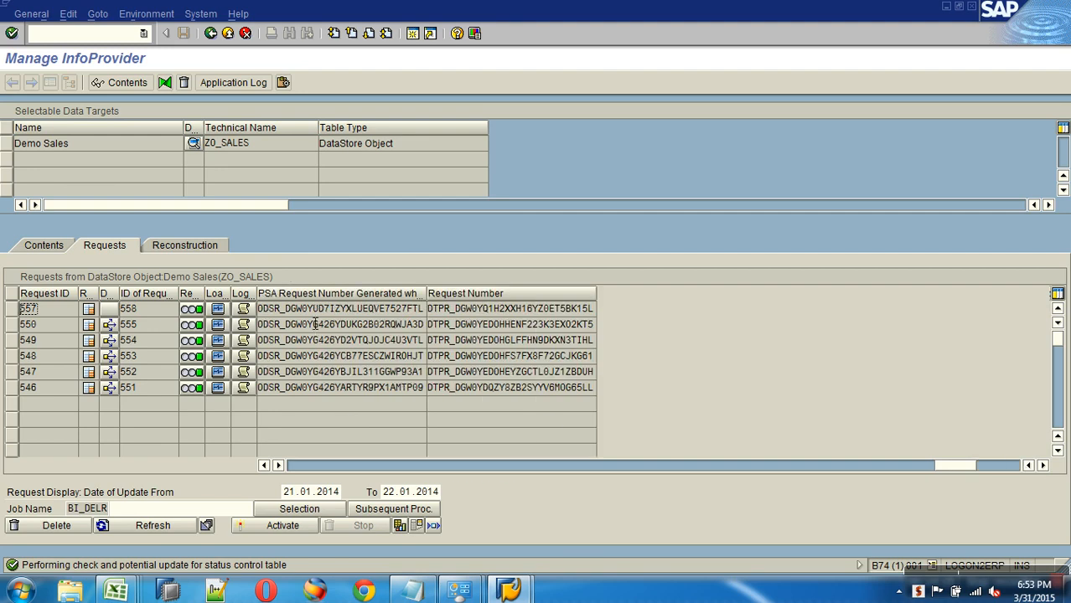
pyautogui.moveTo(258, 309); pyautogui.dragTo(428, 311)
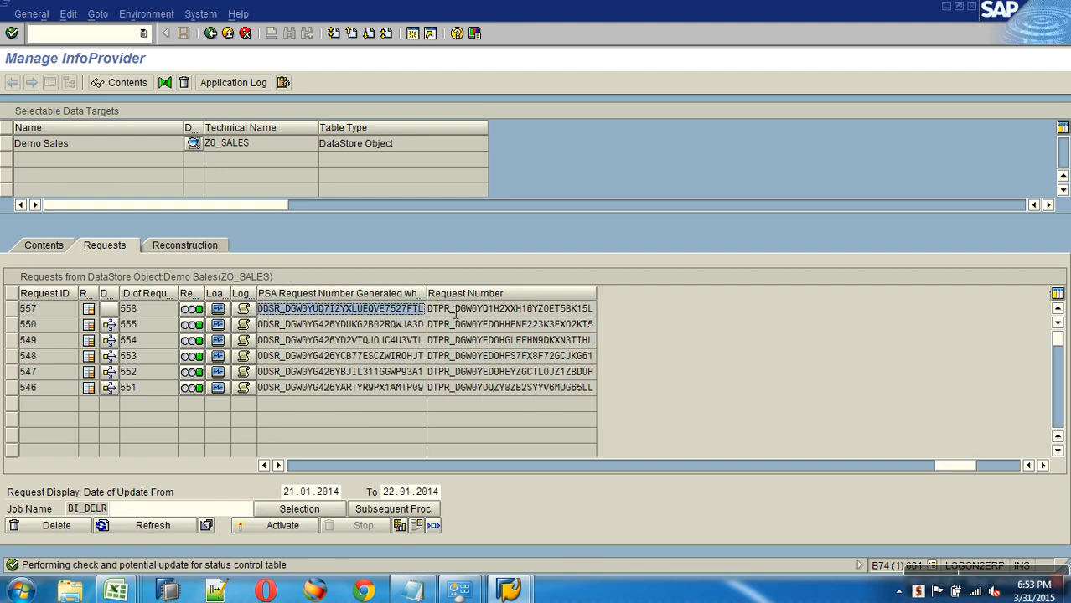
pyautogui.click(37, 251)
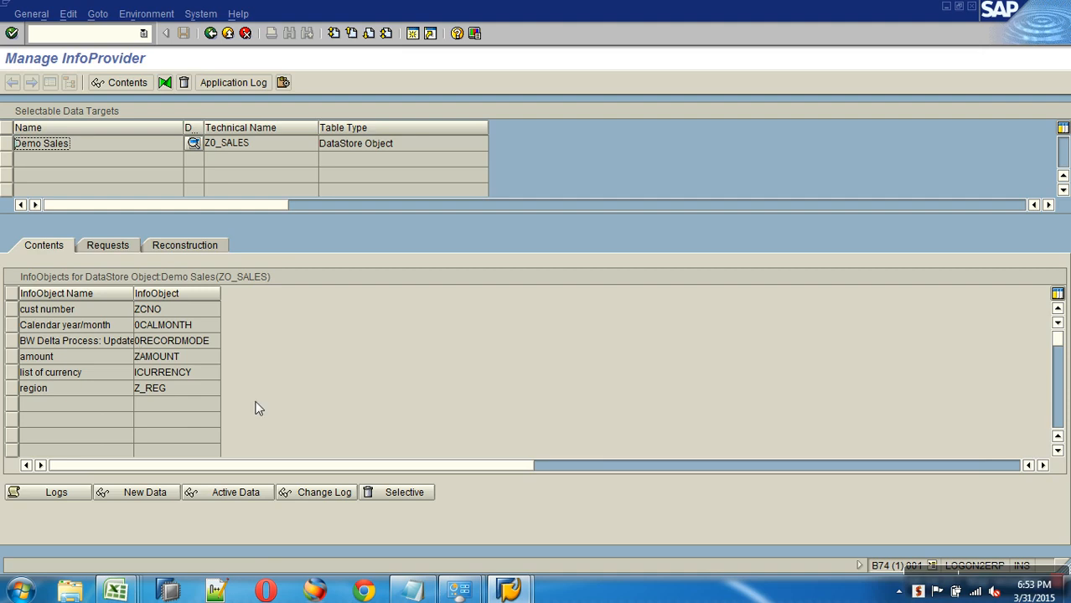
pyautogui.click(351, 494)
pyautogui.write('ODSR_DGW9YUD7IZYXLUEQVE7527FTL')
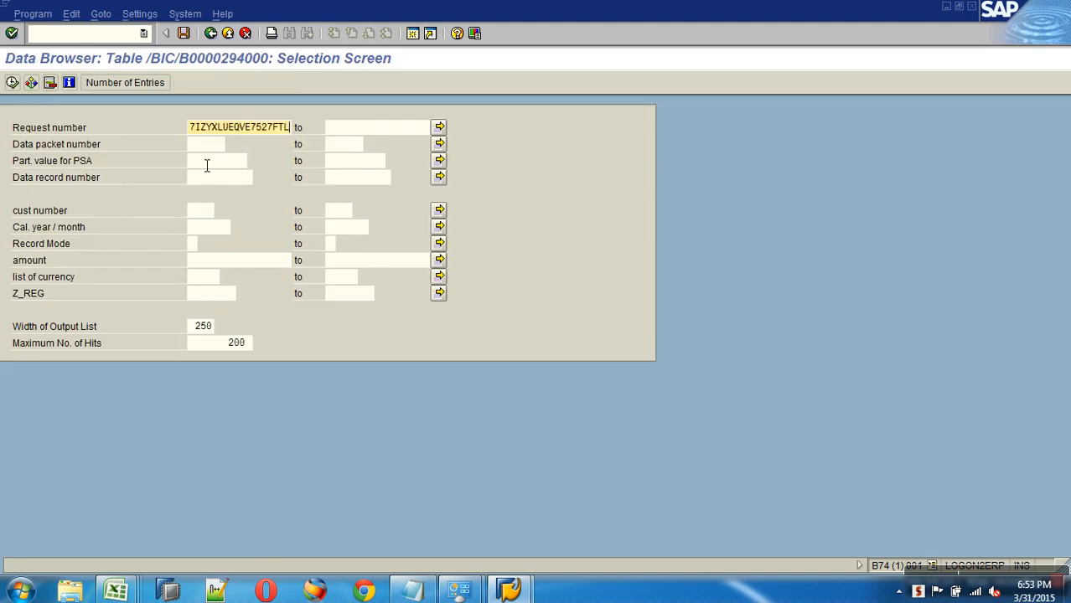
pyautogui.press('F8')
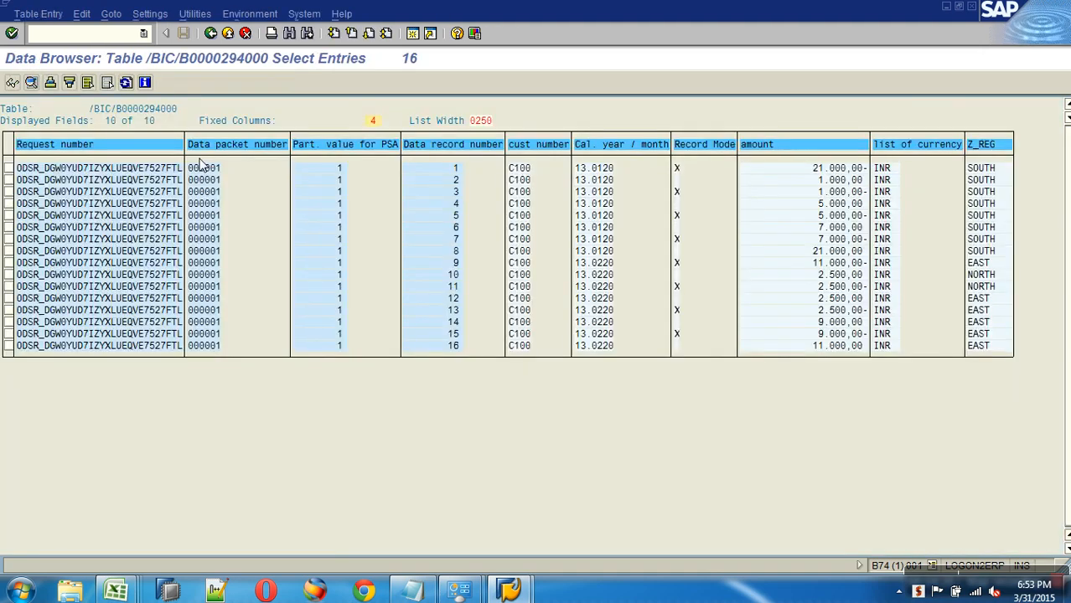
pyautogui.click(210, 33)
pyautogui.click(211, 33)
pyautogui.click(210, 34)
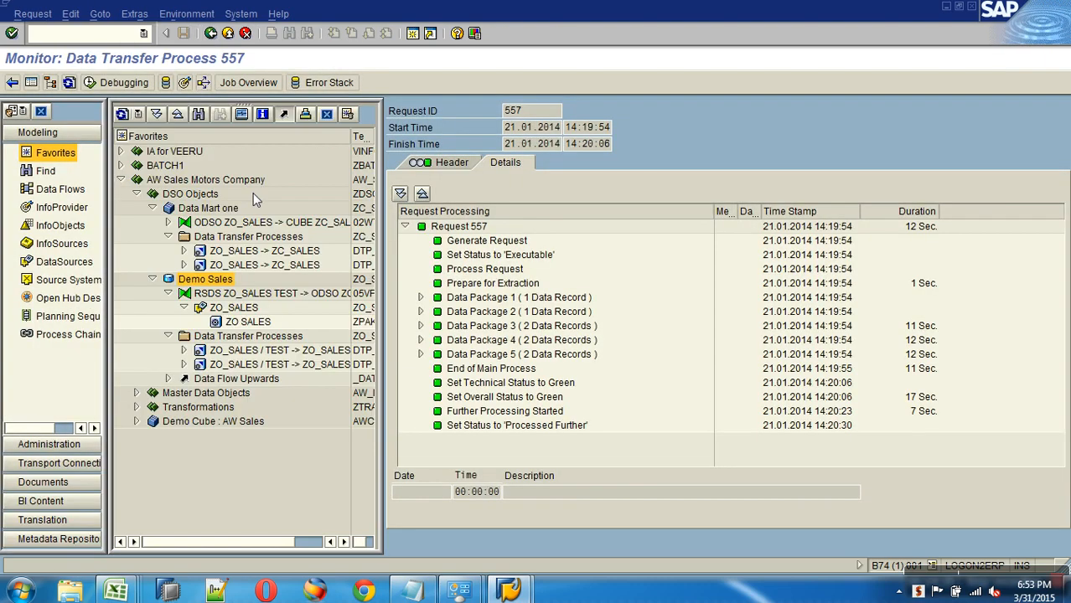
# Execute the first ZO_SALES -> ZC_SALES data transfer process under Data Mart one again, display its request monitor, and leave it
pyautogui.doubleClick(260, 251)
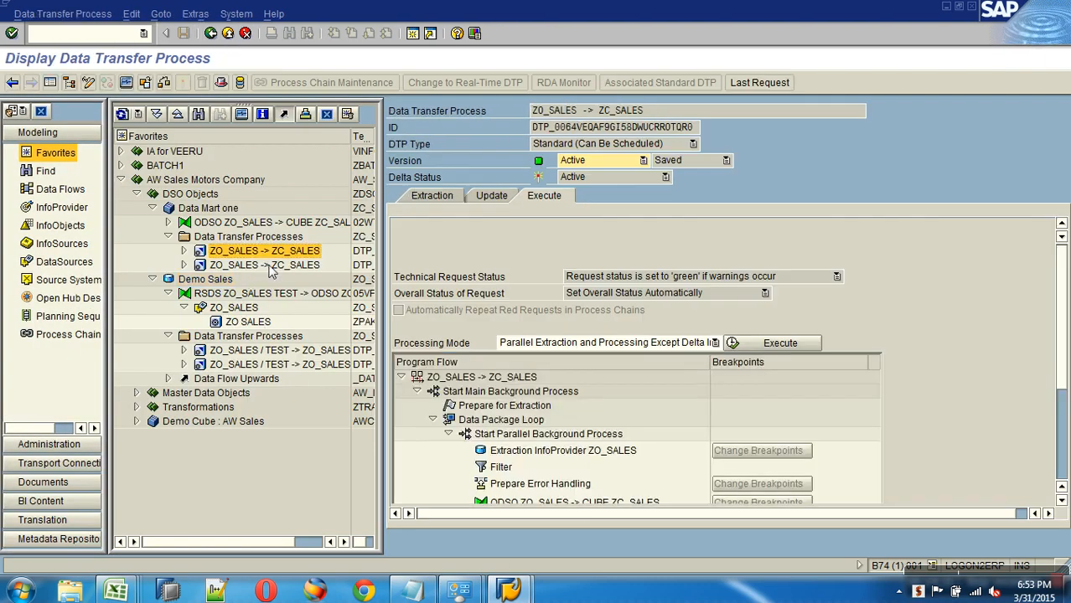
pyautogui.click(771, 346)
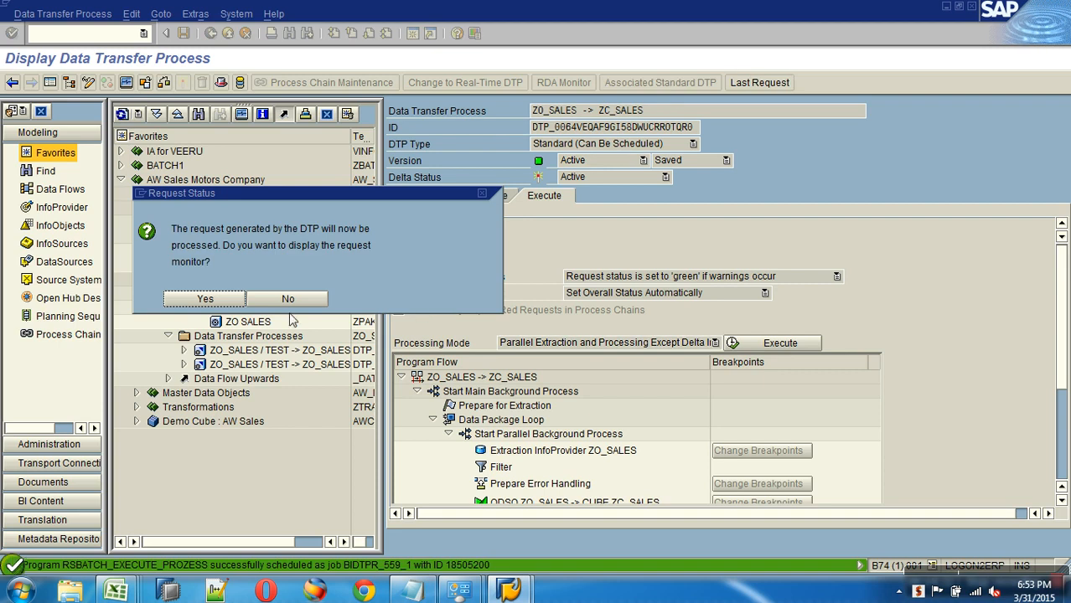
pyautogui.click(231, 300)
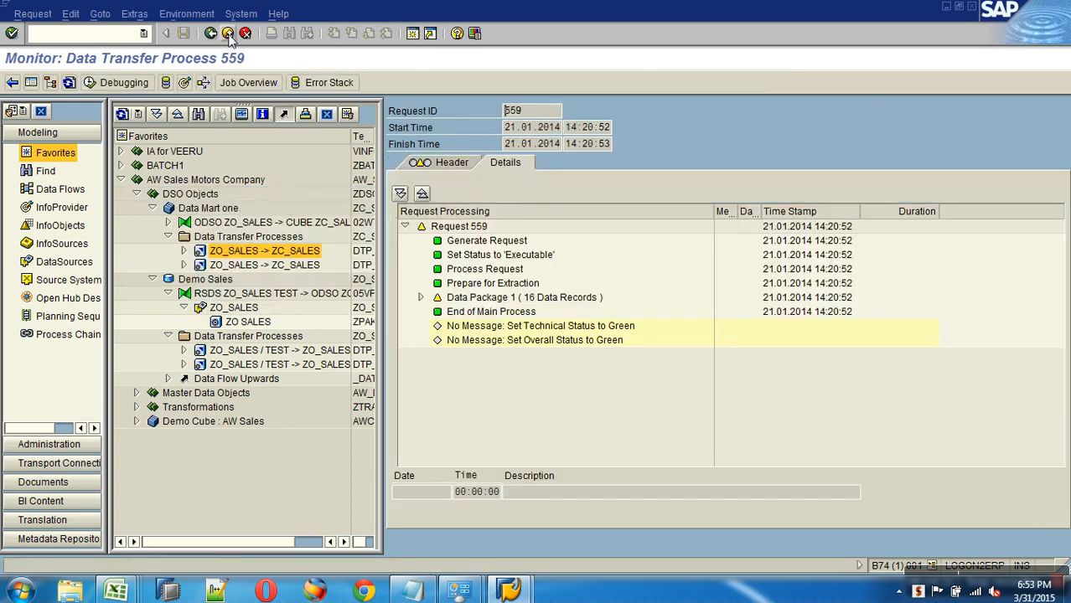
pyautogui.press('F3')
# Open the management of the Data Mart one InfoCube, refresh its request list, and return to the modeling tree
pyautogui.rightClick(208, 215)
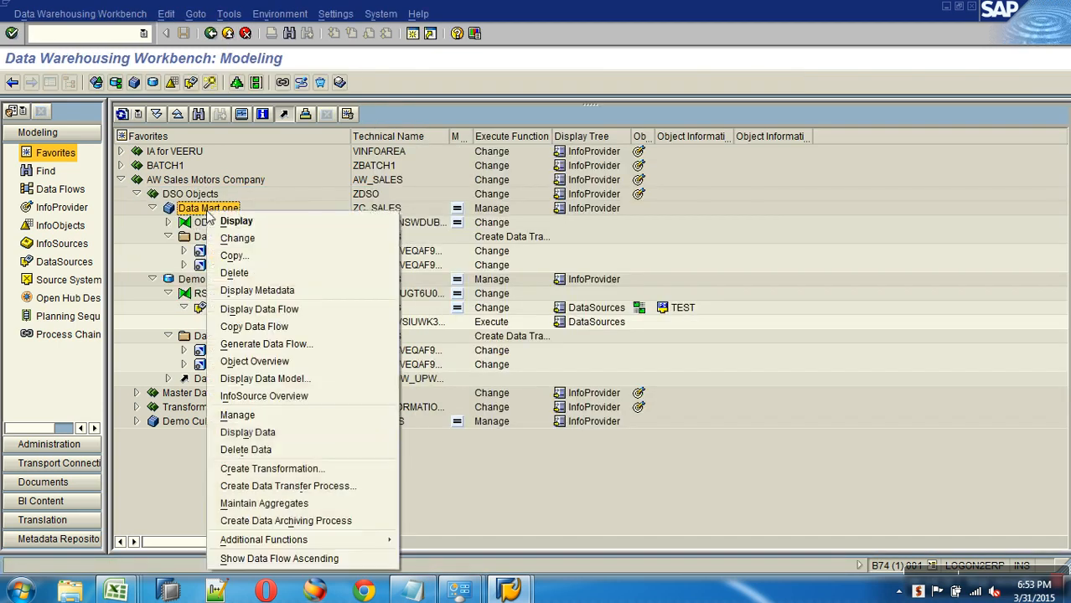
pyautogui.click(262, 412)
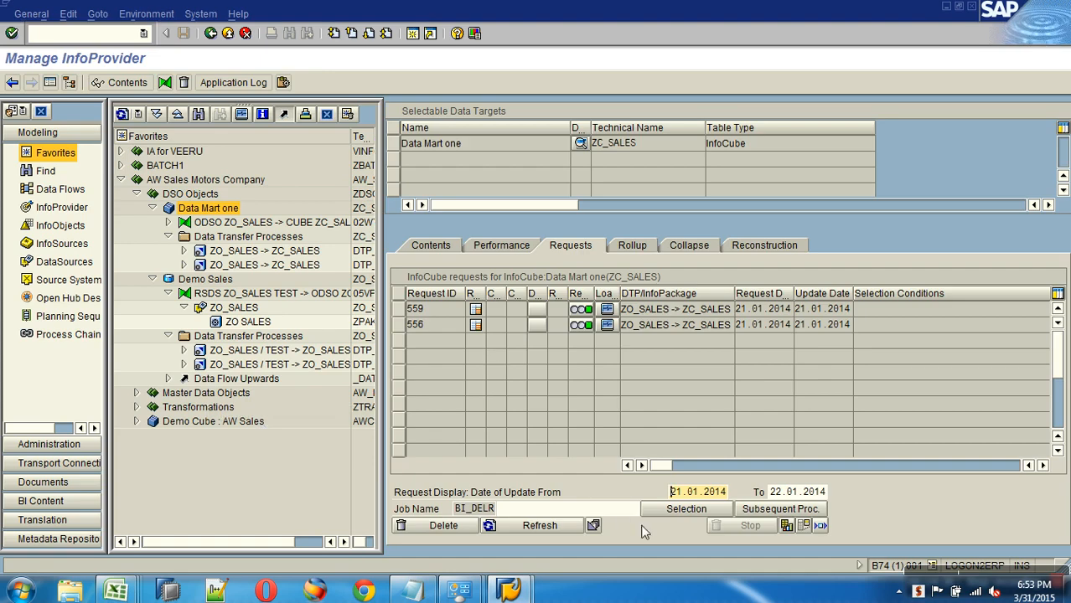
pyautogui.click(559, 526)
pyautogui.press('F3')
# Open the management of Demo Sales and examine the data mart where-used lists of requests 550 and 557
pyautogui.rightClick(206, 279)
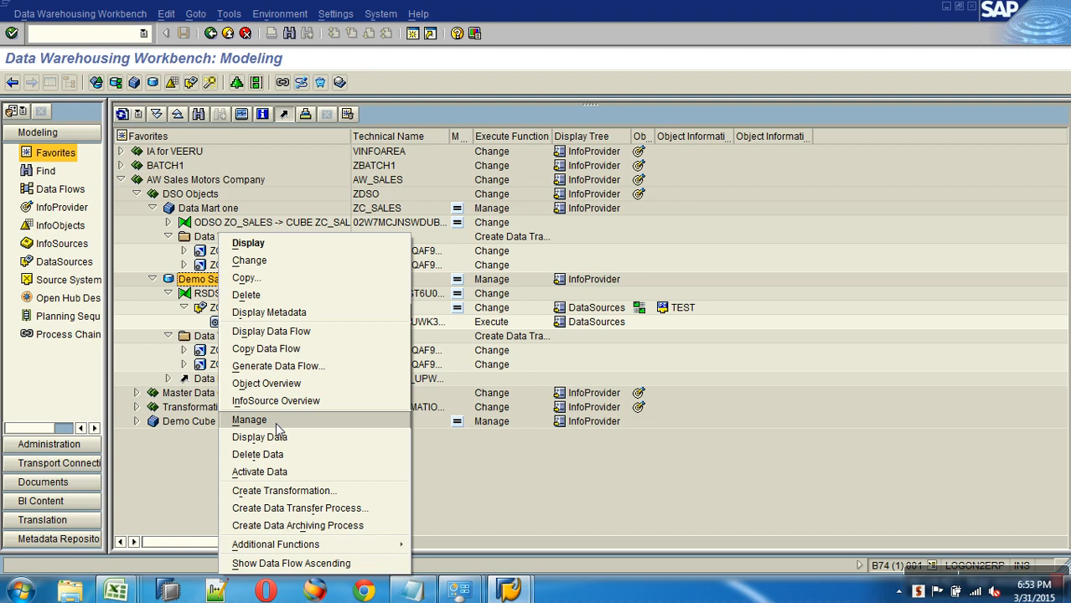
pyautogui.click(275, 423)
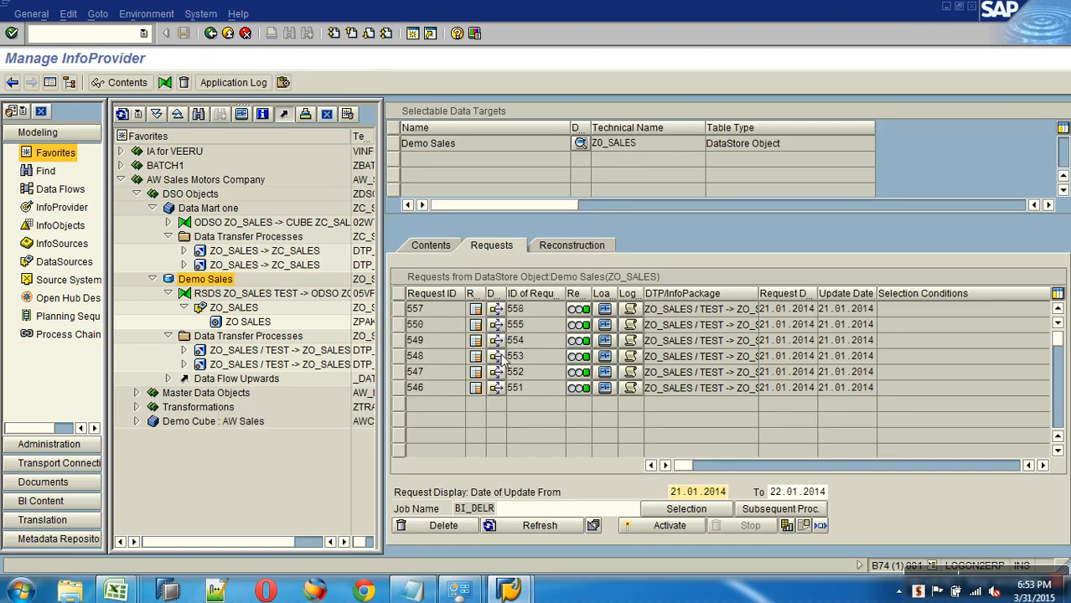
pyautogui.click(497, 325)
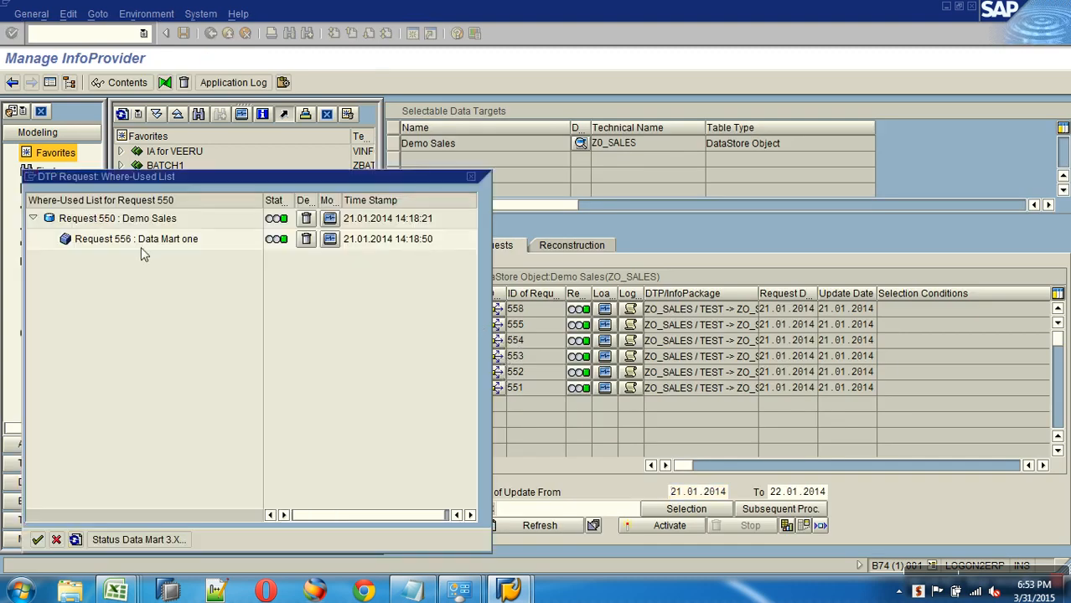
pyautogui.click(52, 538)
pyautogui.click(496, 309)
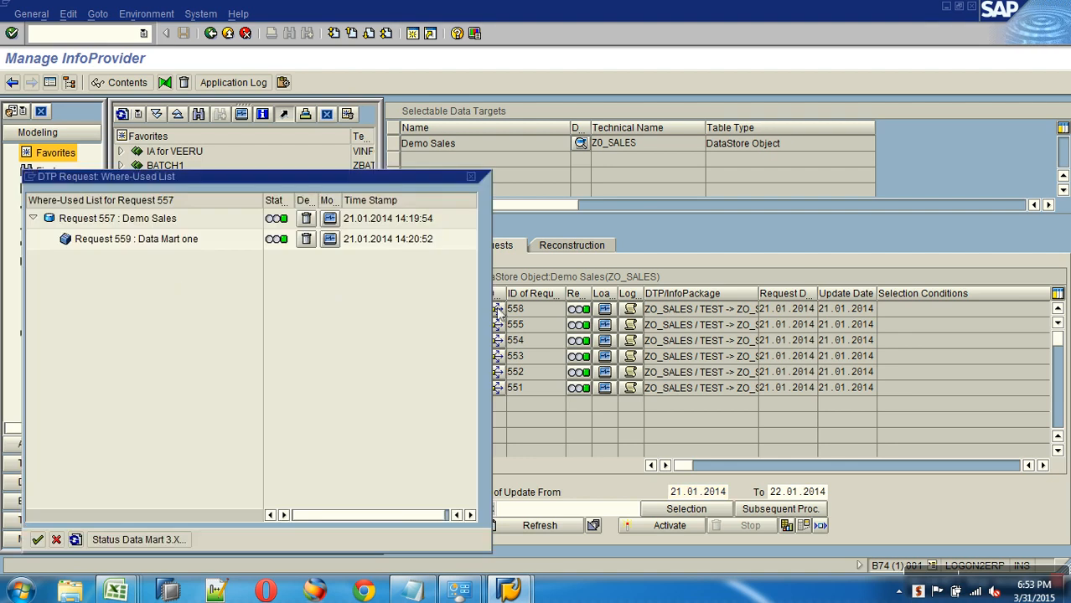
pyautogui.click(56, 540)
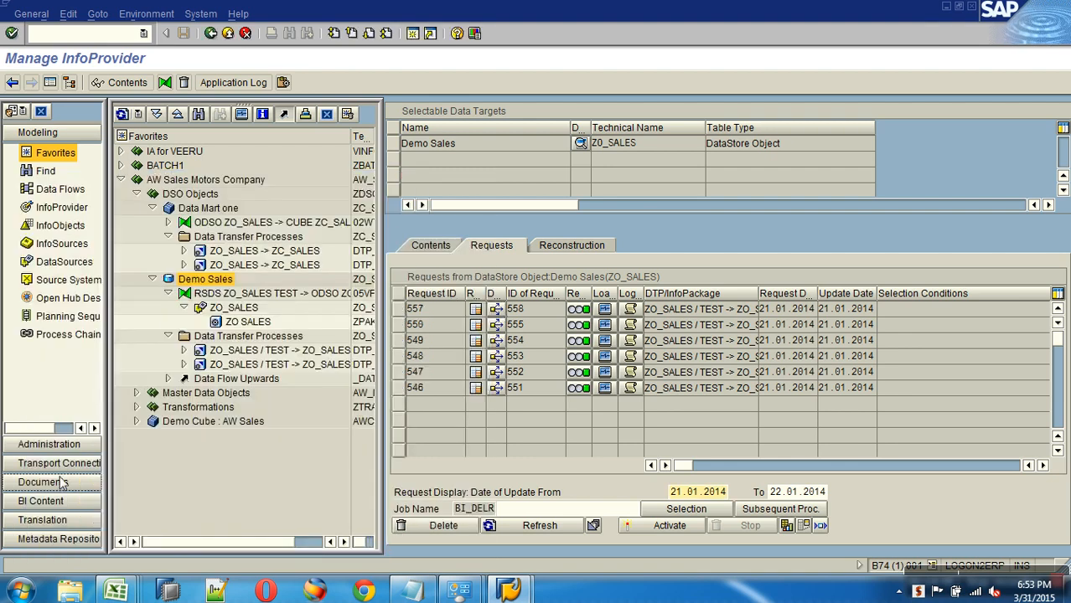
# Delete request 556 from the management of the Data Mart one InfoCube and refresh its request list
pyautogui.click(214, 209)
pyautogui.rightClick(213, 209)
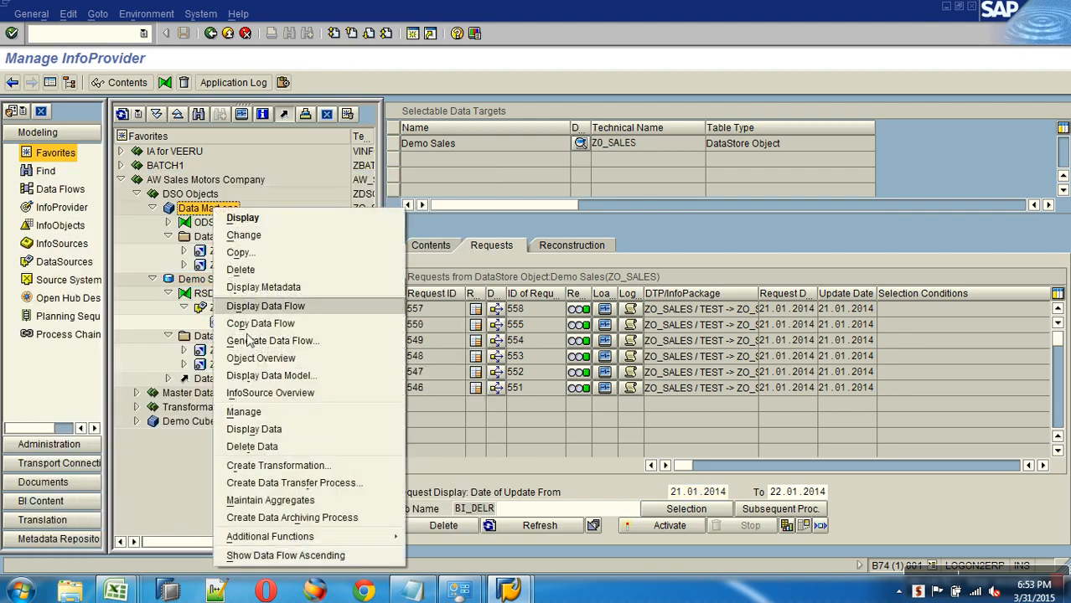
pyautogui.click(251, 412)
pyautogui.click(399, 325)
pyautogui.click(452, 526)
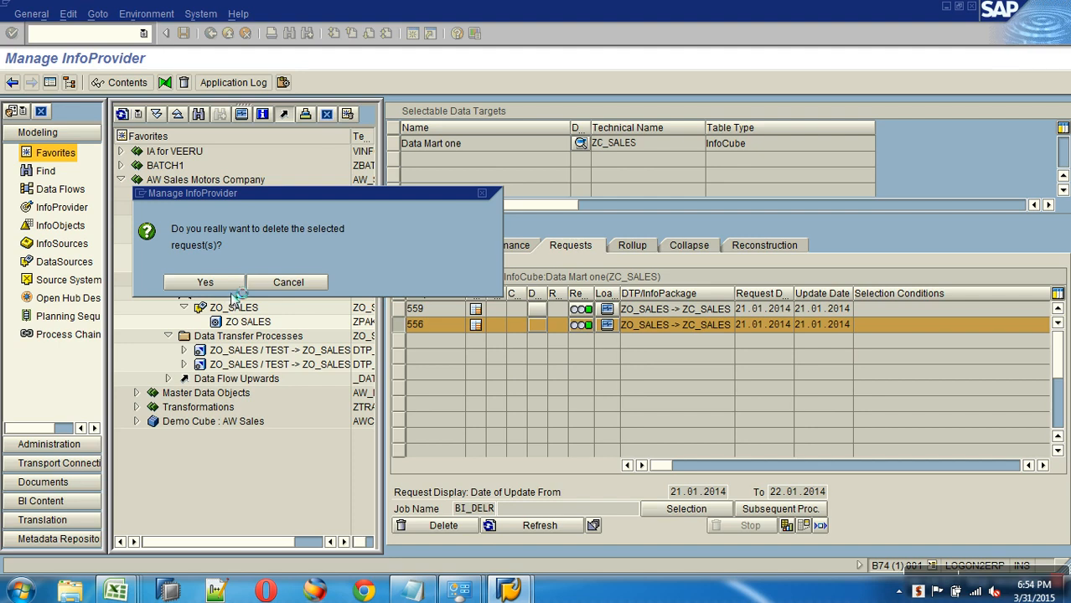
pyautogui.click(540, 526)
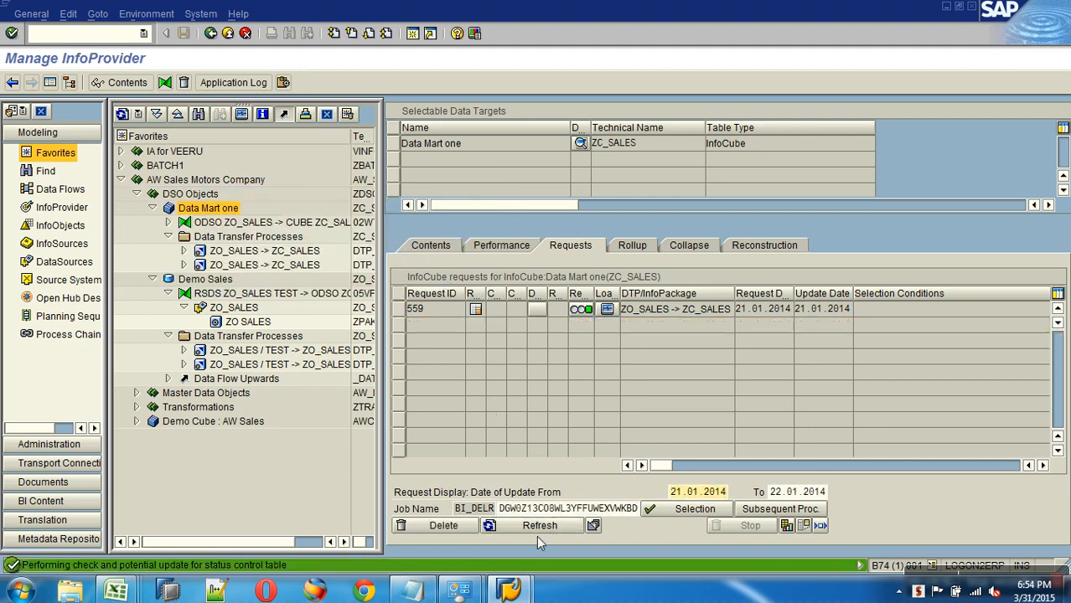
# Refresh the Demo Sales request list and compare it with the requests in the management of Data Mart one
pyautogui.rightClick(216, 287)
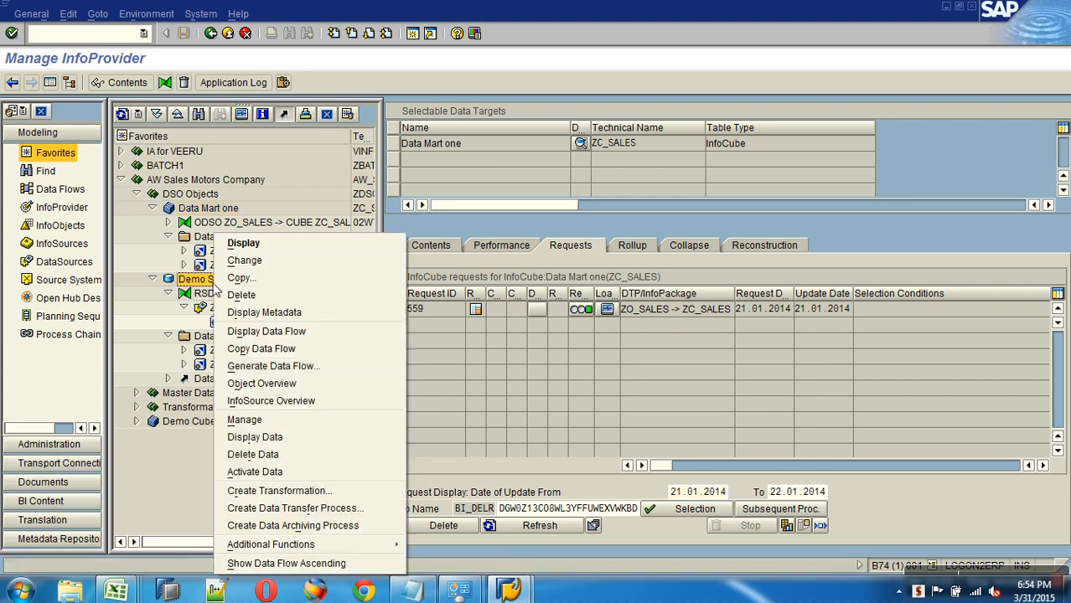
pyautogui.click(267, 418)
pyautogui.click(537, 525)
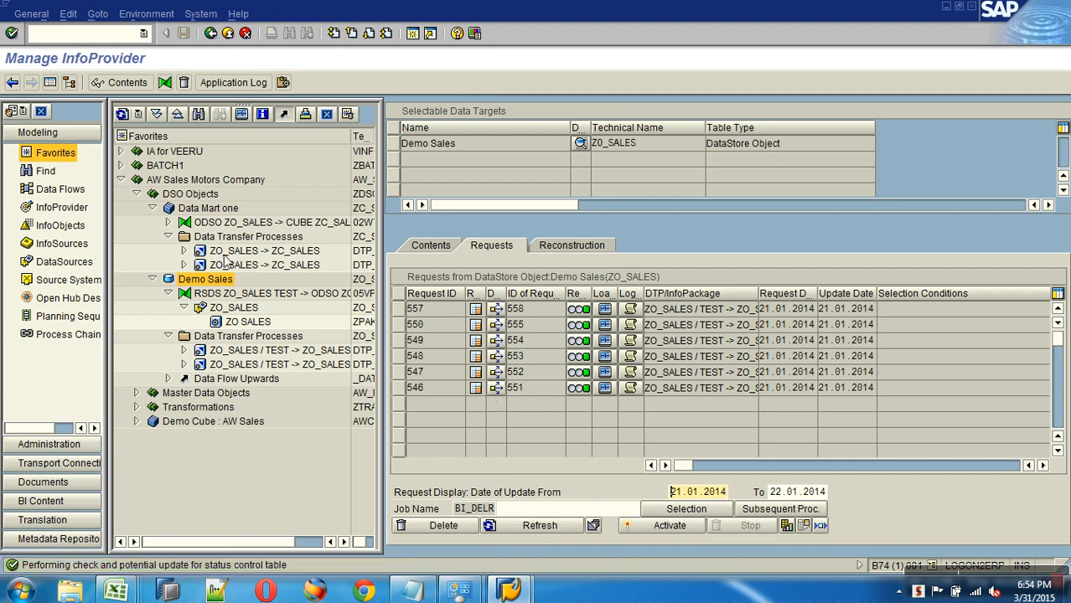
pyautogui.rightClick(219, 208)
pyautogui.click(251, 415)
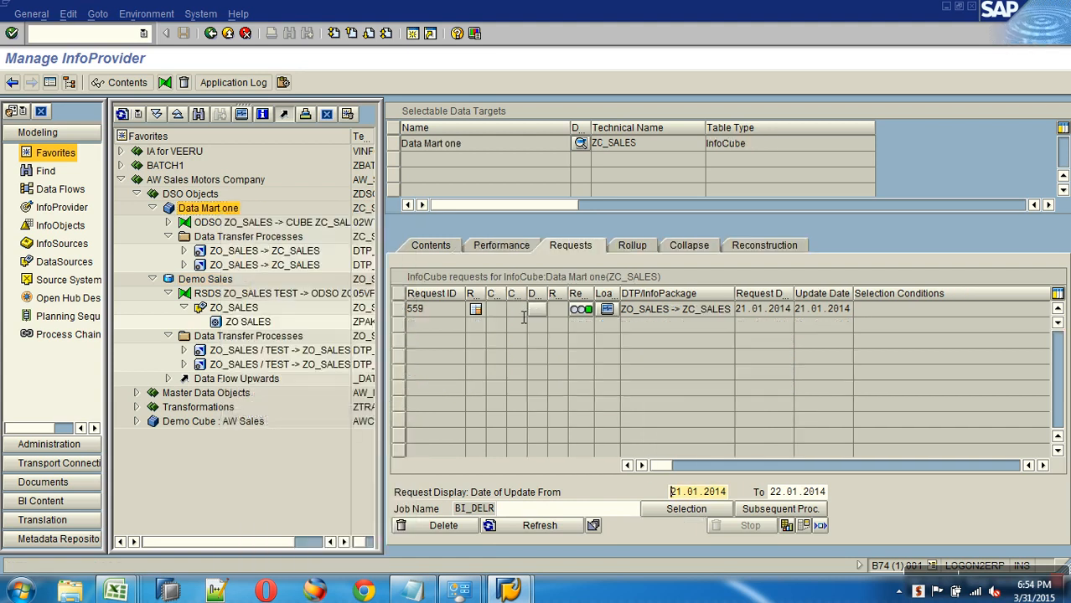
pyautogui.rightClick(219, 279)
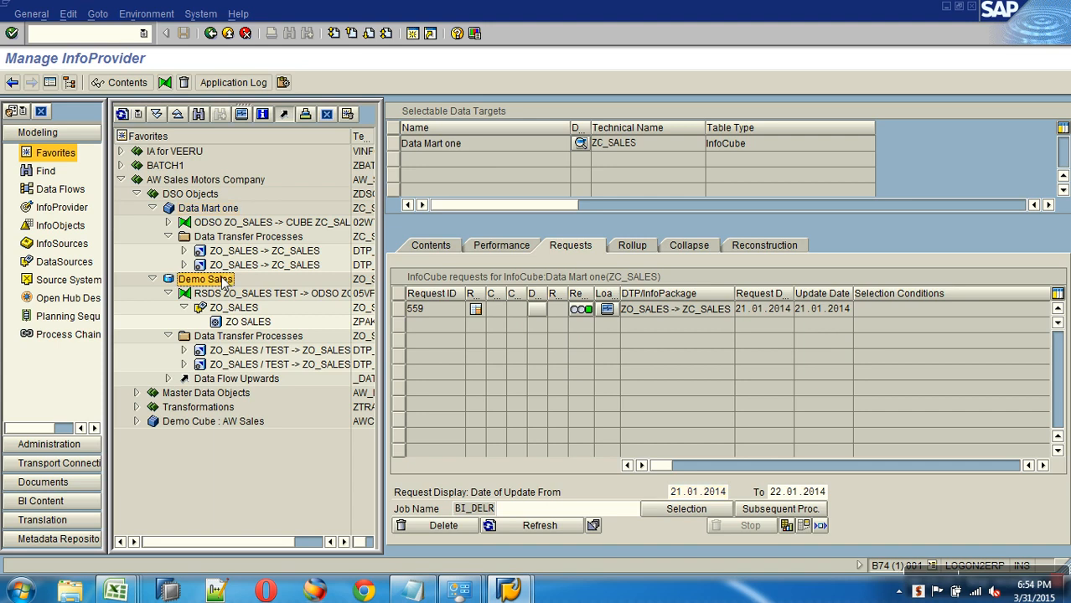
pyautogui.click(256, 419)
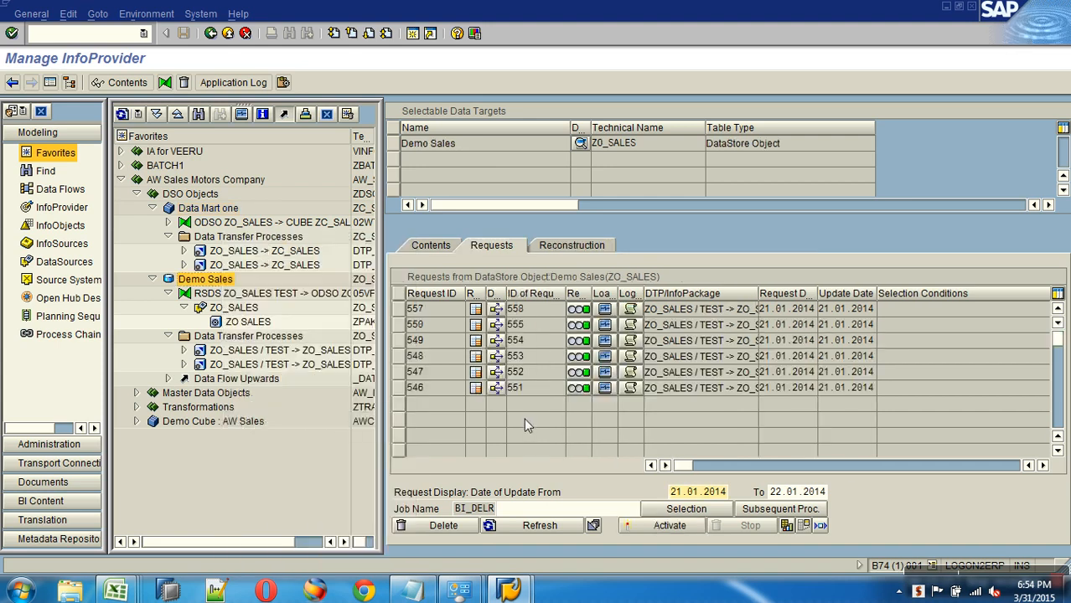
# Examine the where-used lists of Demo Sales requests 550 and 557 and query the 3.x data mart status of request 550
pyautogui.click(496, 324)
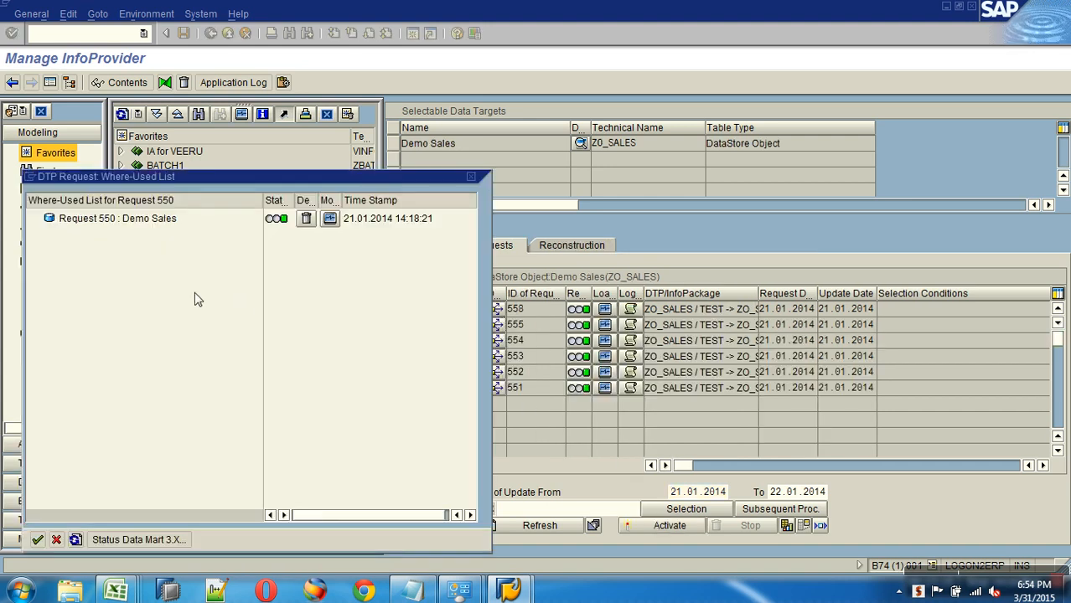
pyautogui.click(56, 539)
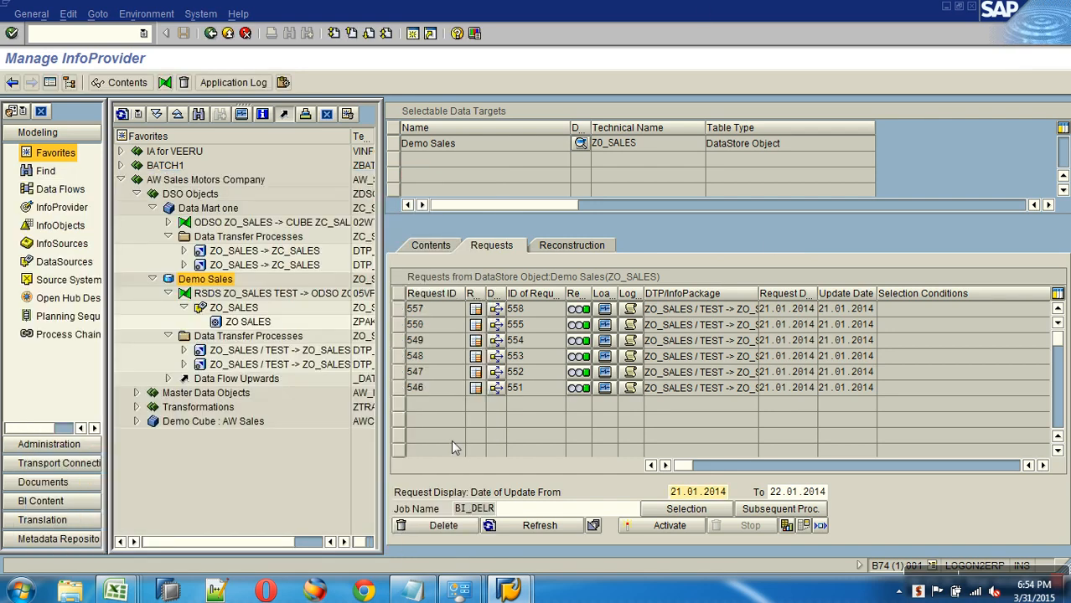
pyautogui.click(497, 309)
pyautogui.click(56, 540)
pyautogui.click(498, 329)
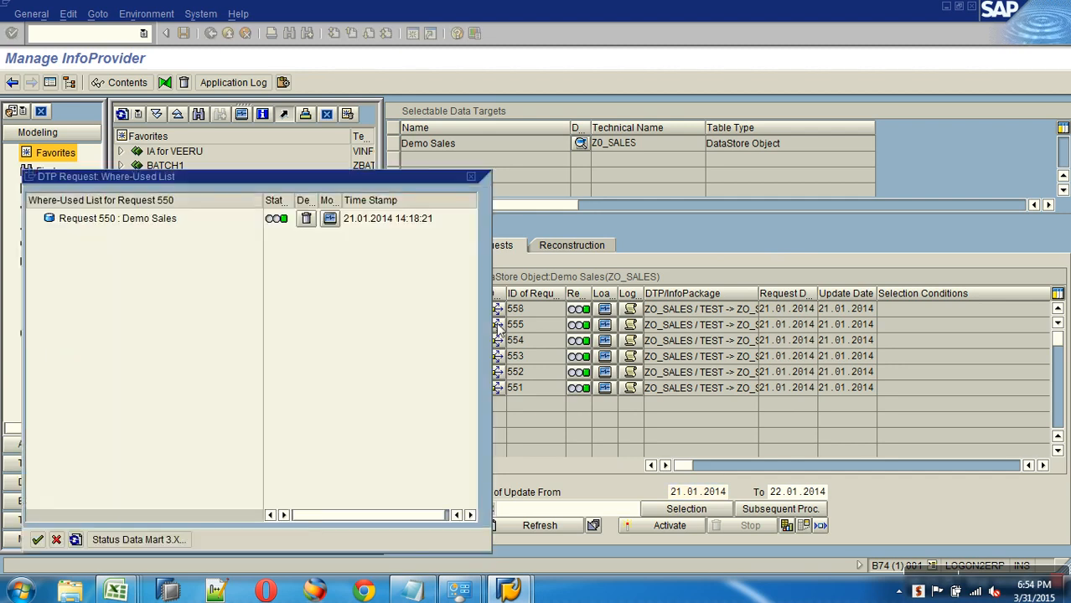
pyautogui.click(161, 540)
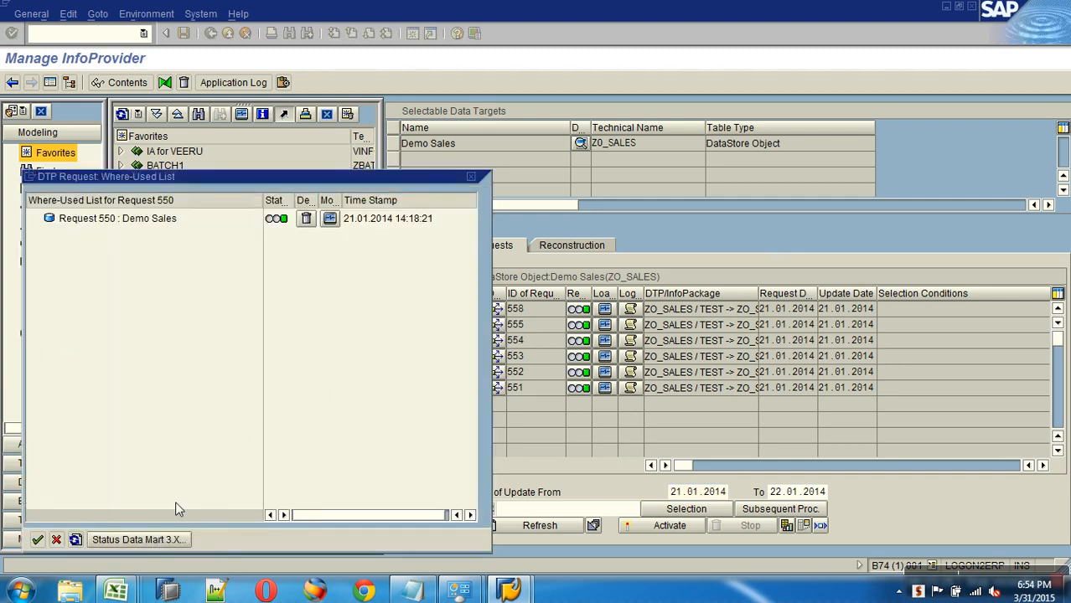
pyautogui.click(161, 541)
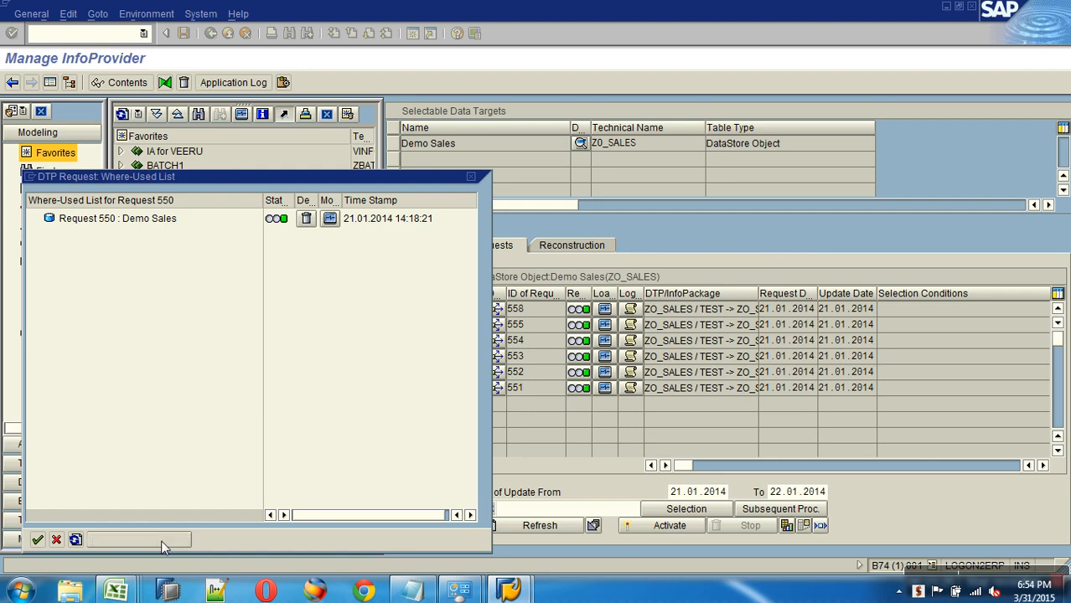
pyautogui.click(176, 219)
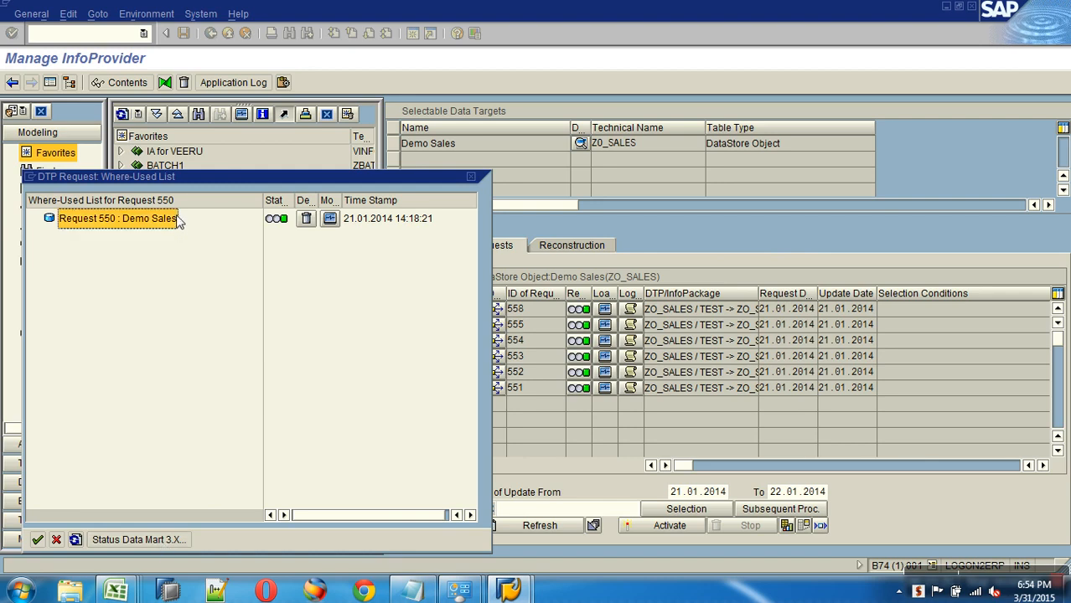
pyautogui.click(137, 542)
pyautogui.click(133, 224)
pyautogui.click(57, 541)
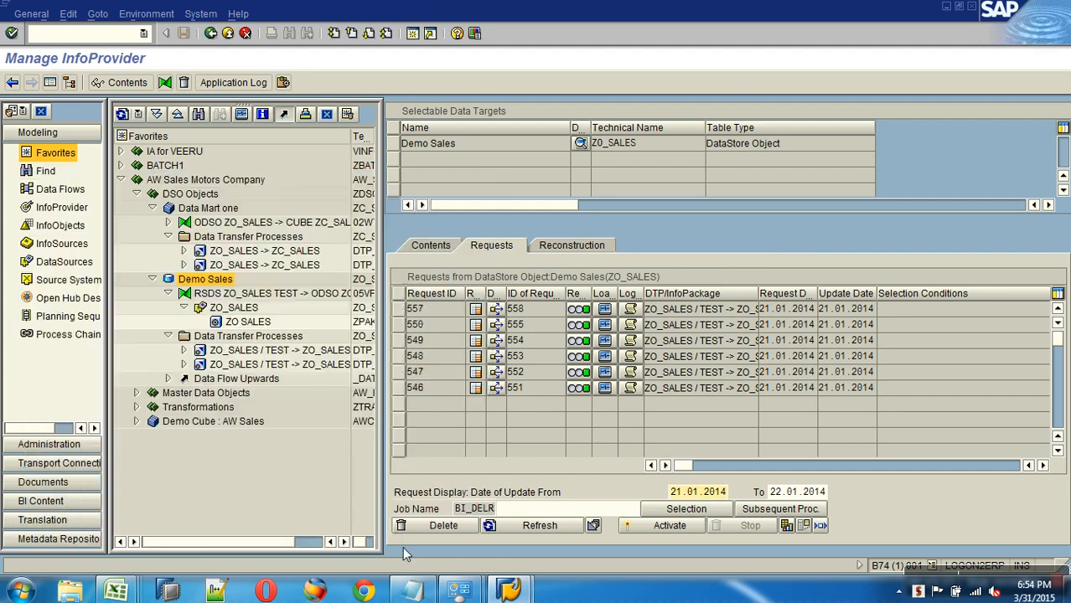
# Display the where-used list of Demo Sales request 557 with its 3.x data mart status, and close both dialogs
pyautogui.click(498, 323)
pyautogui.click(499, 310)
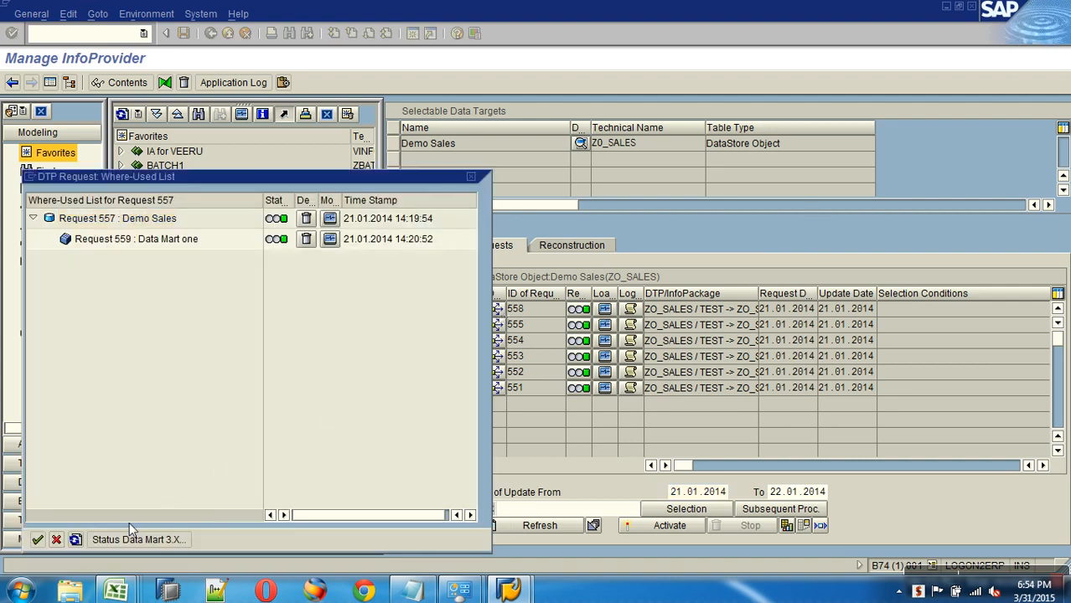
pyautogui.click(56, 540)
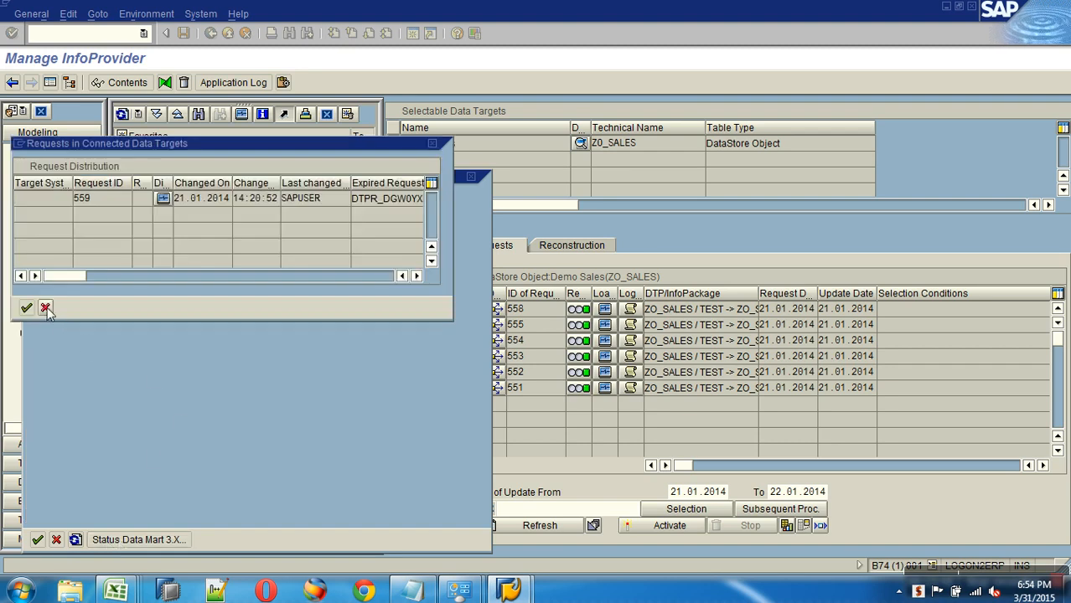
pyautogui.click(45, 309)
pyautogui.click(56, 540)
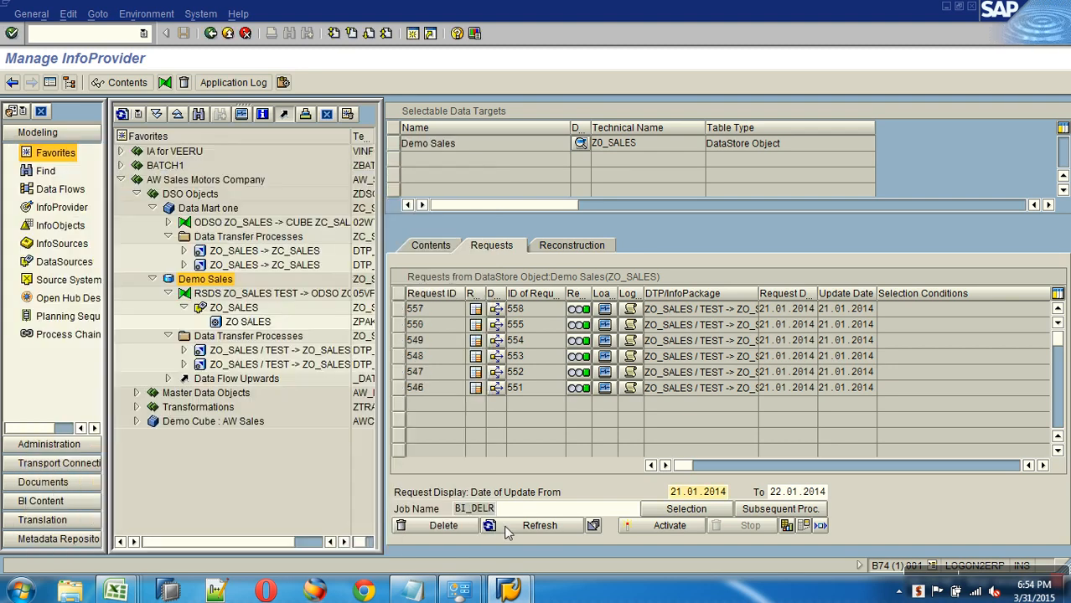
pyautogui.click(496, 325)
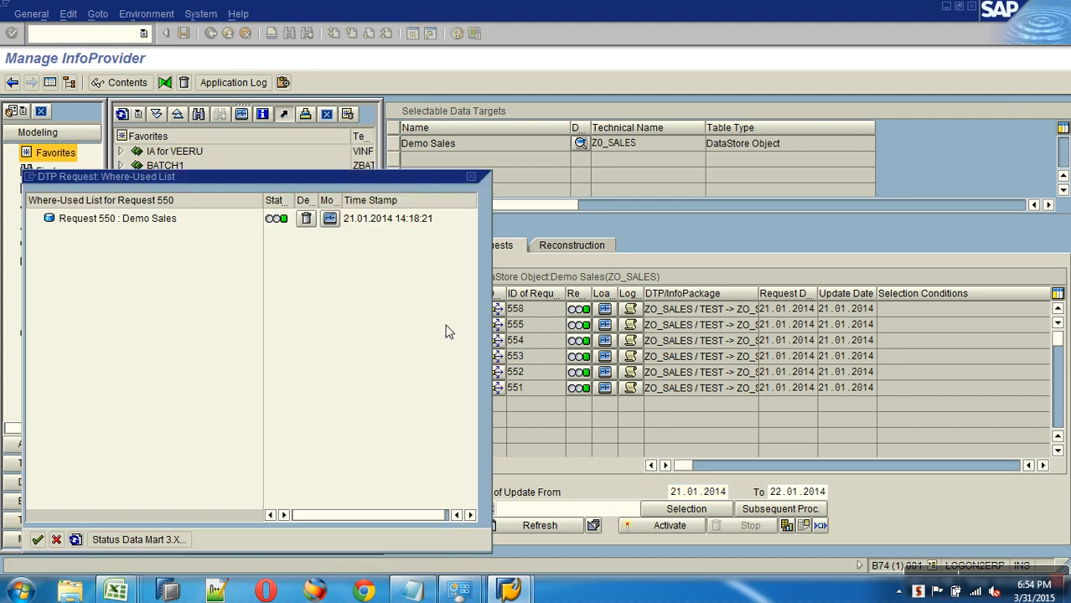
pyautogui.click(305, 220)
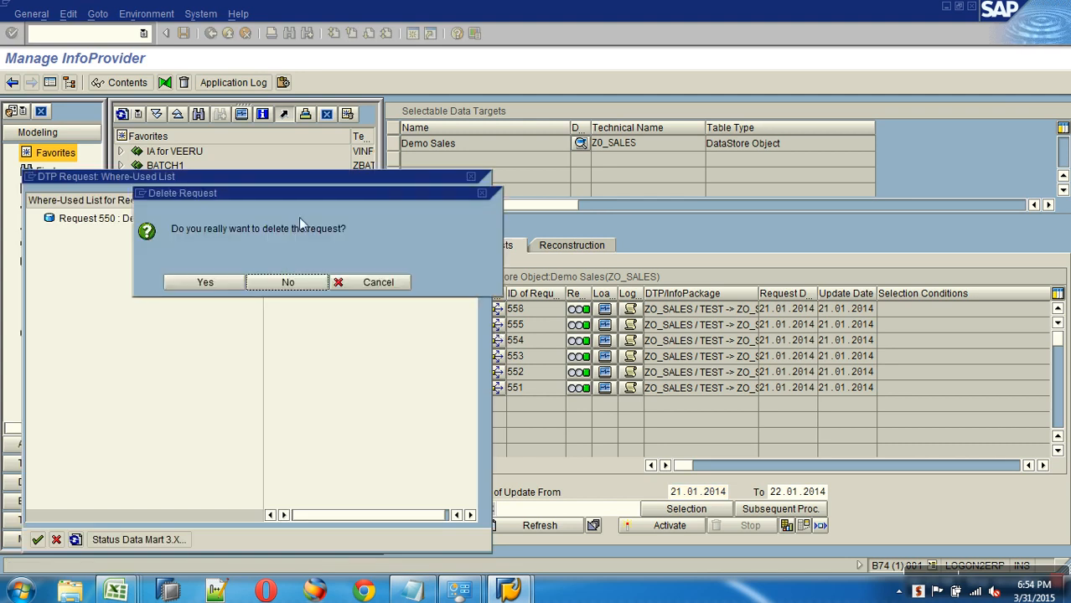
pyautogui.click(376, 283)
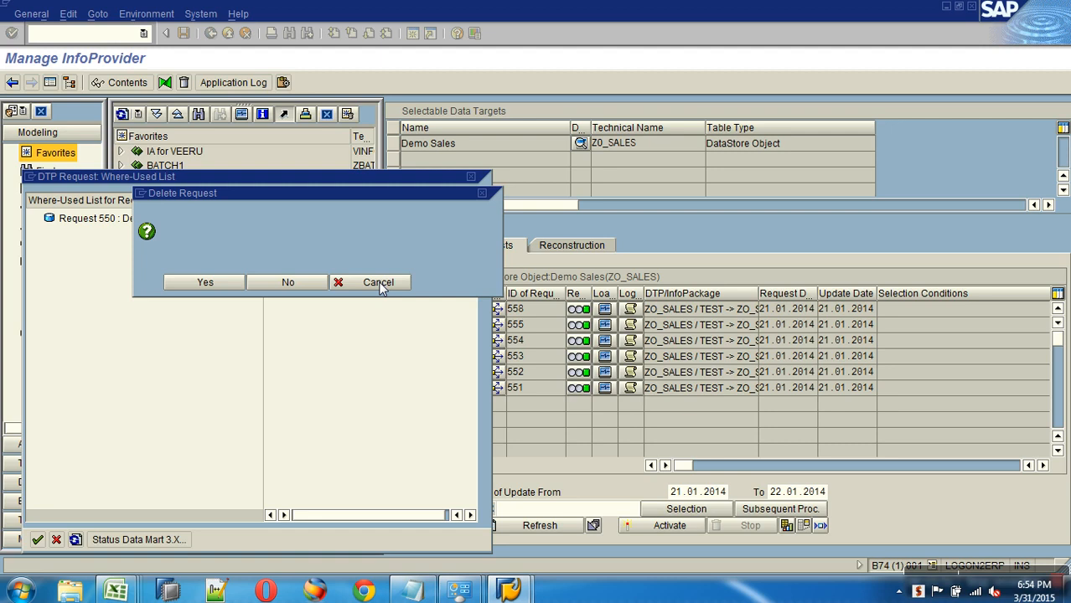
pyautogui.click(56, 541)
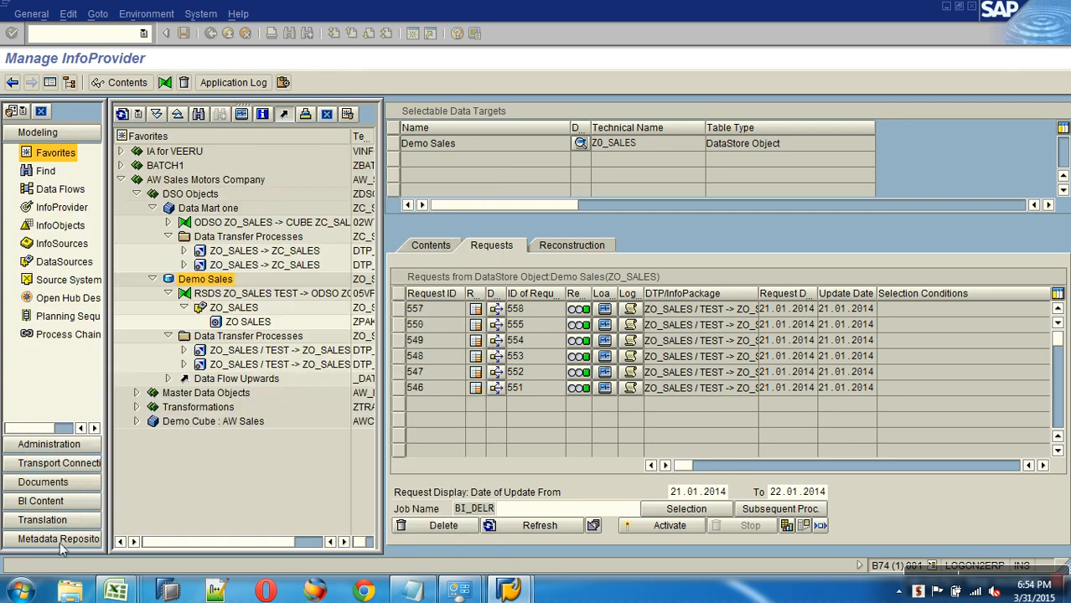
pyautogui.click(521, 531)
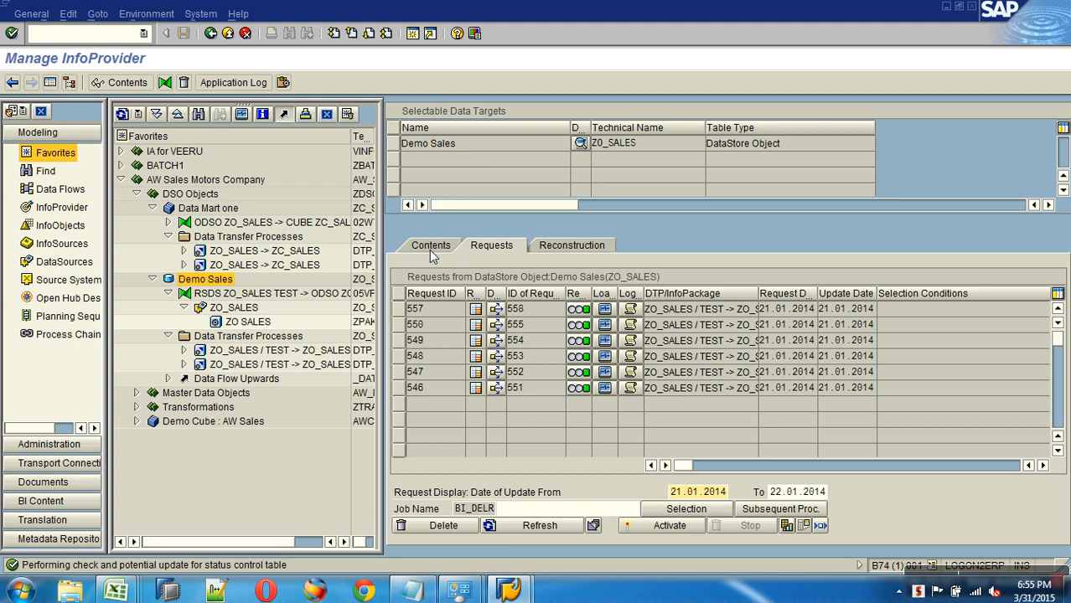
# Delete all data of the Data Mart one InfoCube without keeping the dimension table data, and close the log
pyautogui.click(211, 209)
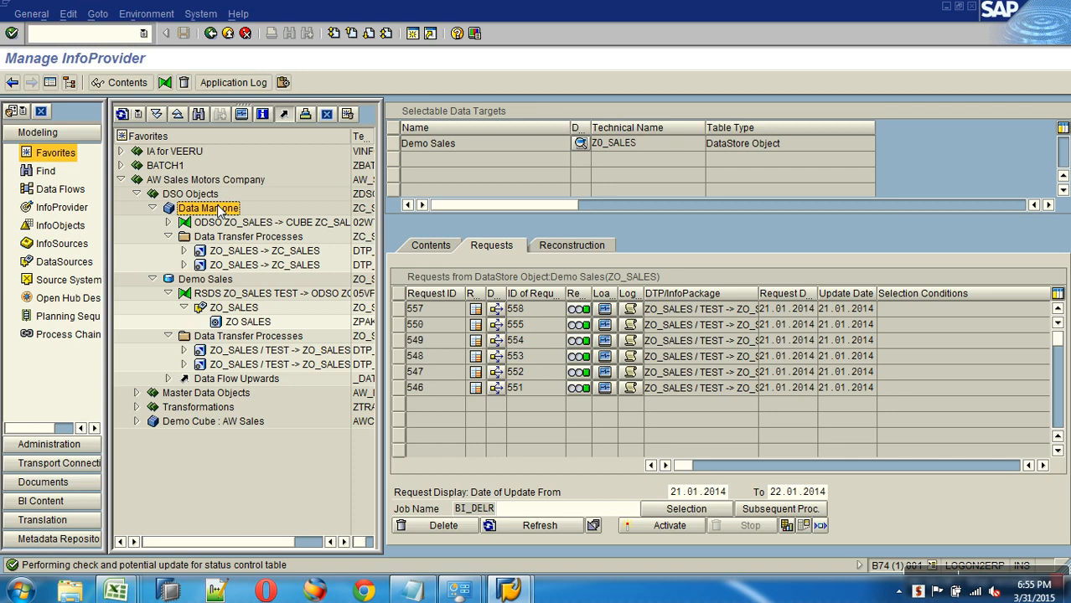
pyautogui.rightClick(219, 211)
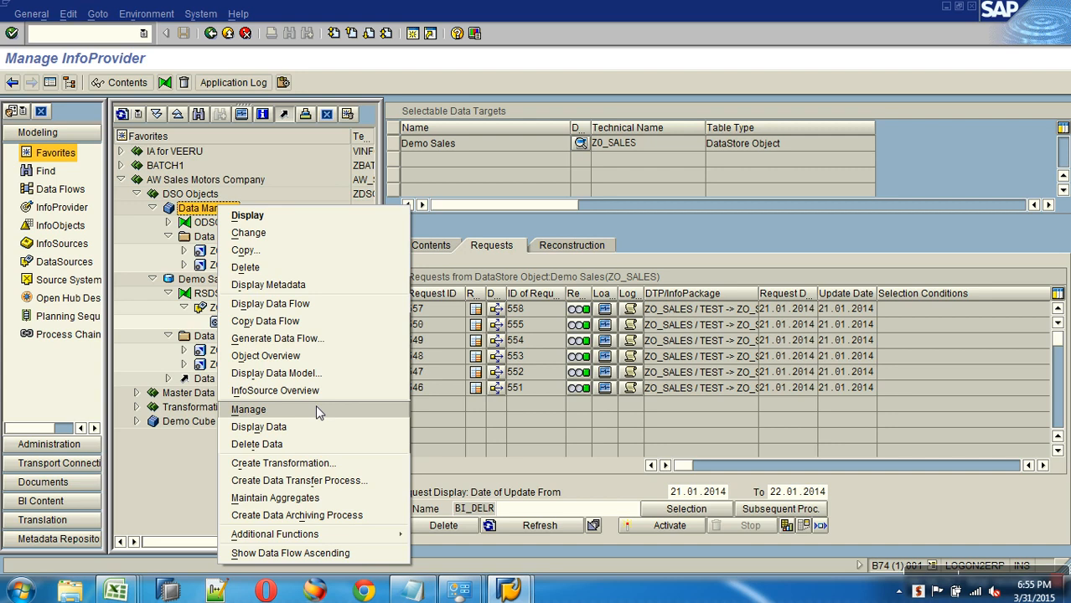
pyautogui.click(285, 445)
pyautogui.click(221, 264)
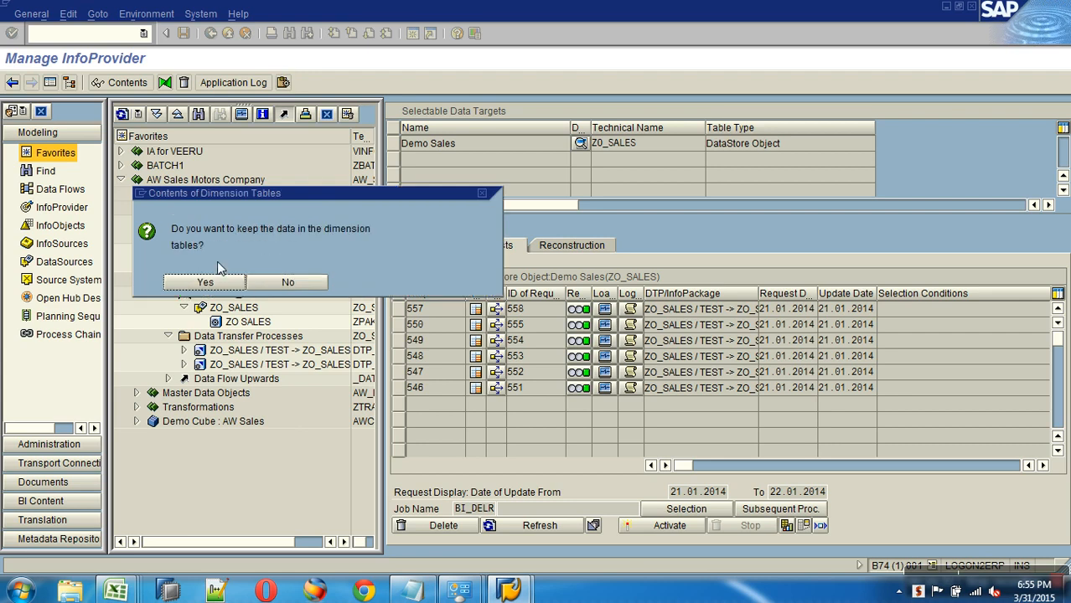
pyautogui.click(264, 284)
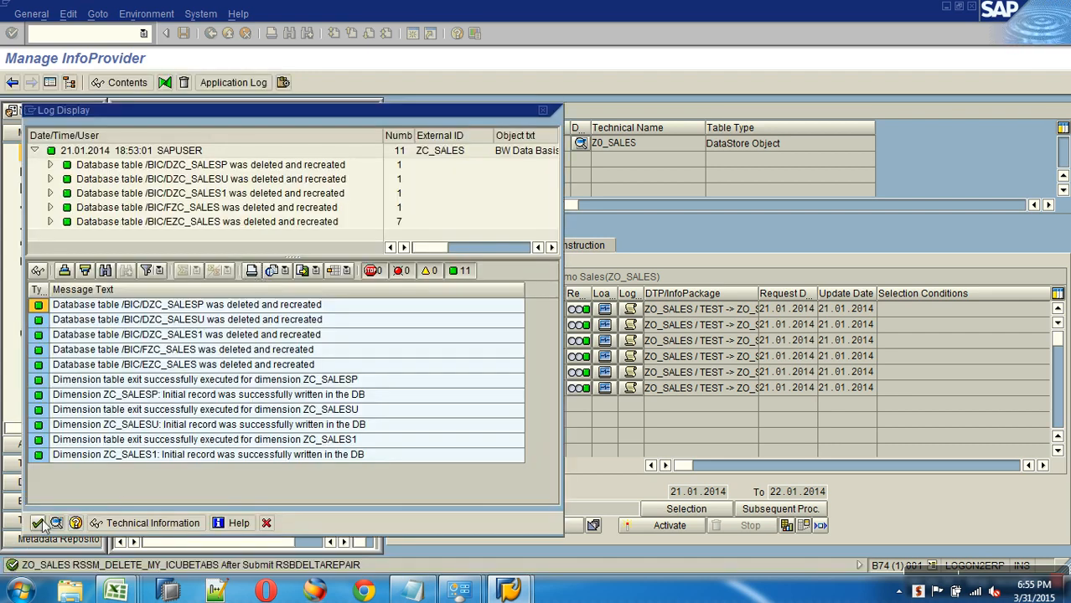
pyautogui.click(37, 523)
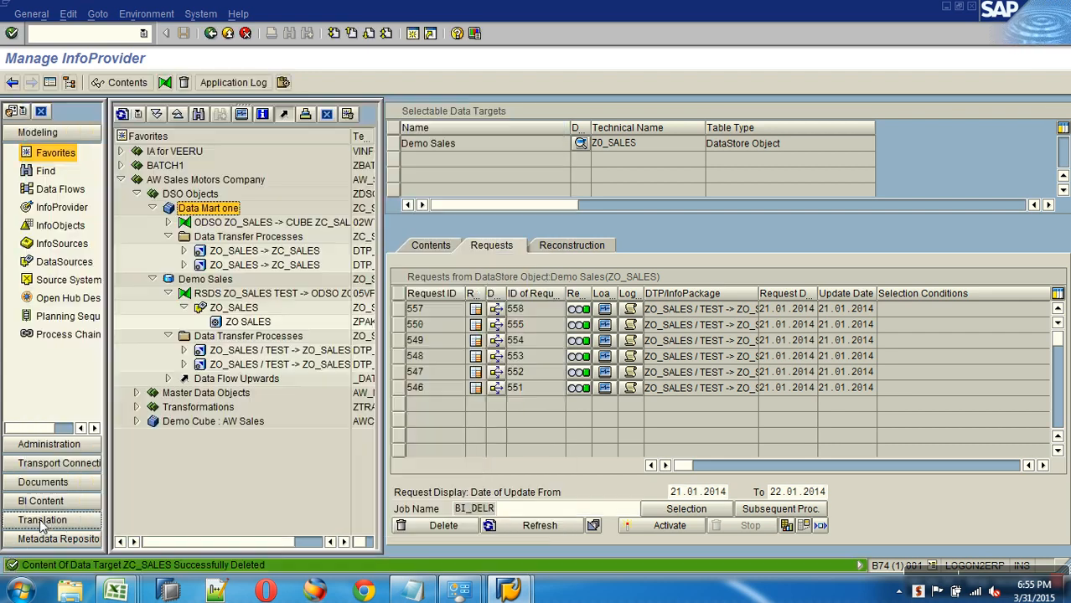
# Display the first ZO_SALES -> ZC_SALES data transfer process, and check the data mart status of the requests in the Demo Sales management
pyautogui.doubleClick(285, 251)
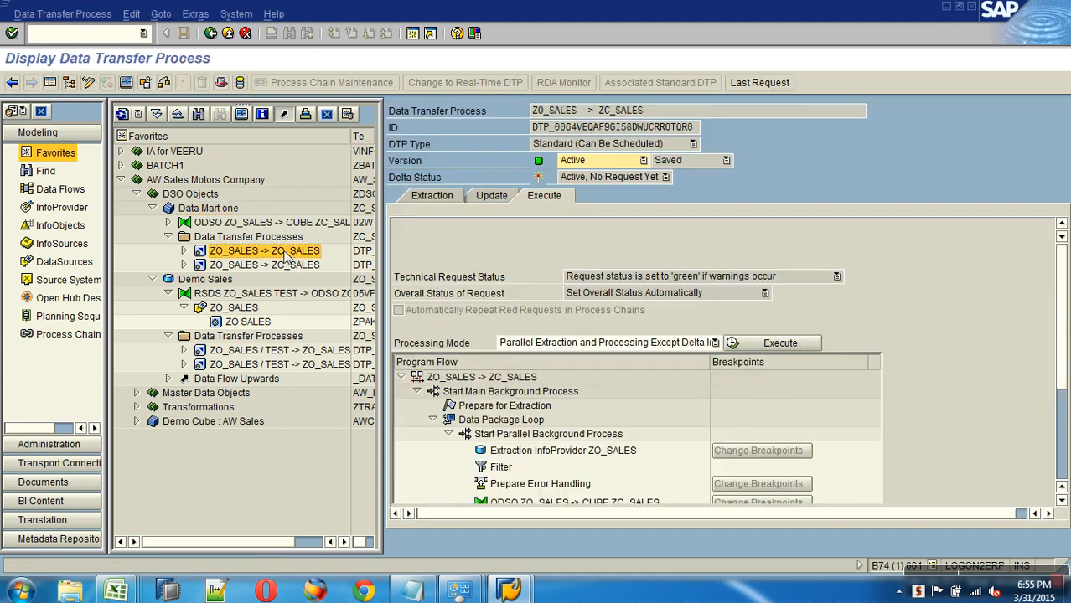
pyautogui.rightClick(222, 280)
pyautogui.click(252, 420)
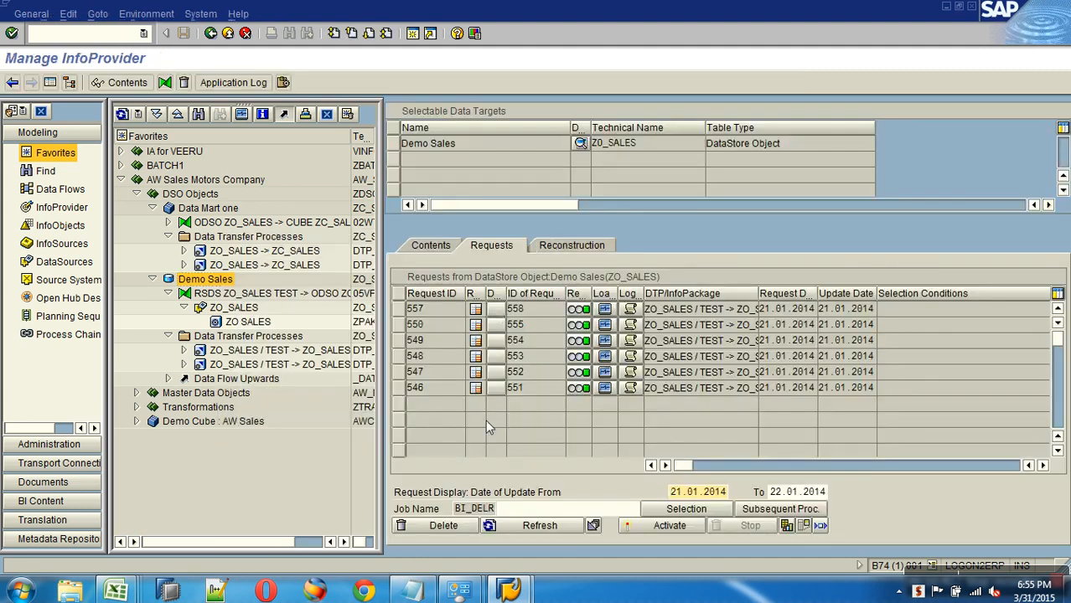
# Execute the first ZO_SALES -> ZC_SALES data transfer process, display and refresh its request monitor, and return to the modeling tree
pyautogui.click(237, 256)
pyautogui.doubleClick(238, 256)
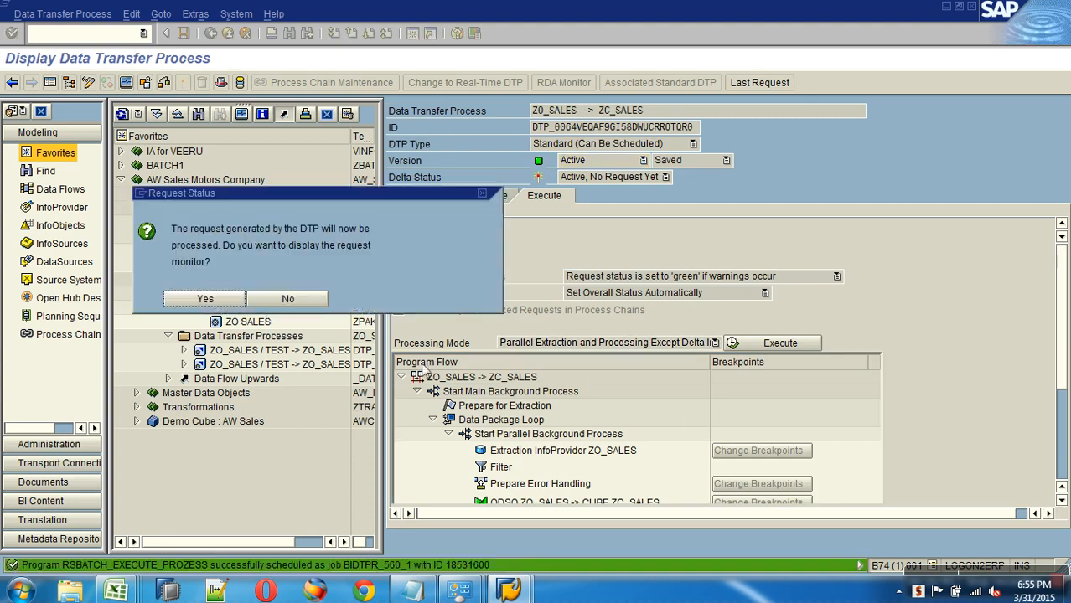
pyautogui.click(239, 300)
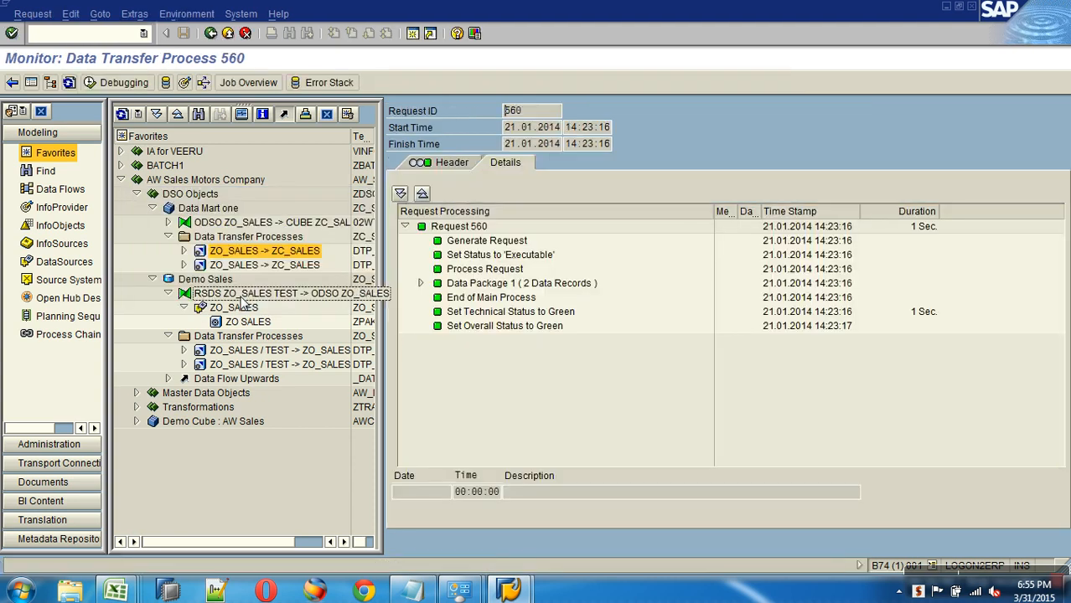
pyautogui.click(69, 83)
pyautogui.click(227, 36)
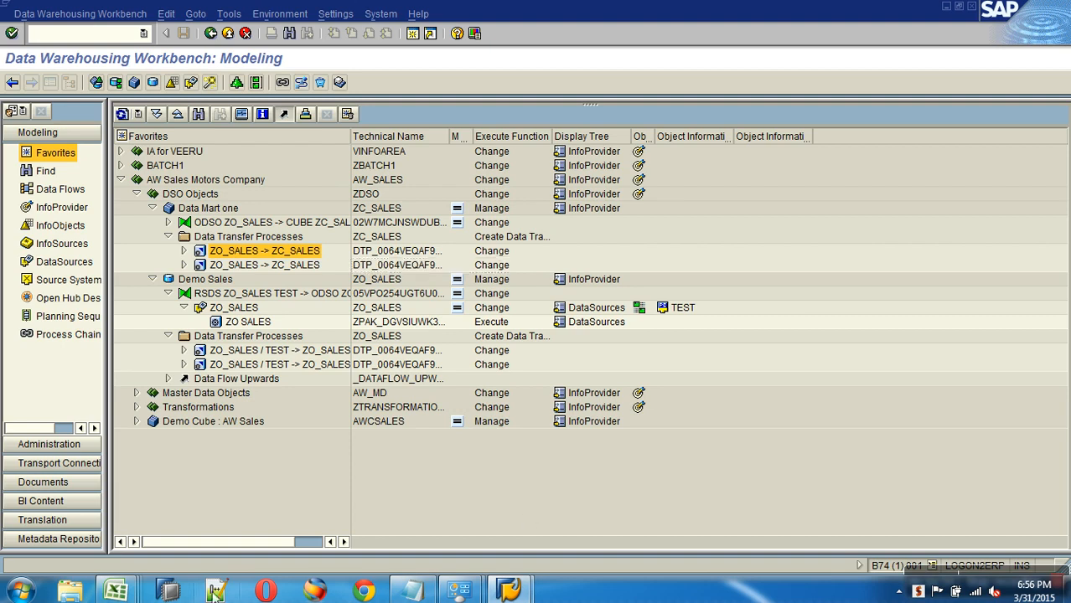
# Switch to the DSO Document workbook in Excel and select the Selective Deletion entry under Deletion of Data in DSO
pyautogui.moveTo(134, 594)
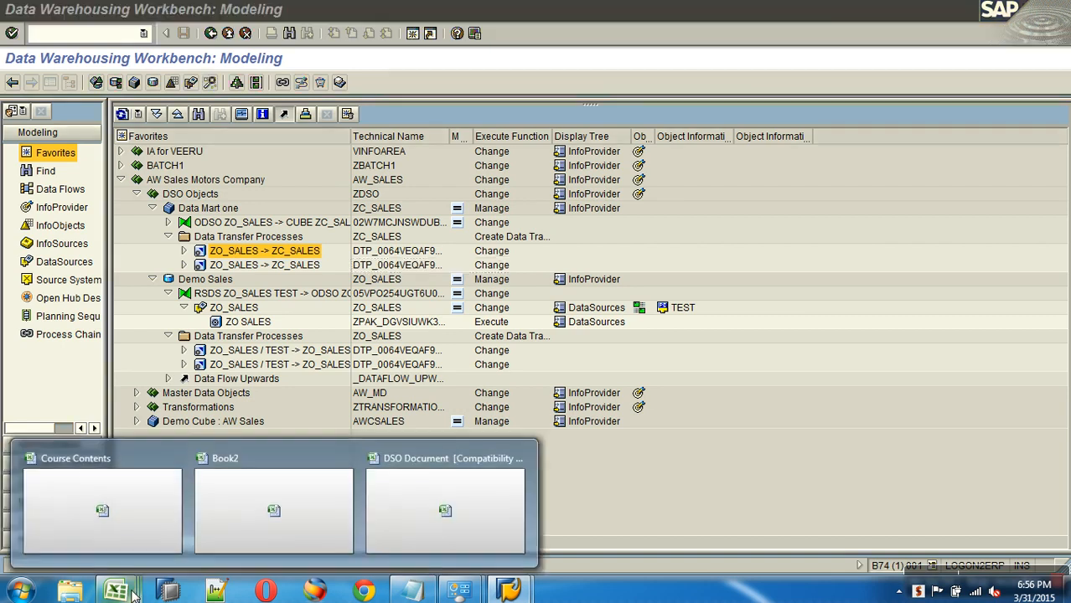
pyautogui.click(425, 515)
pyautogui.moveTo(252, 356); pyautogui.dragTo(354, 359)
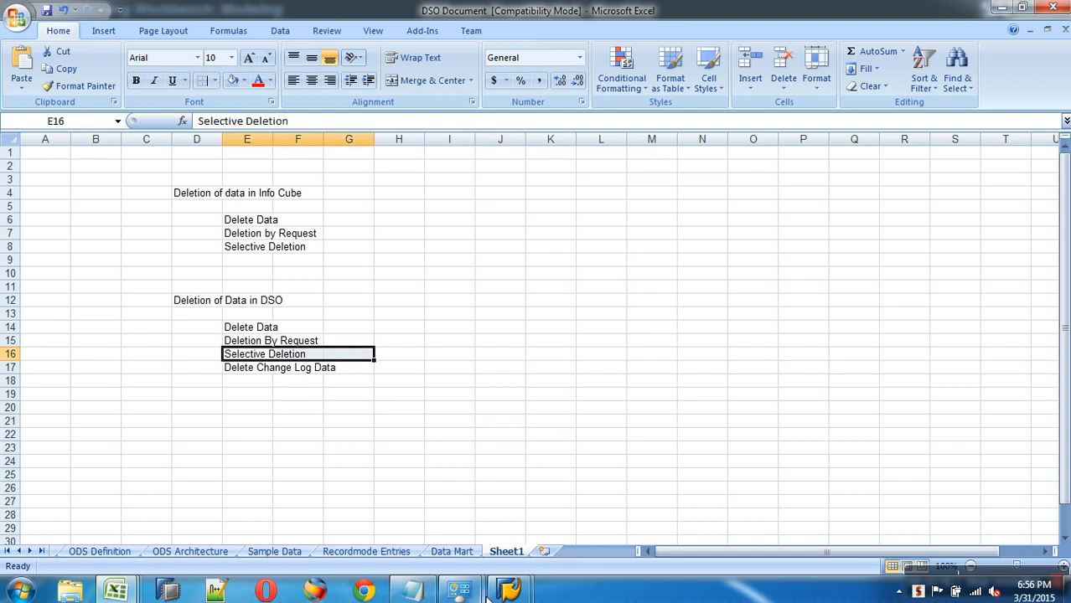
# Switch to the SAP Data Warehousing Workbench and open the contents view in the management of the Demo Sales DSO
pyautogui.moveTo(509, 588)
pyautogui.click(514, 542)
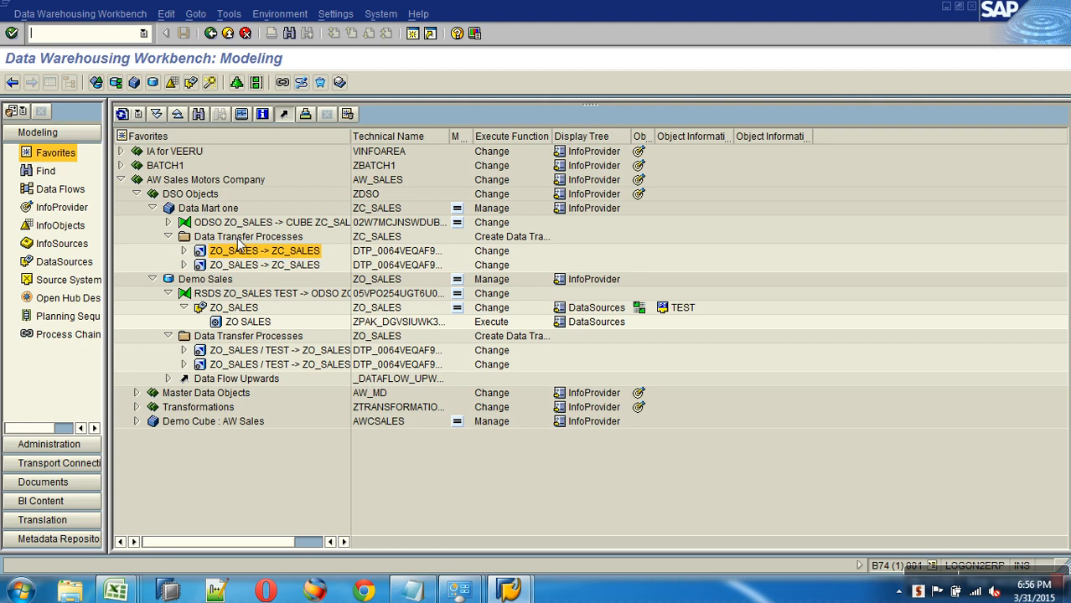
pyautogui.click(224, 281)
pyautogui.rightClick(224, 280)
pyautogui.click(259, 419)
pyautogui.click(430, 248)
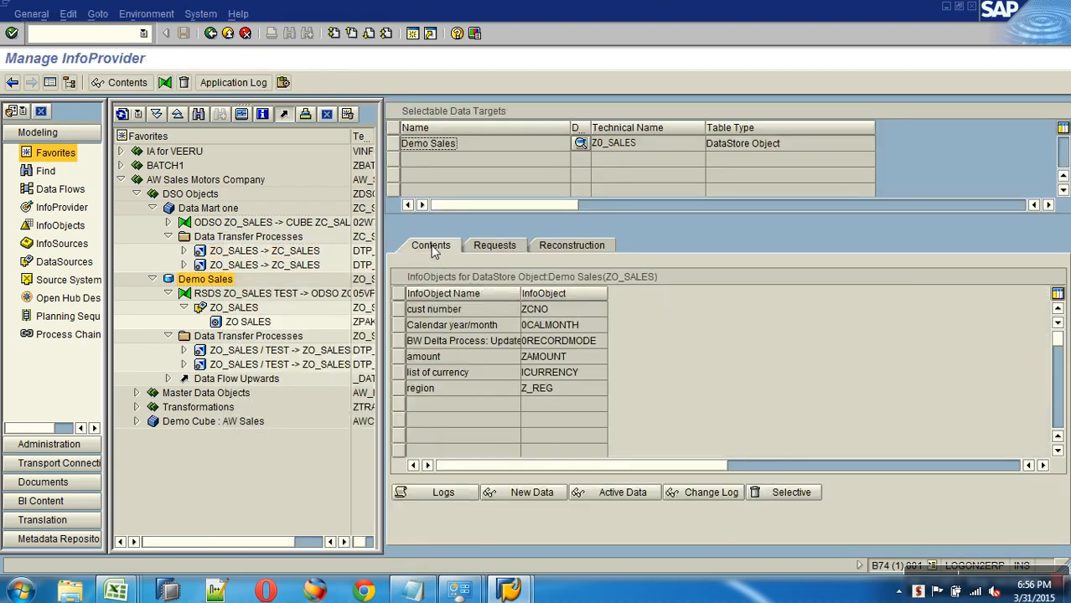
pyautogui.click(768, 496)
pyautogui.click(76, 168)
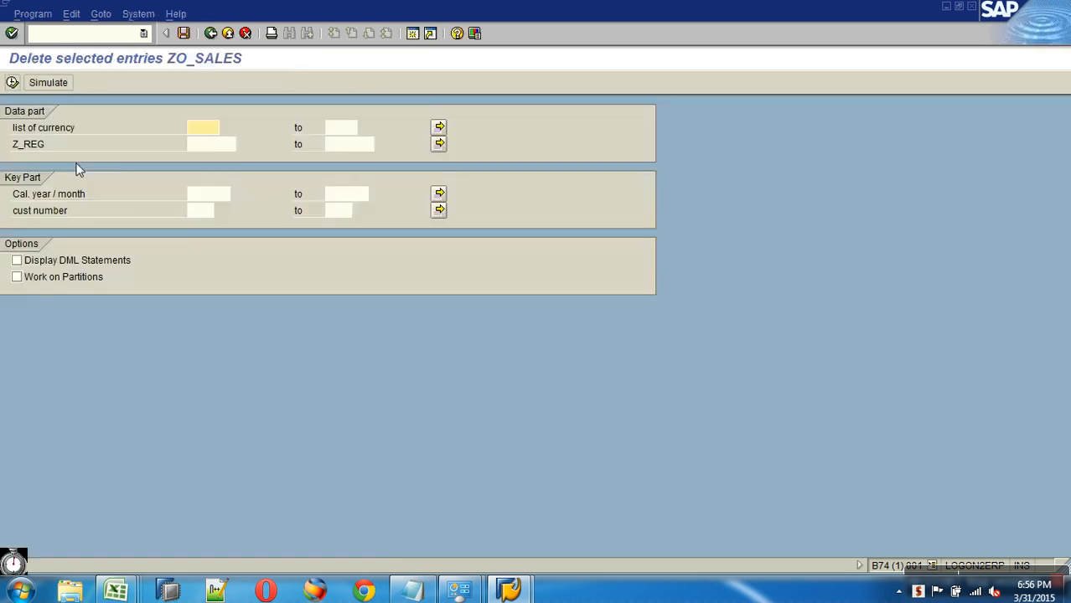
pyautogui.click(214, 149)
pyautogui.click(242, 147)
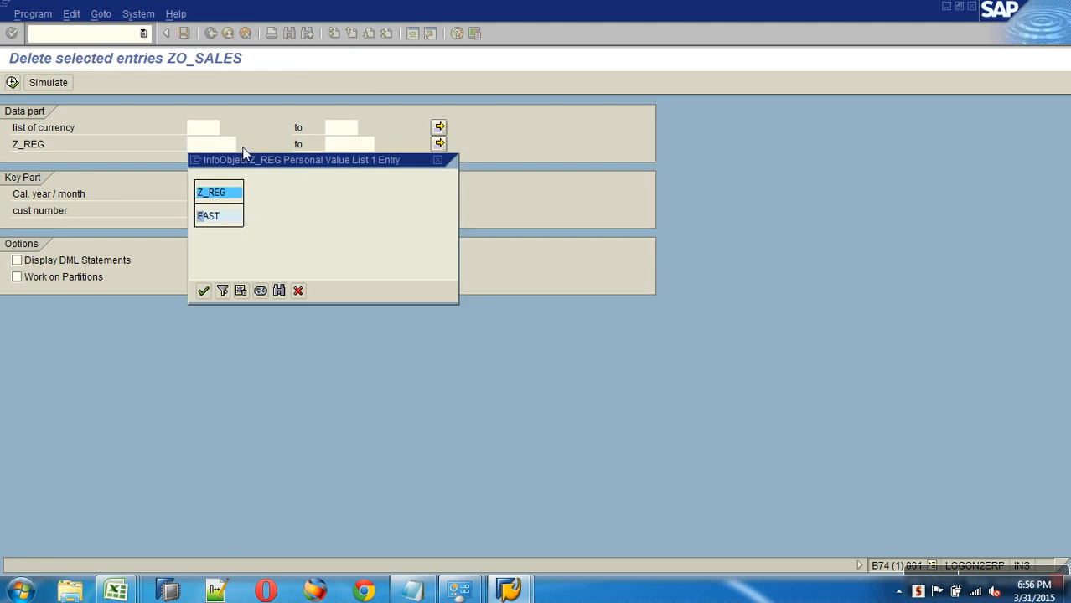
pyautogui.doubleClick(207, 217)
pyautogui.moveTo(238, 147); pyautogui.dragTo(104, 150)
pyautogui.press('Delete')
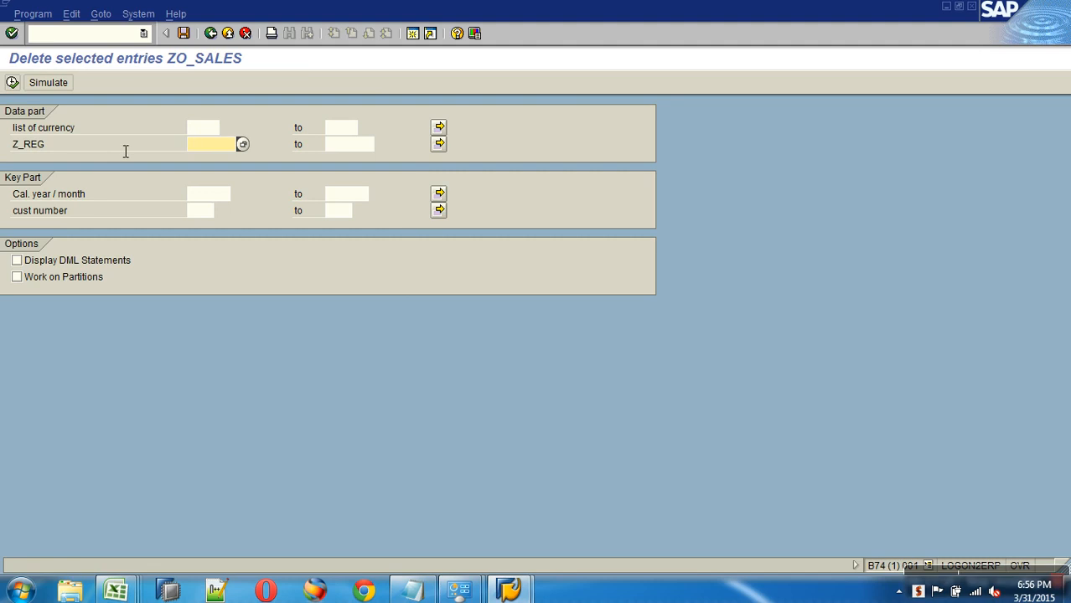
pyautogui.click(216, 196)
pyautogui.click(237, 194)
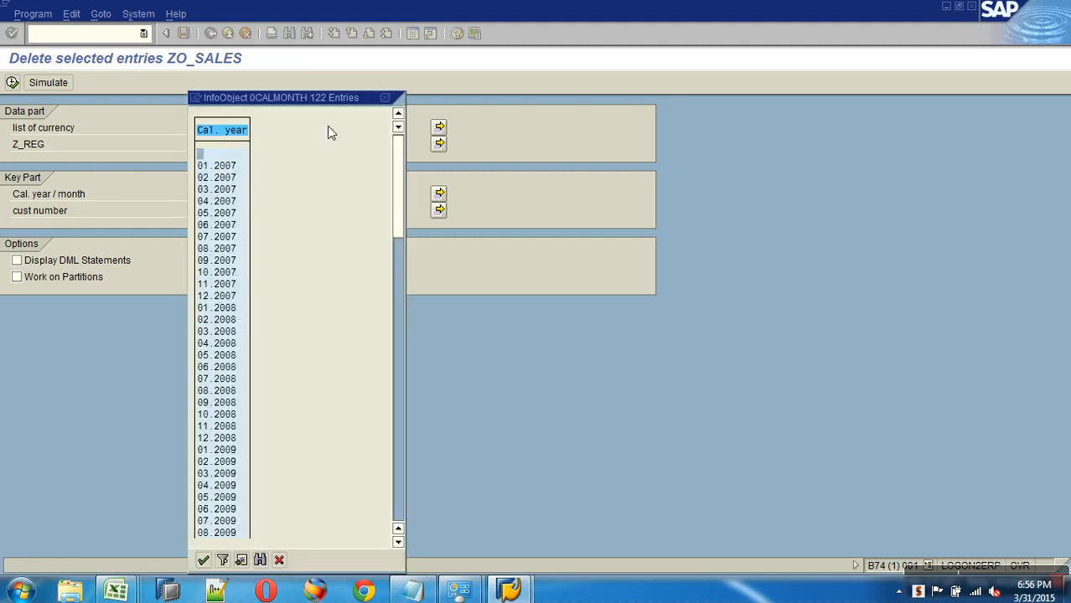
pyautogui.click(388, 100)
pyautogui.click(210, 33)
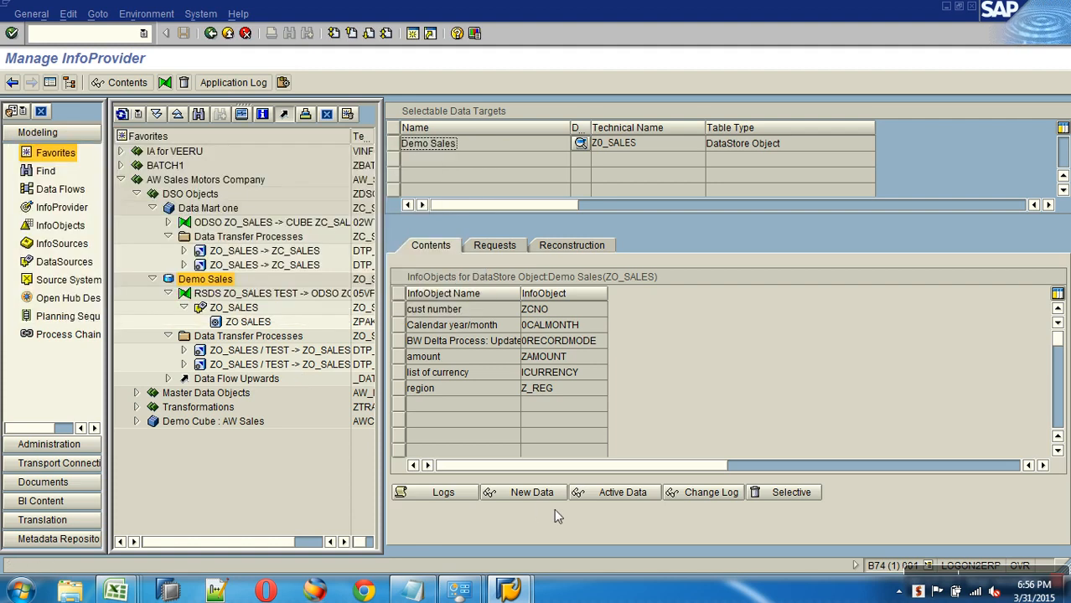
# Display the active data of the Demo Sales DSO without restrictions, and return to its management
pyautogui.click(623, 491)
pyautogui.click(13, 82)
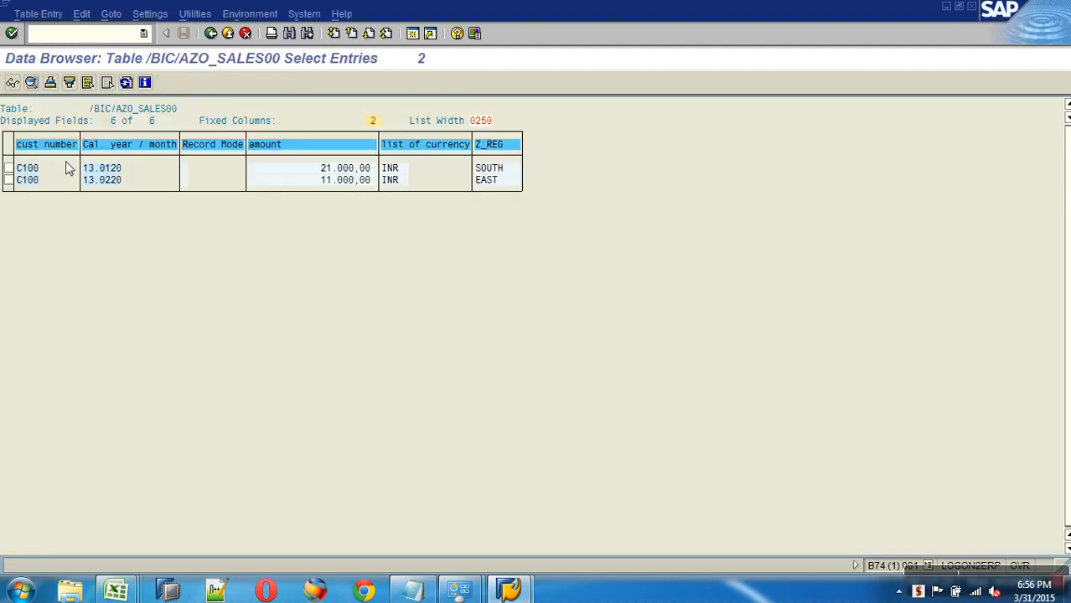
pyautogui.click(210, 33)
pyautogui.click(211, 33)
# Open selective deletion for the Demo Sales DSO and define a deletion selection with Z_REG set to EAST
pyautogui.click(757, 491)
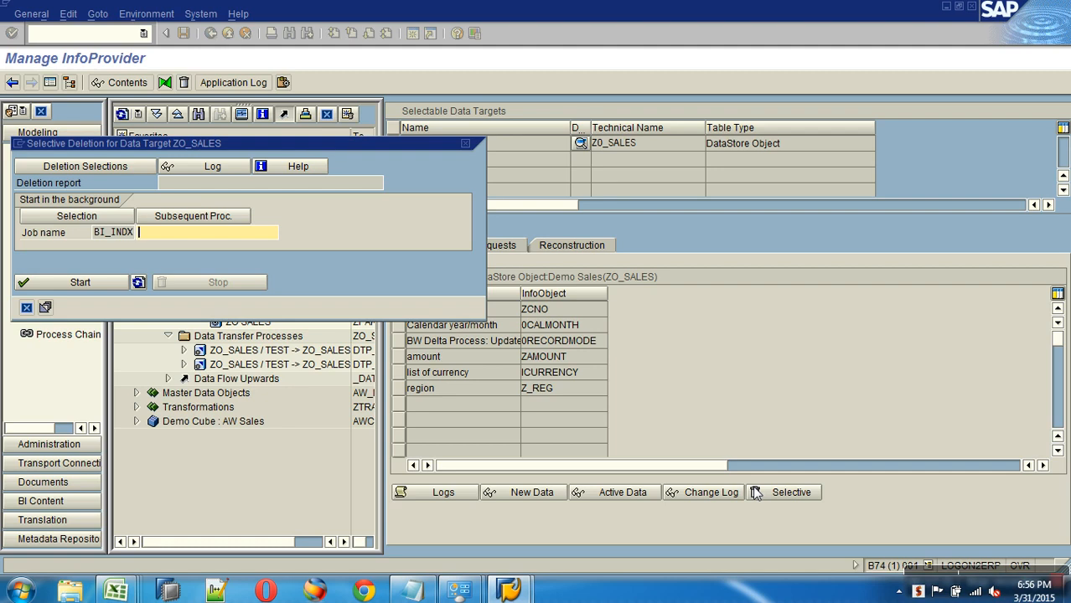
pyautogui.click(85, 167)
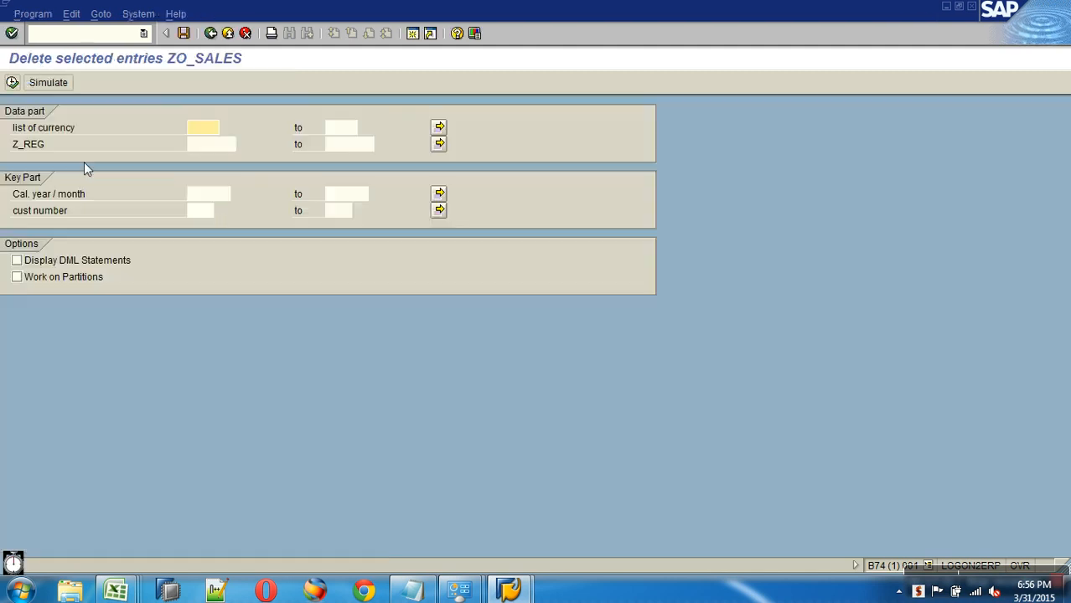
pyautogui.click(226, 147)
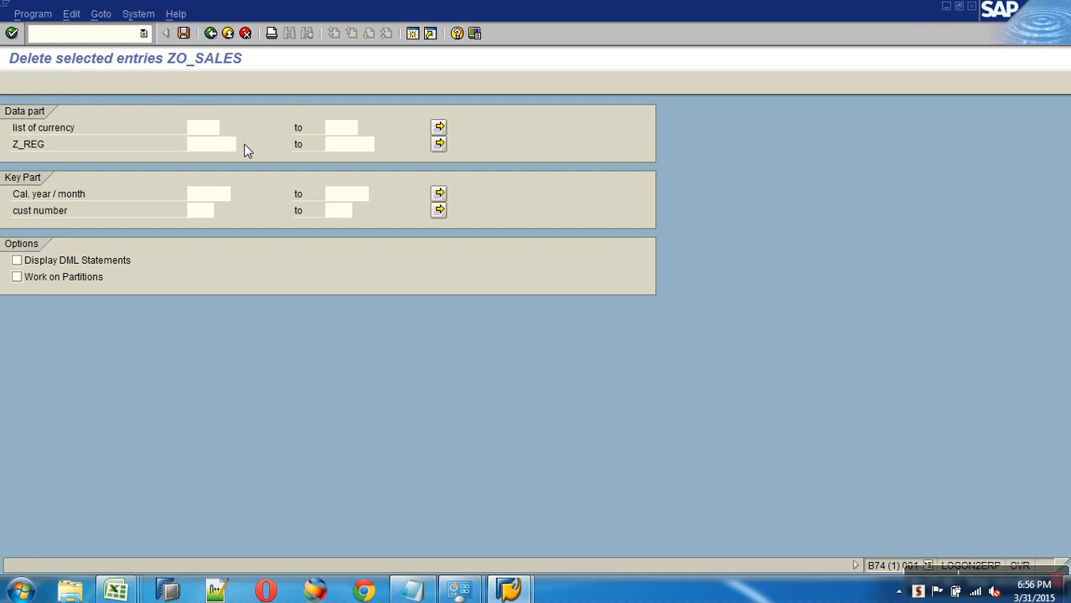
pyautogui.click(243, 145)
pyautogui.doubleClick(215, 216)
pyautogui.click(14, 83)
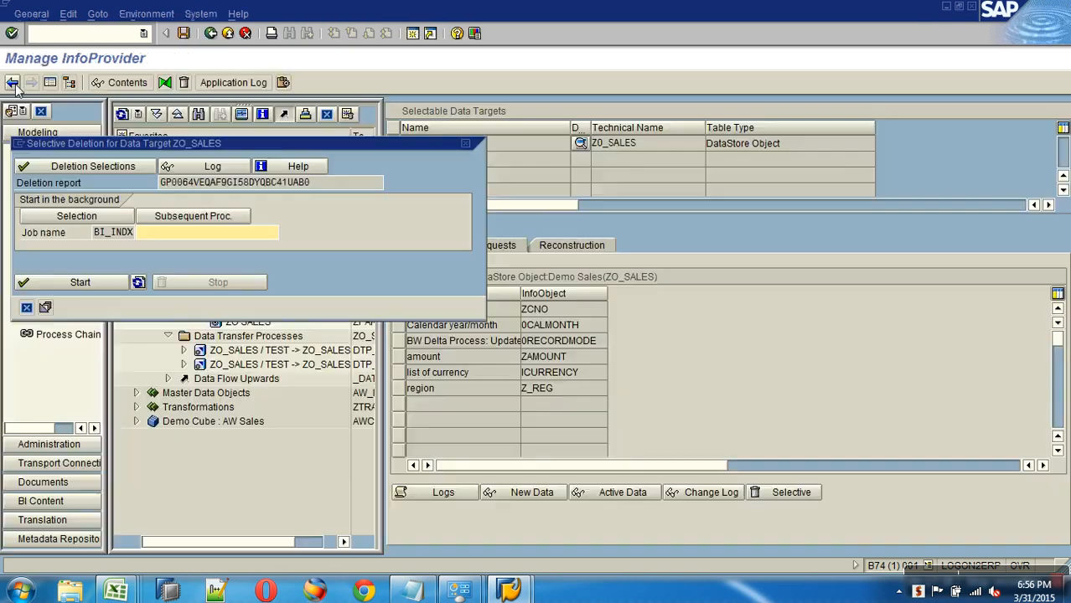
# Reopen the deletion selections and apply EAST as the Z_REG value again
pyautogui.click(114, 165)
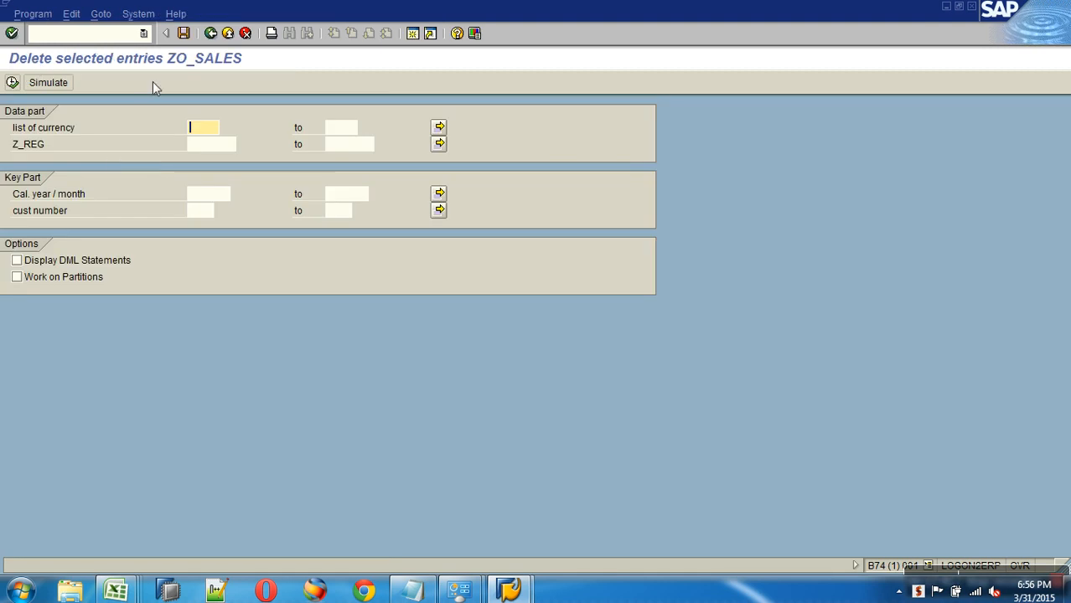
pyautogui.click(241, 145)
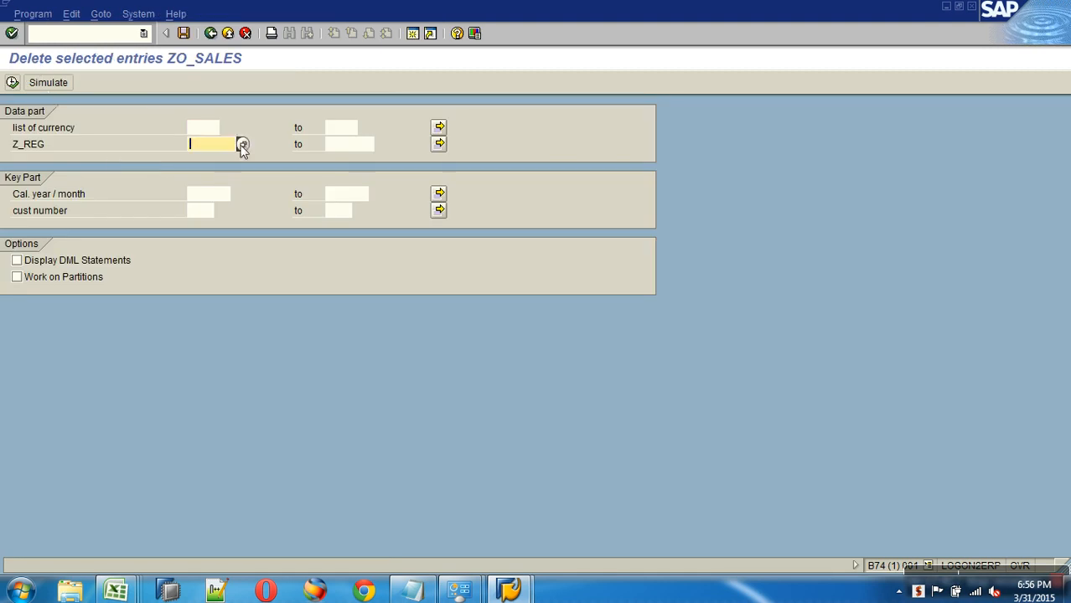
pyautogui.click(242, 145)
pyautogui.doubleClick(201, 216)
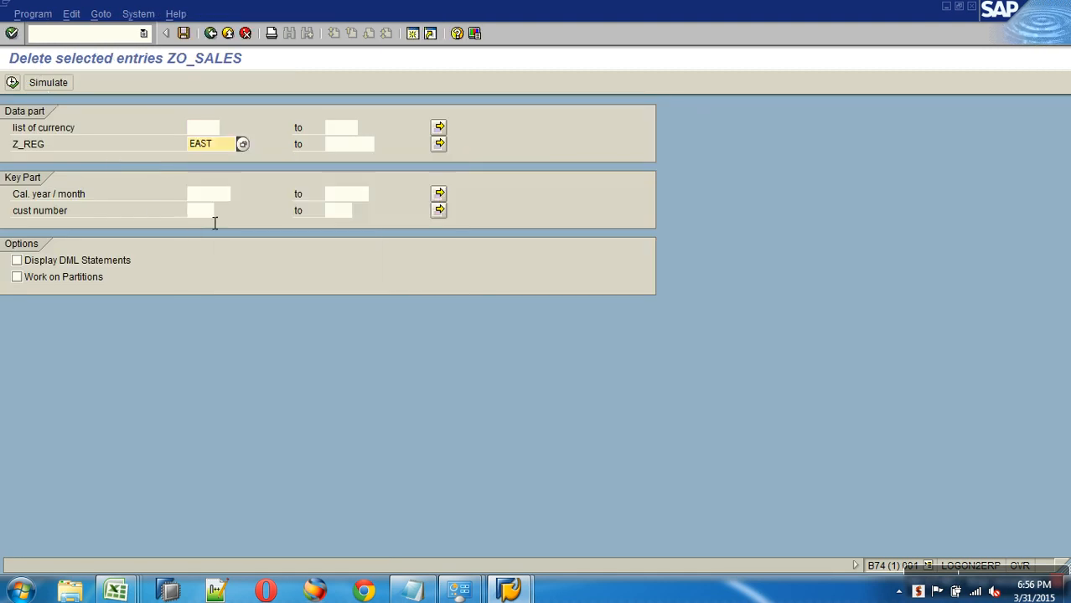
pyautogui.click(11, 82)
# Define the start condition of the selective deletion job and start it in the background
pyautogui.click(79, 279)
pyautogui.click(21, 166)
pyautogui.click(26, 357)
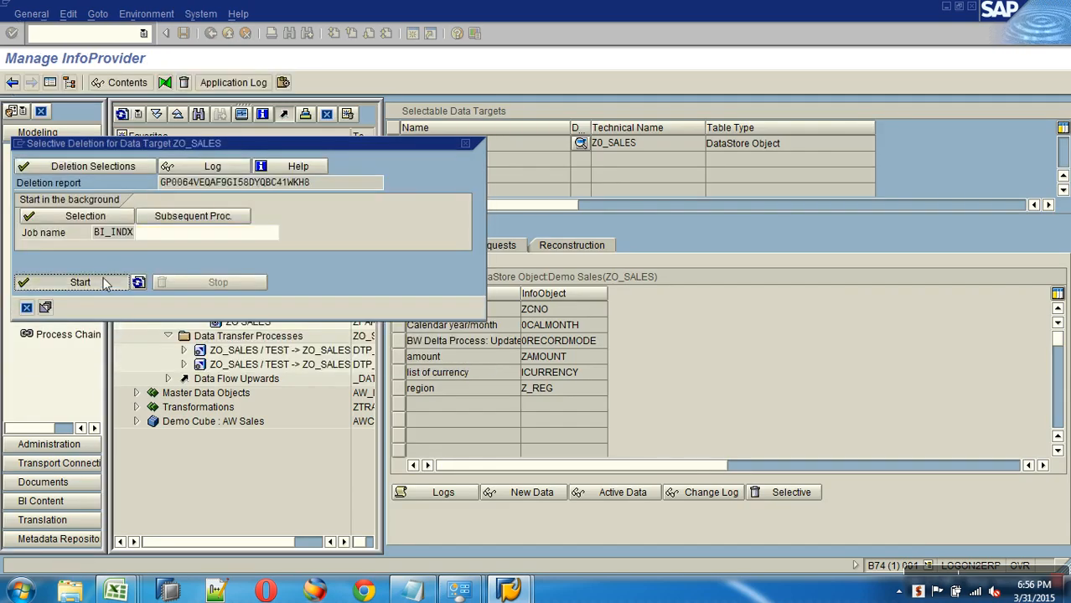
pyautogui.click(105, 283)
pyautogui.click(231, 346)
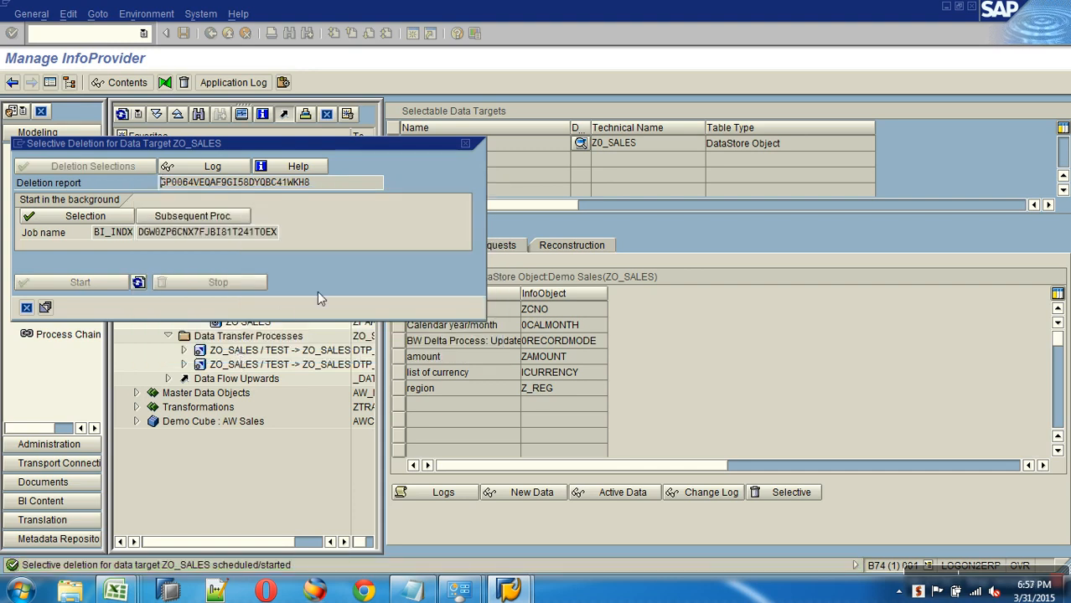
# Refresh the status of the selective deletion job and close the selective deletion dialog
pyautogui.doubleClick(310, 182)
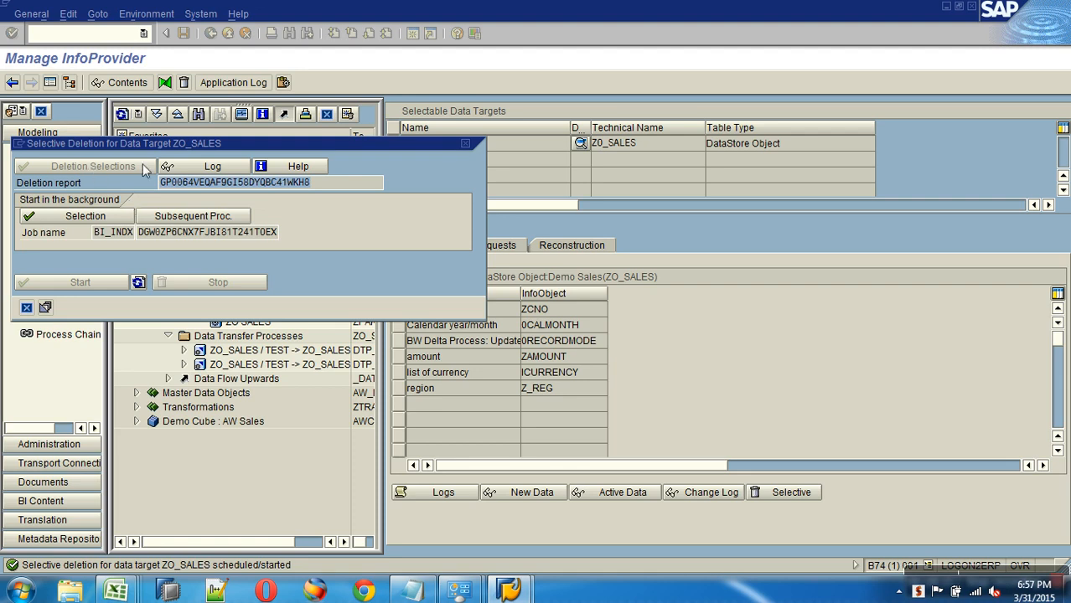
pyautogui.click(138, 282)
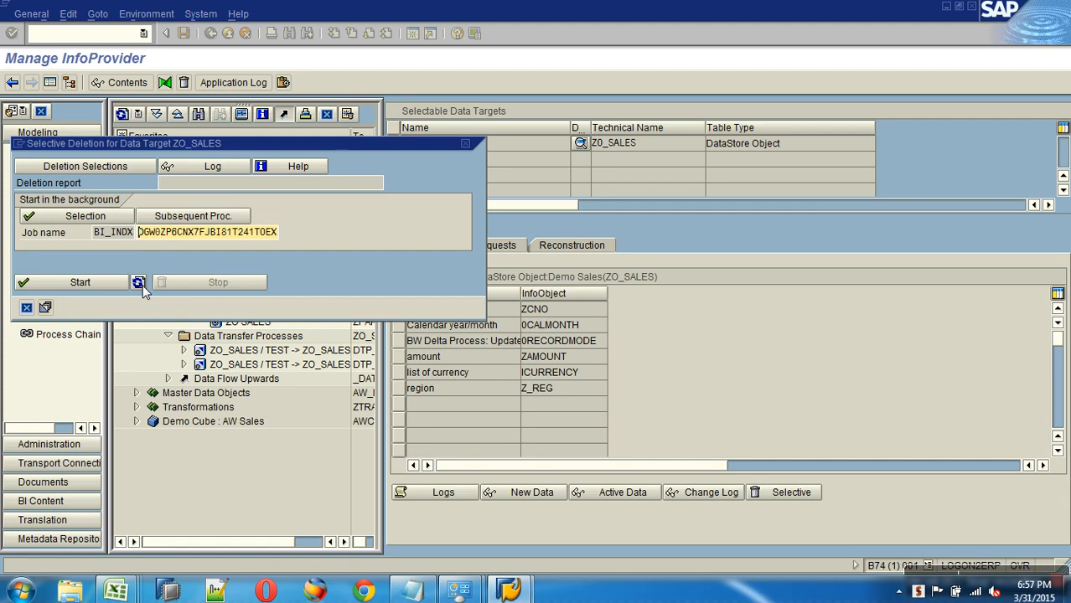
pyautogui.click(26, 308)
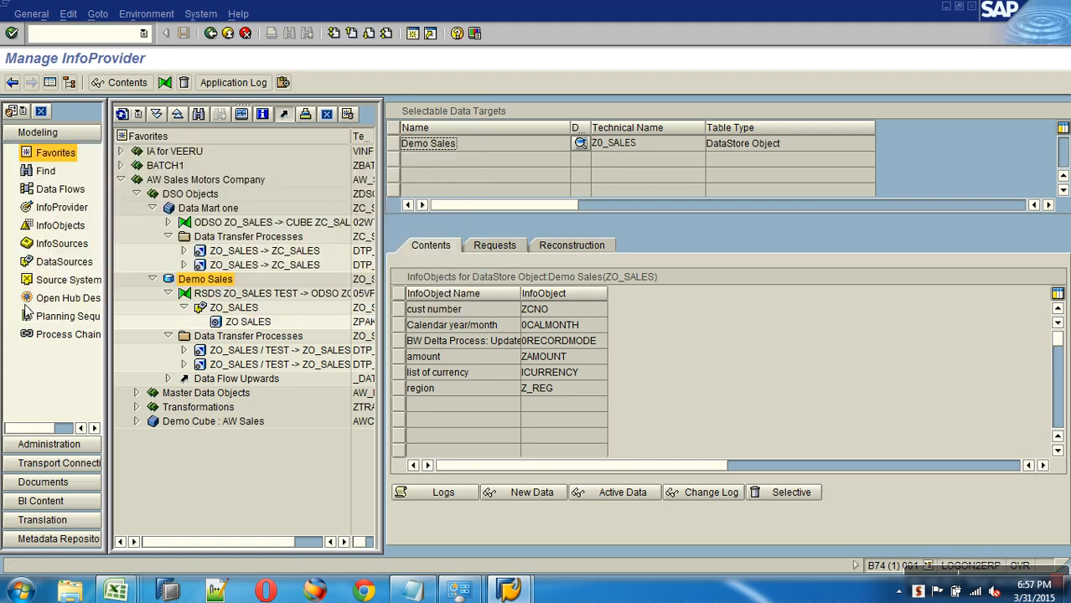
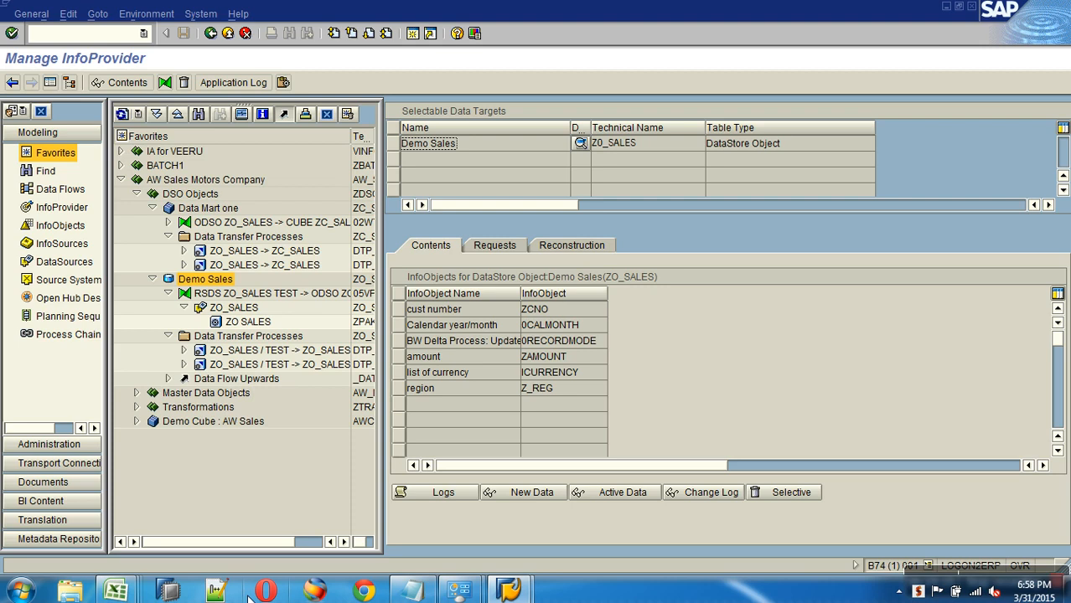
# Switch to the DSO Document workbook in Excel and select the Delete Change Log Data entry
pyautogui.moveTo(116, 591)
pyautogui.click(423, 502)
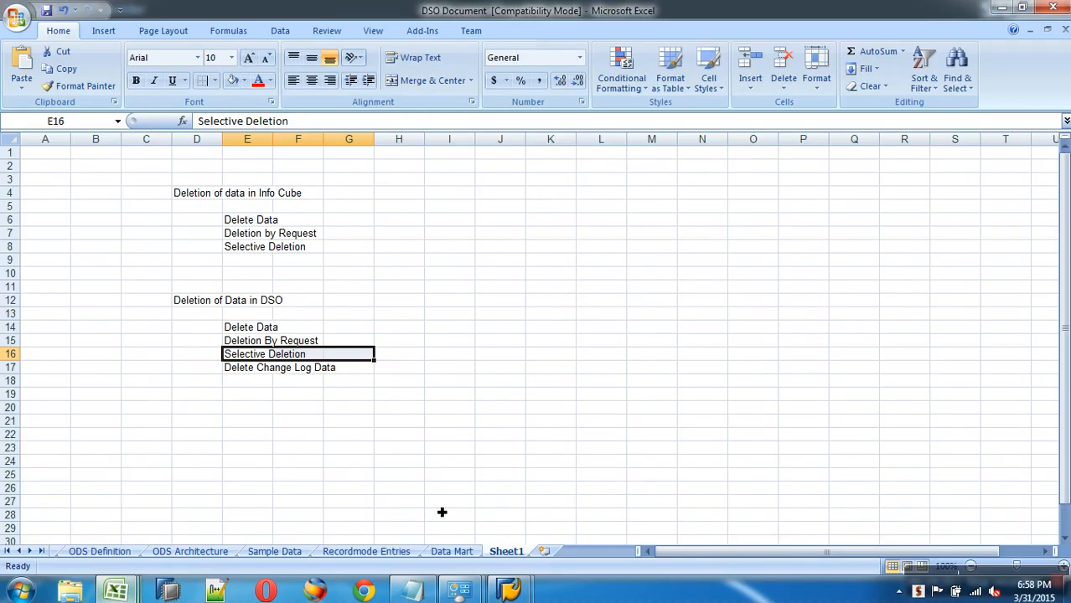
pyautogui.click(267, 371)
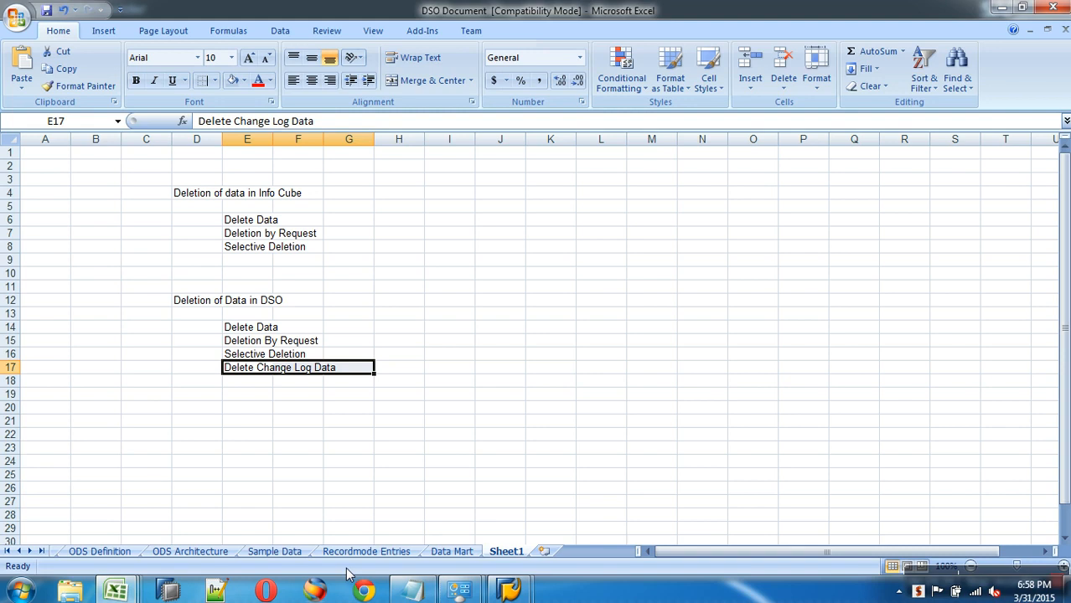
# Switch back to SAP, display the active data of the Demo Sales DSO, and return to its management
pyautogui.moveTo(508, 591)
pyautogui.click(603, 511)
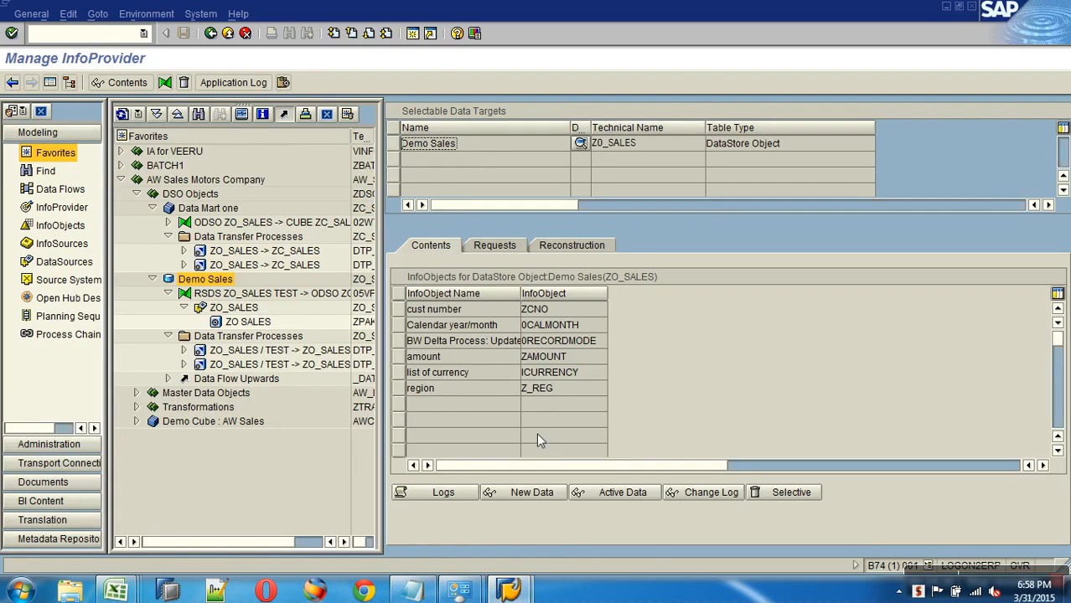
pyautogui.click(590, 493)
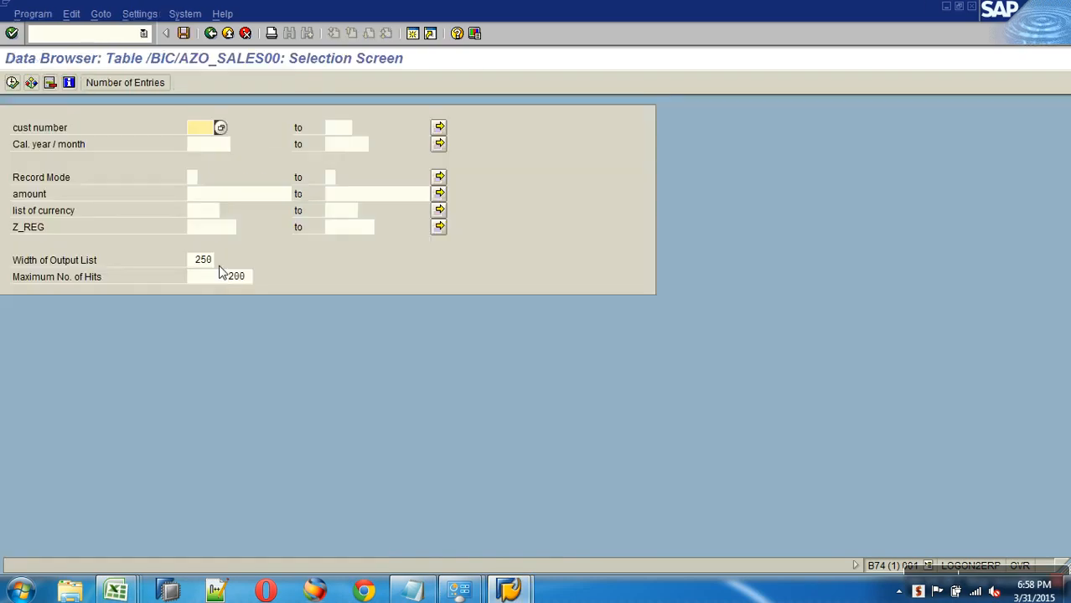
pyautogui.press('F8')
pyautogui.press('F3')
pyautogui.press('F3')
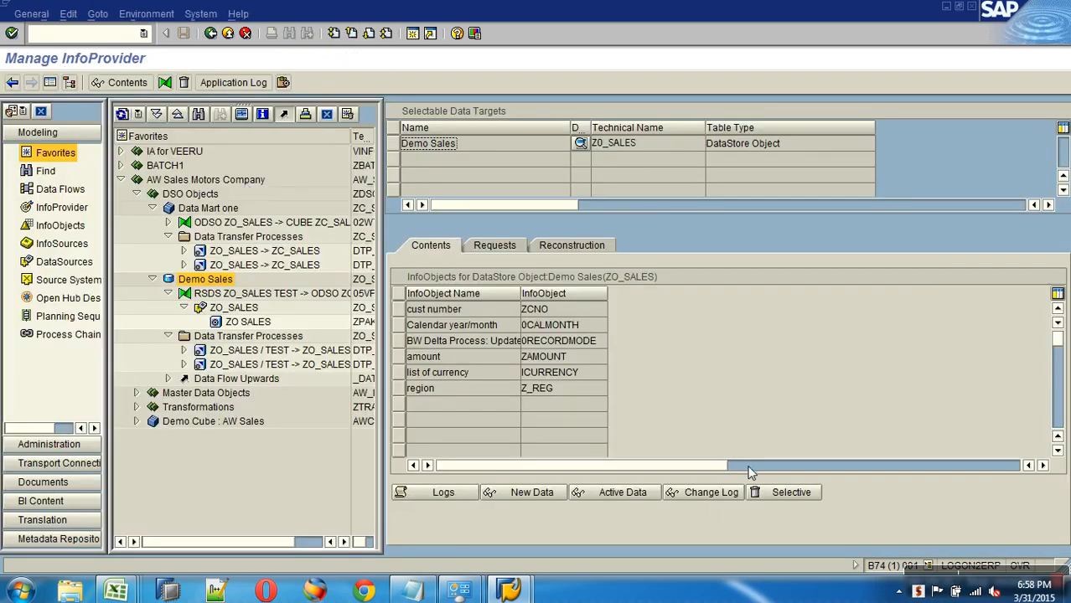
# Display all change log entries of the Demo Sales DSO, and return to its management
pyautogui.click(709, 492)
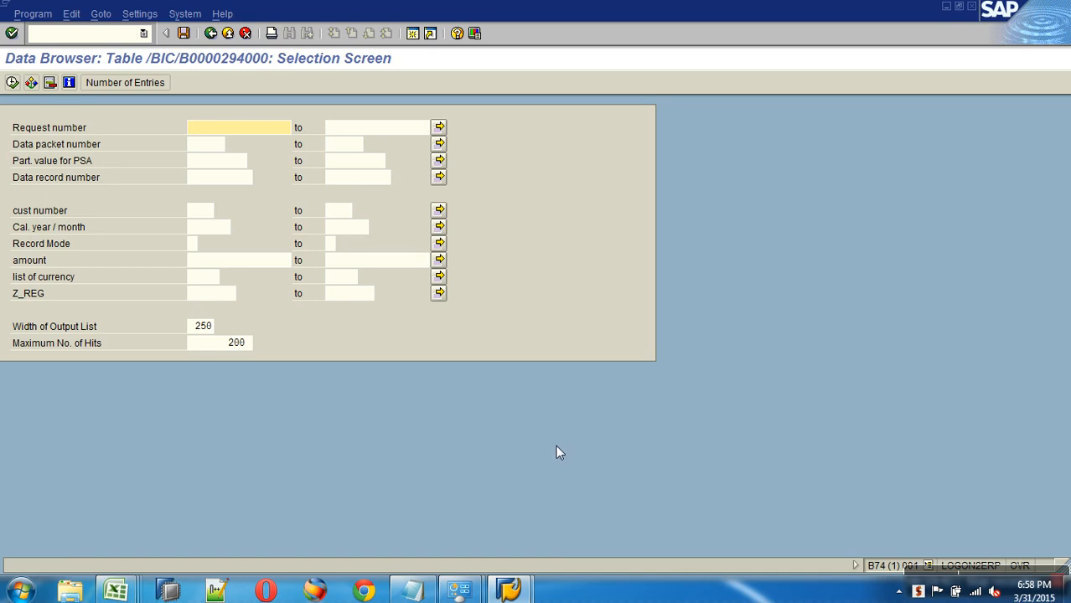
pyautogui.click(12, 83)
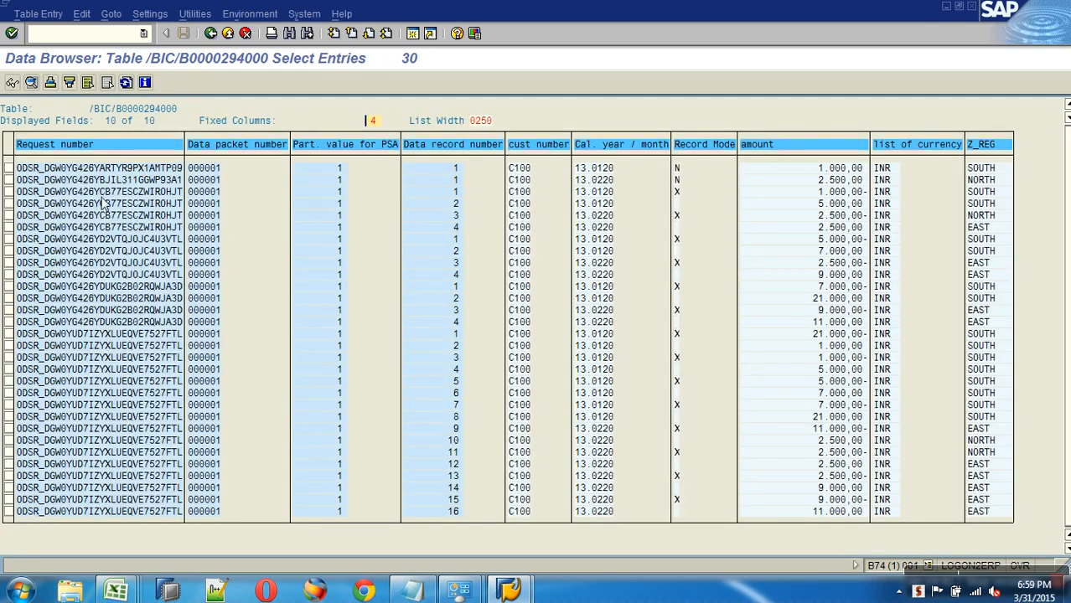
pyautogui.click(210, 33)
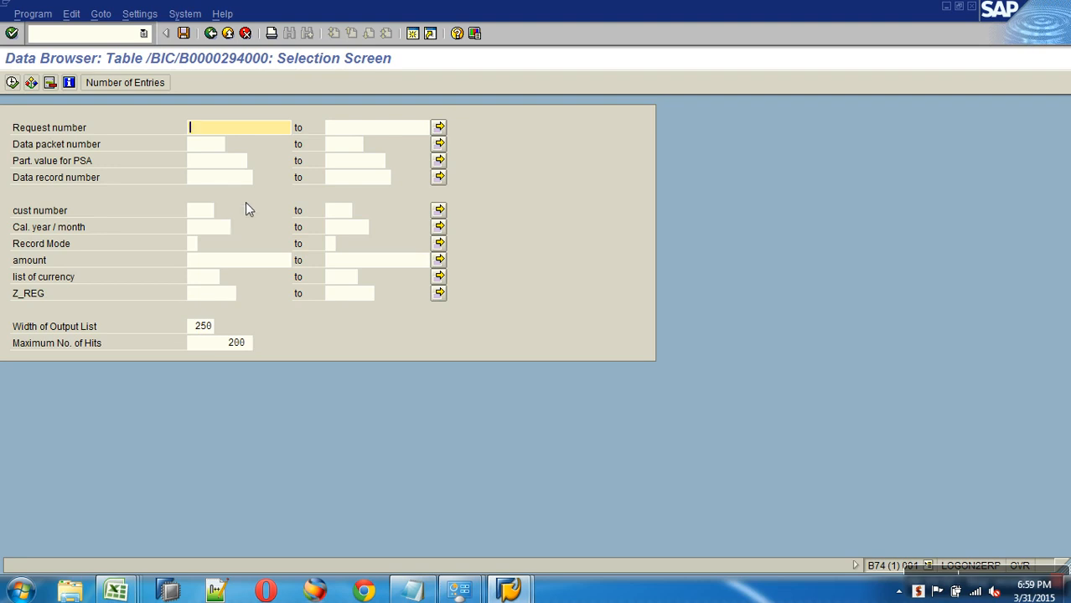
pyautogui.click(210, 33)
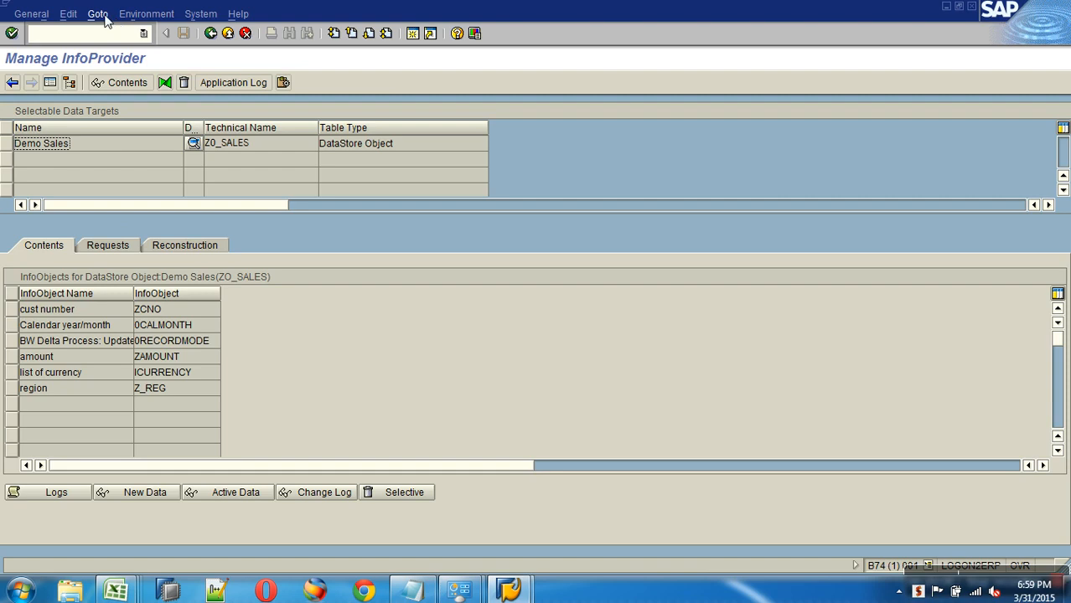
# Open the Delete Change Log Data function for the Demo Sales DSO
pyautogui.click(105, 18)
pyautogui.moveTo(126, 15)
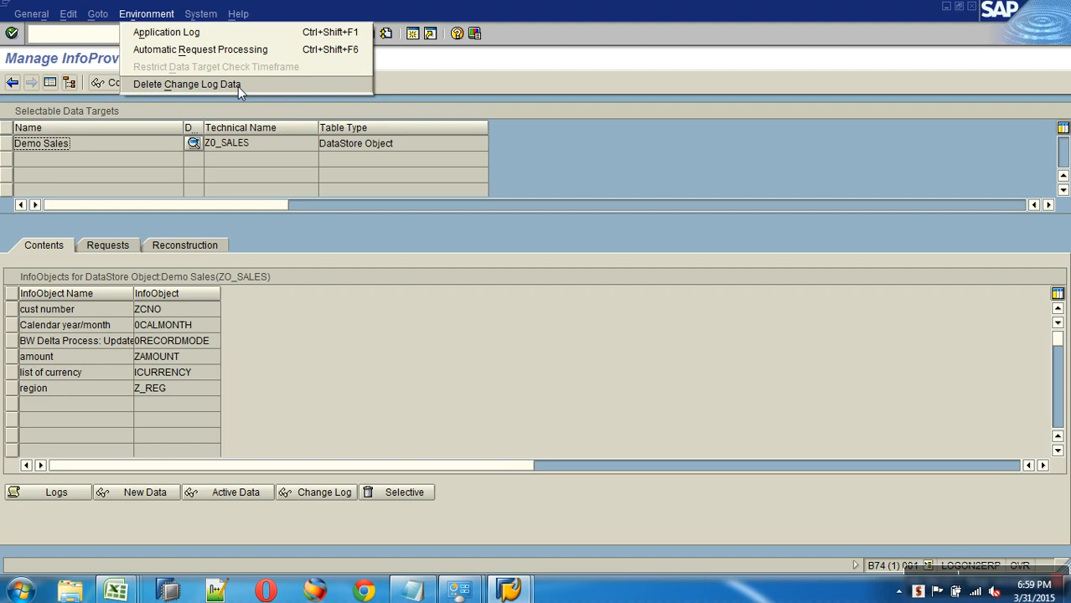
pyautogui.click(186, 84)
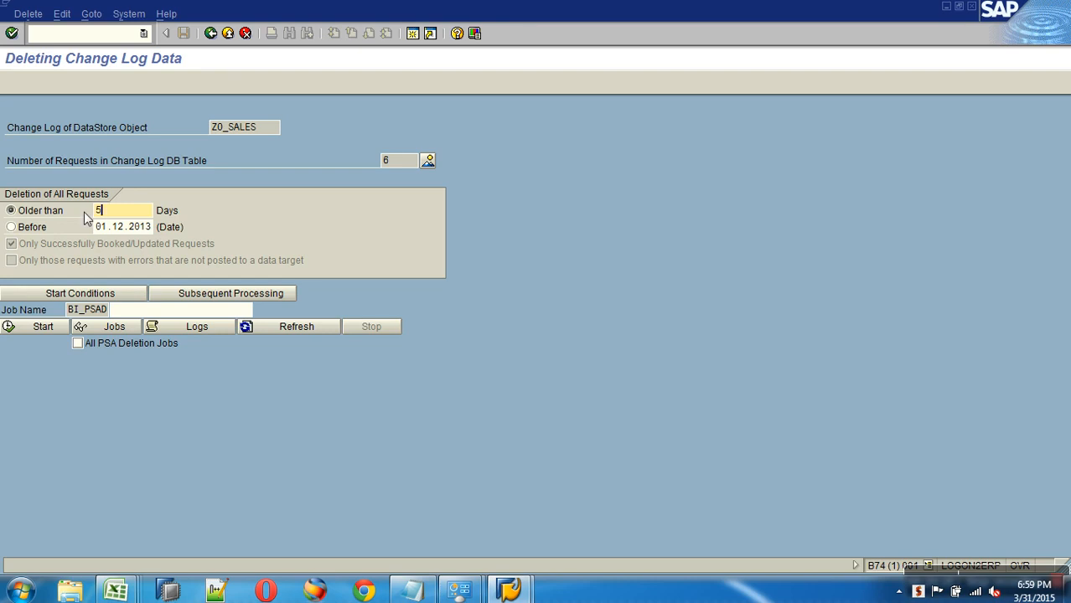
# Try to start the deletion of change log requests before 01.12.2015, with the start condition saved as Immediate
pyautogui.click(29, 230)
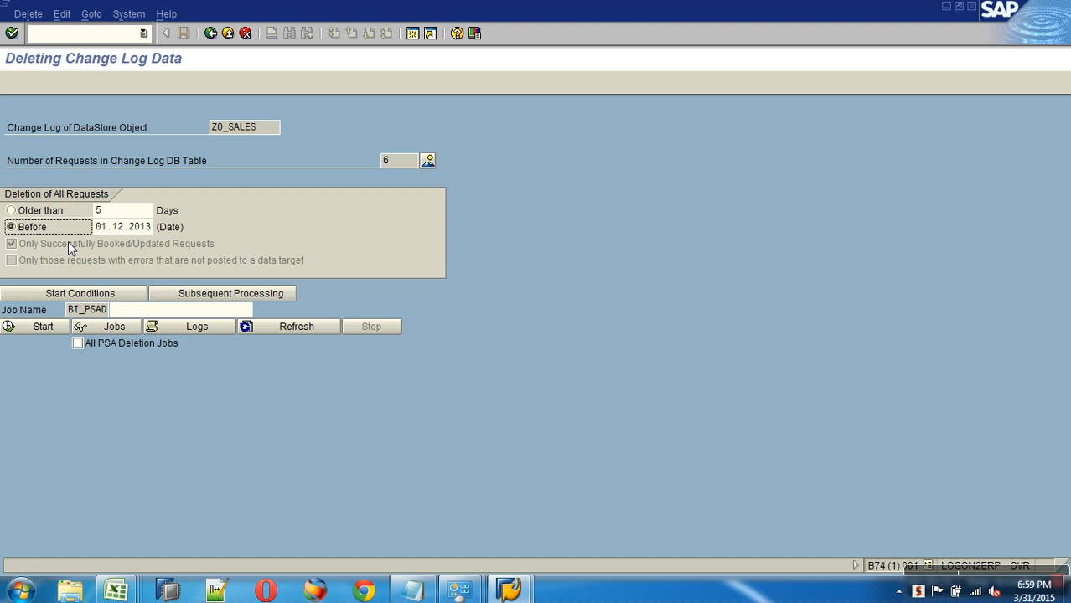
pyautogui.click(154, 231)
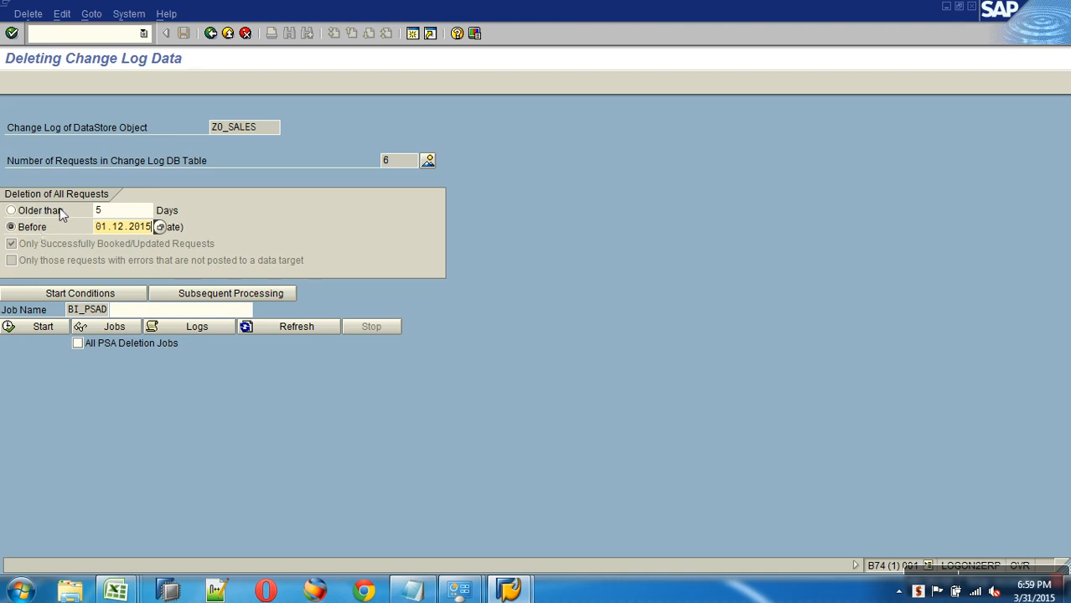
pyautogui.click(52, 293)
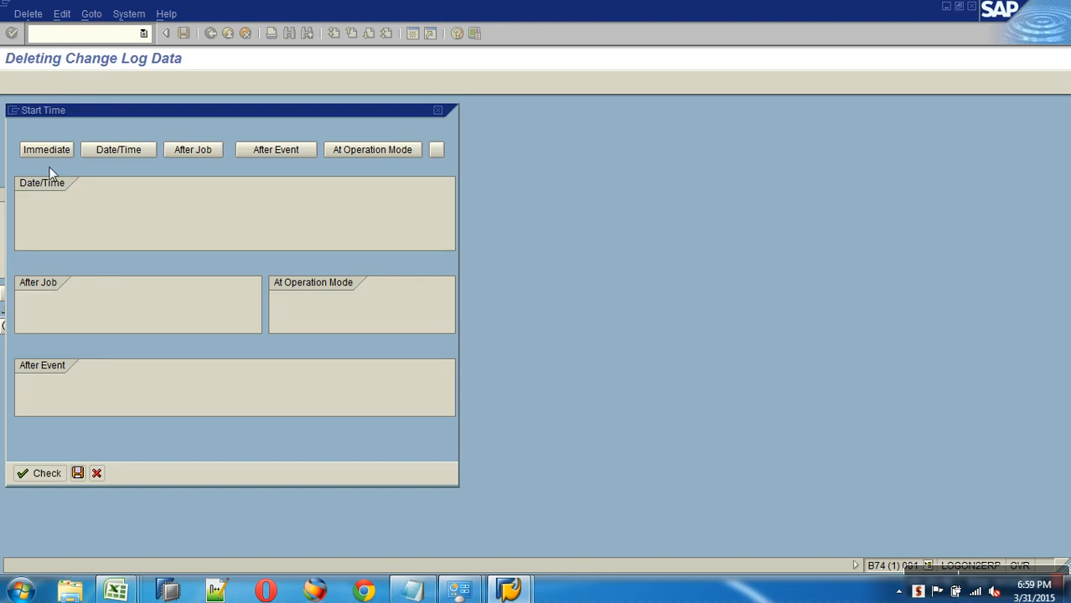
pyautogui.click(46, 149)
pyautogui.click(78, 473)
pyautogui.click(40, 327)
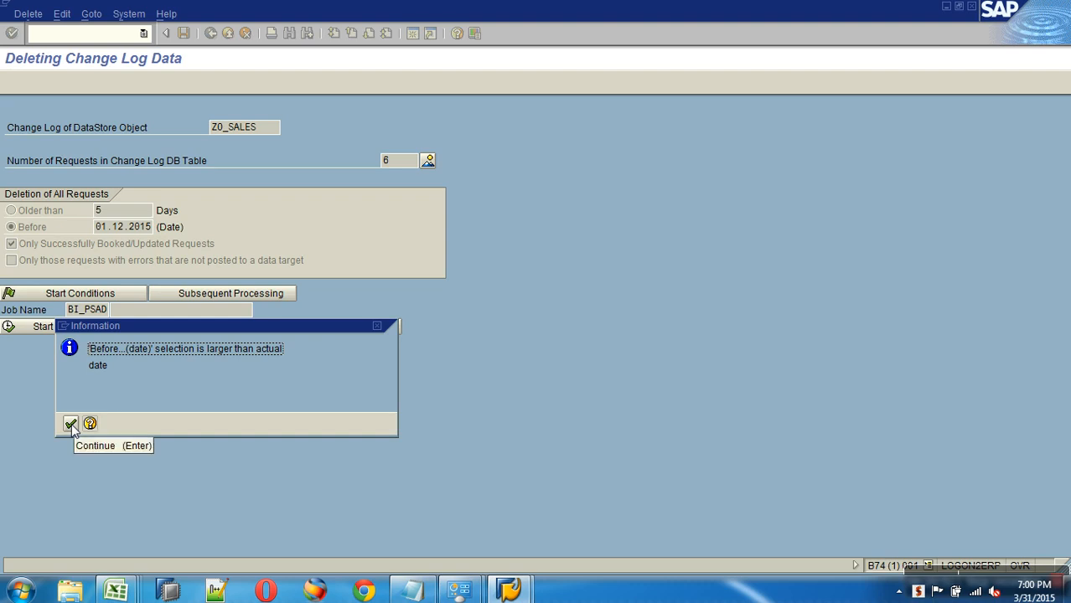
pyautogui.click(70, 424)
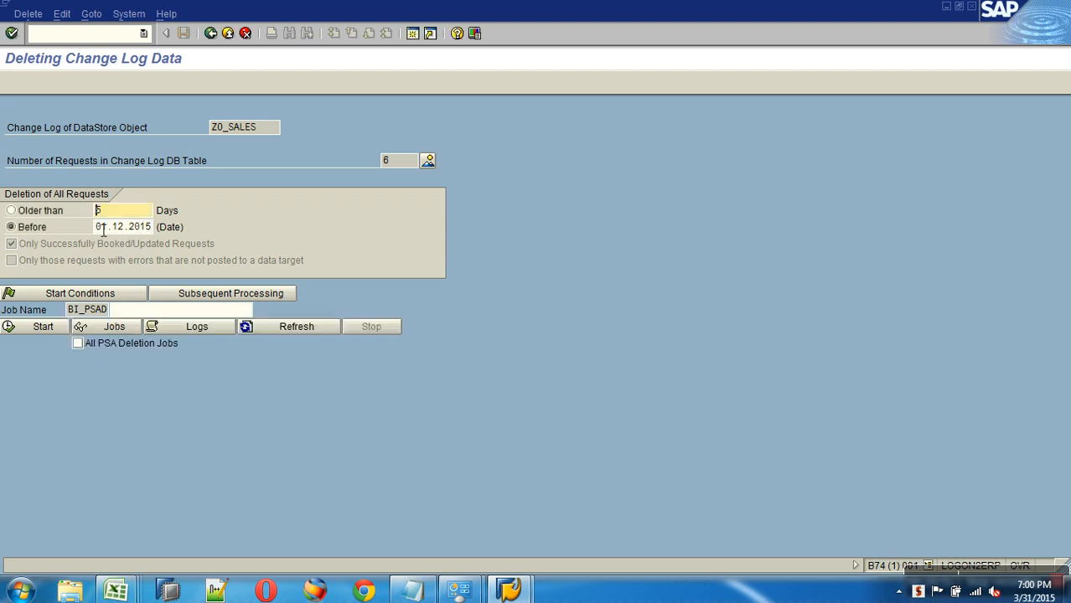
# Set the Before date to 01.12.2011 and start the change log deletion job
pyautogui.click(144, 227)
pyautogui.press('BackSpace')
pyautogui.write('3')
pyautogui.press('BackSpace')
pyautogui.write('1')
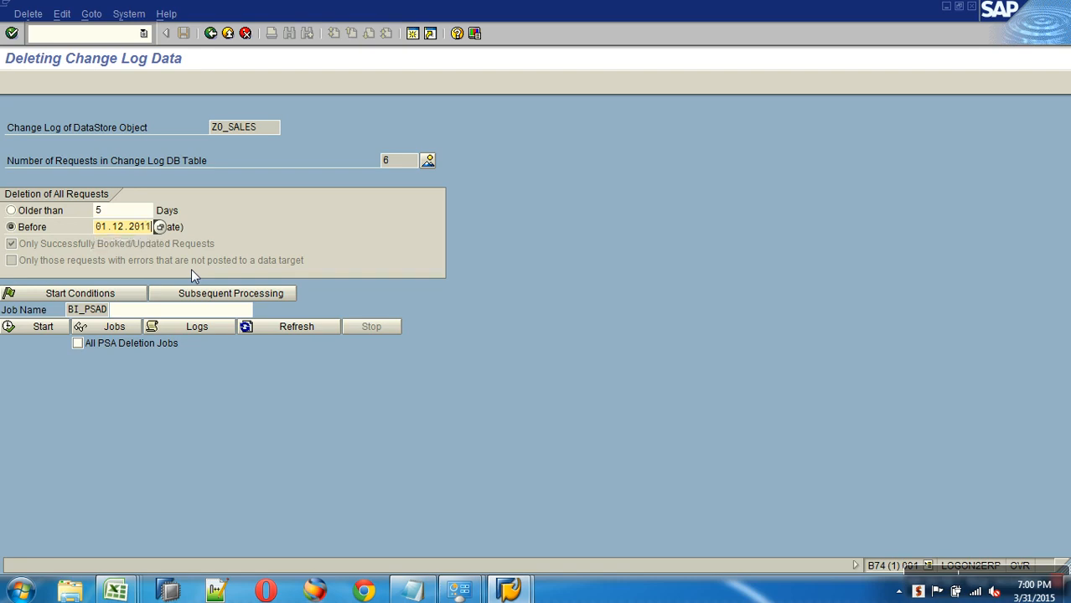
pyautogui.click(44, 327)
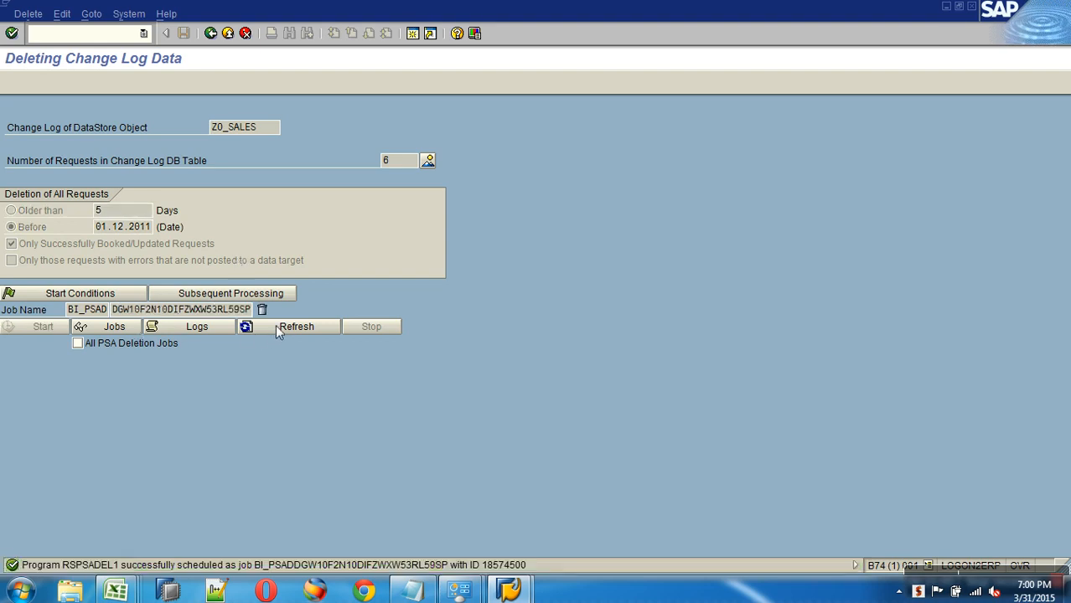
# Return to the Demo Sales DSO management, check the number of change log entries, and go back
pyautogui.click(211, 33)
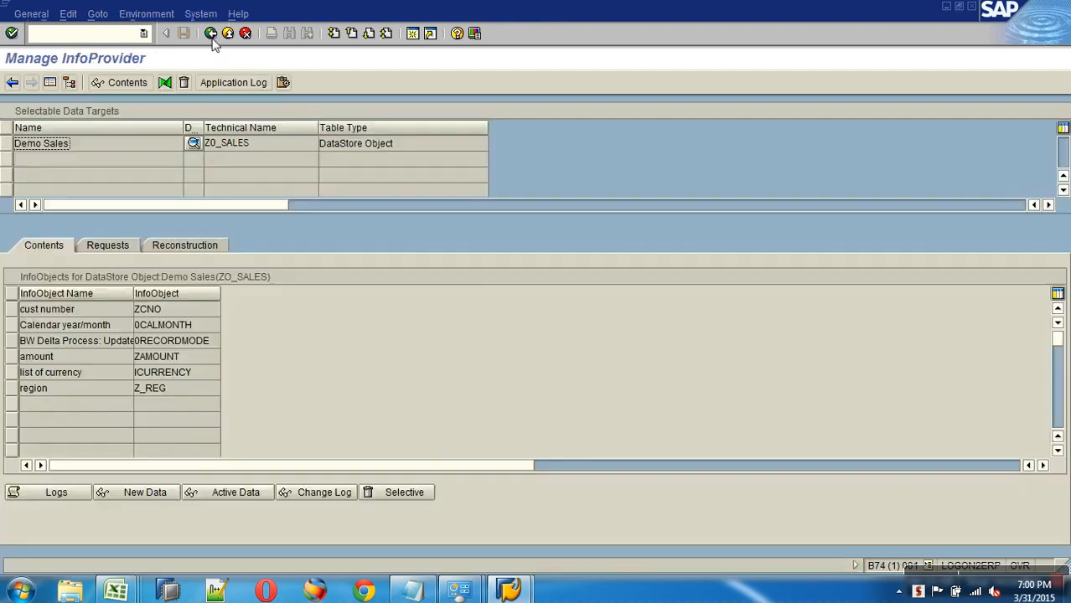
pyautogui.click(301, 494)
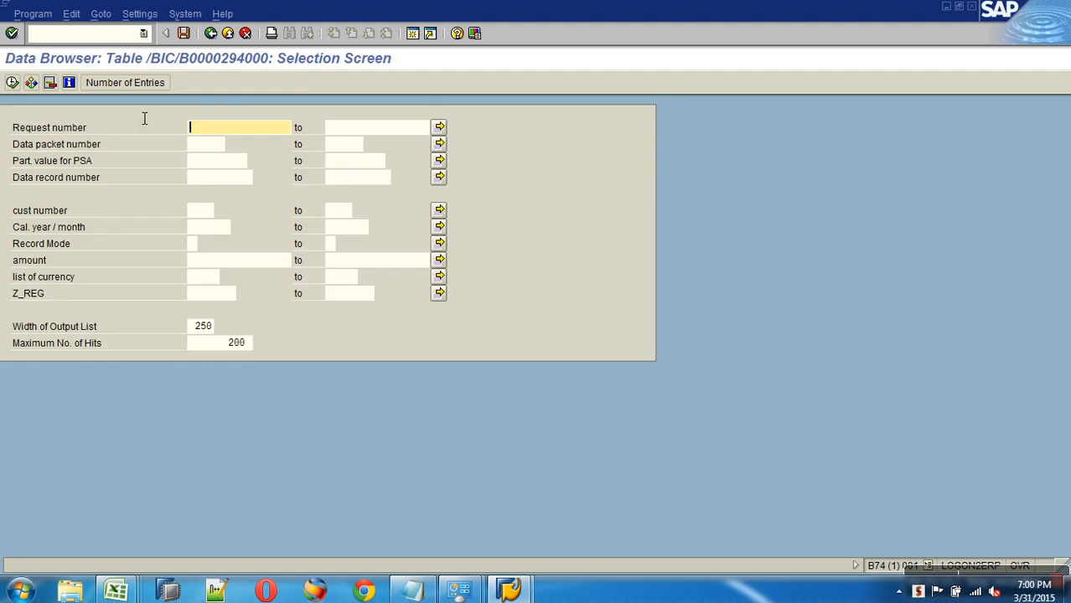
pyautogui.click(134, 85)
pyautogui.click(92, 291)
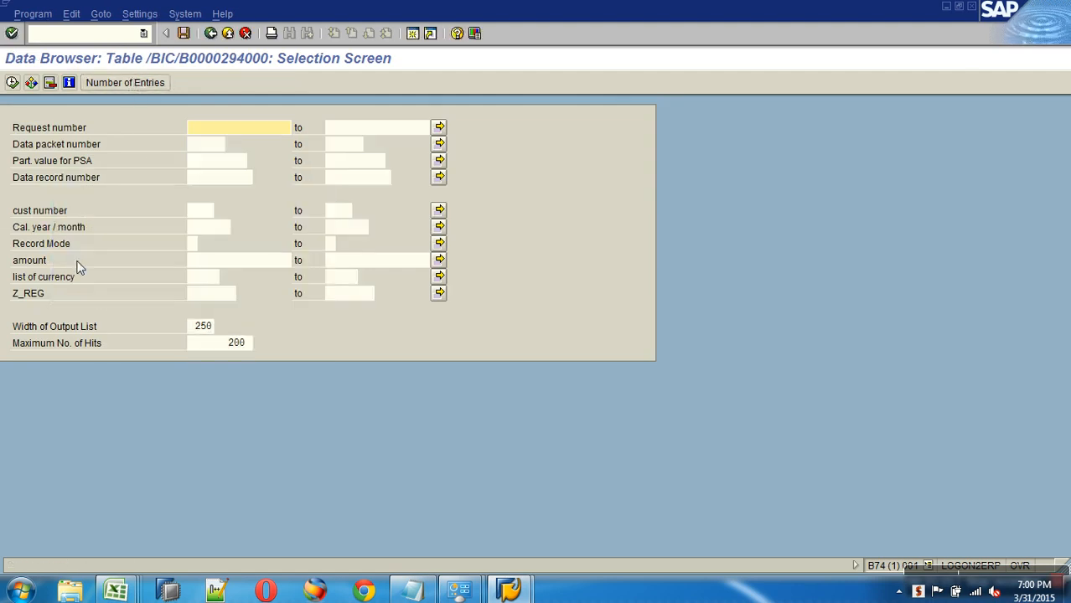
pyautogui.click(211, 33)
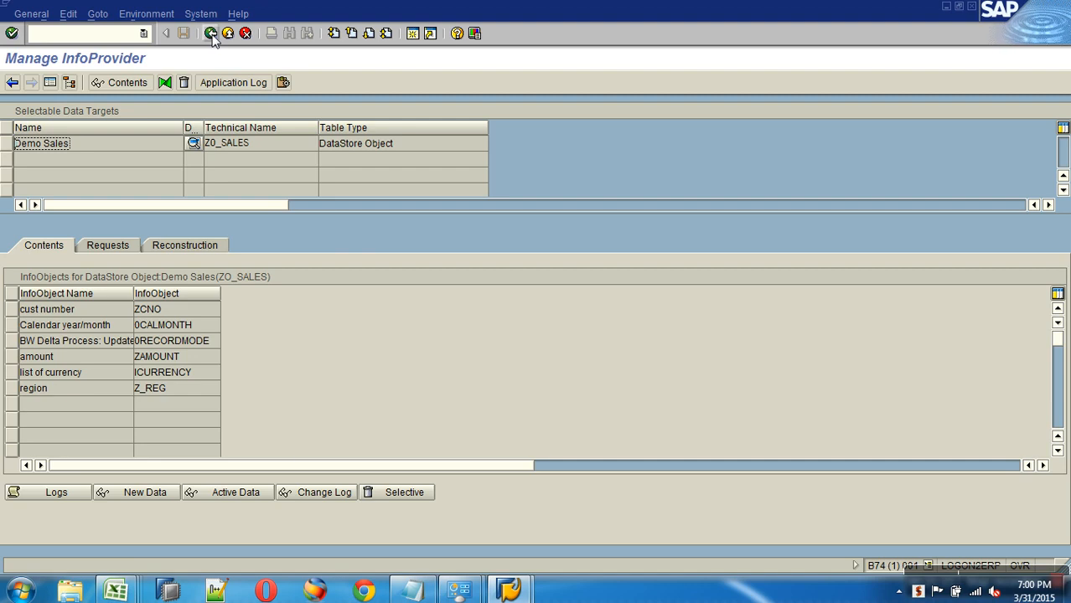
# Reopen Delete Change Log Data and try to start the deletion of requests older than 0 days
pyautogui.click(138, 15)
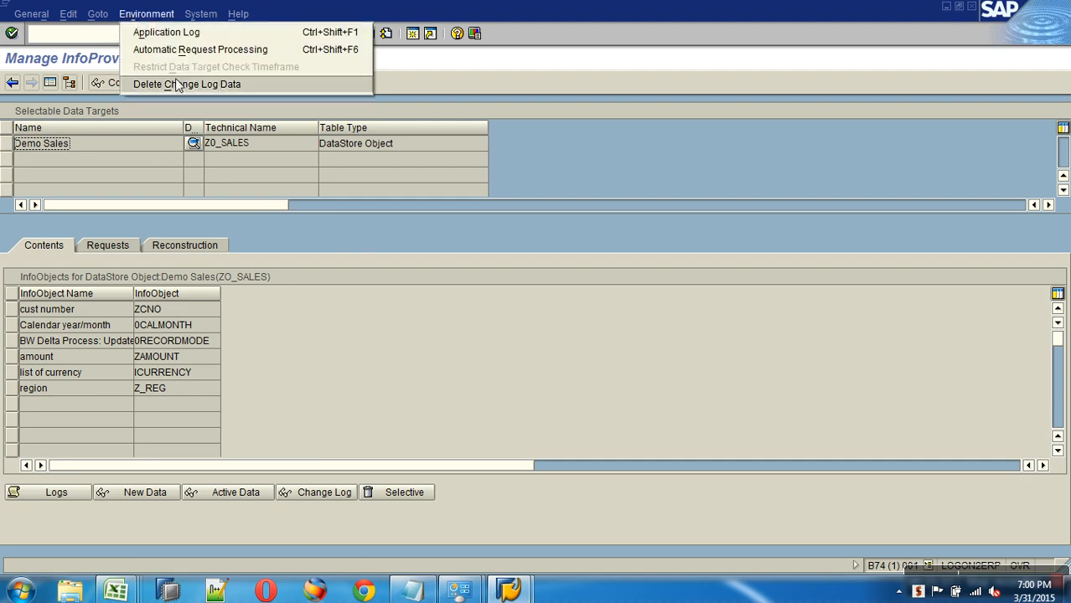
pyautogui.click(170, 83)
pyautogui.click(39, 213)
pyautogui.click(128, 214)
pyautogui.moveTo(129, 217); pyautogui.dragTo(74, 214)
pyautogui.write('0')
pyautogui.click(55, 331)
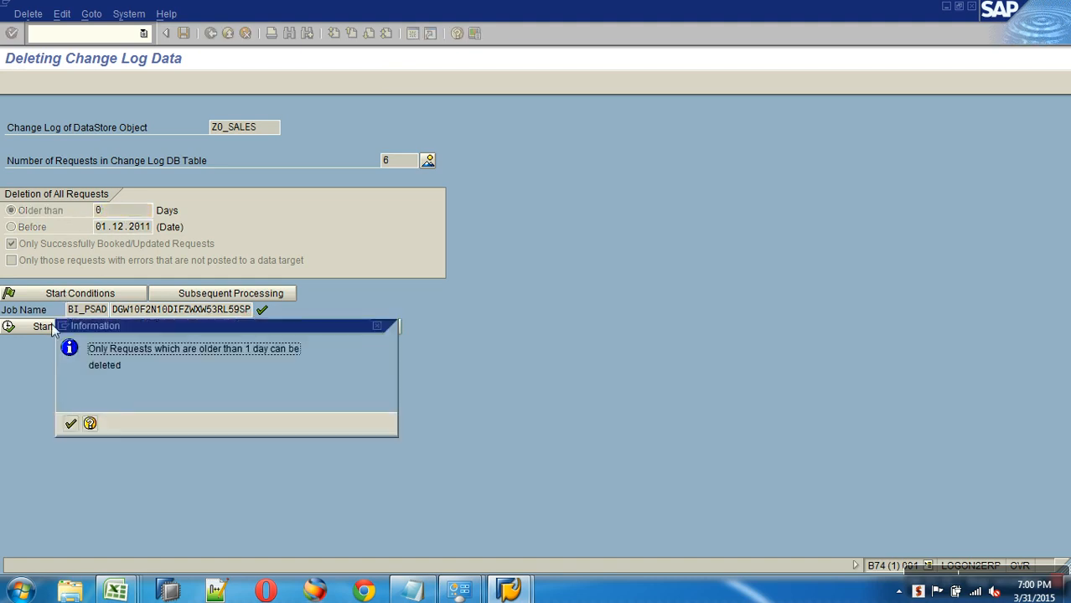
pyautogui.click(70, 423)
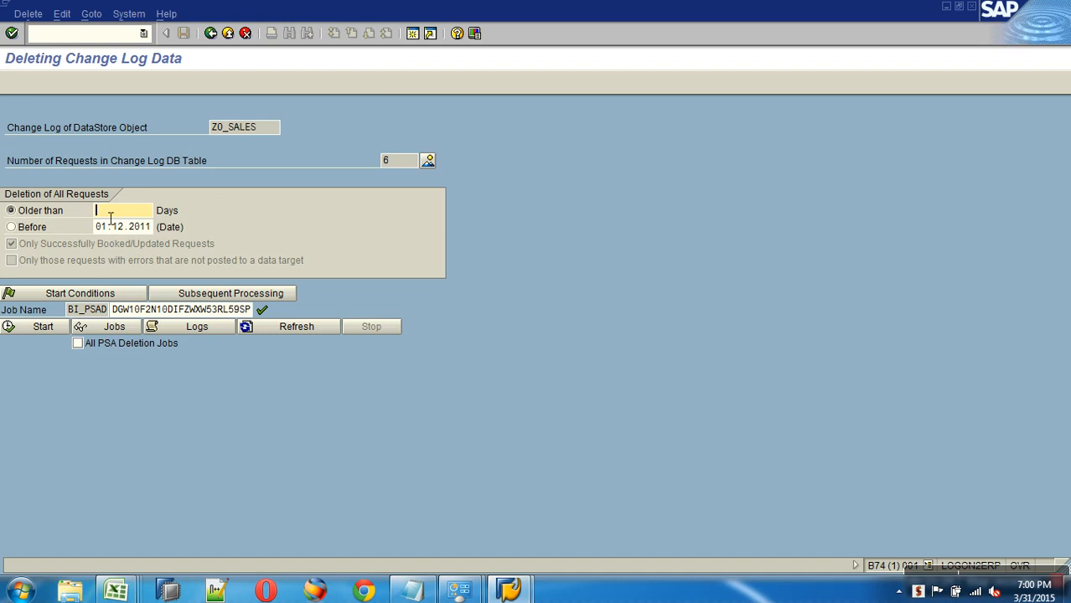
# Switch the deletion criterion to requests before 01.12.2013, start the deletion job, and refresh its status
pyautogui.click(35, 228)
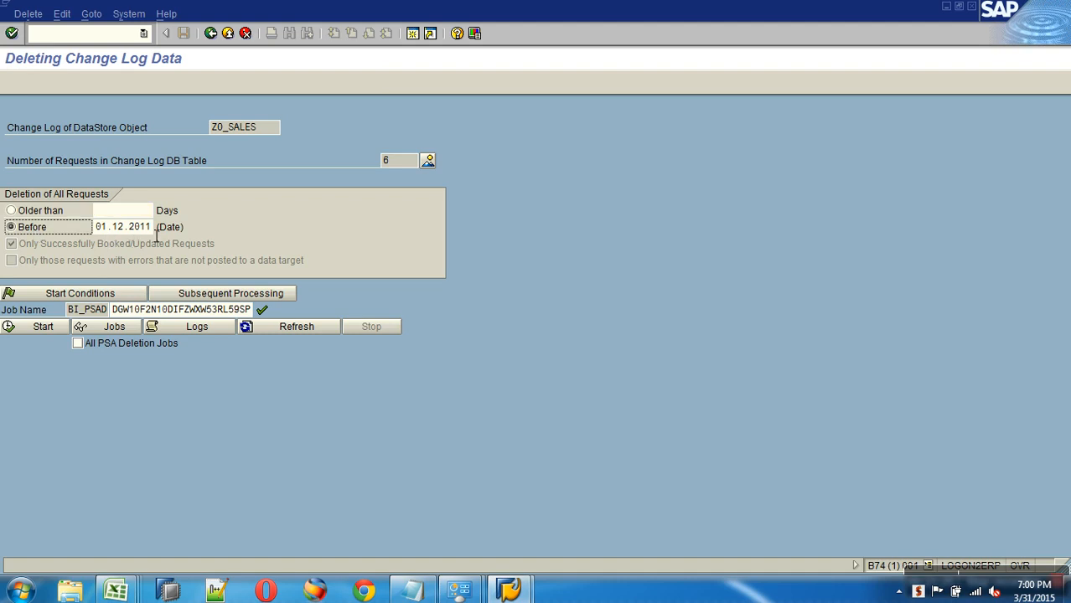
pyautogui.click(151, 227)
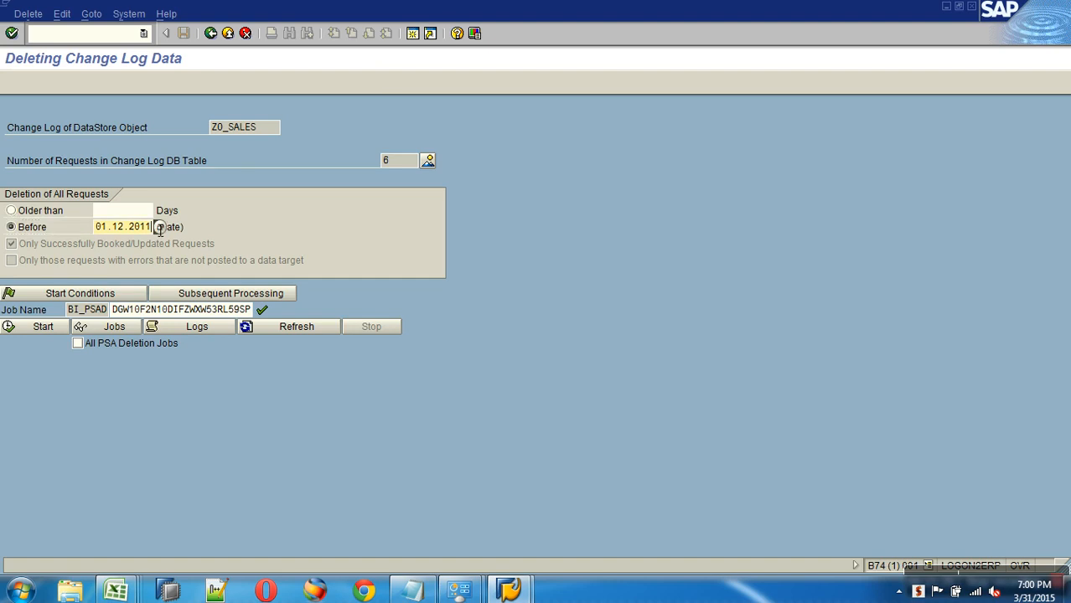
pyautogui.press('BackSpace')
pyautogui.write('3')
pyautogui.click(54, 330)
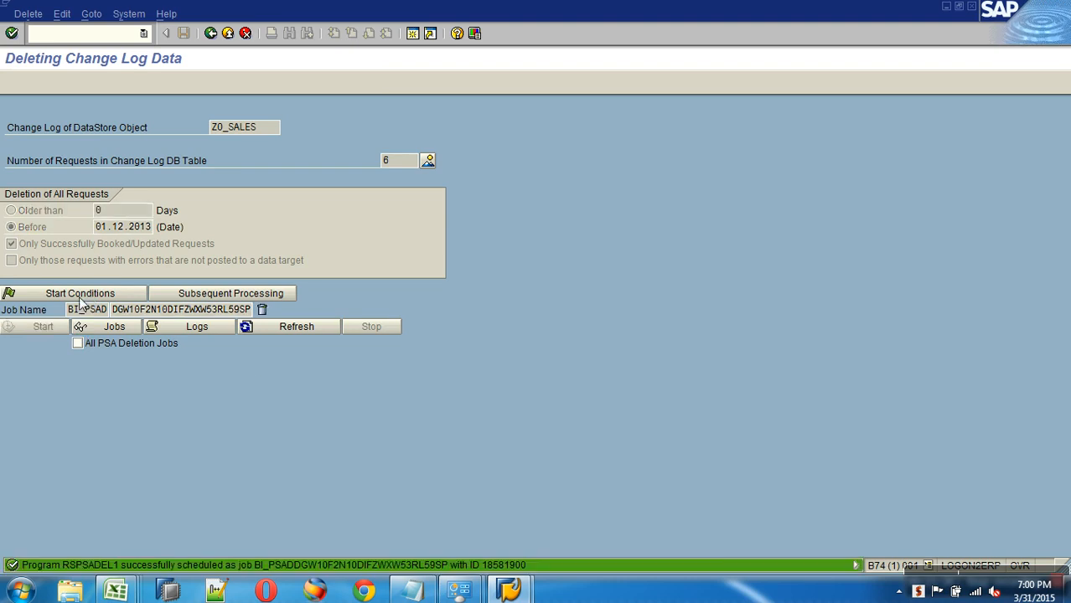
pyautogui.click(248, 327)
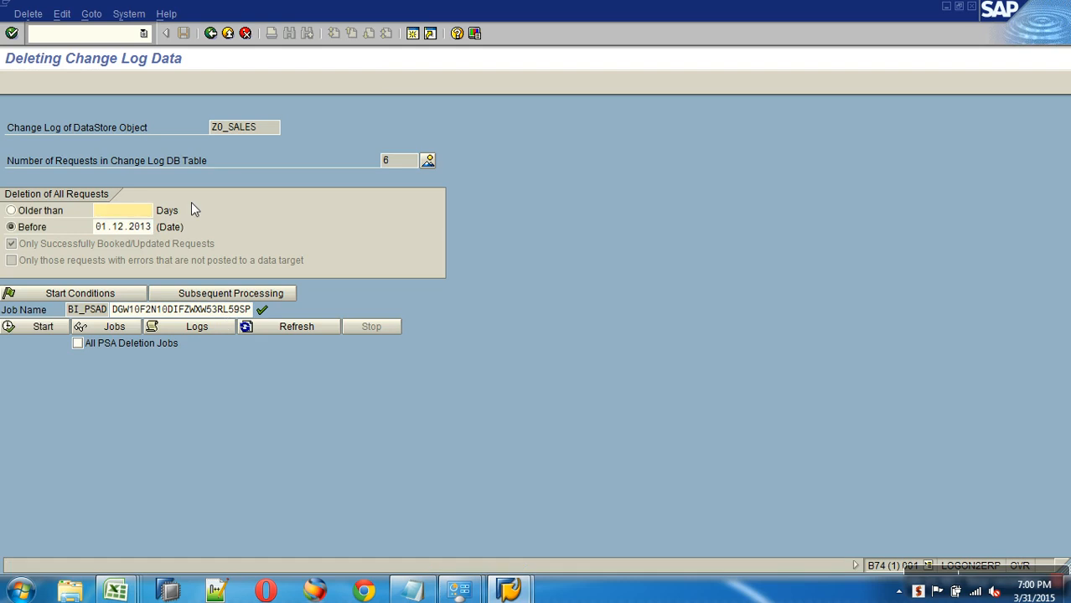
# Check the number of entries in the Demo Sales change log again, and return to its management
pyautogui.click(214, 36)
pyautogui.click(289, 491)
pyautogui.click(125, 82)
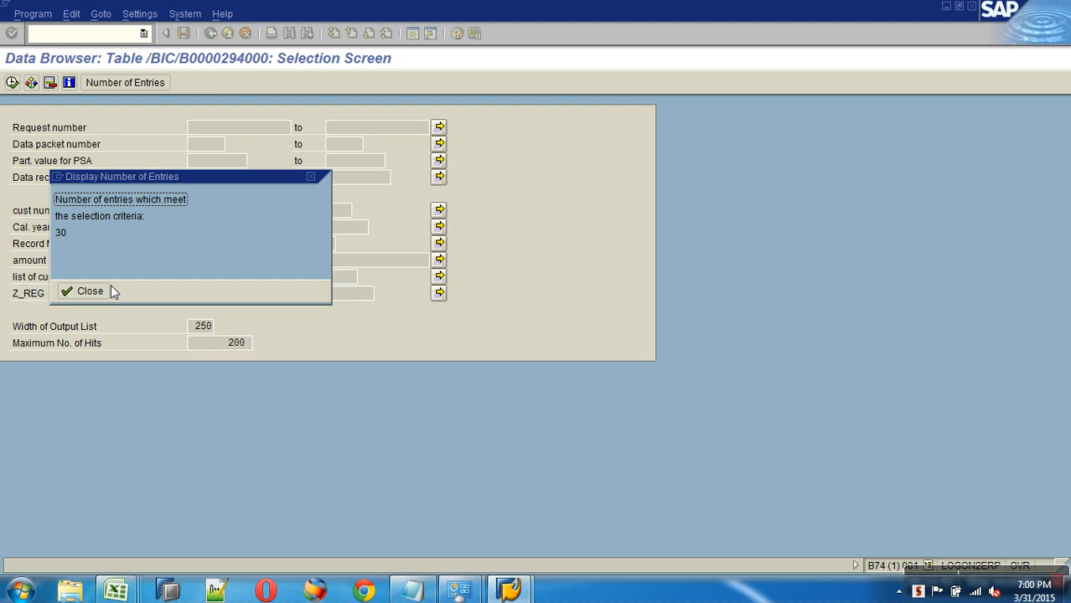
pyautogui.click(75, 290)
pyautogui.click(210, 33)
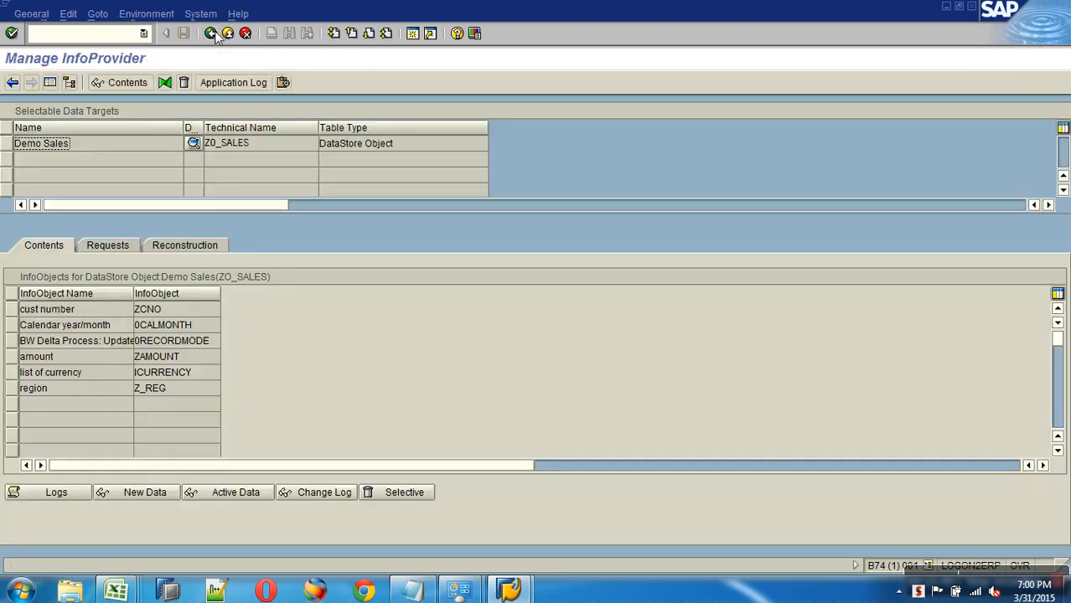
# Reopen Delete Change Log Data for the Demo Sales DSO and set the Before date to 01.12.2017
pyautogui.click(146, 14)
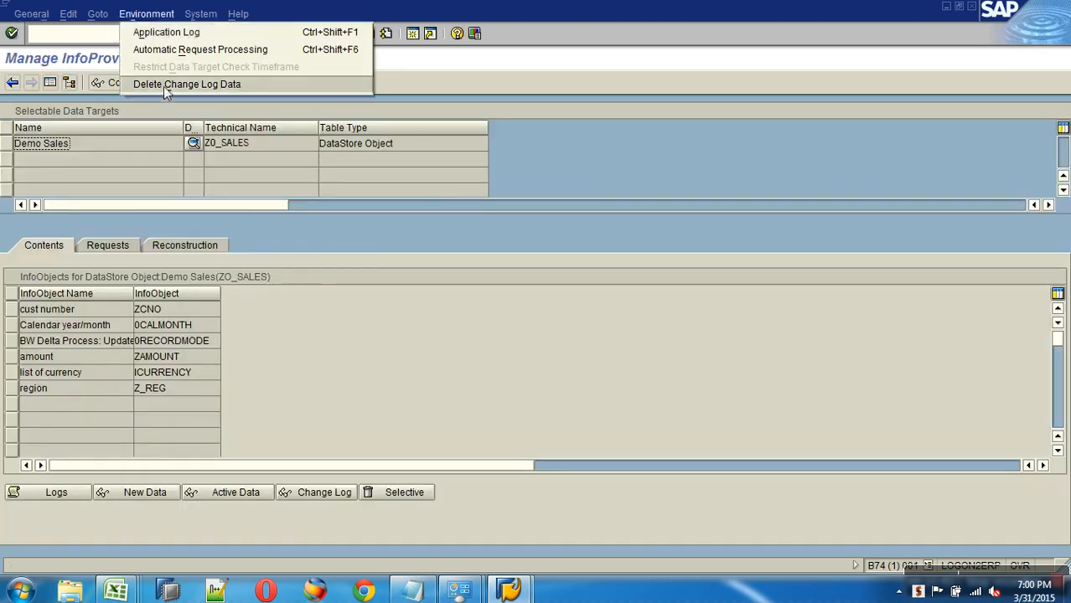
pyautogui.click(163, 84)
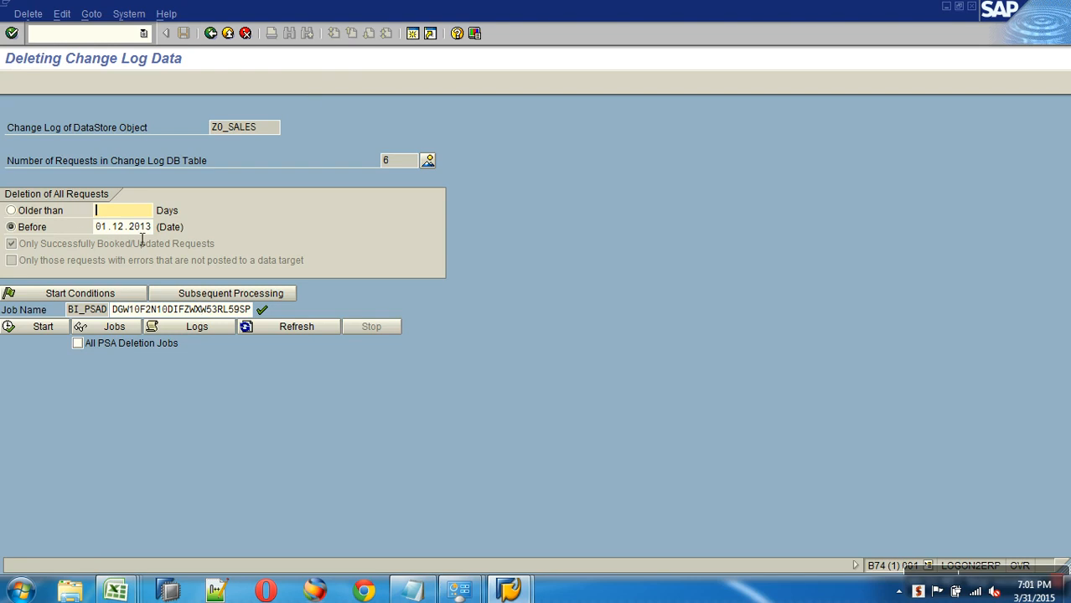
pyautogui.click(151, 230)
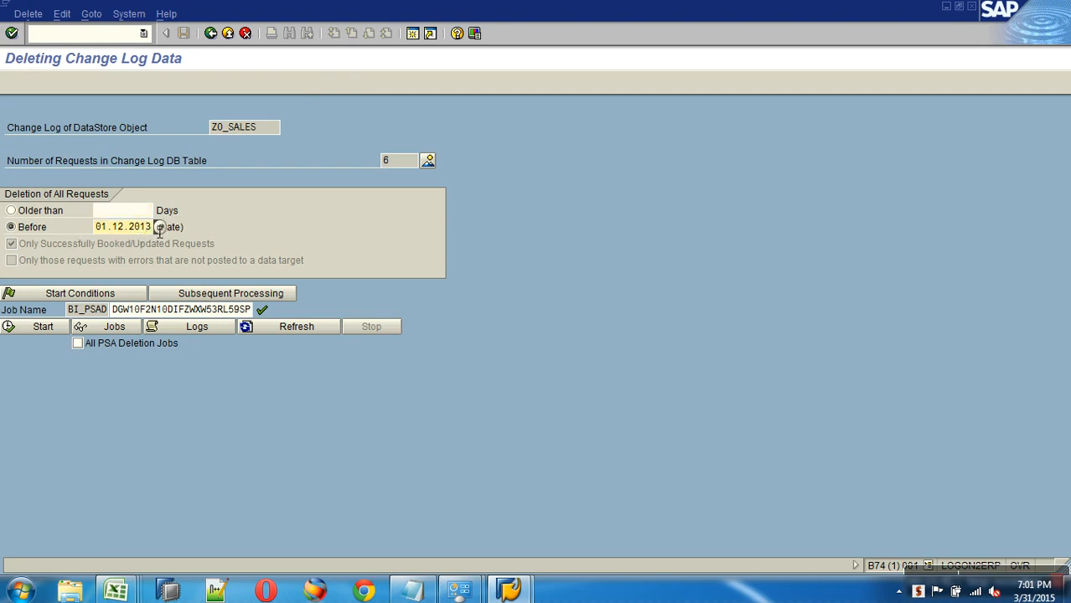
pyautogui.press('BackSpace')
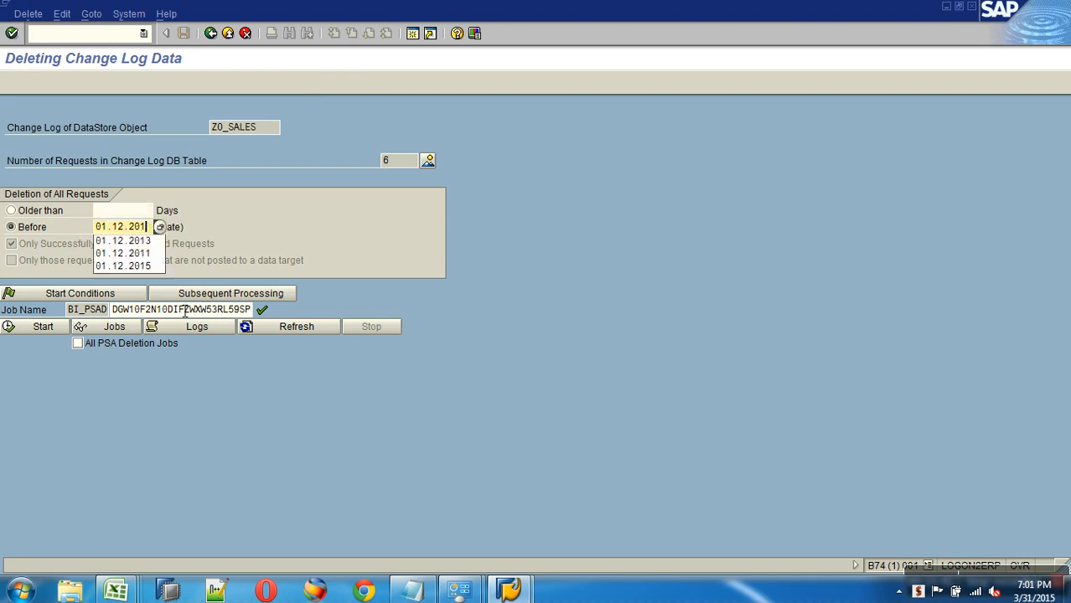
pyautogui.write('7')
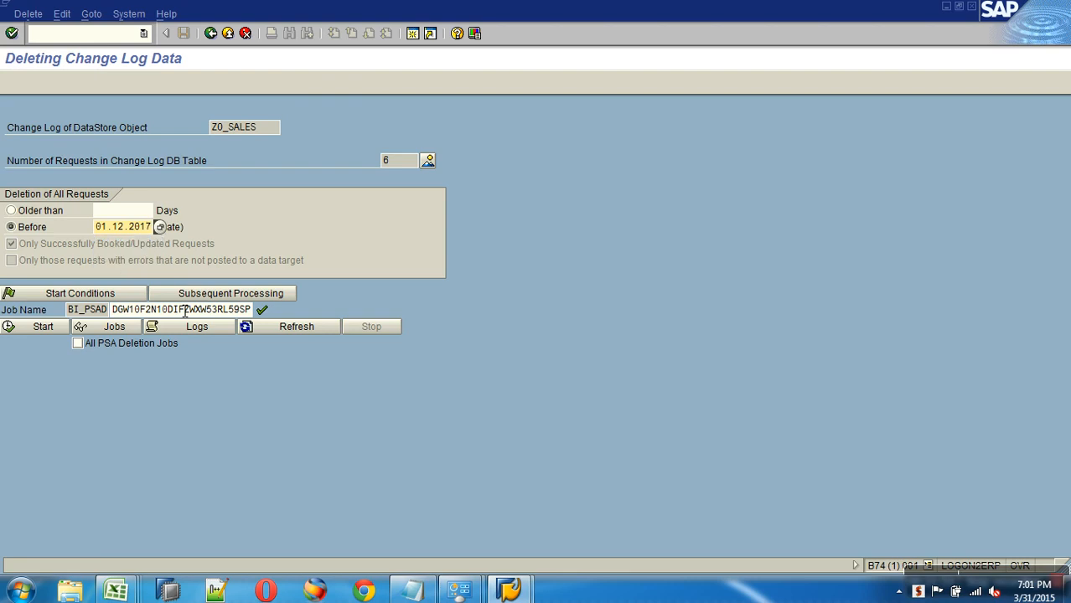
# Save the immediate start condition again and try to start the change log deletion job
pyautogui.click(87, 293)
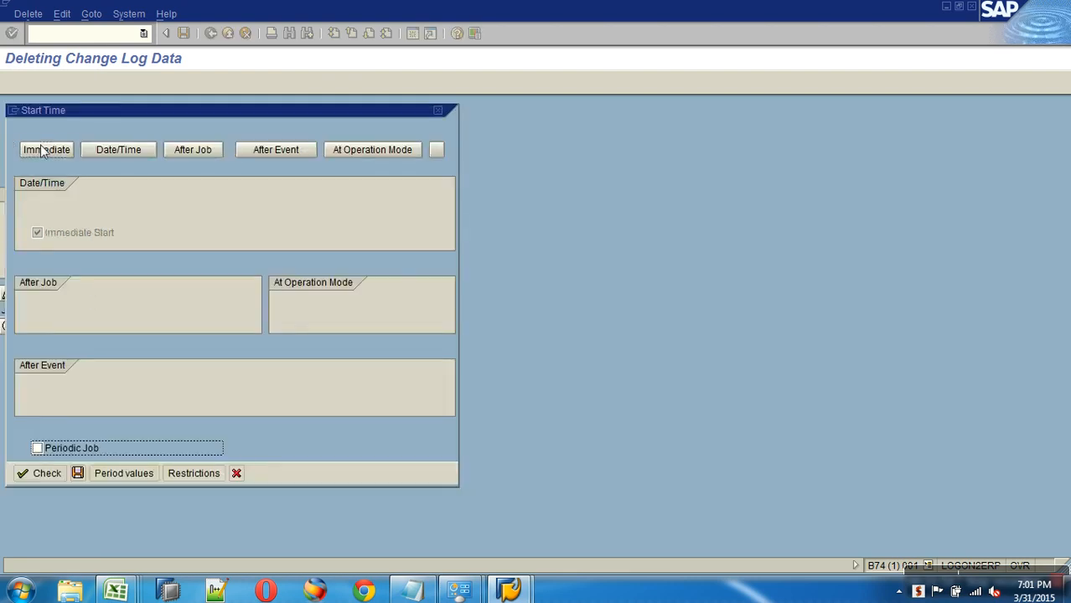
pyautogui.click(76, 473)
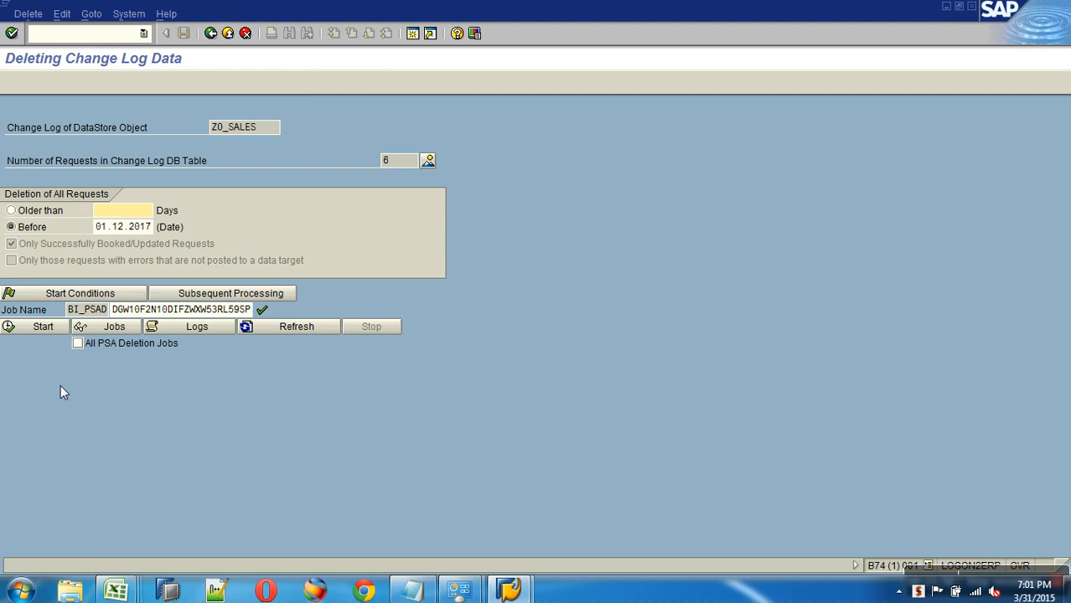
pyautogui.click(42, 326)
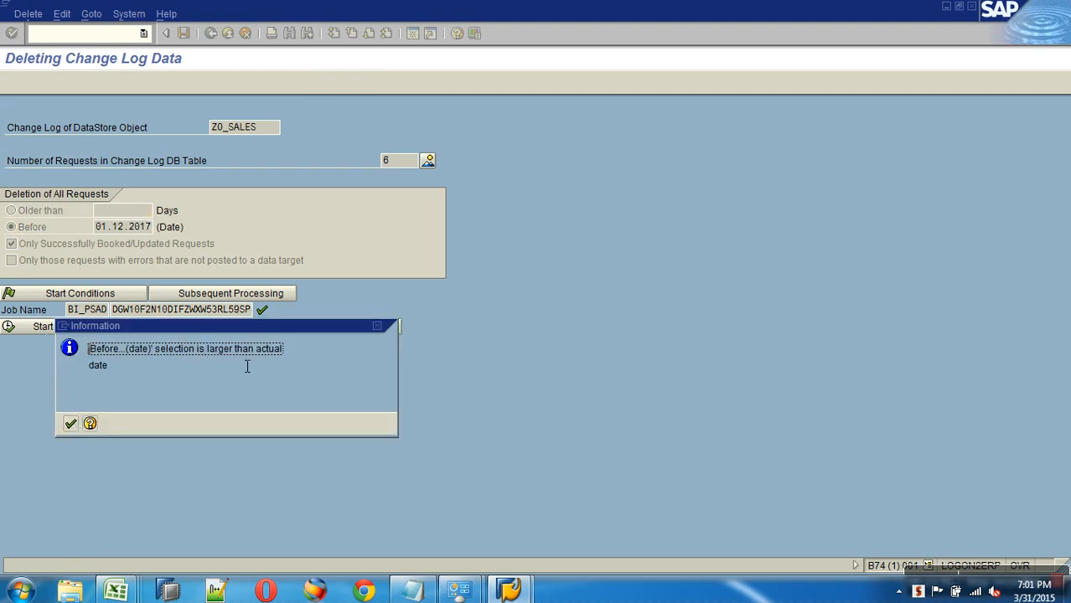
pyautogui.click(71, 423)
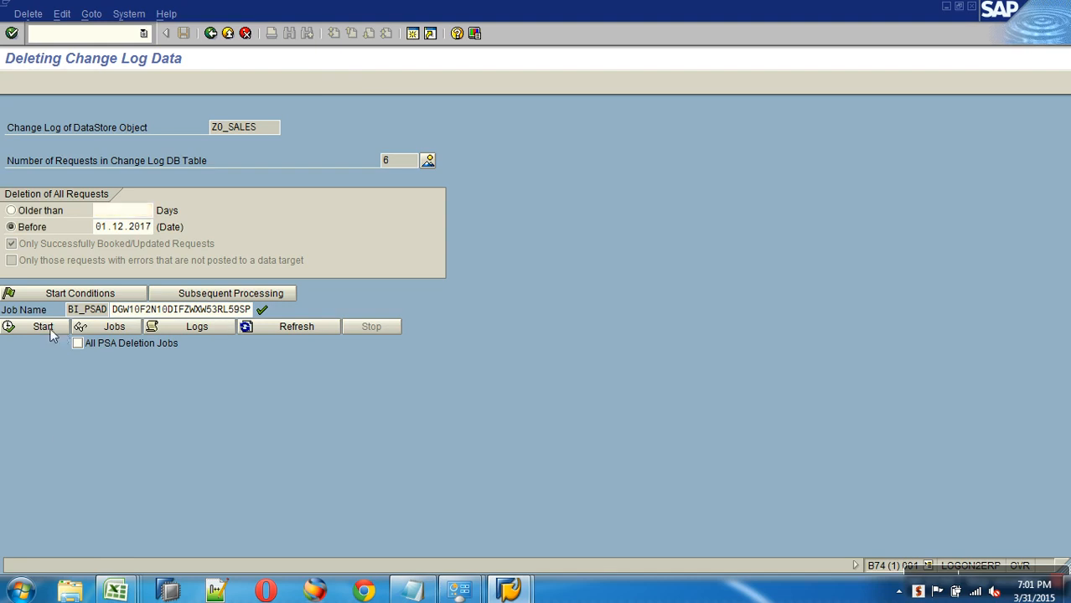
pyautogui.click(49, 328)
pyautogui.click(71, 424)
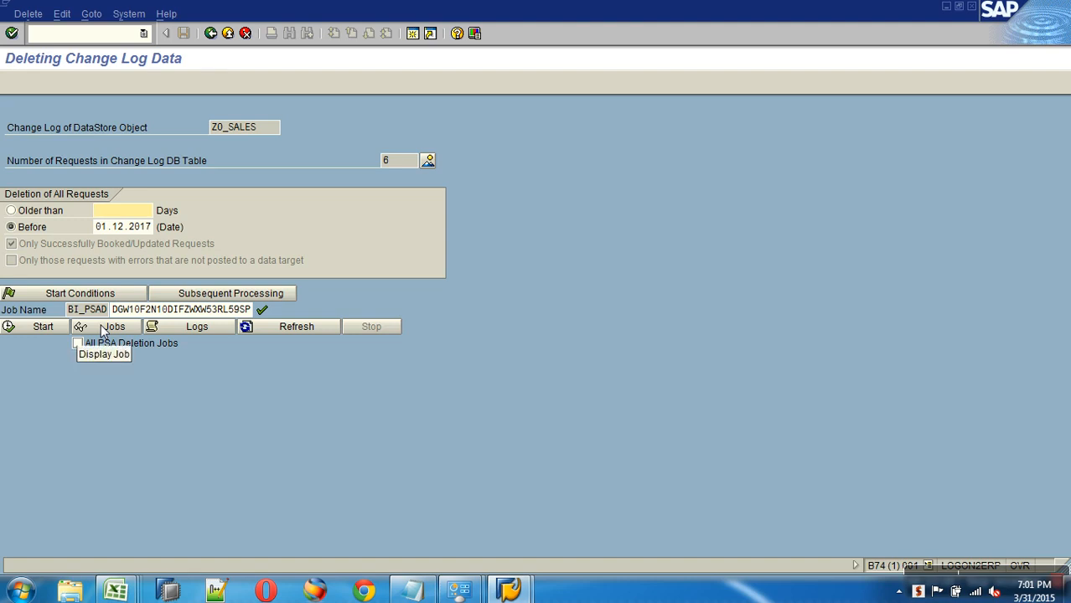
pyautogui.click(103, 230)
pyautogui.moveTo(103, 232); pyautogui.dragTo(152, 231)
pyautogui.click(161, 227)
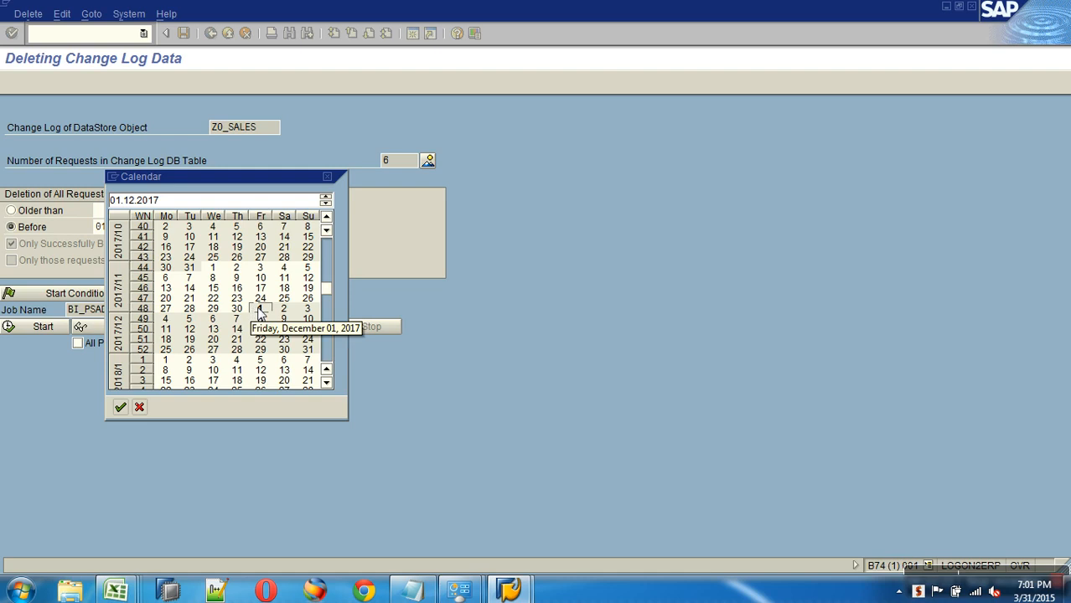
pyautogui.click(141, 406)
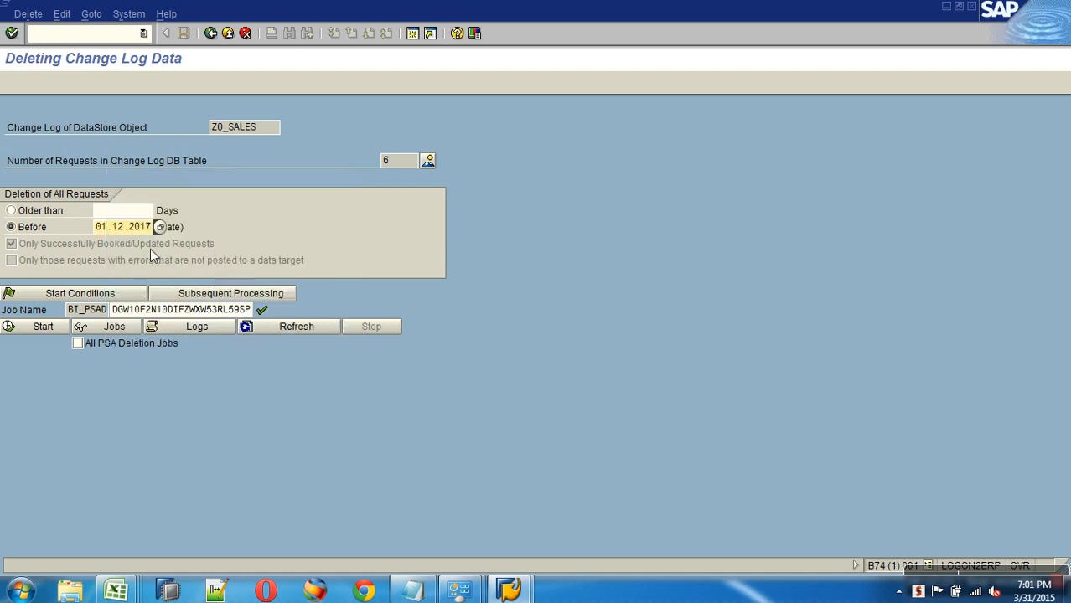
# Replace the Before date for the ZO_SALES change log deletion with 23.01.2014, starting from 21.01.2014 in the calendar
pyautogui.press('BackSpace')
pyautogui.press('BackSpace')
pyautogui.press('BackSpace')
pyautogui.press('BackSpace')
pyautogui.press('BackSpace')
pyautogui.press('BackSpace')
pyautogui.press('BackSpace')
pyautogui.press('BackSpace')
pyautogui.press('BackSpace')
pyautogui.press('BackSpace')
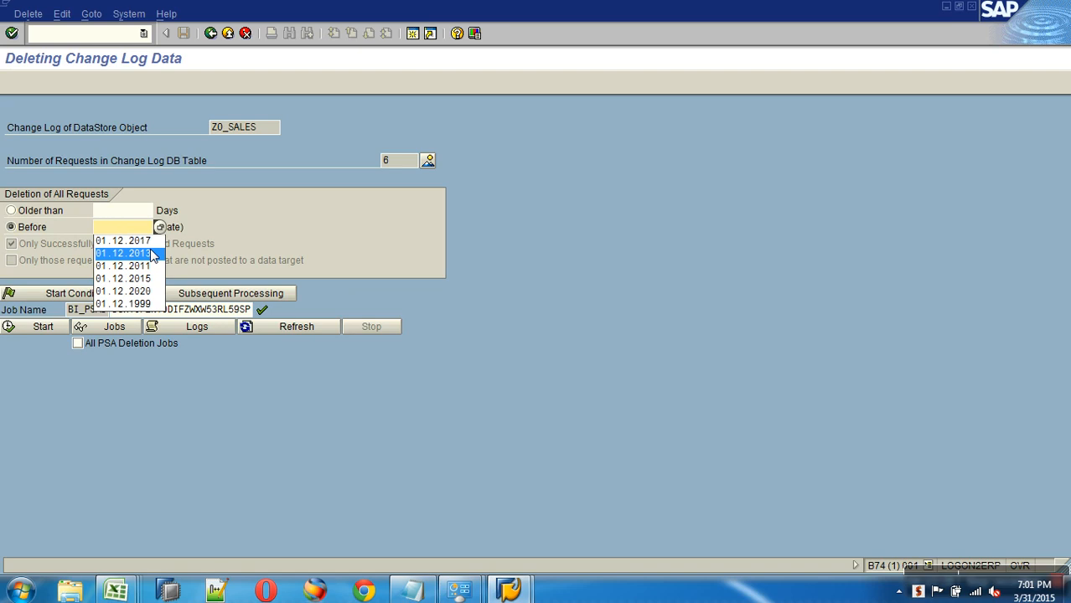
pyautogui.press('Escape')
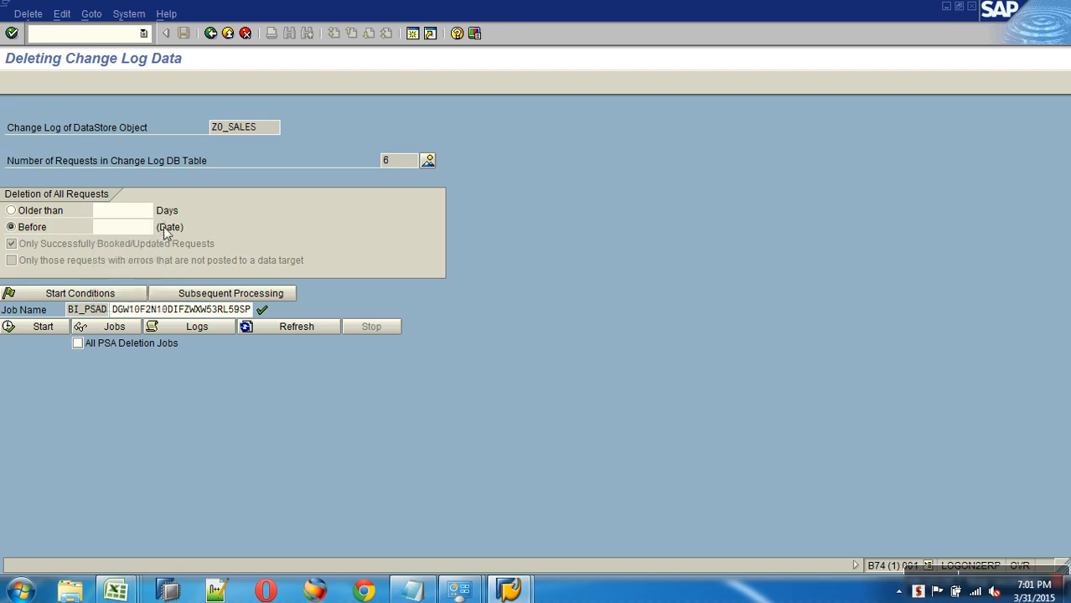
pyautogui.click(160, 227)
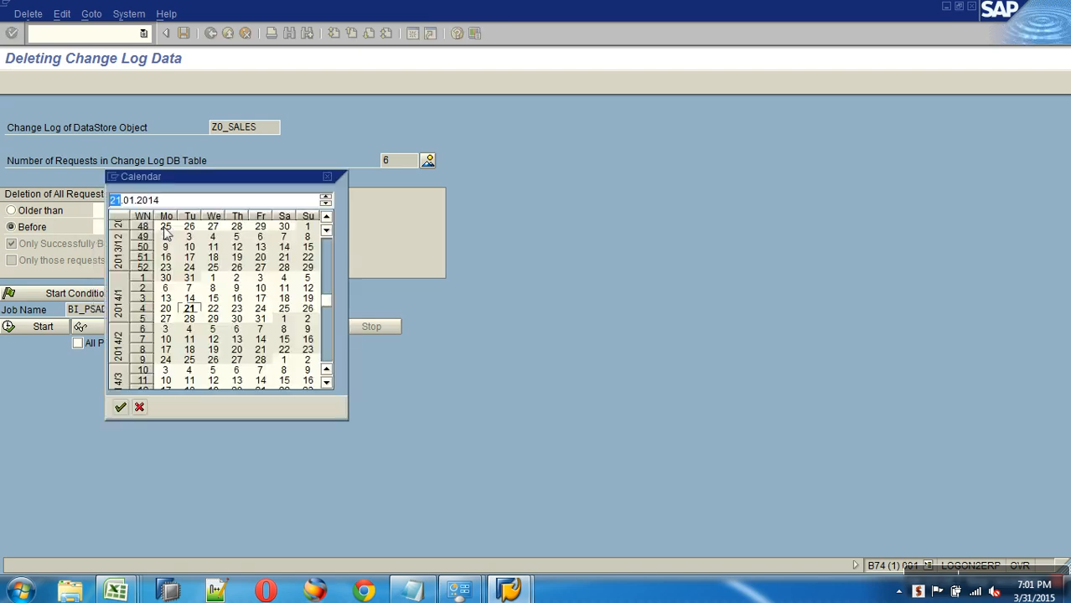
pyautogui.doubleClick(189, 309)
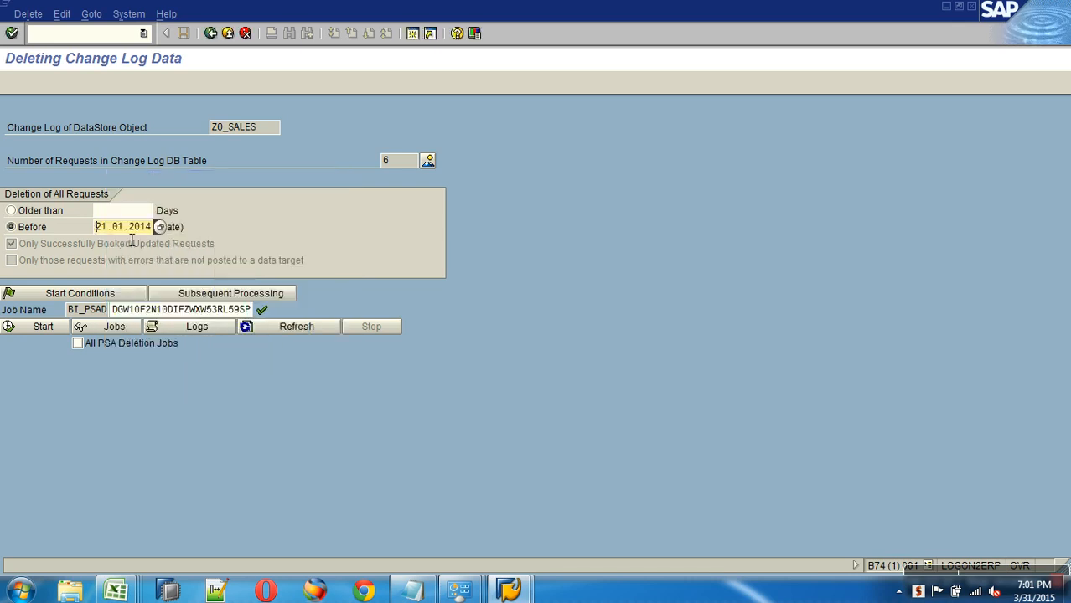
pyautogui.press('BackSpace')
pyautogui.write('3')
pyautogui.press('Insert')
pyautogui.write('.')
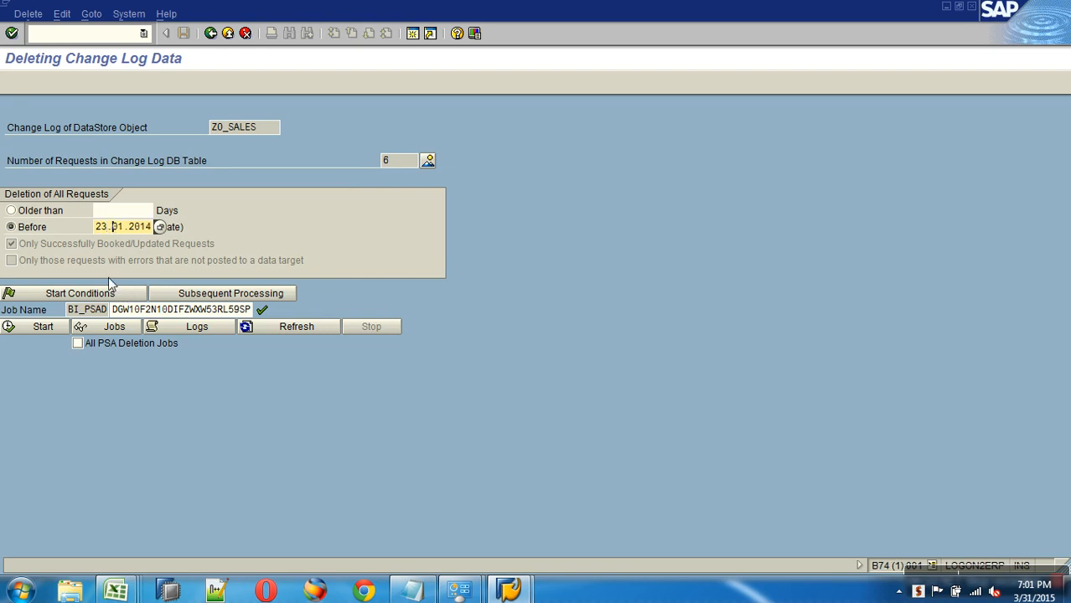
# Save the immediate start condition and try to start the change log deletion job for requests before 23.01.2014
pyautogui.click(118, 295)
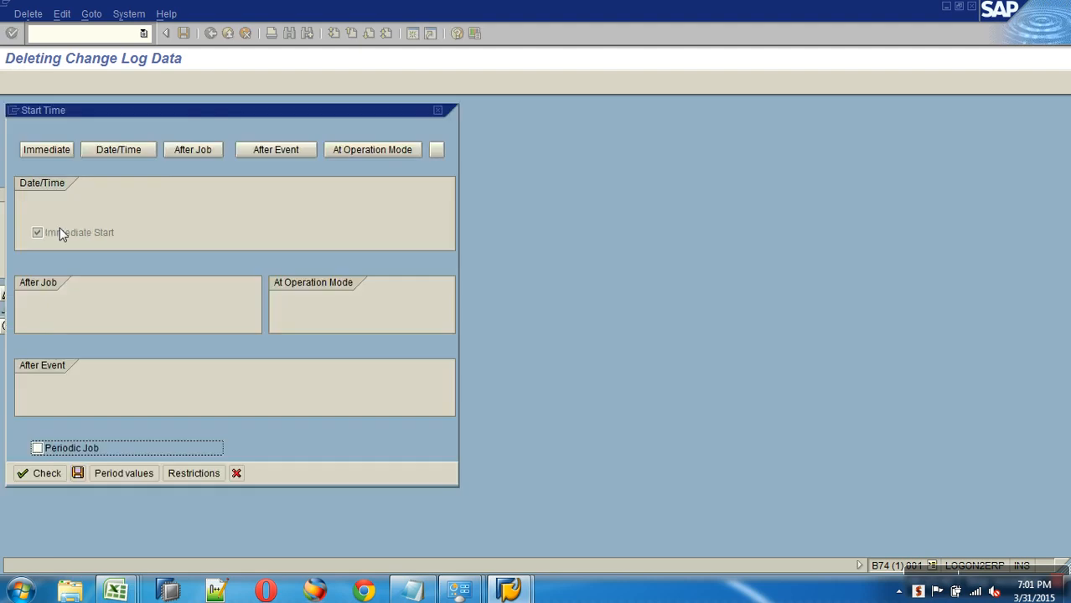
pyautogui.click(77, 473)
pyautogui.click(38, 326)
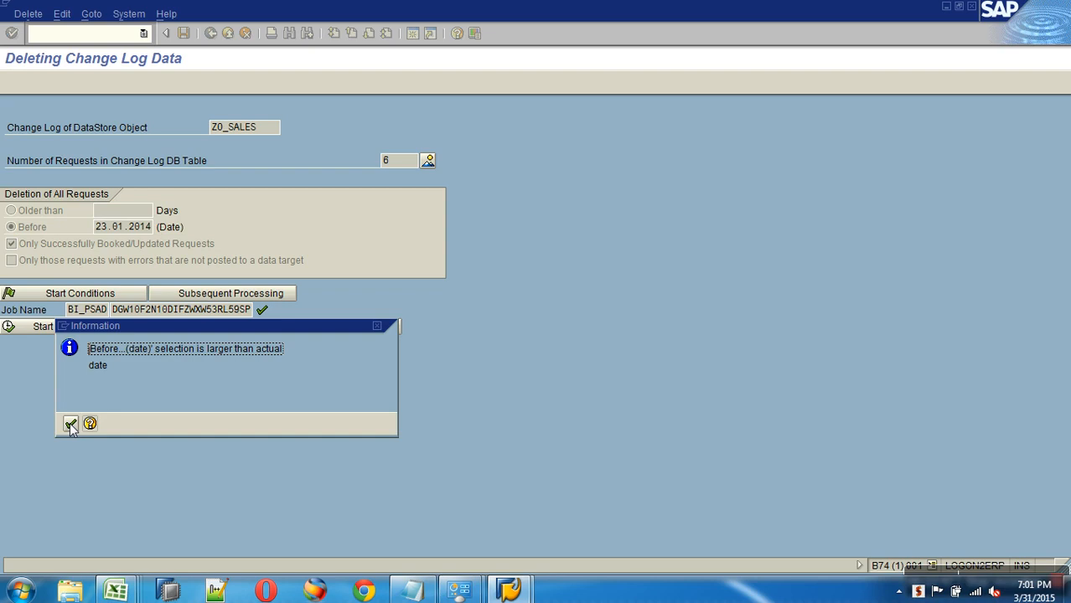
pyautogui.click(70, 425)
# Set the Before date to 21.01.2014 and try to start the change log deletion job
pyautogui.press('Delete')
pyautogui.write('1')
pyautogui.click(58, 327)
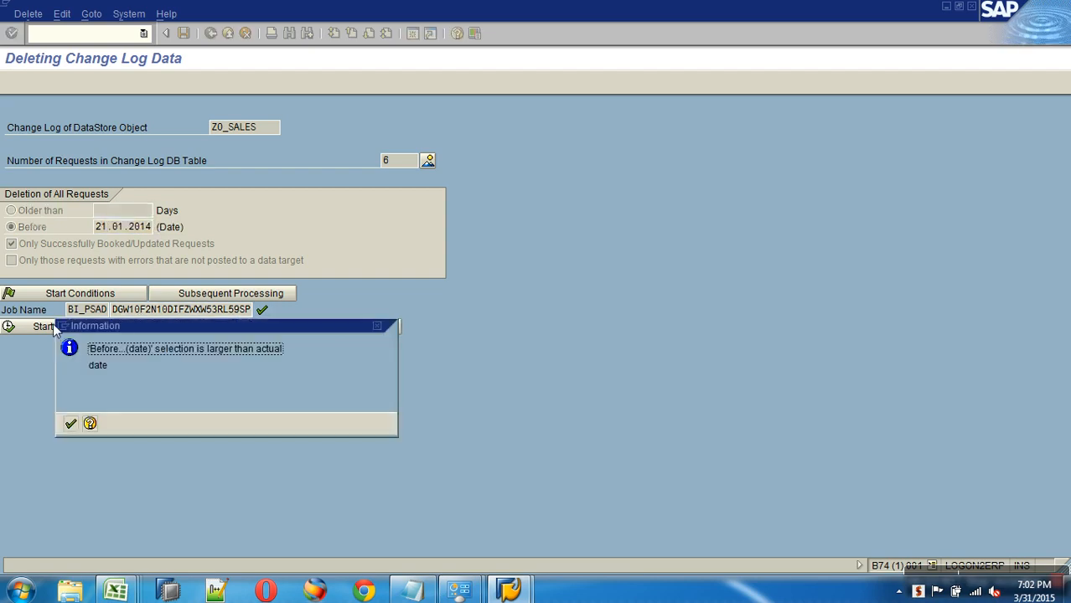
pyautogui.click(70, 423)
# Clear the Before date, choose 21.01.2014 again from the calendar, and retry starting the deletion job
pyautogui.click(147, 224)
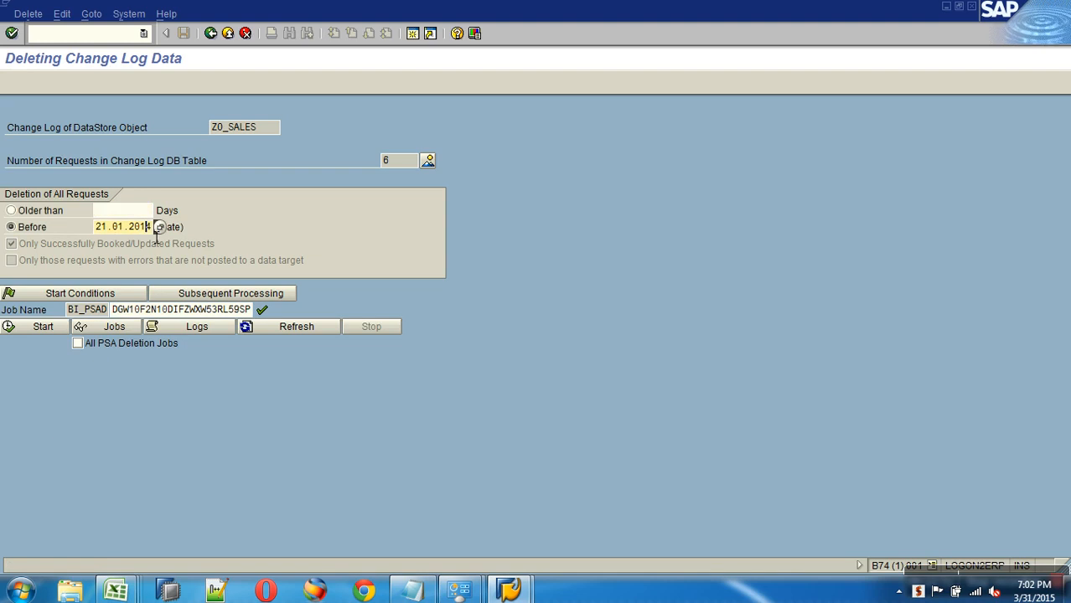
pyautogui.press('BackSpace')
pyautogui.press('BackSpace')
pyautogui.press('BackSpace')
pyautogui.press('BackSpace')
pyautogui.press('BackSpace')
pyautogui.press('BackSpace')
pyautogui.press('BackSpace')
pyautogui.press('BackSpace')
pyautogui.press('BackSpace')
pyautogui.press('BackSpace')
pyautogui.press('Escape')
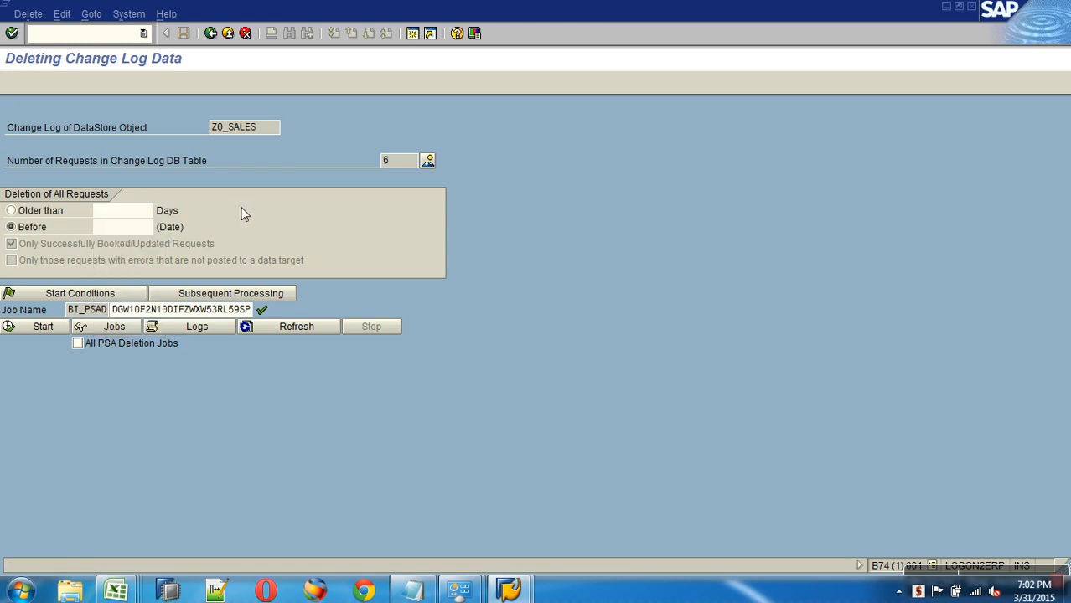
pyautogui.press('F4')
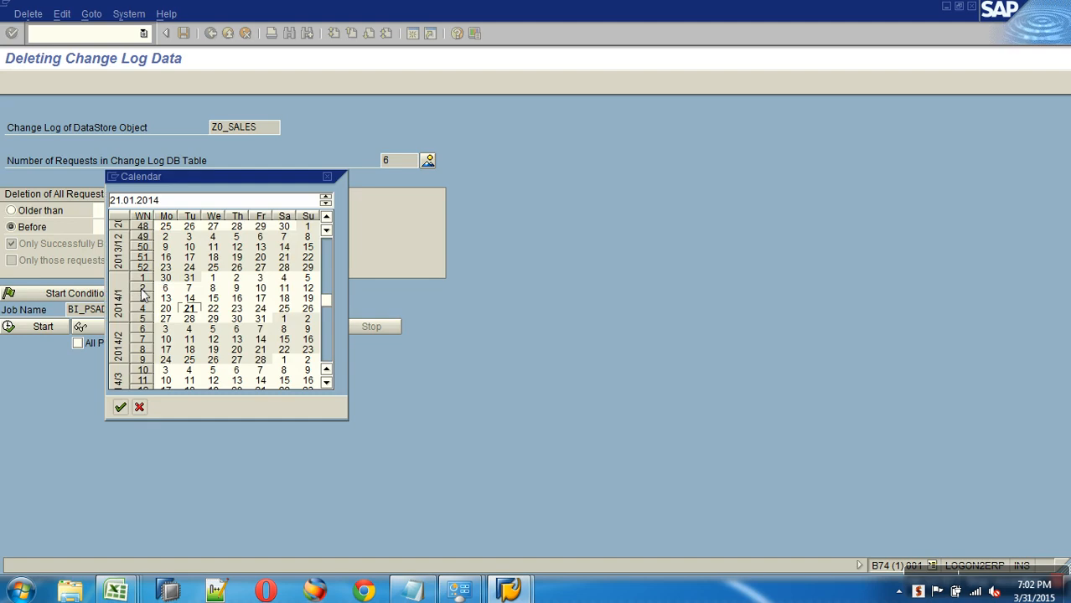
pyautogui.doubleClick(190, 309)
pyautogui.click(48, 328)
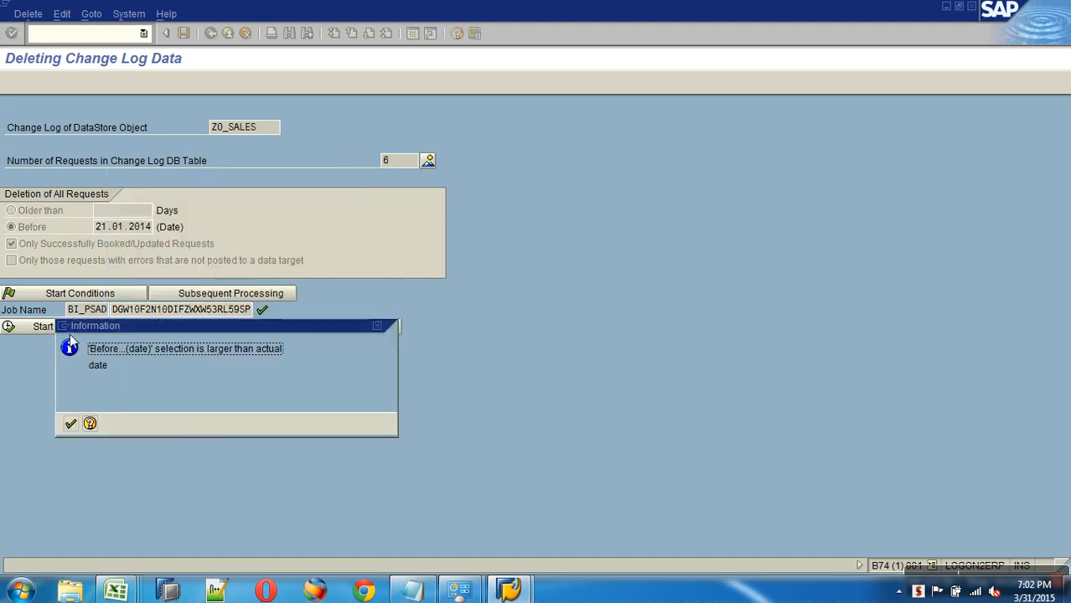
pyautogui.click(71, 424)
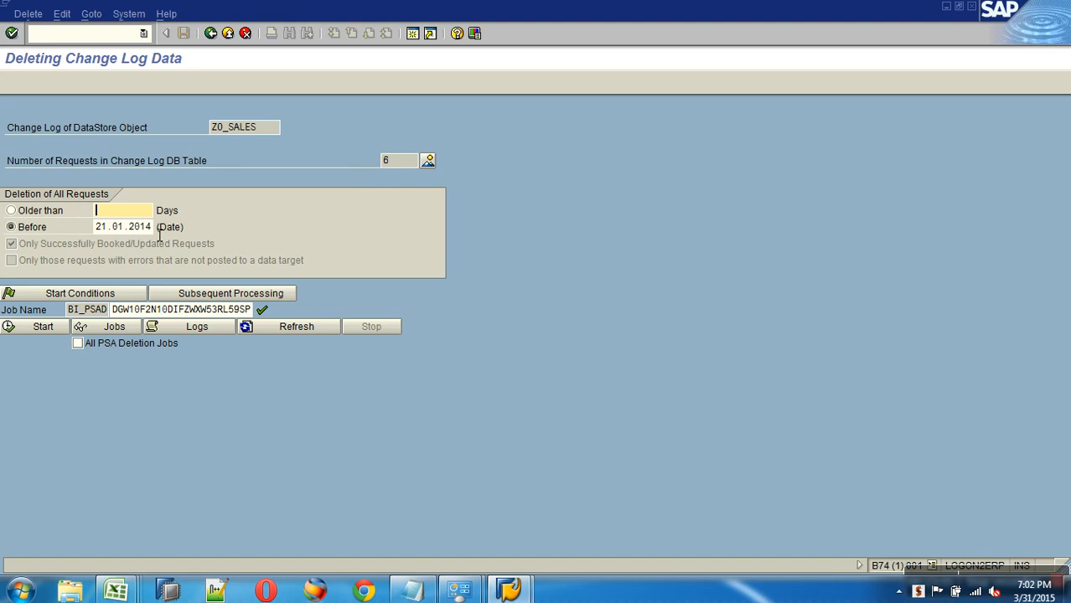
# Set the Before date to 21.01.2012, start the change log deletion job, and refresh its status
pyautogui.press('BackSpace')
pyautogui.write('2')
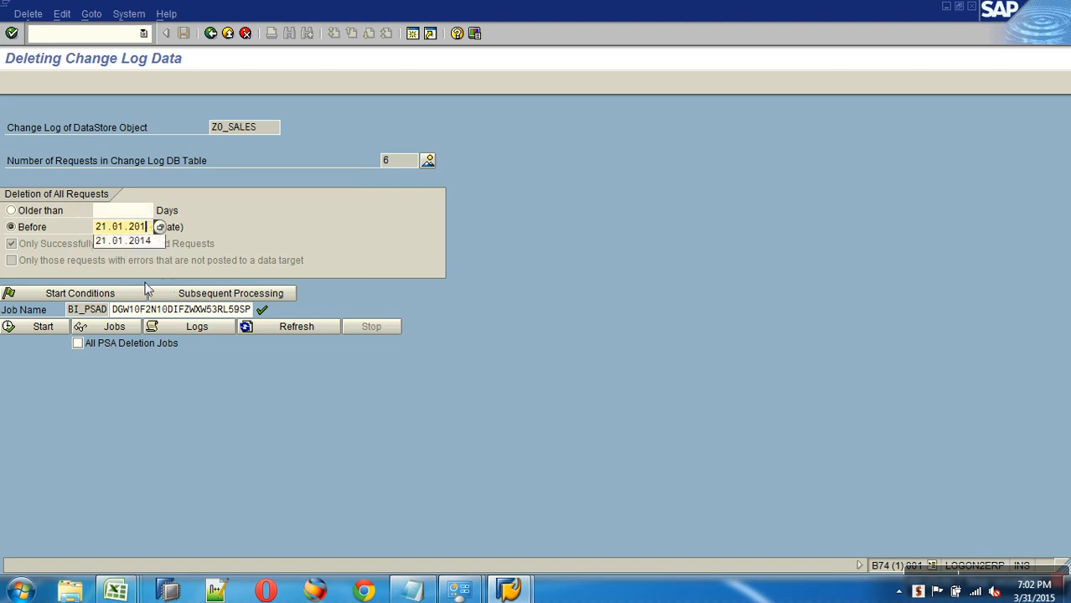
pyautogui.click(40, 327)
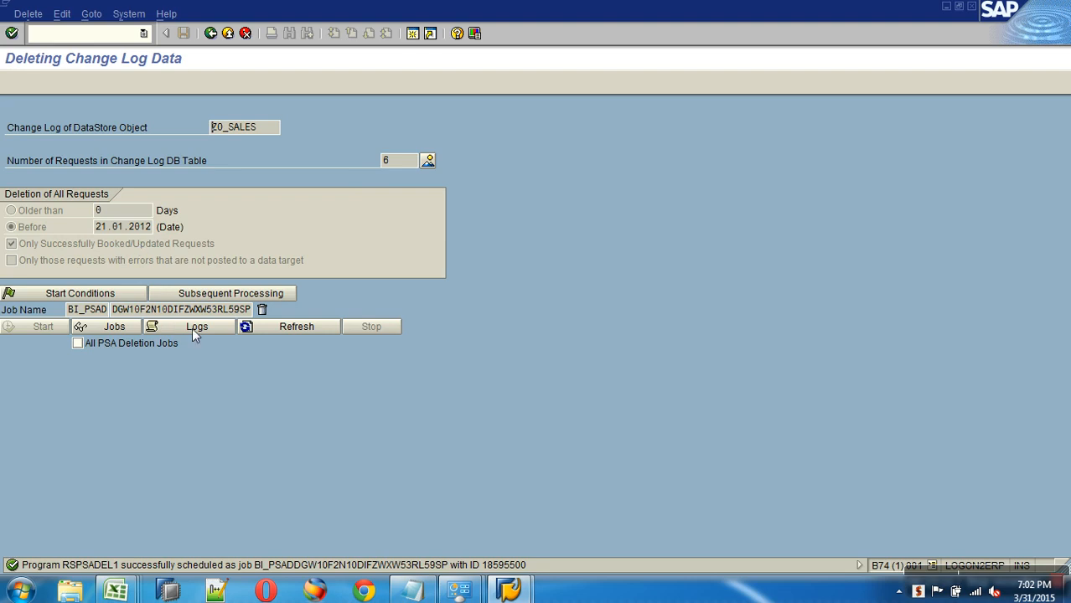
pyautogui.click(277, 331)
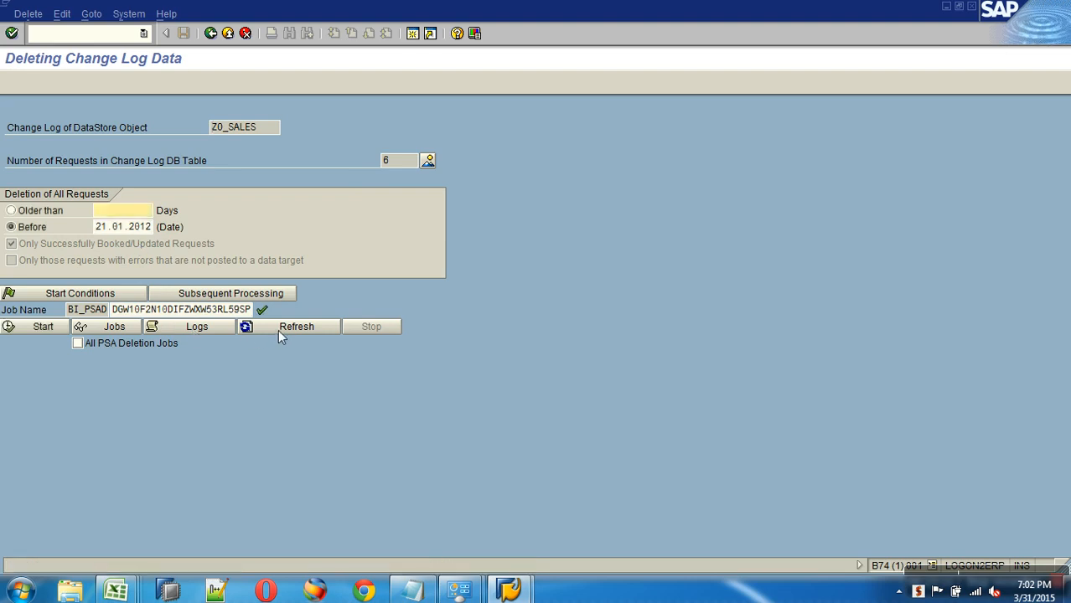
pyautogui.click(386, 161)
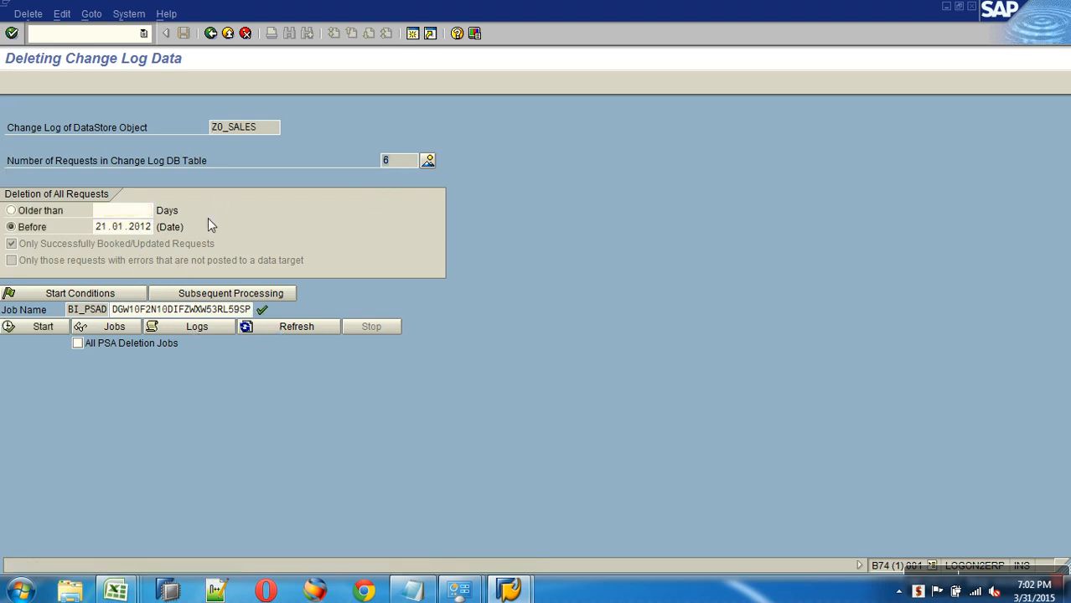
# Pick 28.01.2012 from the calendar as the Before date and start the change log deletion job
pyautogui.click(155, 227)
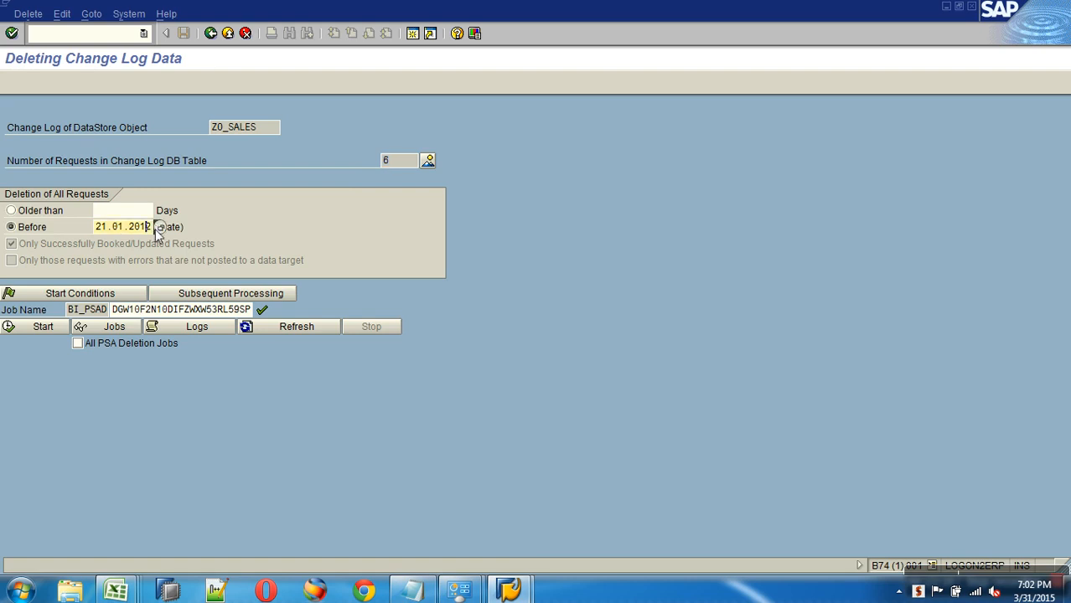
pyautogui.click(160, 227)
pyautogui.doubleClick(284, 319)
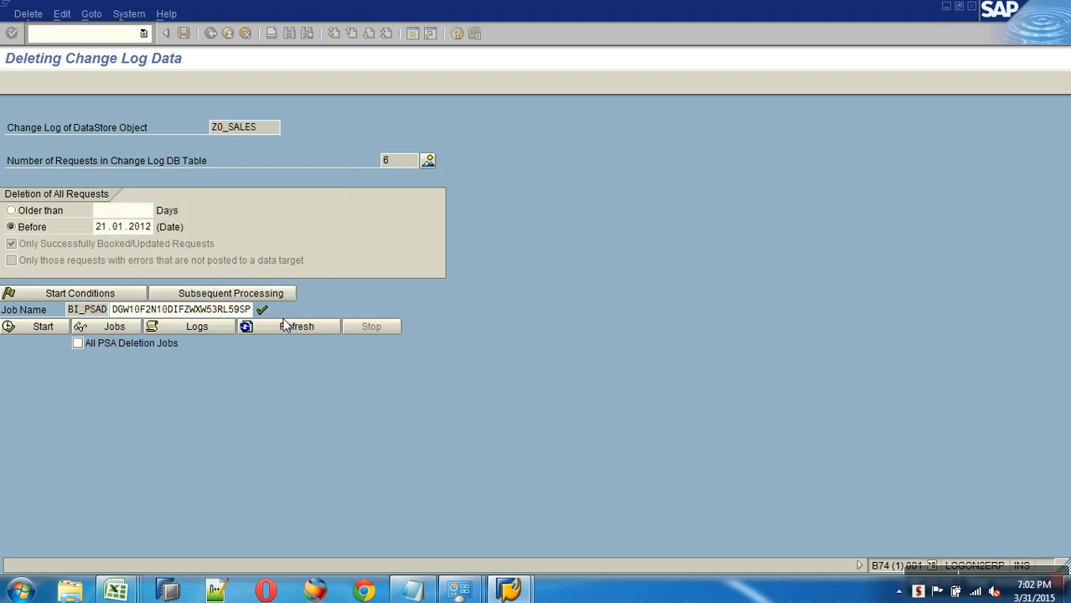
pyautogui.click(43, 327)
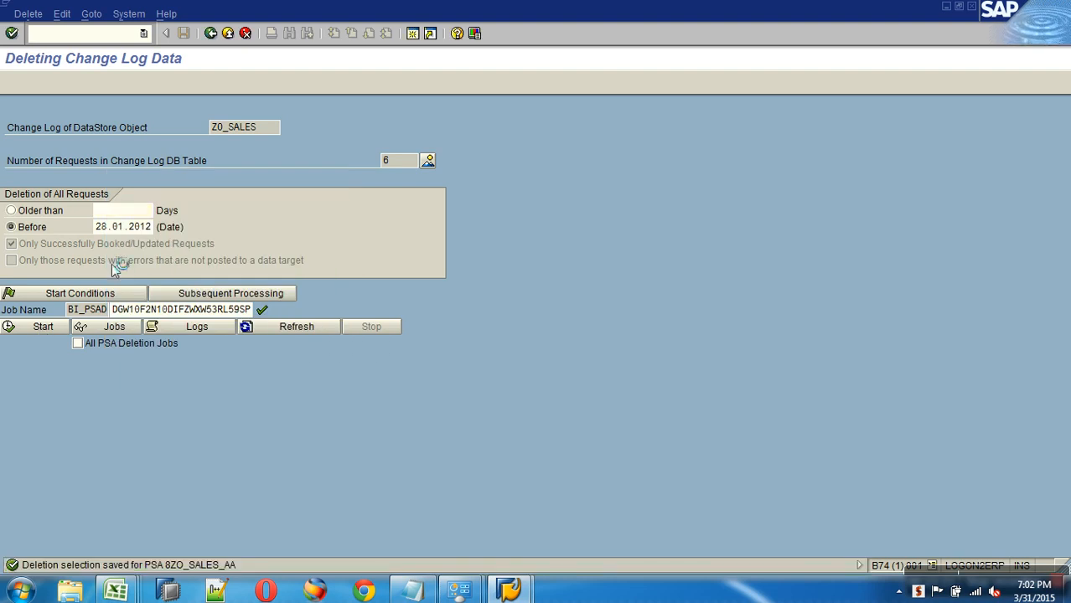
# Return to managing Demo Sales, check the update dates of its requests, and go back to its contents
pyautogui.click(210, 33)
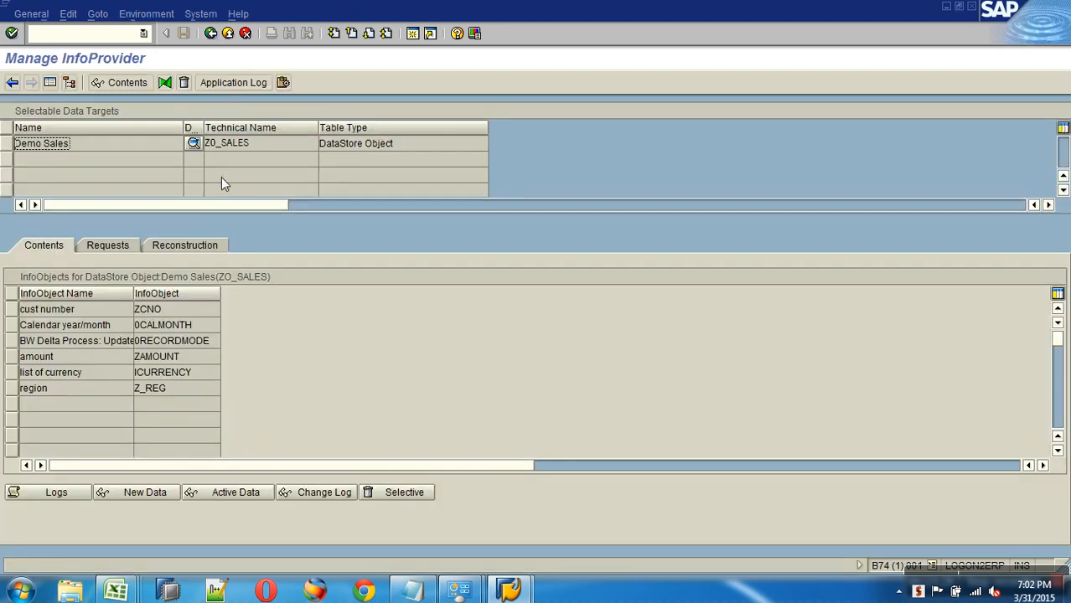
pyautogui.click(107, 247)
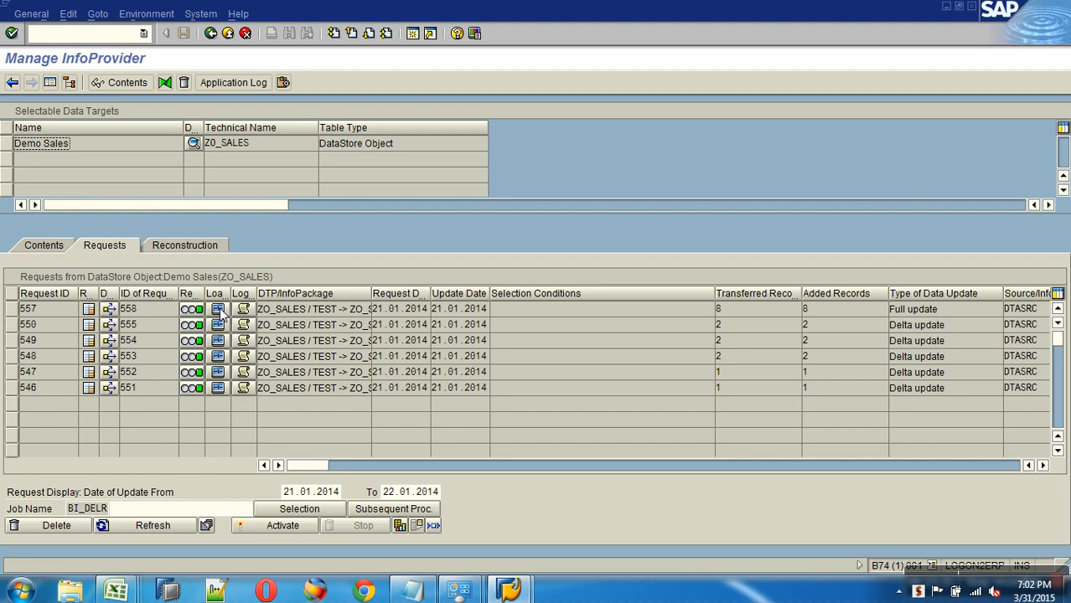
pyautogui.click(466, 312)
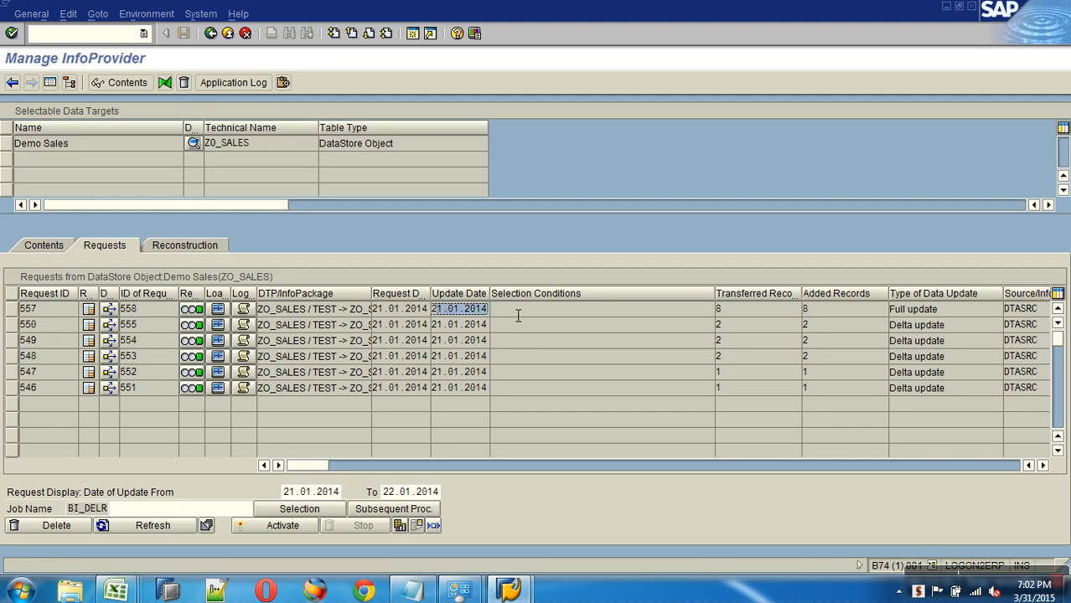
pyautogui.click(46, 246)
# Reopen Delete Change Log Data, set the Before date to 22.01.2014, and try to start the job with the immediate start condition saved
pyautogui.click(147, 14)
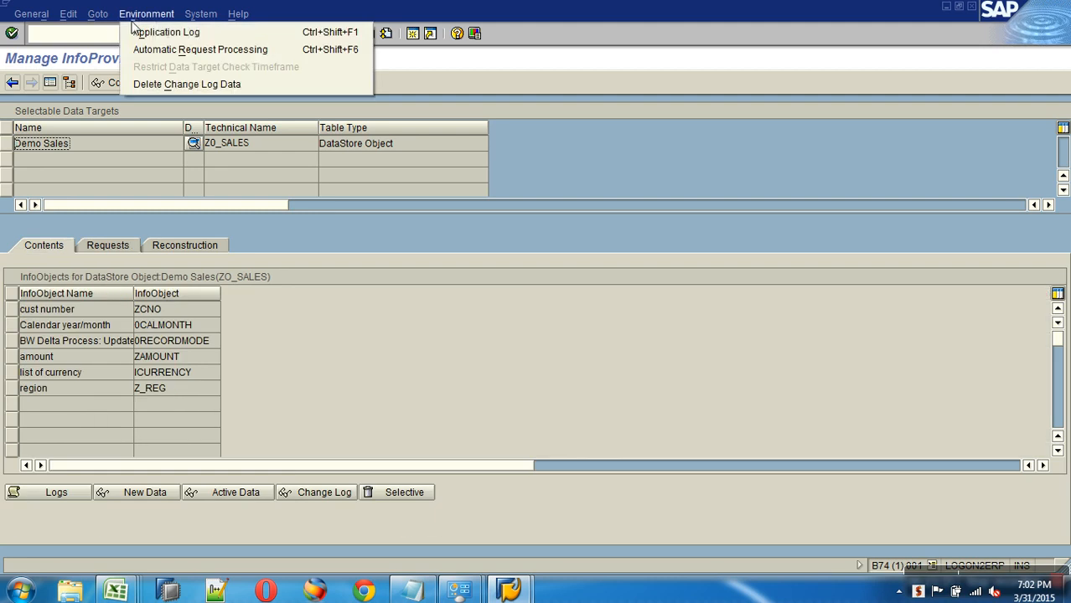
pyautogui.click(169, 84)
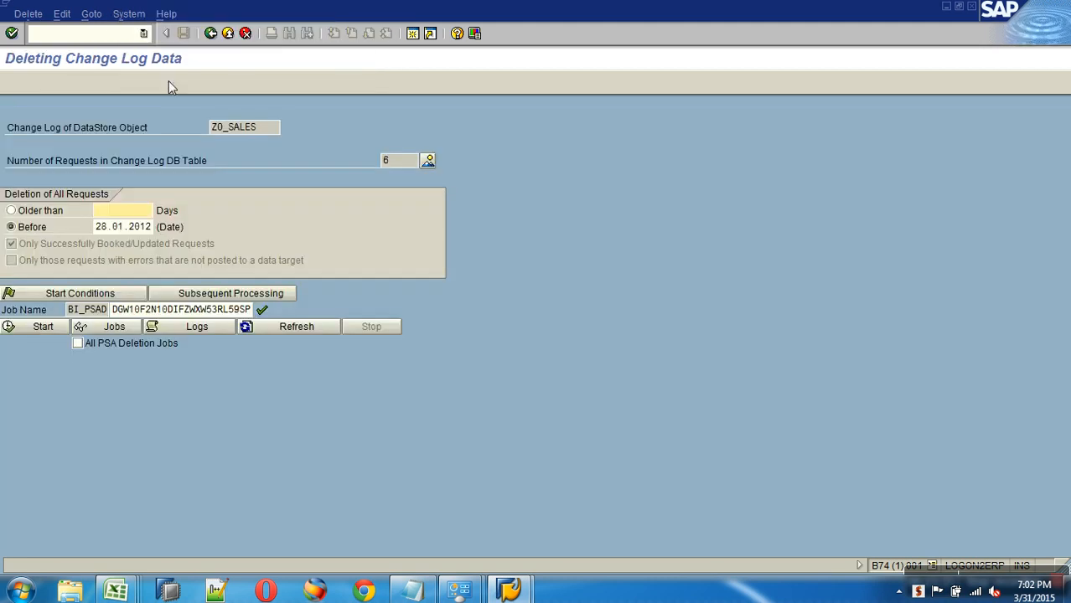
pyautogui.click(114, 231)
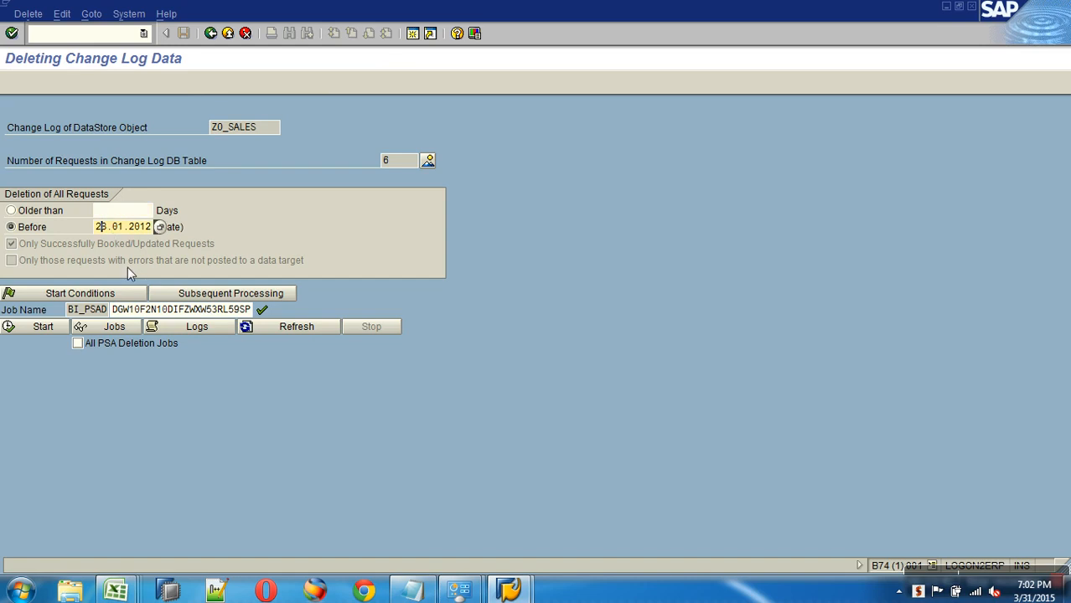
pyautogui.press('Delete')
pyautogui.write('1')
pyautogui.press('BackSpace')
pyautogui.write('2')
pyautogui.press('BackSpace')
pyautogui.write('4')
pyautogui.click(39, 326)
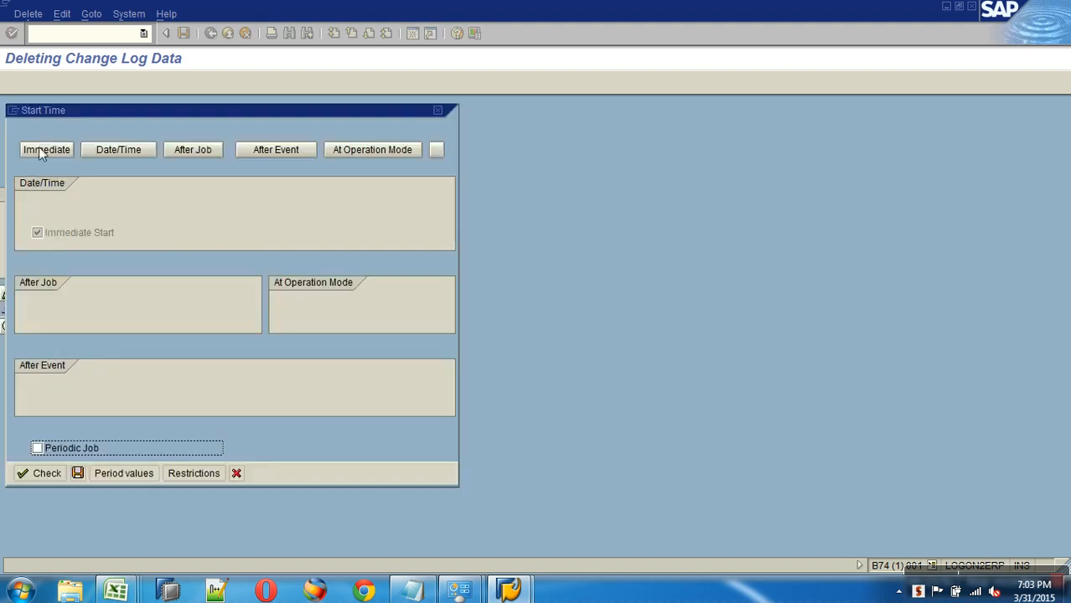
pyautogui.click(77, 473)
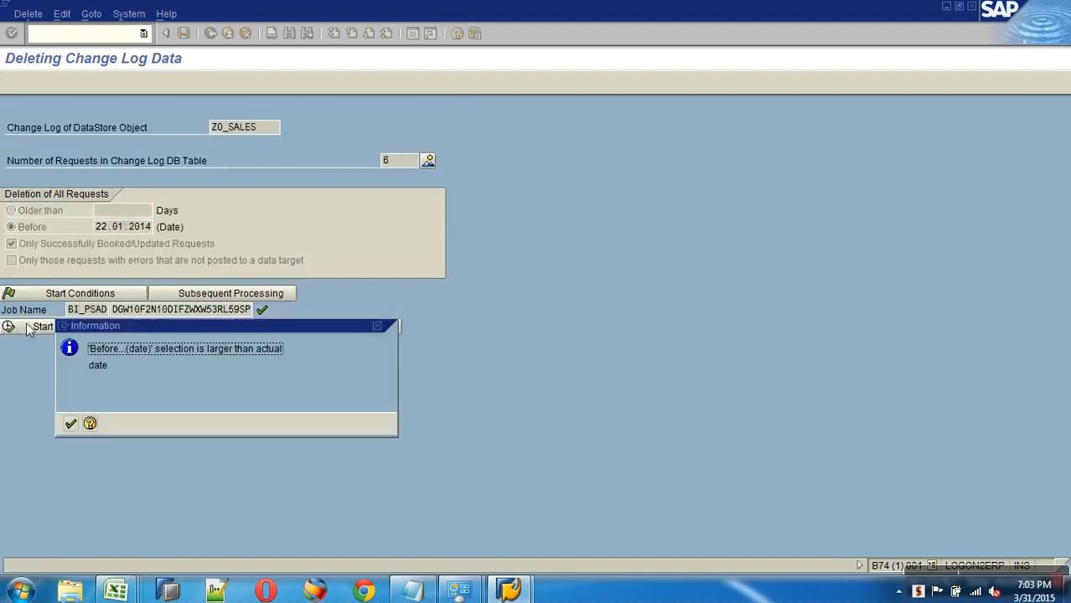
# Open the detailed help for the date selection message, read it, and dismiss both the help and the message
pyautogui.click(90, 424)
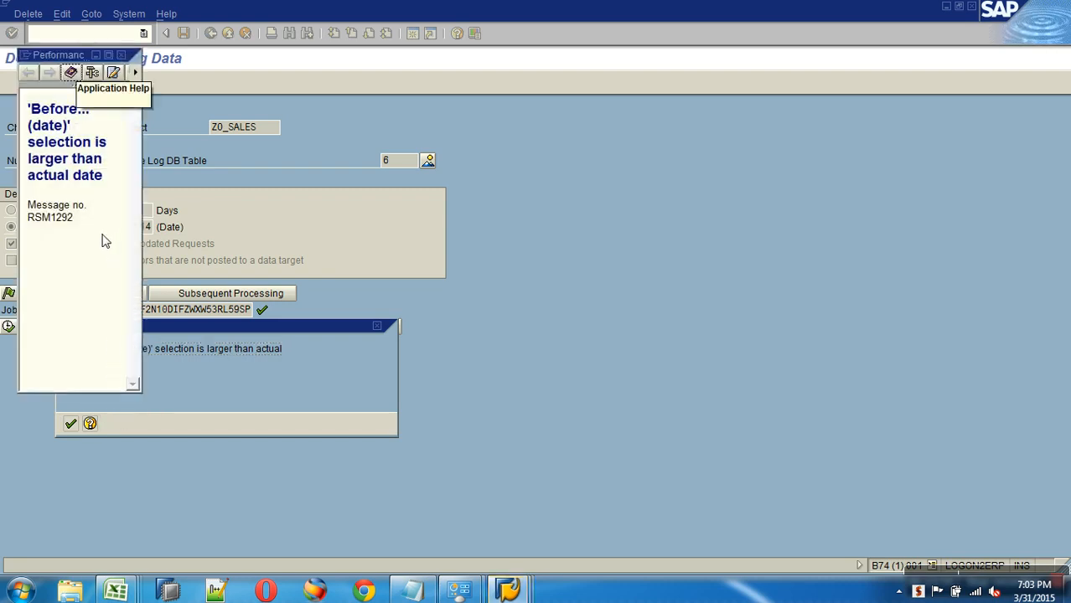
pyautogui.moveTo(28, 109); pyautogui.dragTo(116, 243)
pyautogui.click(121, 56)
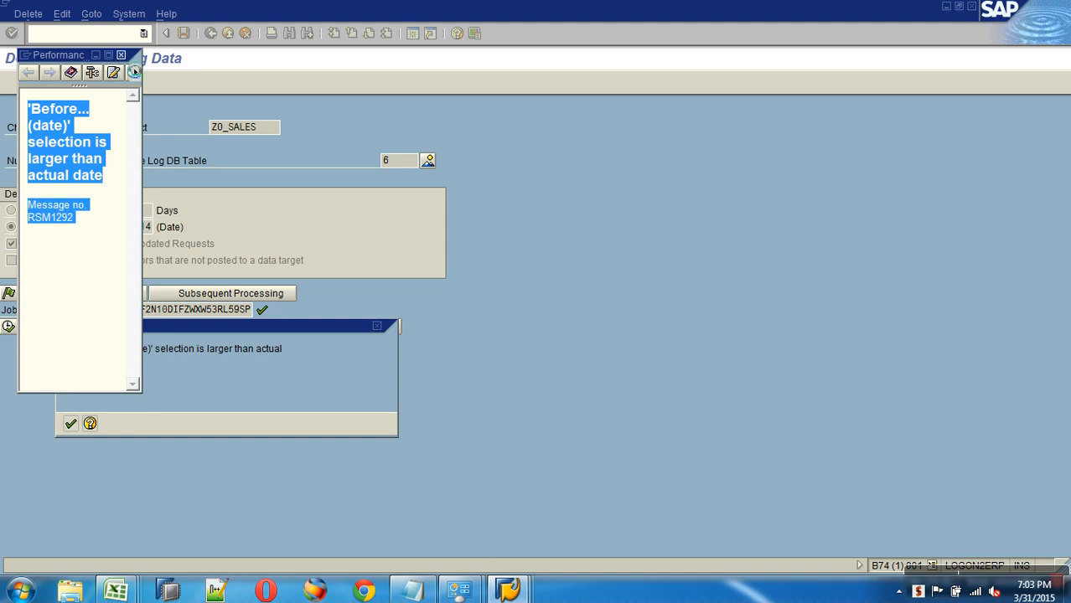
pyautogui.click(70, 424)
# Change the Before date to 21.01.2014, try starting the deletion job twice, and return to managing Demo Sales
pyautogui.click(106, 227)
pyautogui.press('BackSpace')
pyautogui.write('1')
pyautogui.click(43, 327)
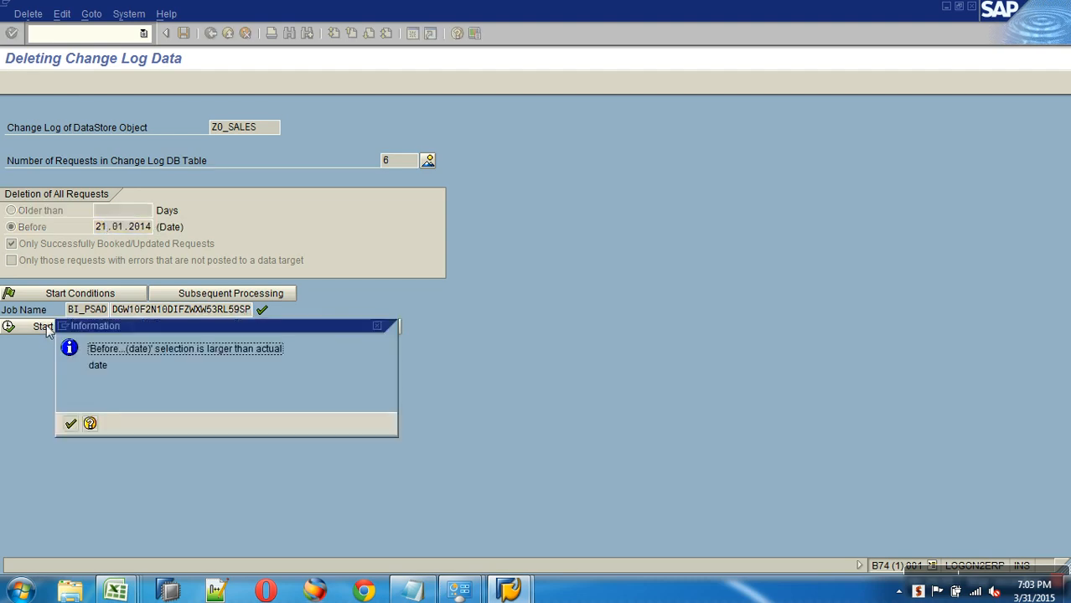
pyautogui.click(69, 423)
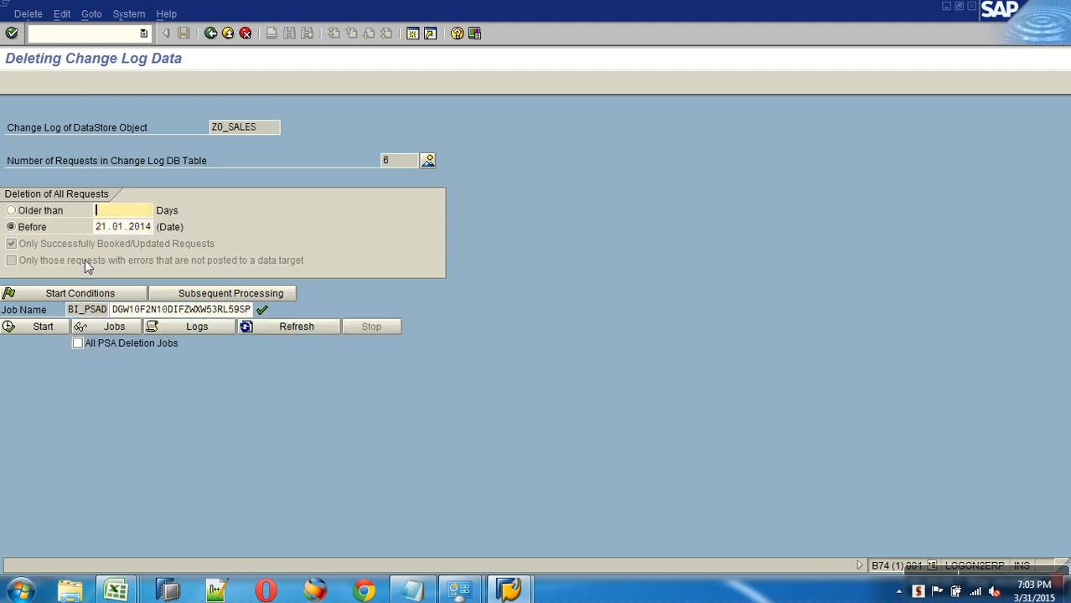
pyautogui.click(32, 326)
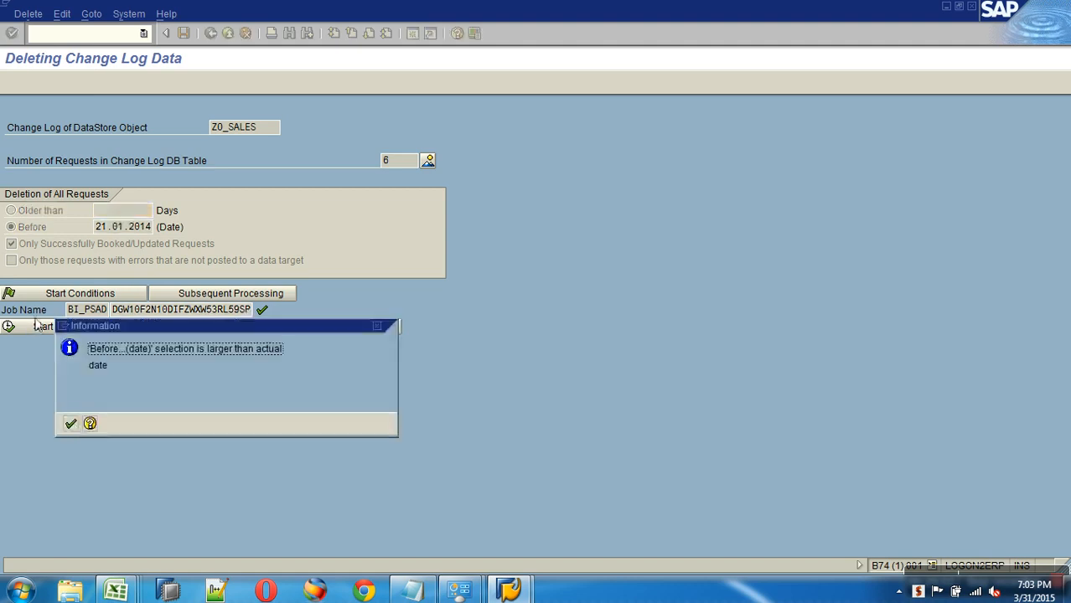
pyautogui.click(72, 423)
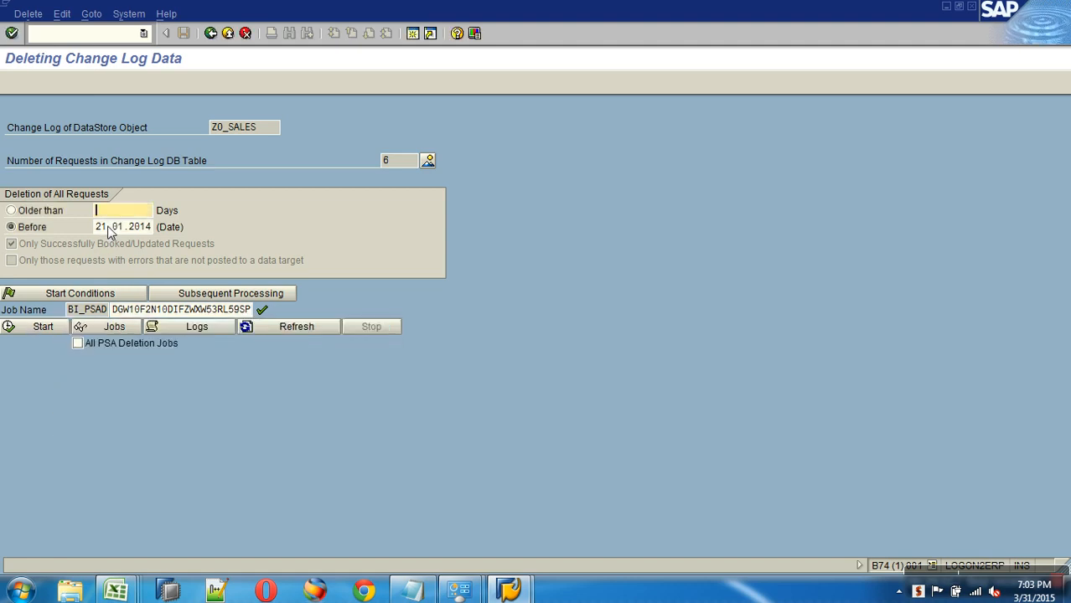
pyautogui.click(210, 32)
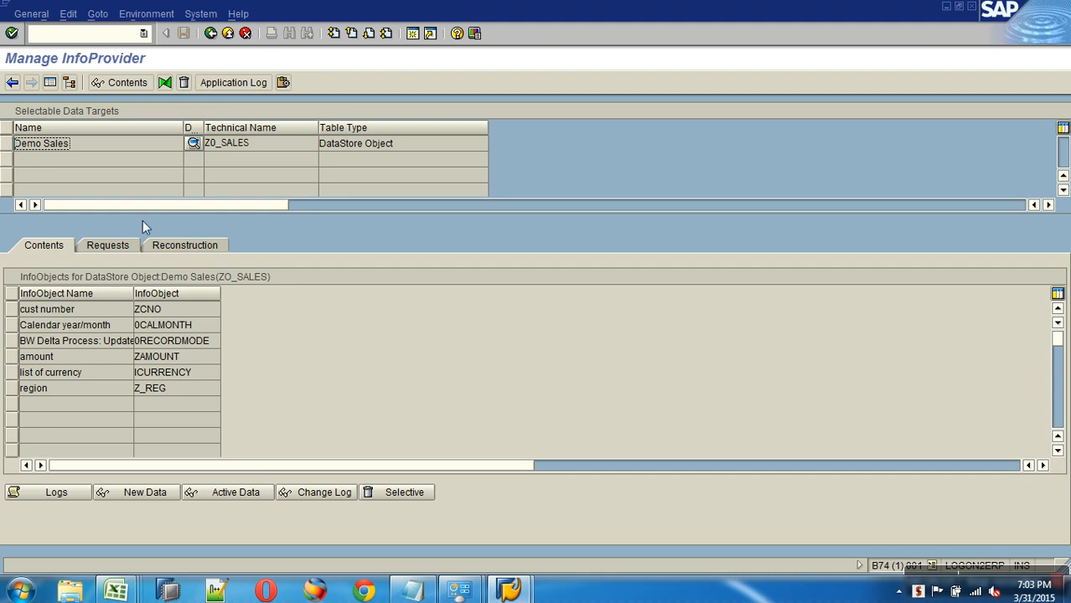
# Check the Demo Sales requests, reopen Delete Change Log Data, and try to run the deletion job with the Before date set to 20.01.2014
pyautogui.click(104, 246)
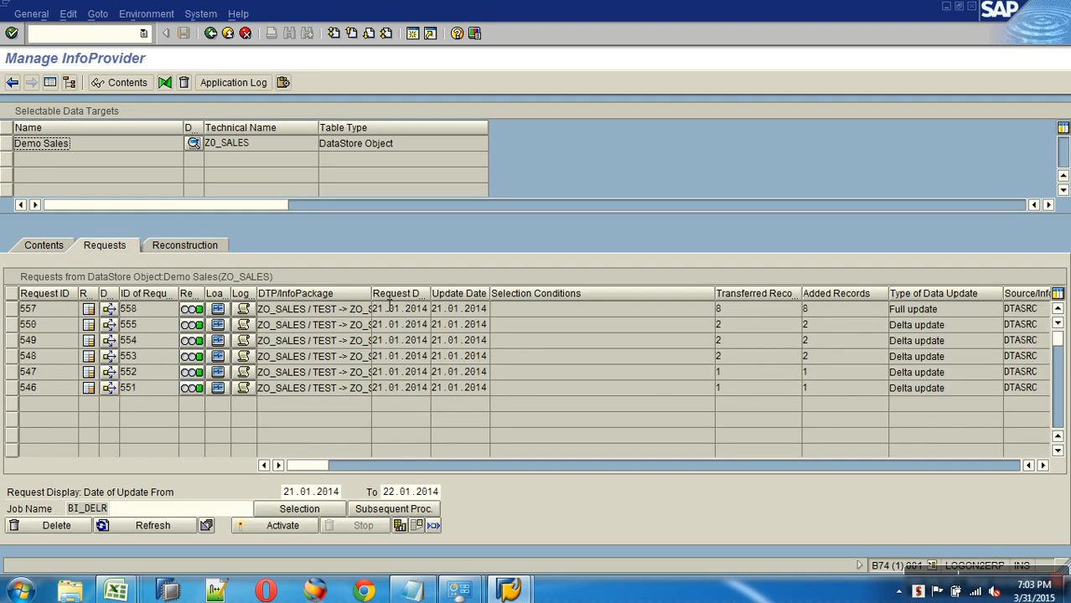
pyautogui.click(146, 14)
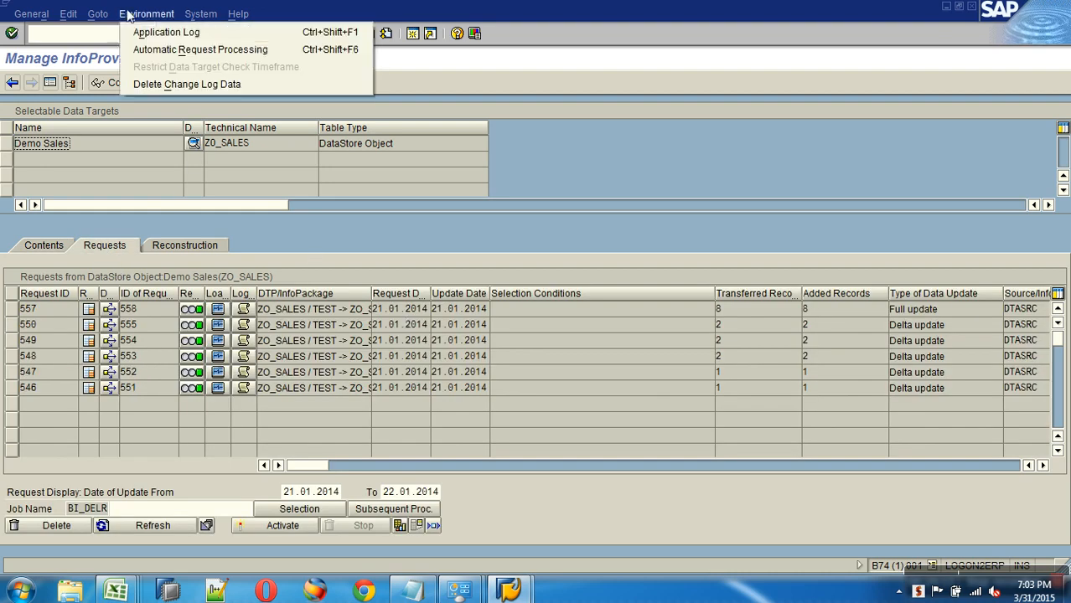
pyautogui.click(170, 85)
pyautogui.click(113, 227)
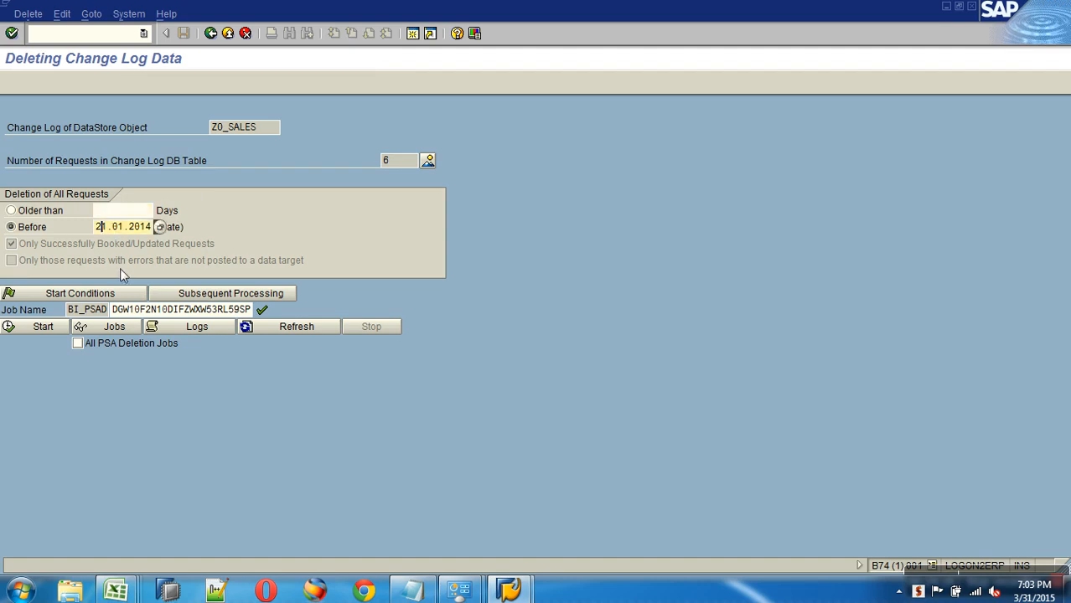
pyautogui.press('Delete')
pyautogui.write('0')
pyautogui.click(39, 330)
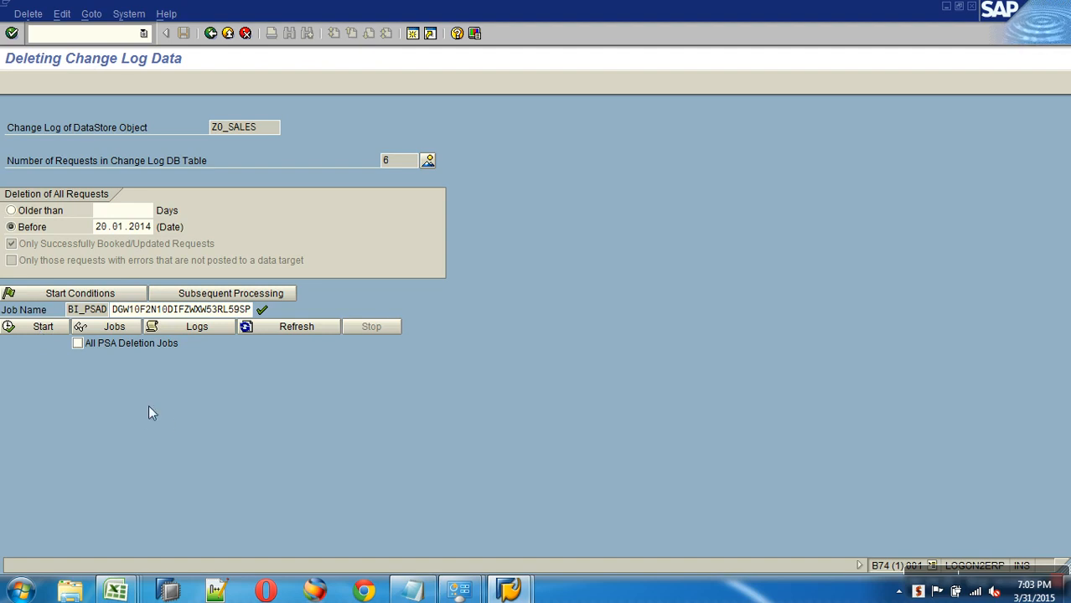
pyautogui.click(248, 326)
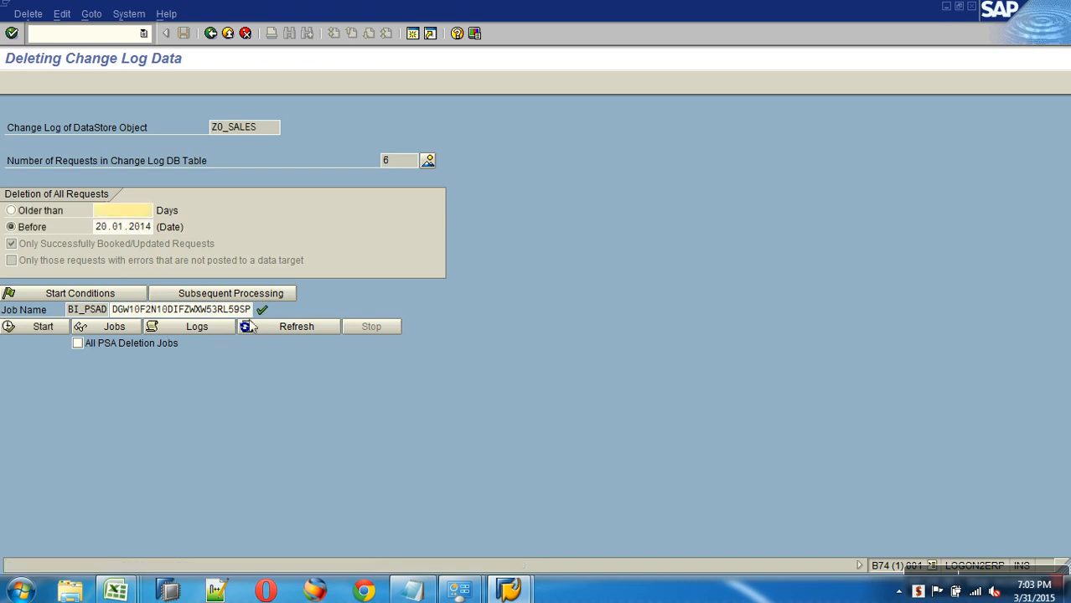
# Highlight the Before date of the change log deletion and go back to the Data Warehousing Workbench modeling view
pyautogui.click(91, 232)
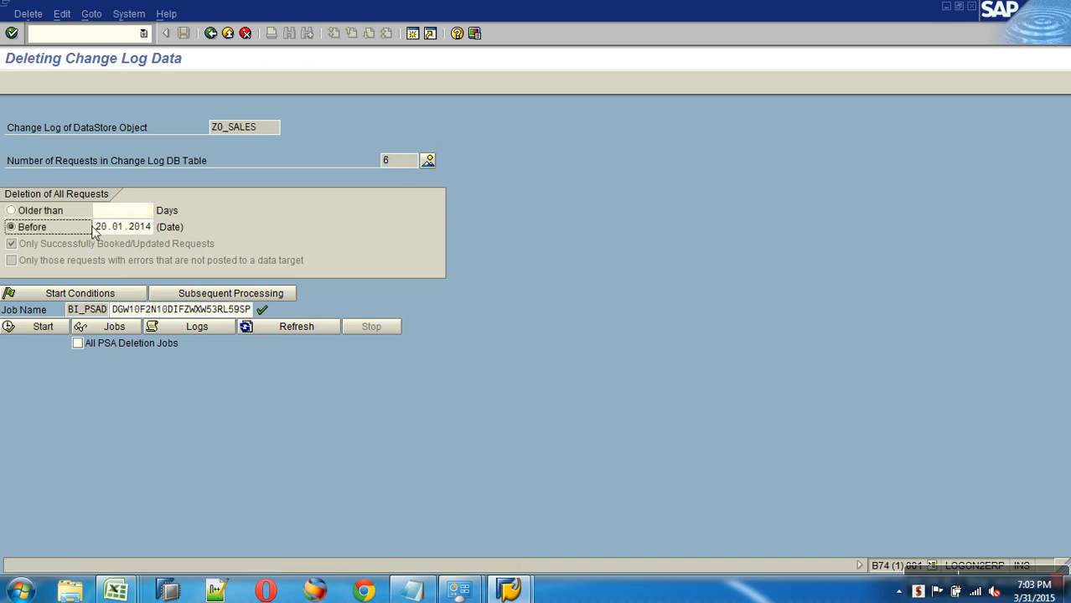
pyautogui.moveTo(95, 229); pyautogui.dragTo(188, 233)
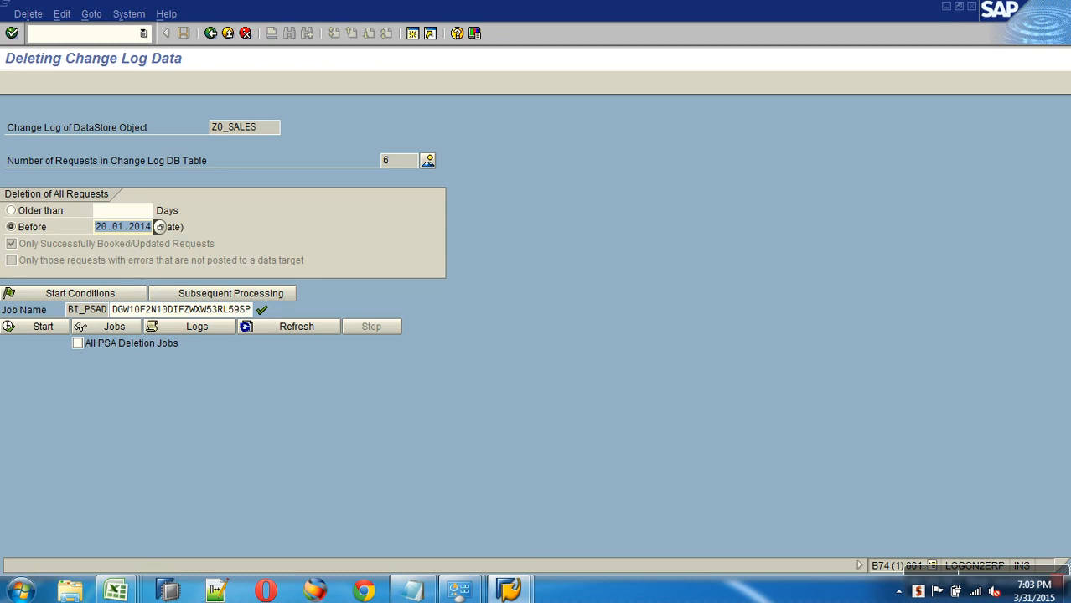
pyautogui.click(210, 34)
pyautogui.click(210, 34)
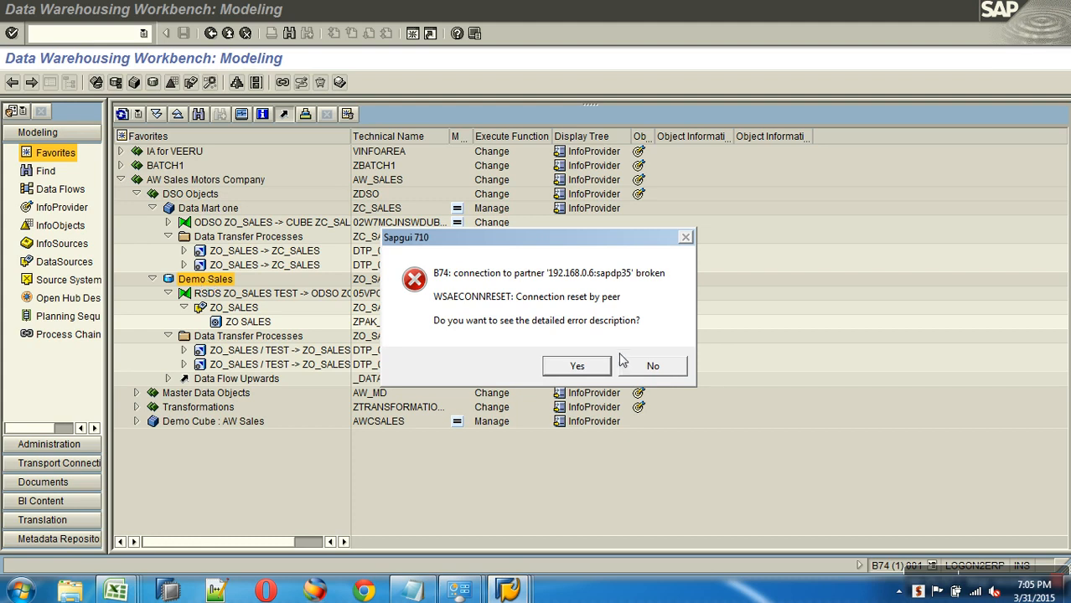
# Decline the detailed description of the connection error and highlight the Delete Change Log Data entry in the Excel DSO Document, cells E17 to G17
pyautogui.click(666, 366)
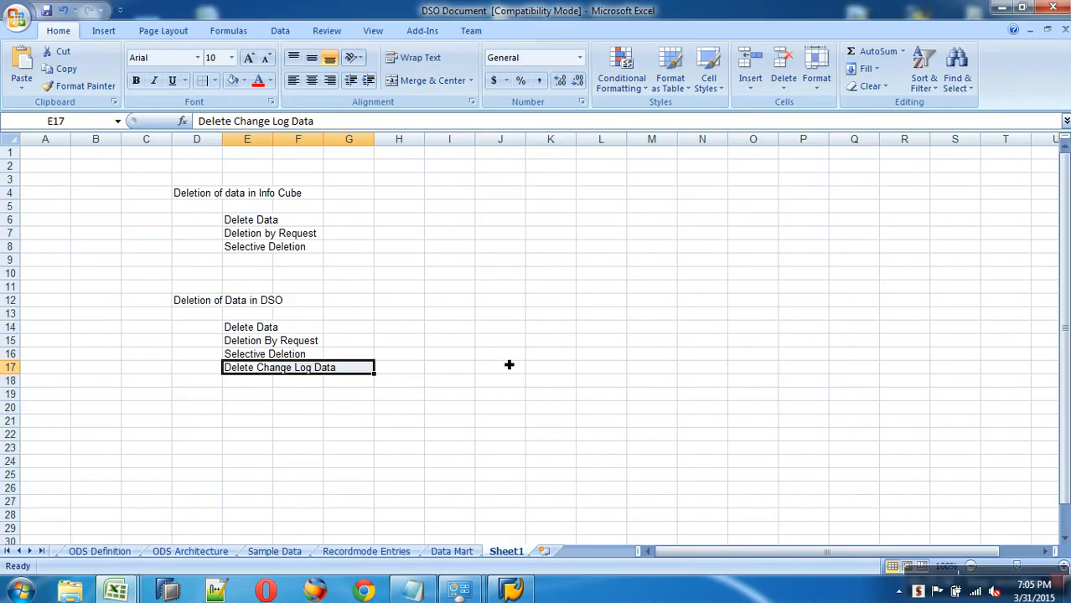
pyautogui.click(303, 408)
pyautogui.moveTo(252, 368); pyautogui.dragTo(356, 373)
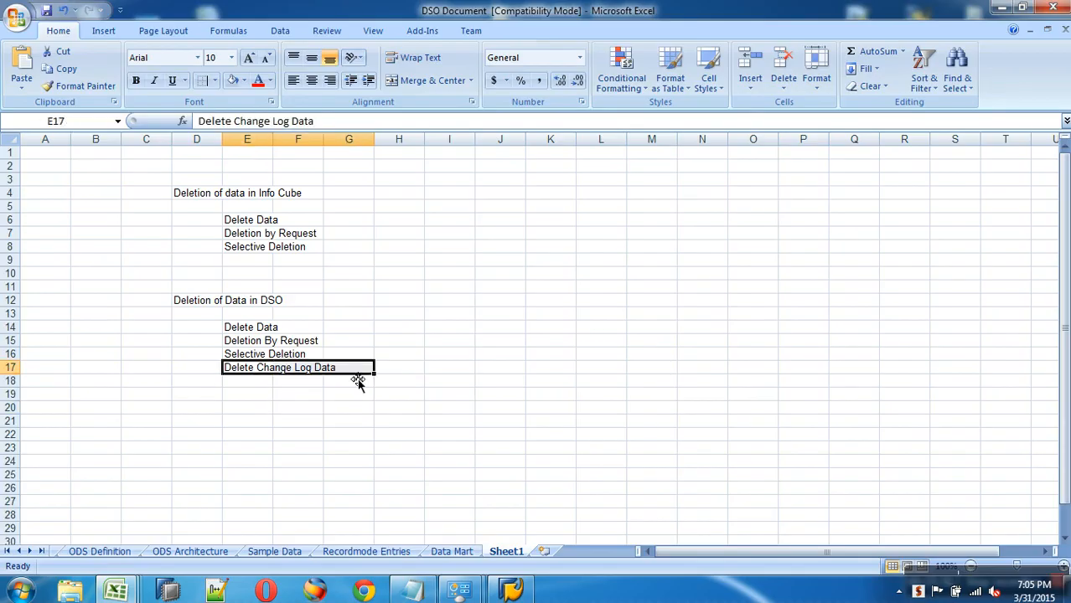